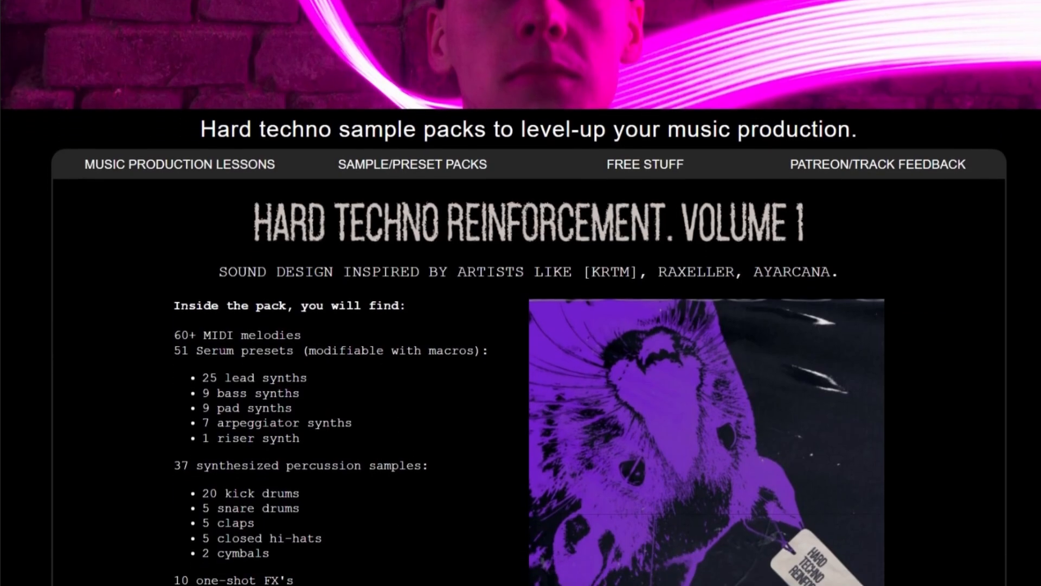
Step: Look through the Hard Techno Reinforcement Volume 1 pack page and the Patreon membership tiers
scroll(521, 293, down, 3)
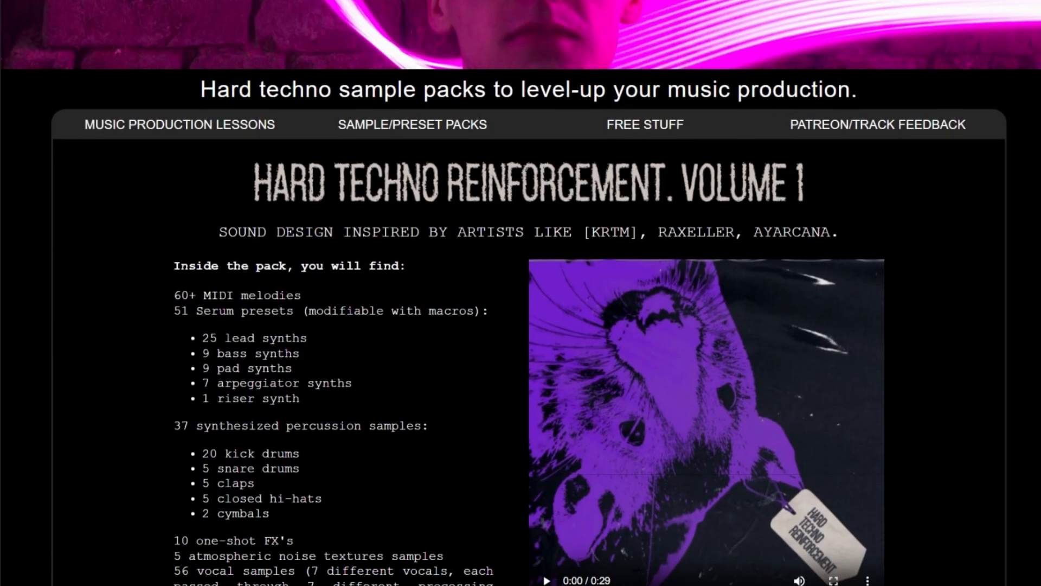
scroll(521, 292, down, 2)
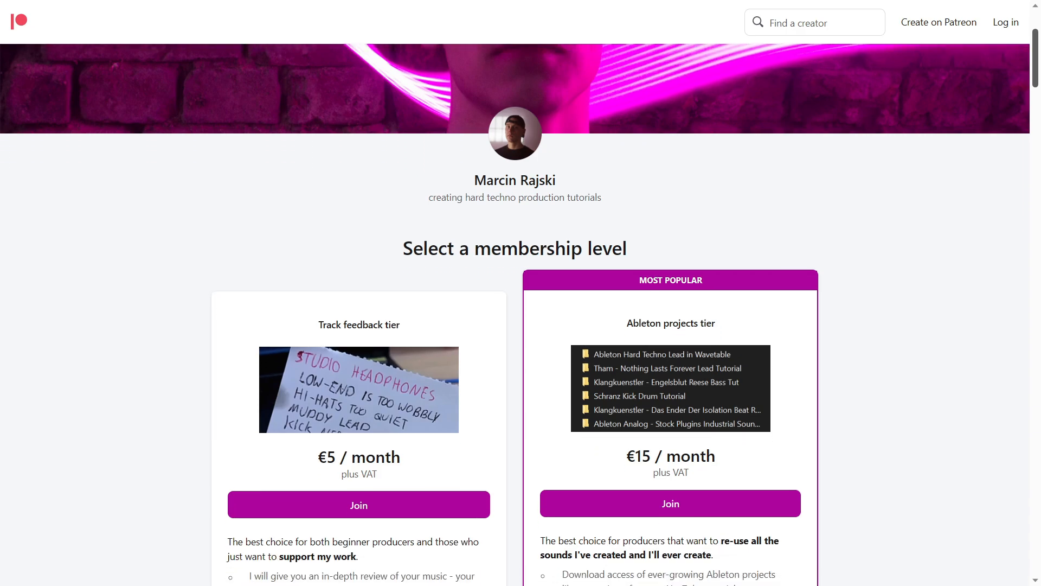
scroll(520, 293, down, 5)
scroll(521, 293, down, 6)
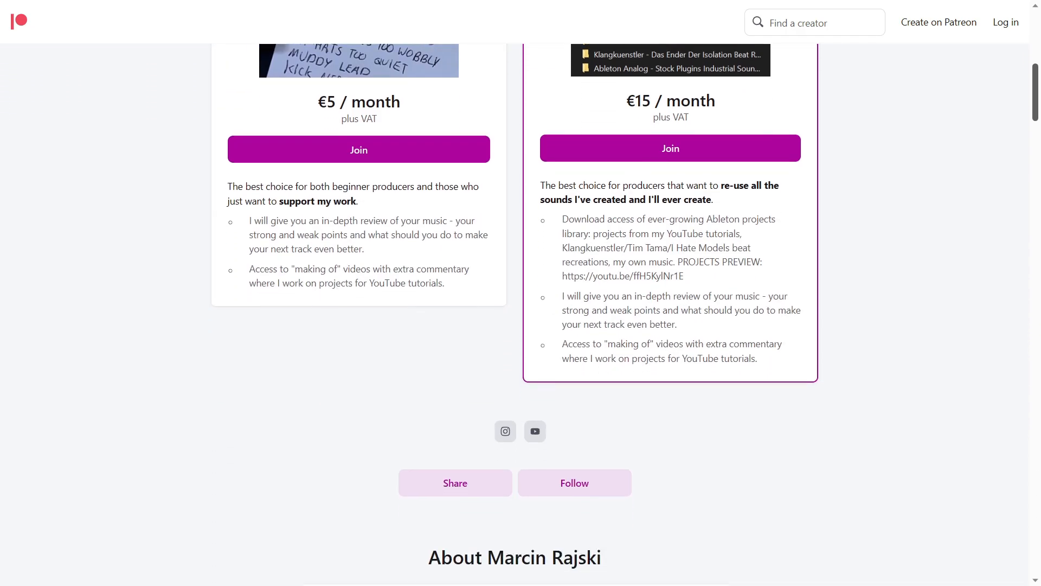
scroll(521, 293, down, 5)
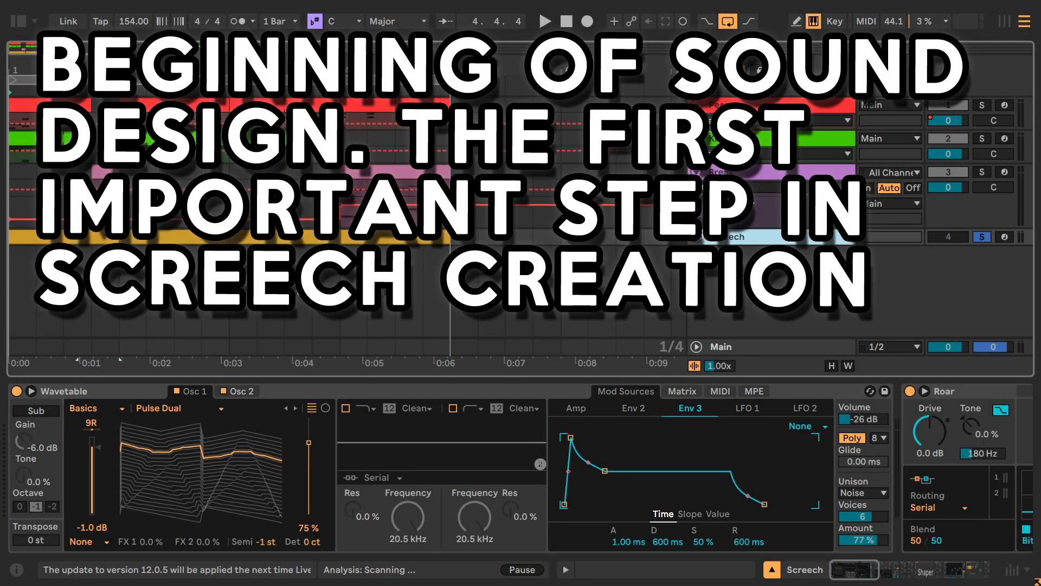
Step: Switch to Ableton Live, insert a MIDI track below the Screech track and load the Wavetable instrument on it
right_click(739, 274)
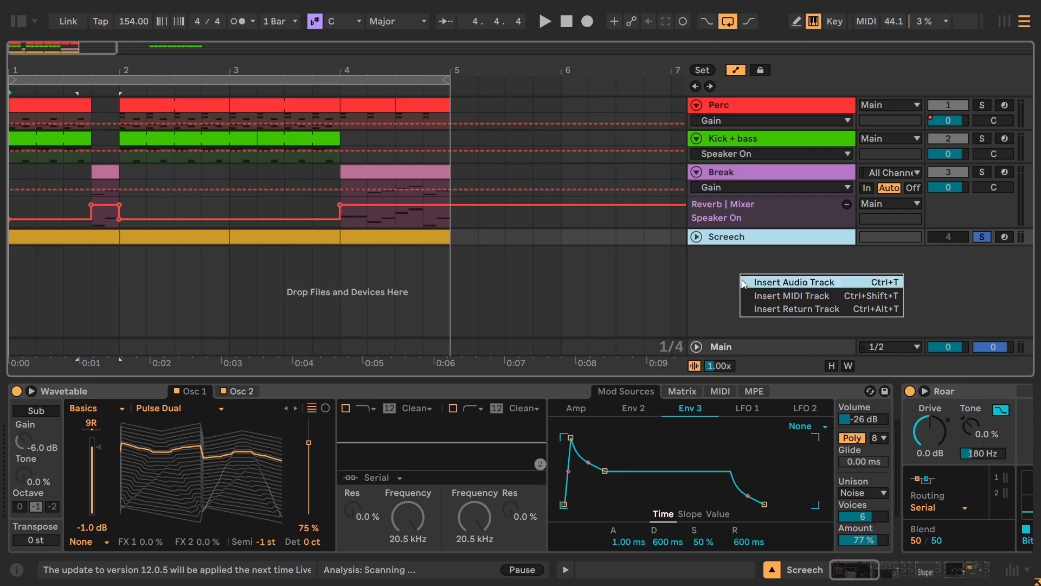
click(782, 291)
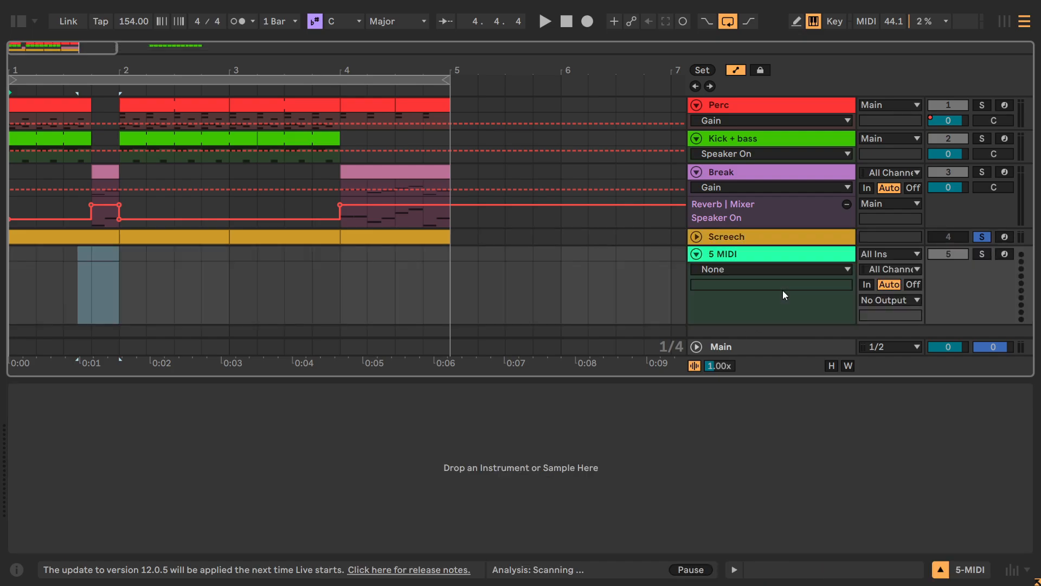
click(18, 21)
drag(147, 193, 374, 468)
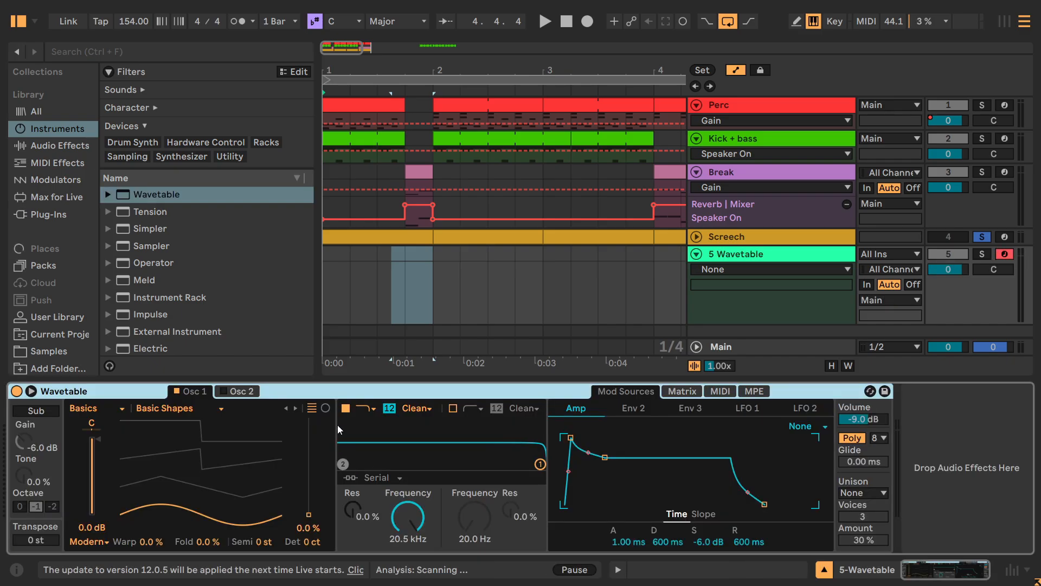
Step: Create a MIDI clip at bar 1 of the Wavetable track and draw three A3 notes lasting 1, 0.5 and 1.5 beats
double_click(337, 255)
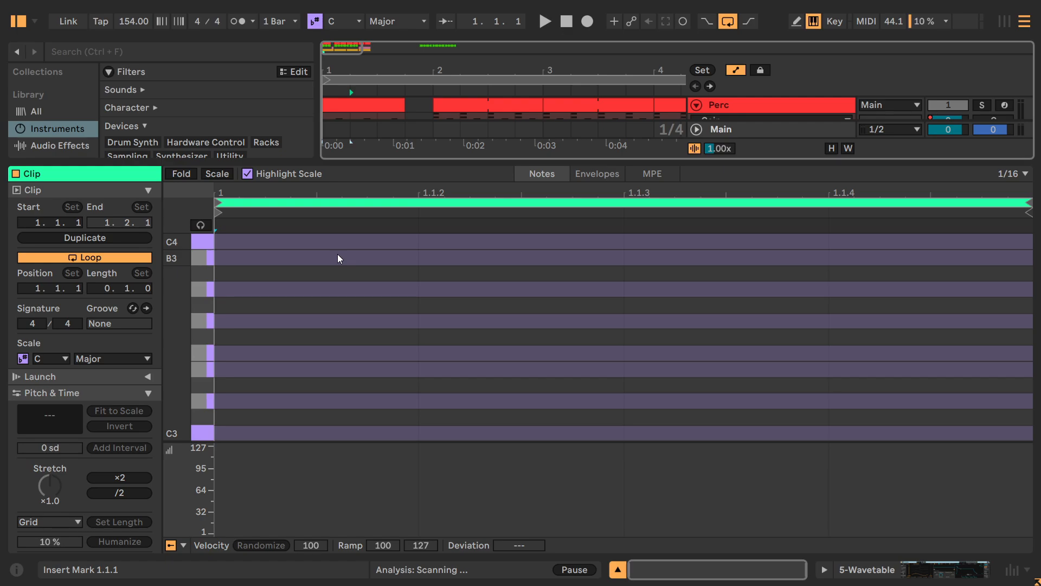
key(ctrl)
click(251, 353)
scroll(185, 344, down, 2)
scroll(189, 303, up, 2)
drag(218, 288, 415, 289)
drag(525, 288, 622, 288)
drag(730, 289, 1027, 288)
Step: Extend the Wavetable clip to fill the first bar and loop that bar in the arrangement
key(shift+Tab)
click(330, 266)
drag(350, 255, 433, 255)
key(ctrl+l)
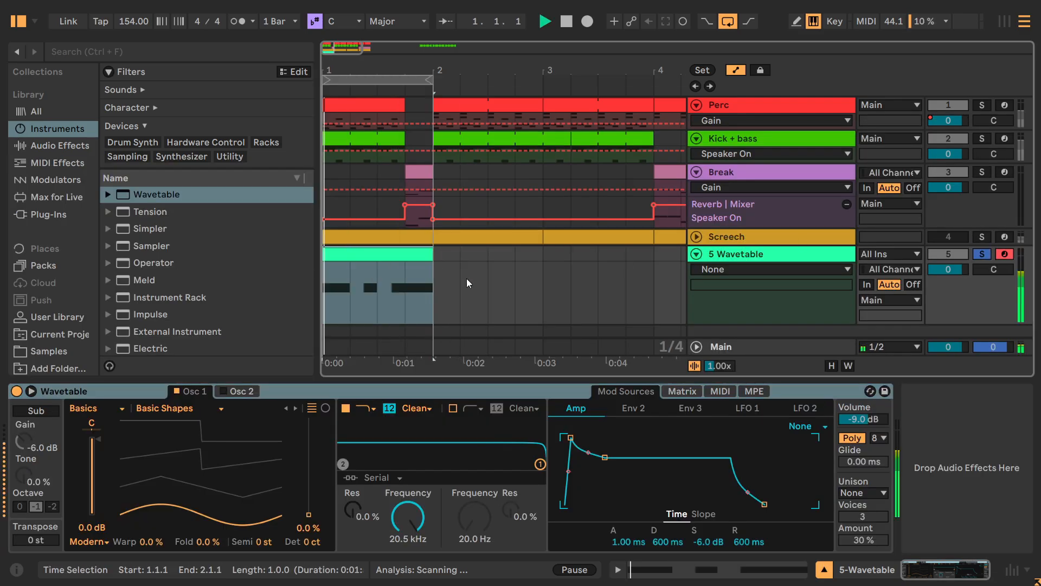
Step: Review the three A3 notes in the Wavetable clip and play them back
key(space)
key(shift+Tab)
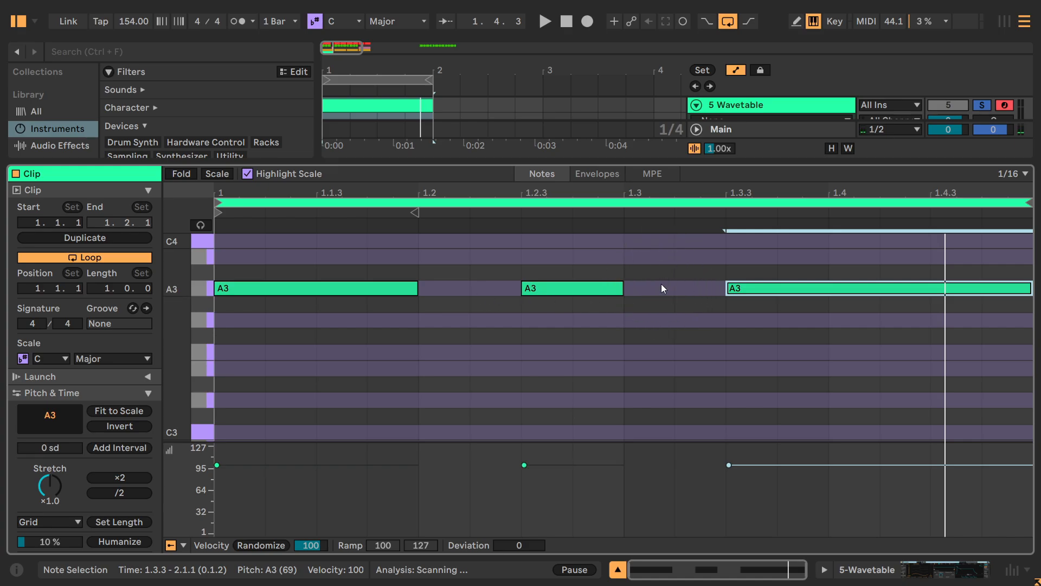
key(space)
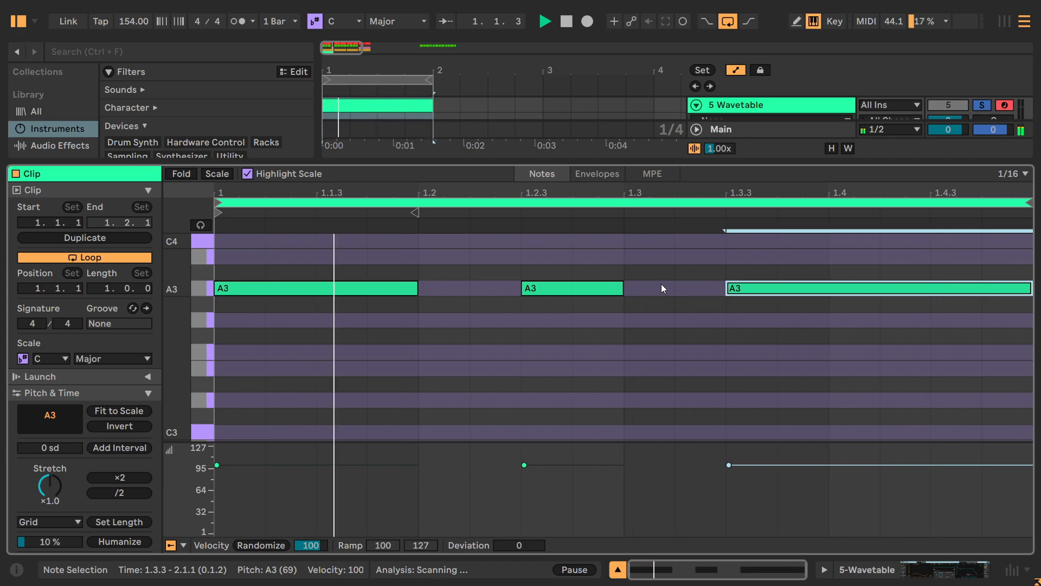
key(space)
key(shift+Tab)
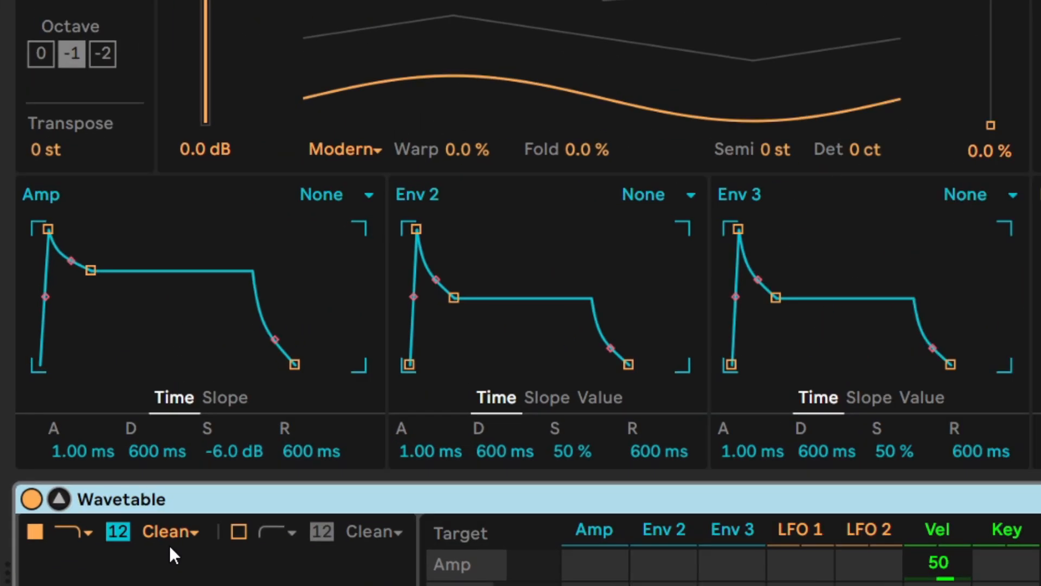
Step: Set Wavetable's Amp envelope attack to 45 ms and its release to 5 ms
click(170, 397)
click(78, 469)
drag(73, 453, 72, 367)
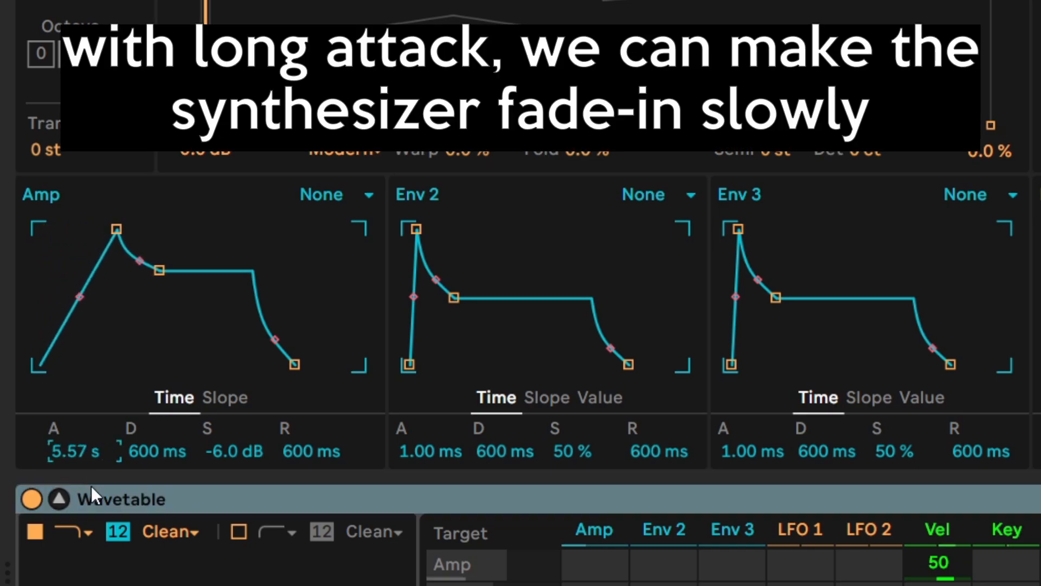
mouse_move(72, 455)
mouse_down()
mouse_move(72, 531)
mouse_move(73, 438)
mouse_up()
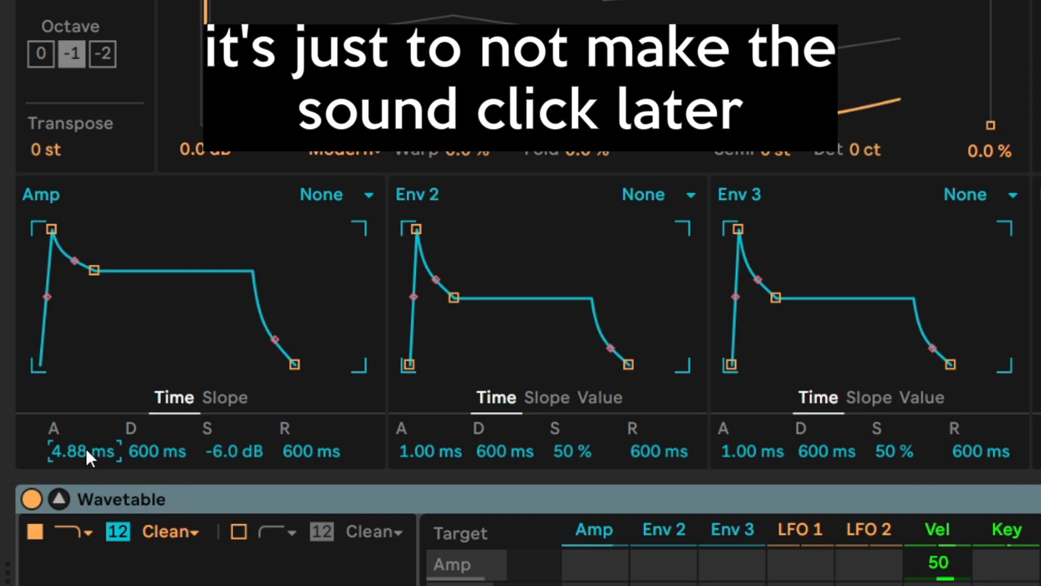
drag(73, 451, 71, 442)
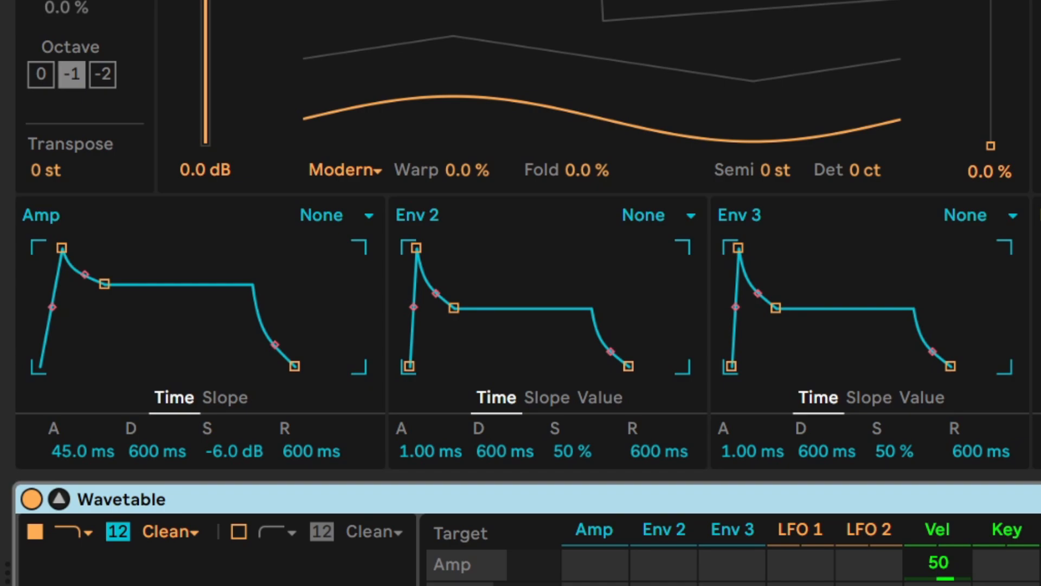
click(296, 452)
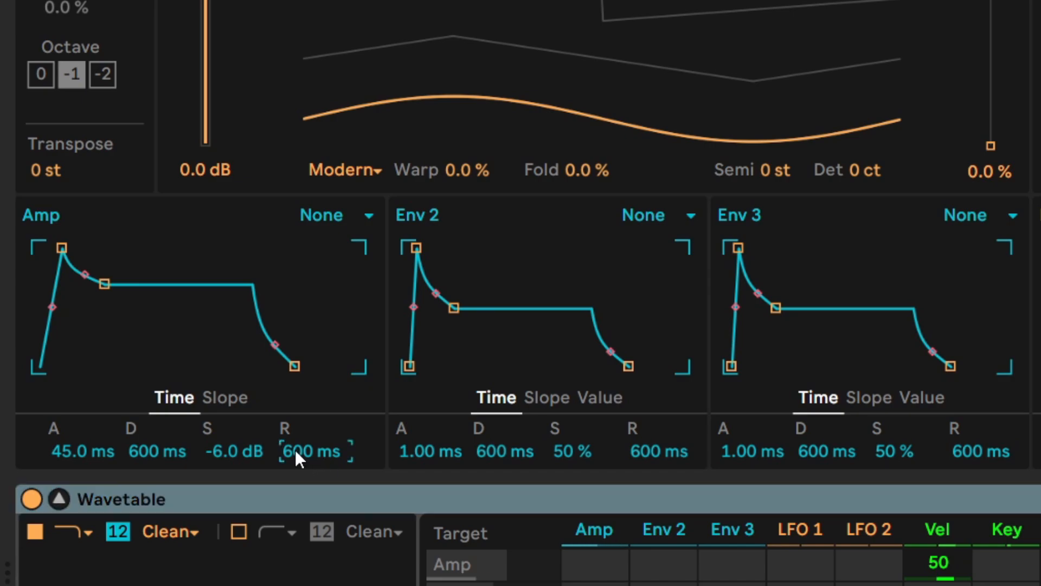
text(5)
key(Return)
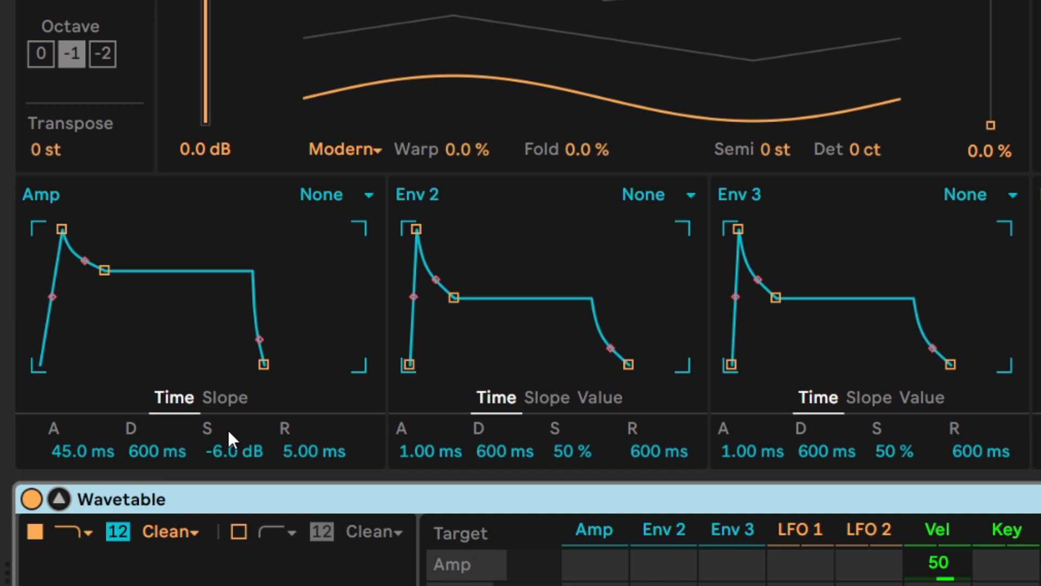
Step: Try the Amp envelope's sustain at 0 dB and -22 dB, and its decay at 9.32 ms and 8.39 s
click(229, 452)
click(166, 461)
drag(251, 460, 251, 405)
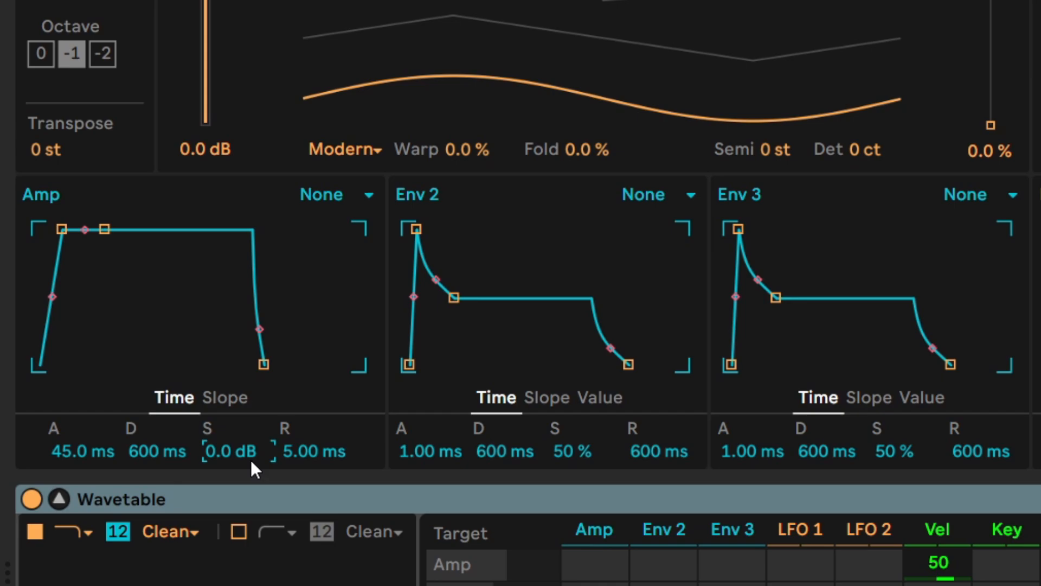
click(251, 460)
click(158, 449)
drag(215, 449, 215, 558)
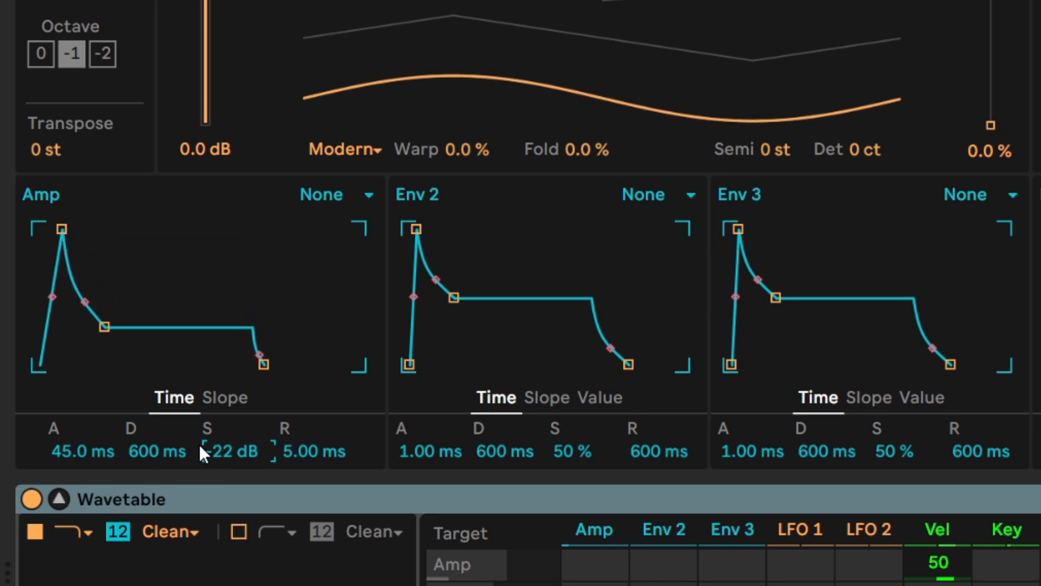
drag(150, 454, 150, 551)
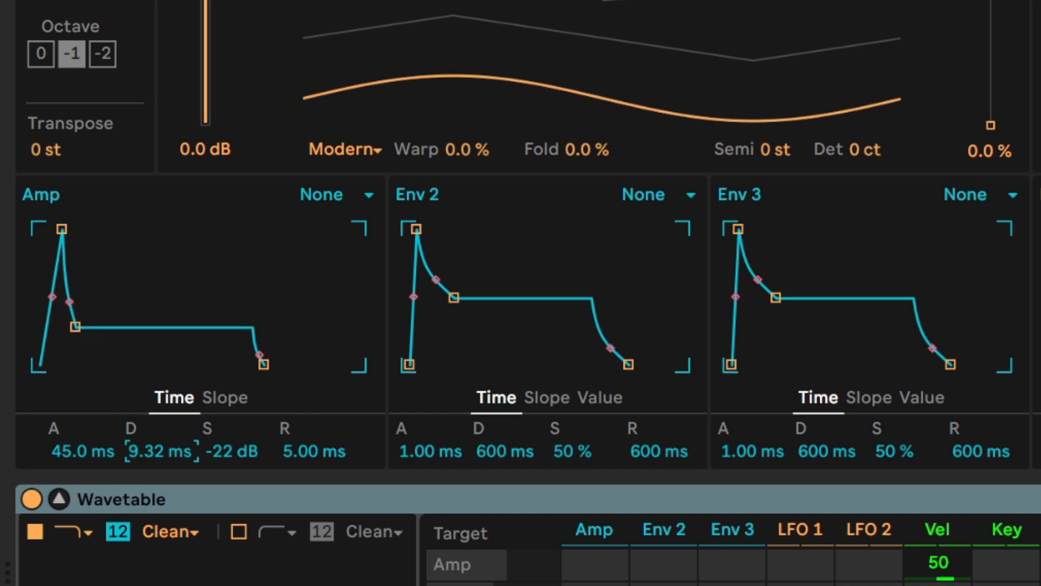
drag(150, 451, 150, 323)
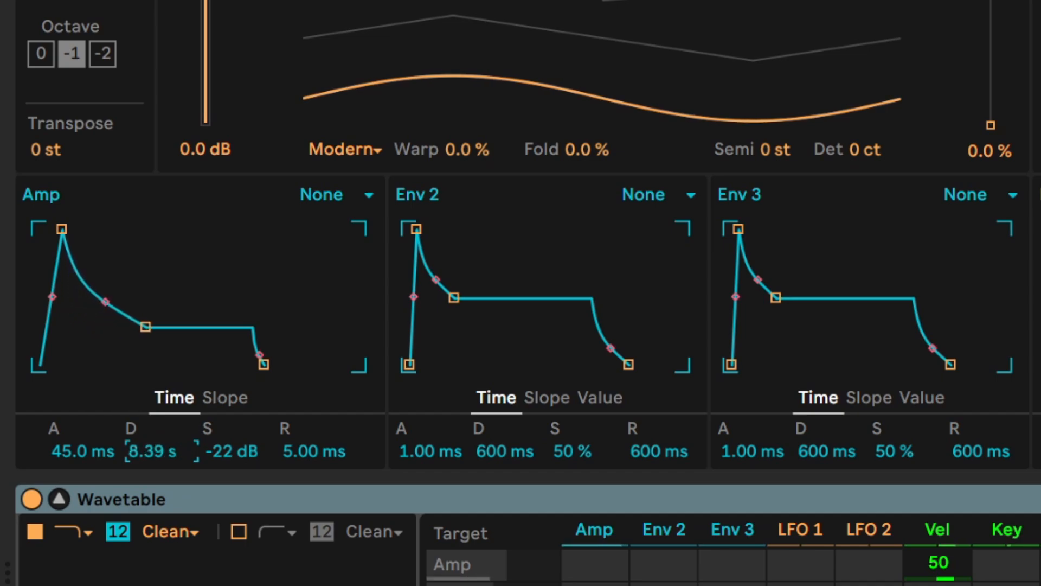
Step: Set the Amp envelope's decay to 570 ms and its sustain to -1.7 dB
text(570)
key(Return)
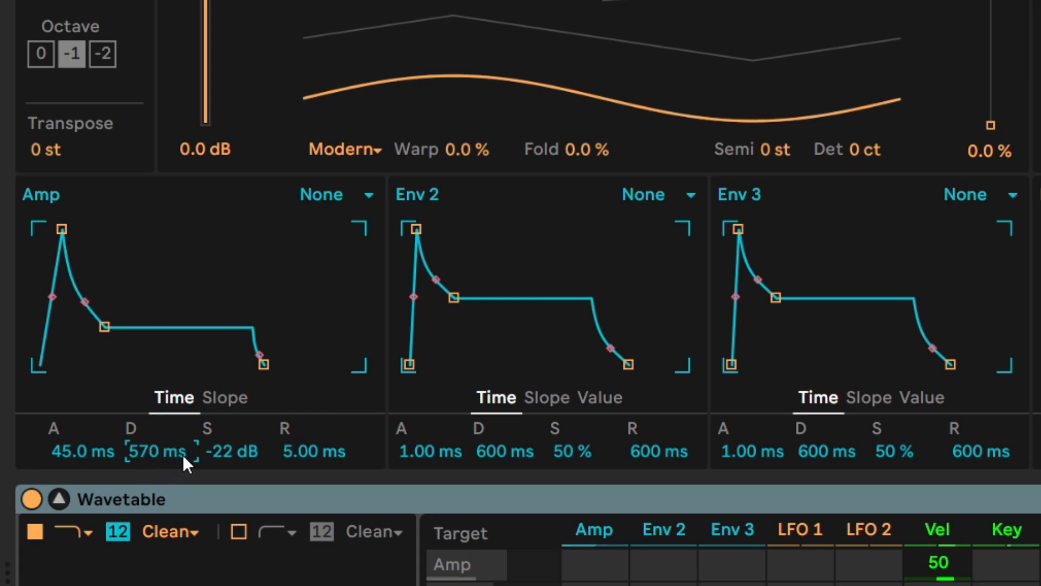
click(215, 451)
text(-1.7)
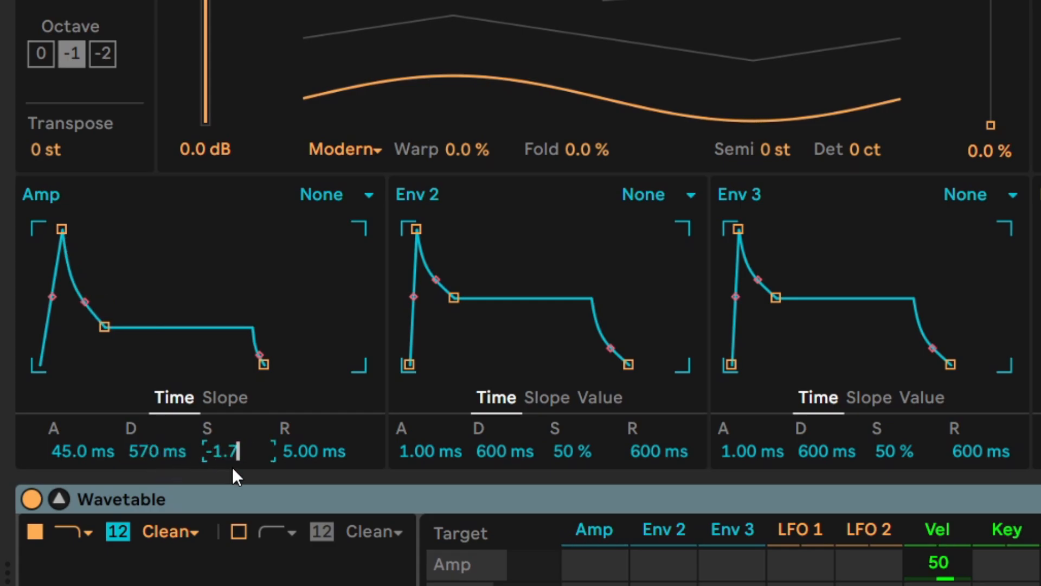
key(Return)
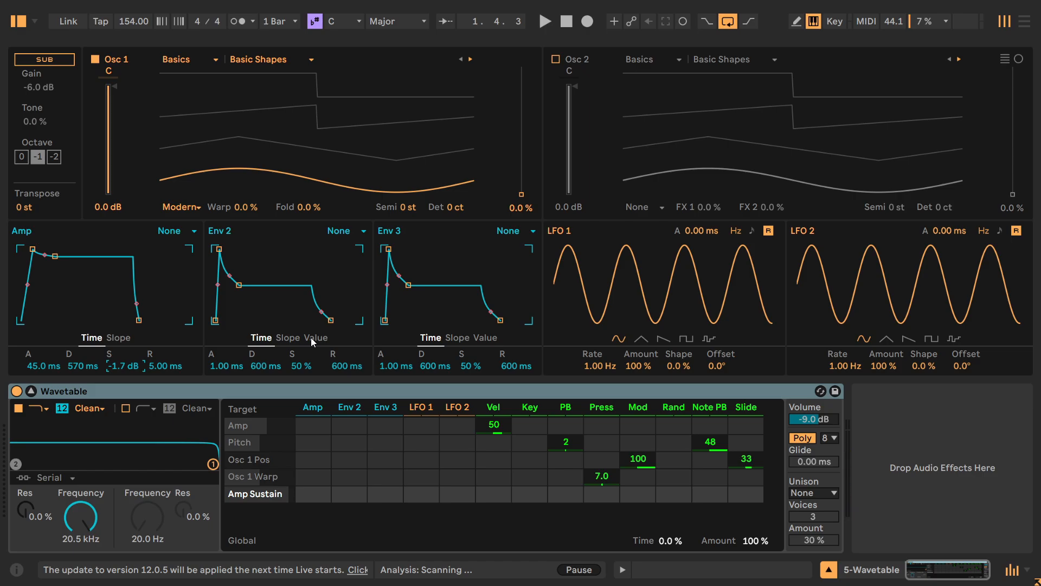
Step: Raise Osc 1's Basic Shapes wavetable position to 67% while listening to the loop
click(322, 125)
click(758, 86)
click(269, 60)
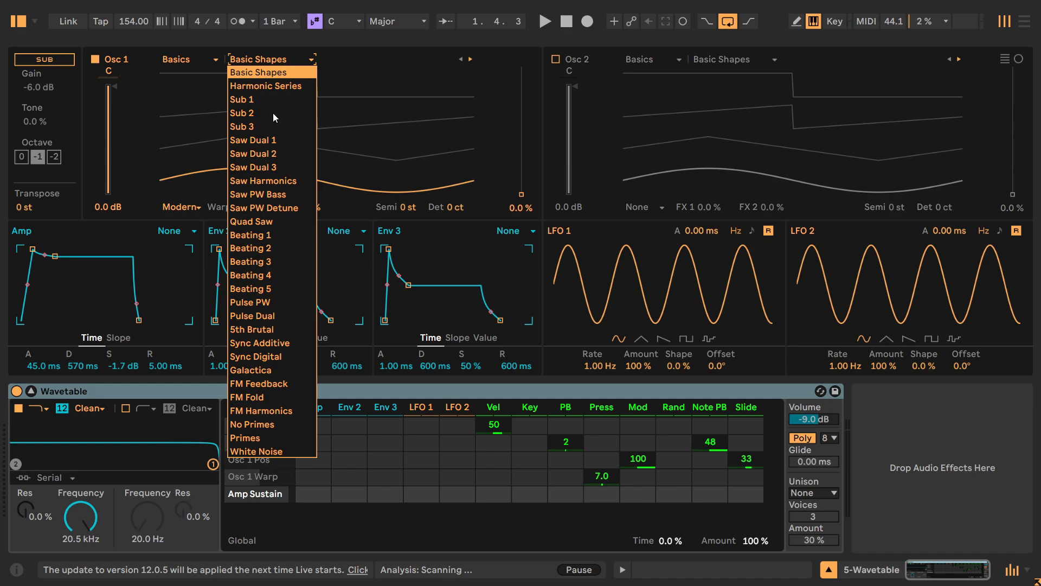
key(space)
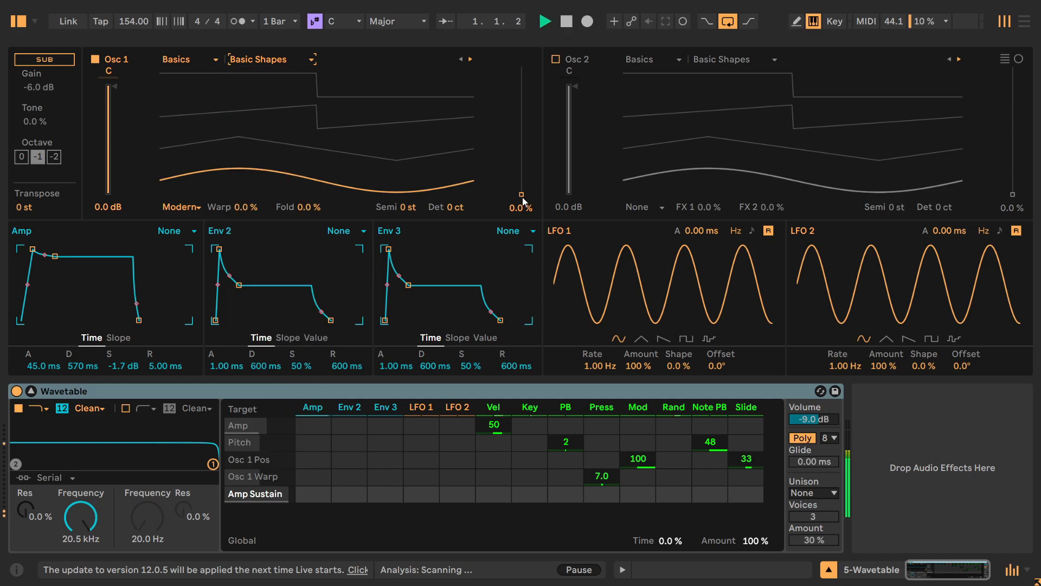
drag(521, 194, 522, 109)
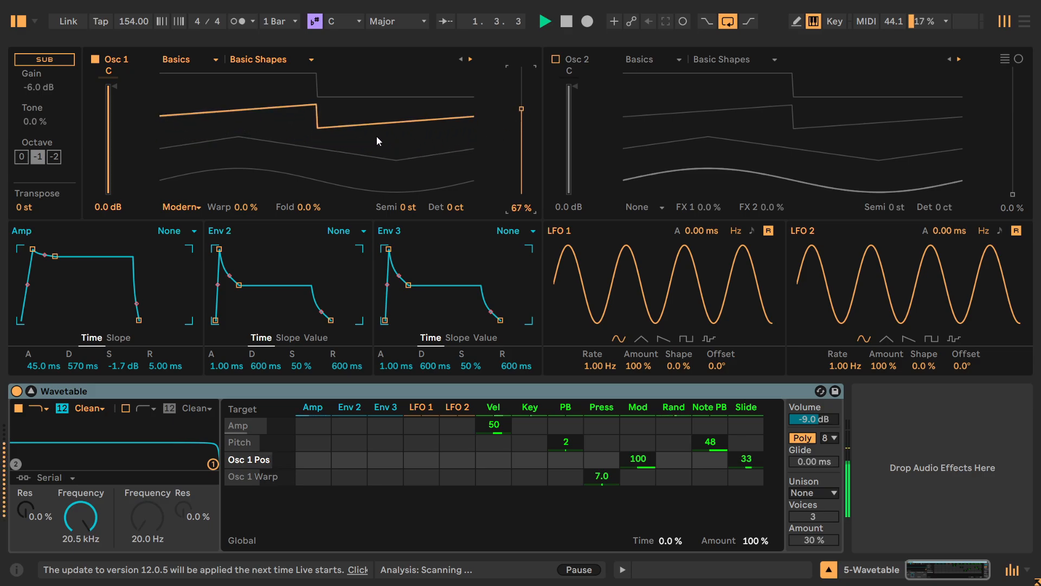
key(space)
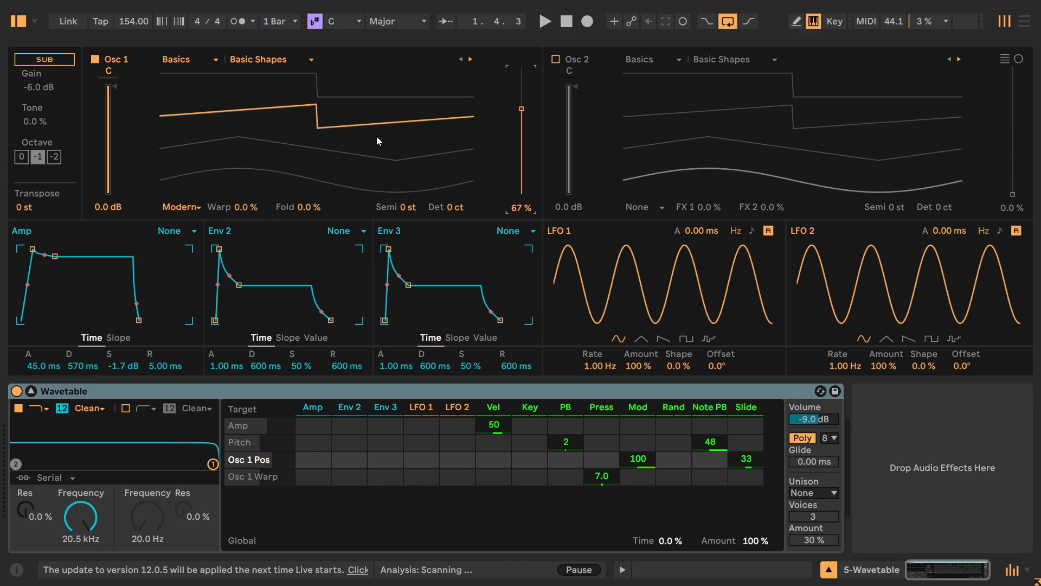
Step: Audition Osc 1's Basics wavetables from Harmonic Series through Sub 2 during playback, and settle on Sub 3 at 100% position
click(187, 63)
click(191, 76)
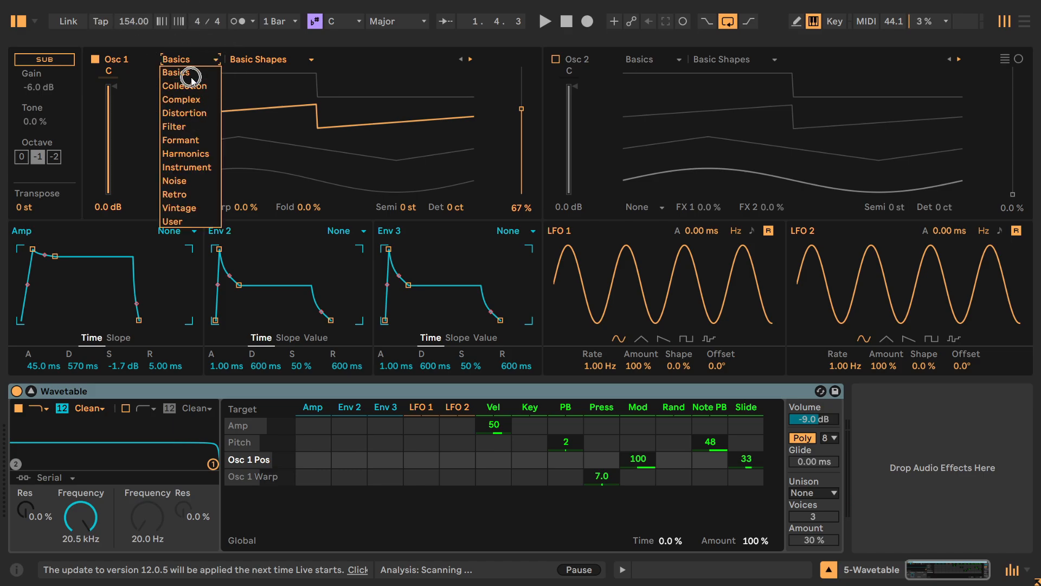
key(space)
click(470, 59)
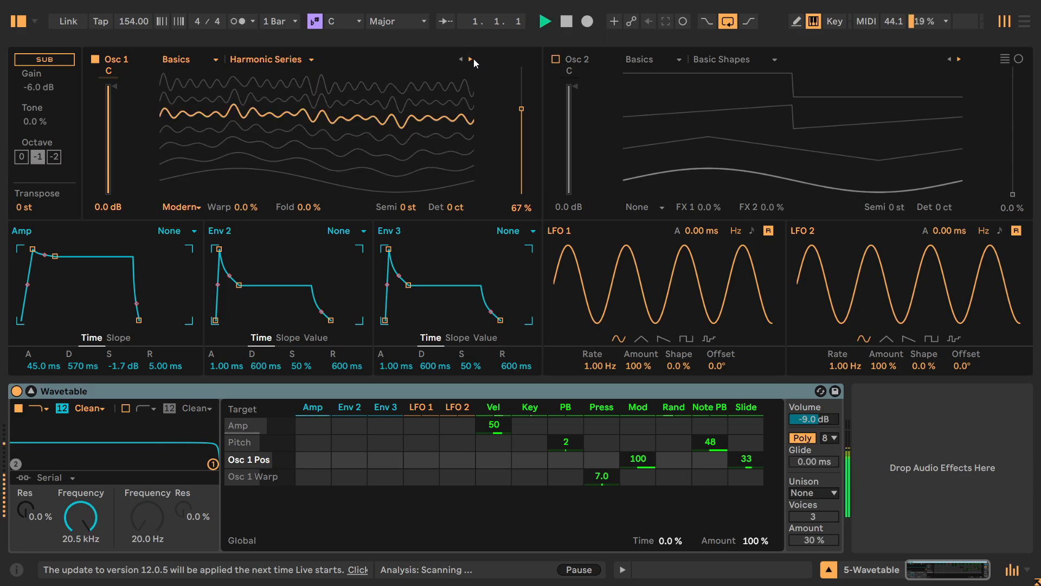
click(471, 59)
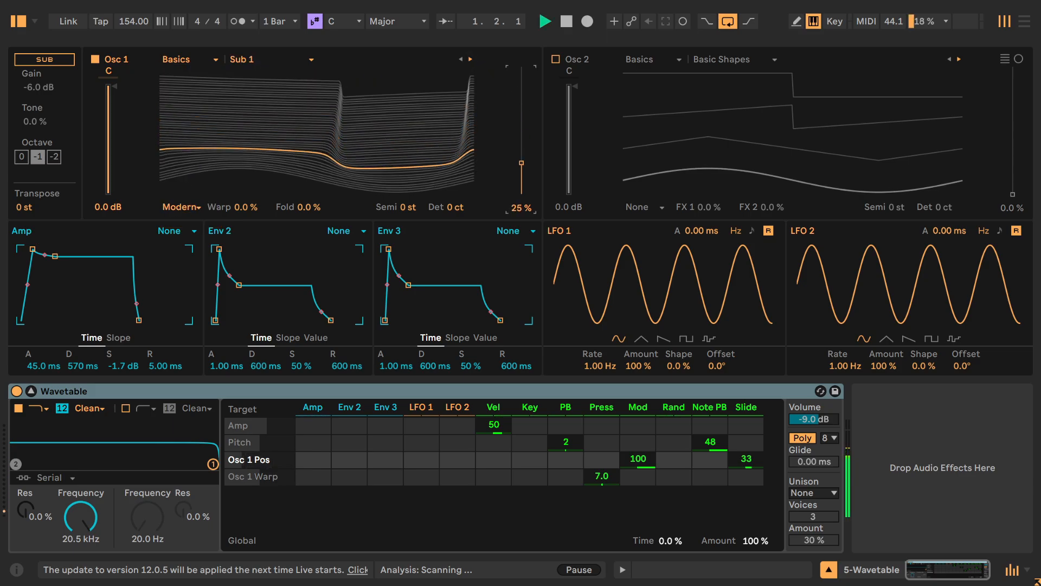
click(470, 59)
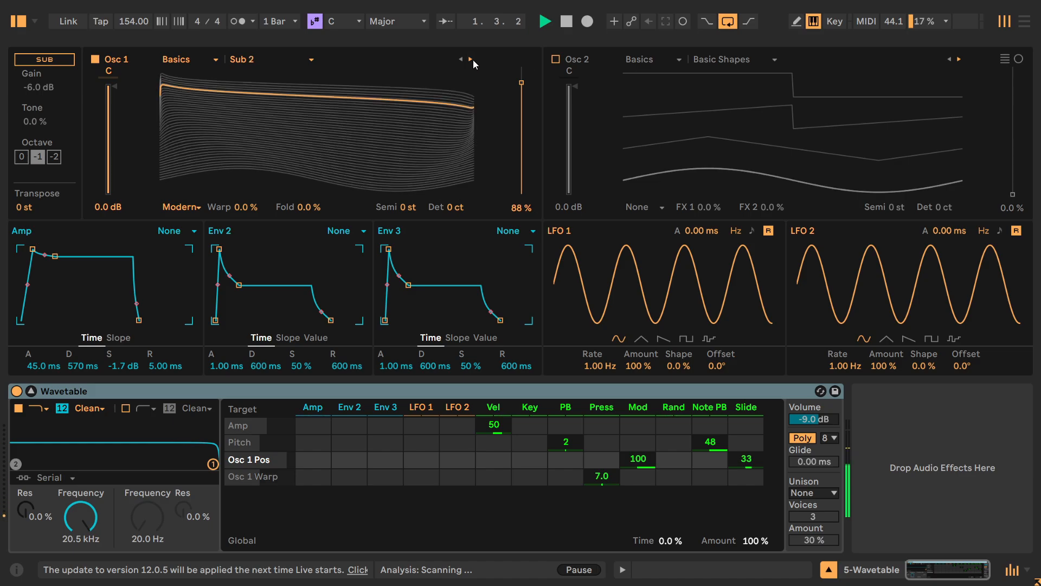
click(470, 60)
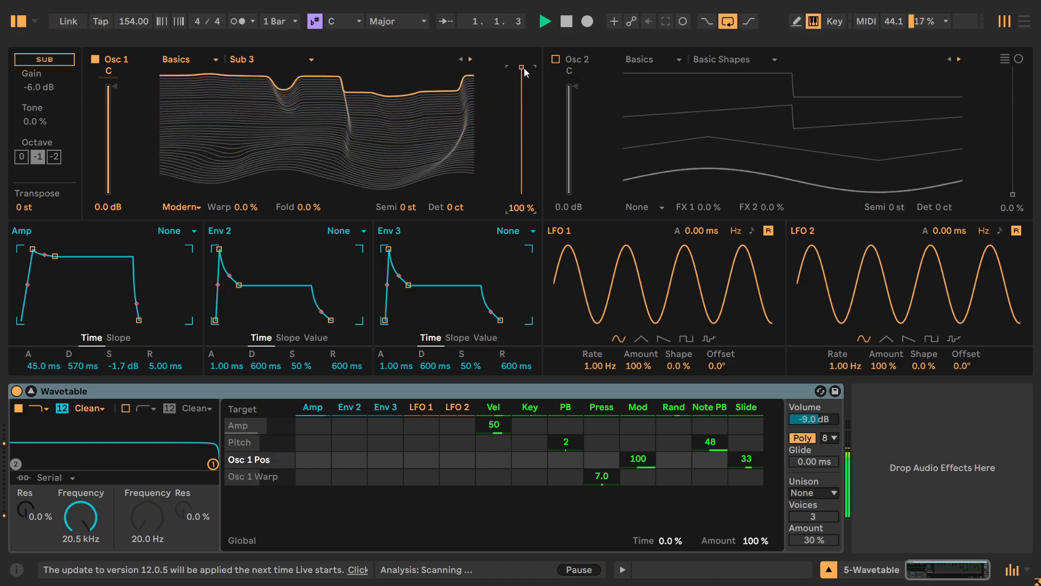
key(space)
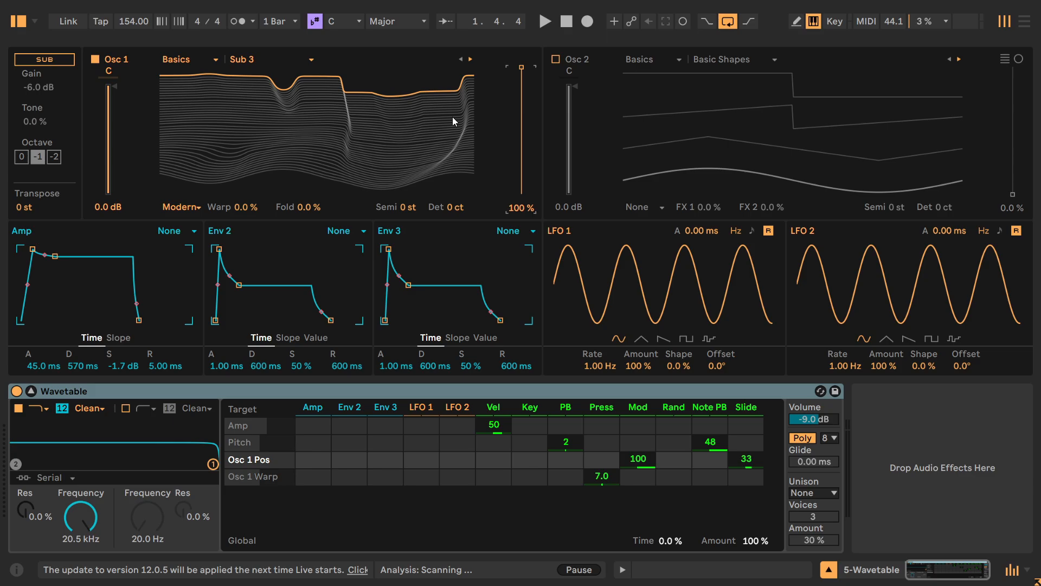
Step: Solo the Kick + bass track in the arrangement and play the loop with the Wavetable device in view
key(shift+Tab)
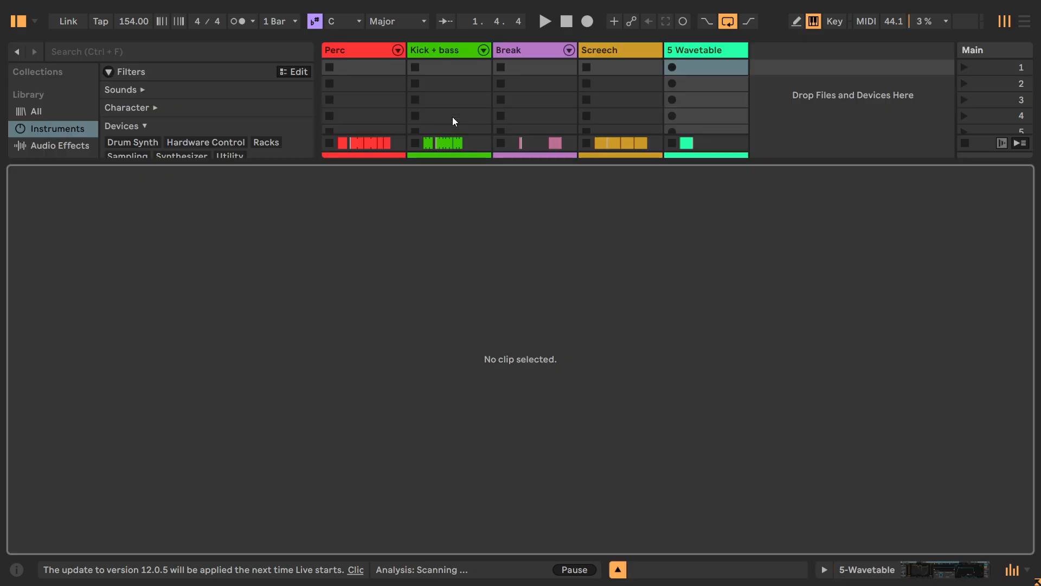
key(Tab)
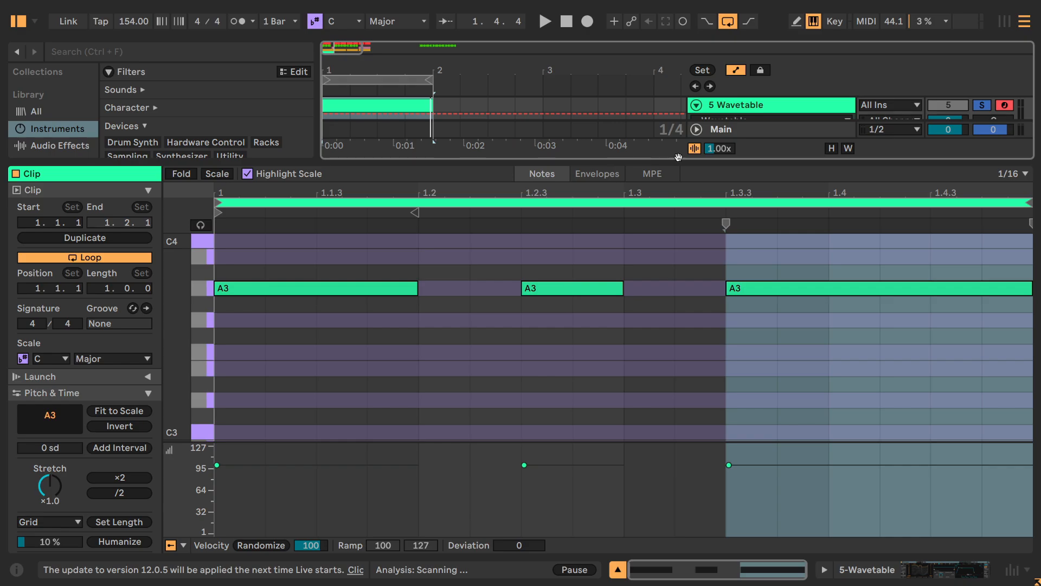
drag(689, 160, 792, 369)
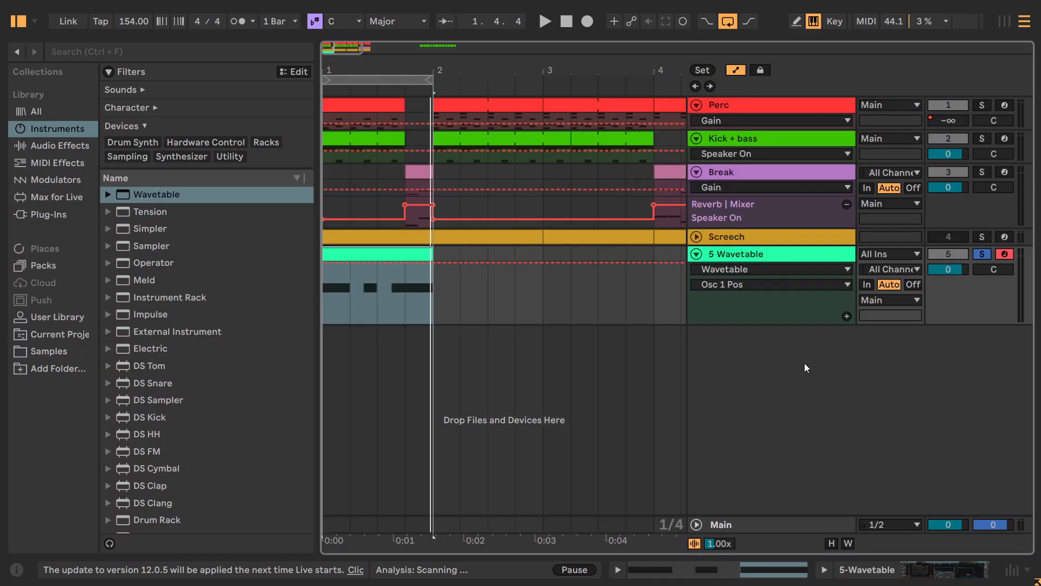
click(983, 105)
click(985, 105)
click(983, 138)
key(space)
key(shift+Tab)
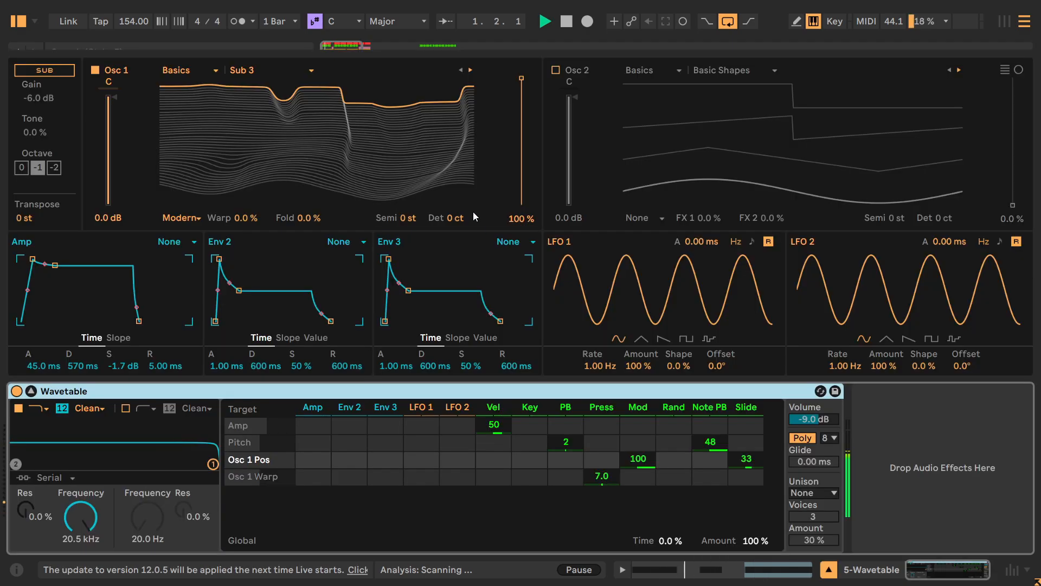
Step: Lower Osc 1's Sub 3 wavetable position to 35% and the Wavetable device's volume to -14 dB
drag(525, 77, 525, 160)
drag(817, 420, 816, 435)
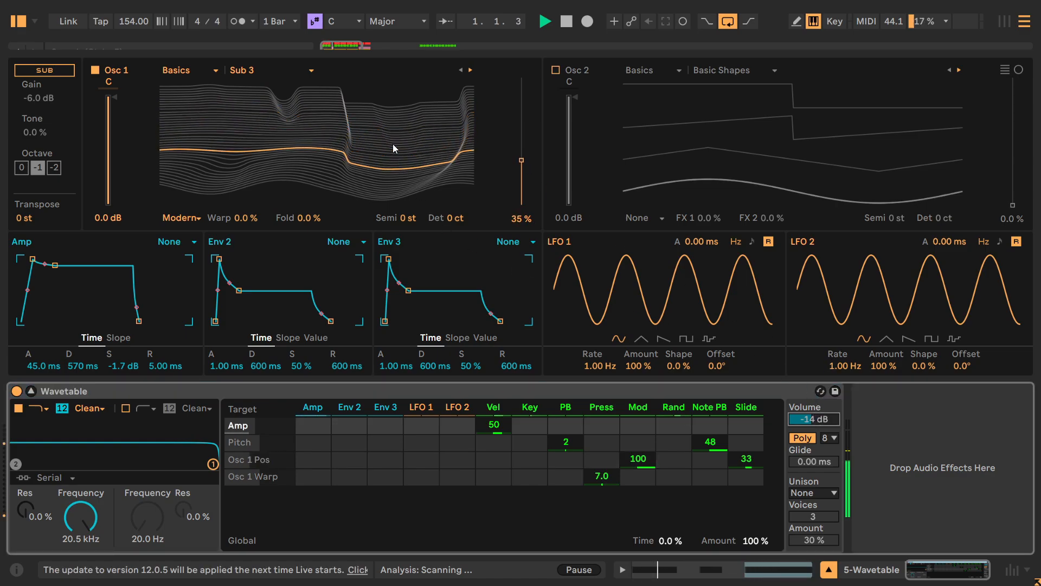
Step: Compare Osc 1's Sub 2 and Sub 1 wavetables during playback and settle on Sub 2 at 96% position
click(461, 69)
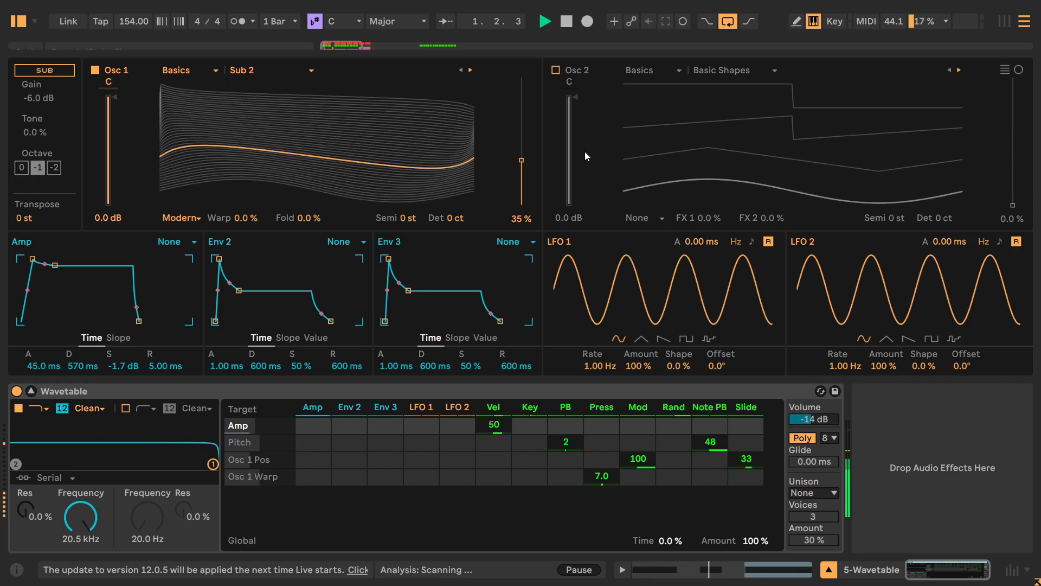
drag(518, 165, 520, 99)
click(460, 71)
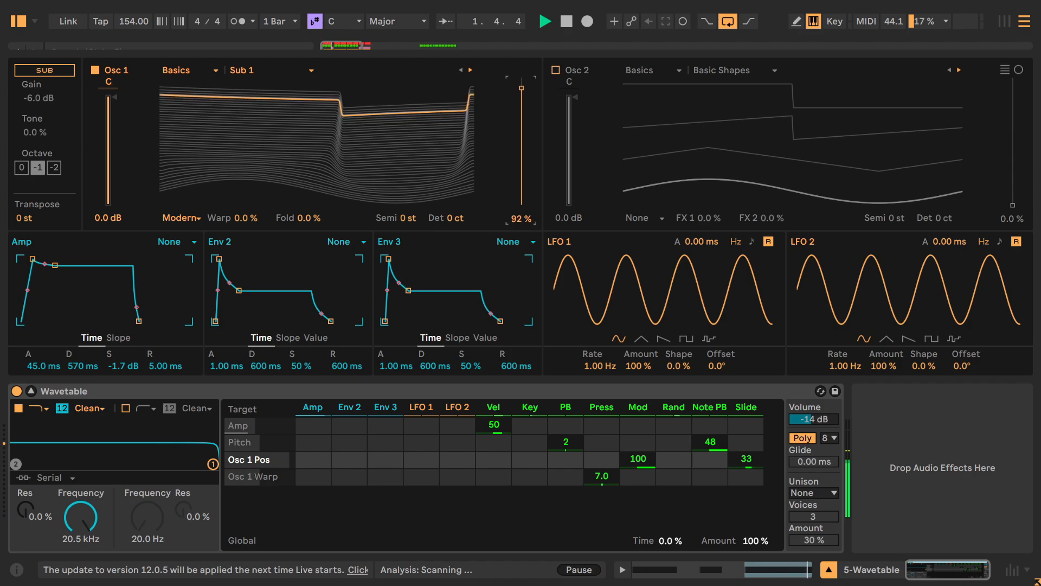
click(470, 70)
drag(521, 155, 521, 103)
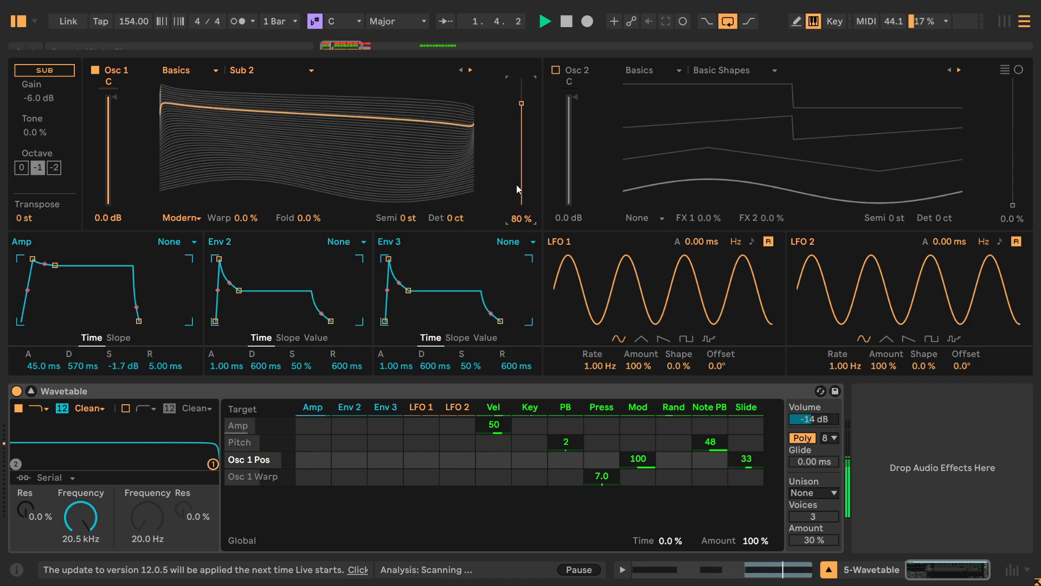
text(96)
key(Return)
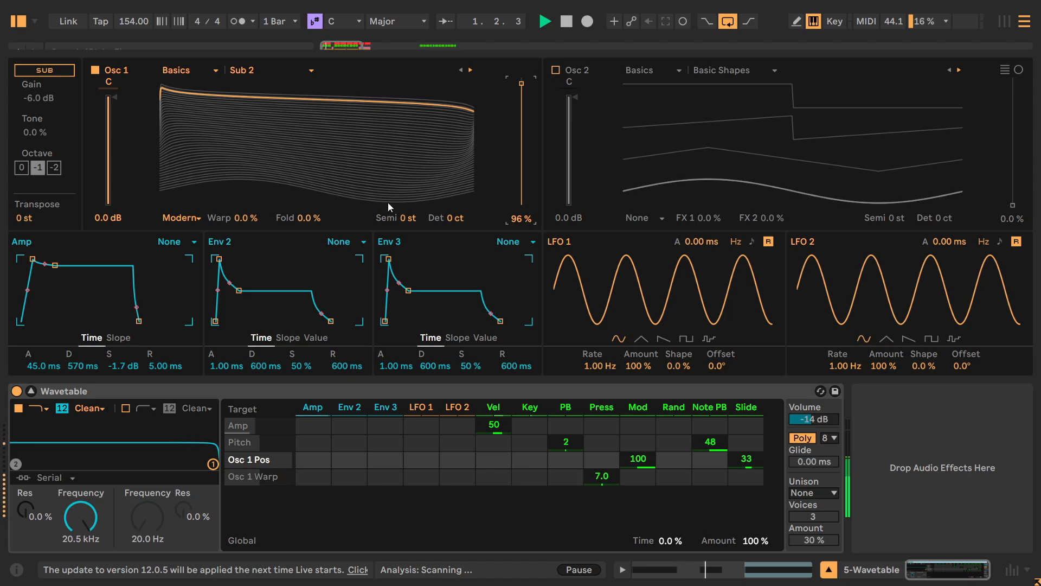
key(space)
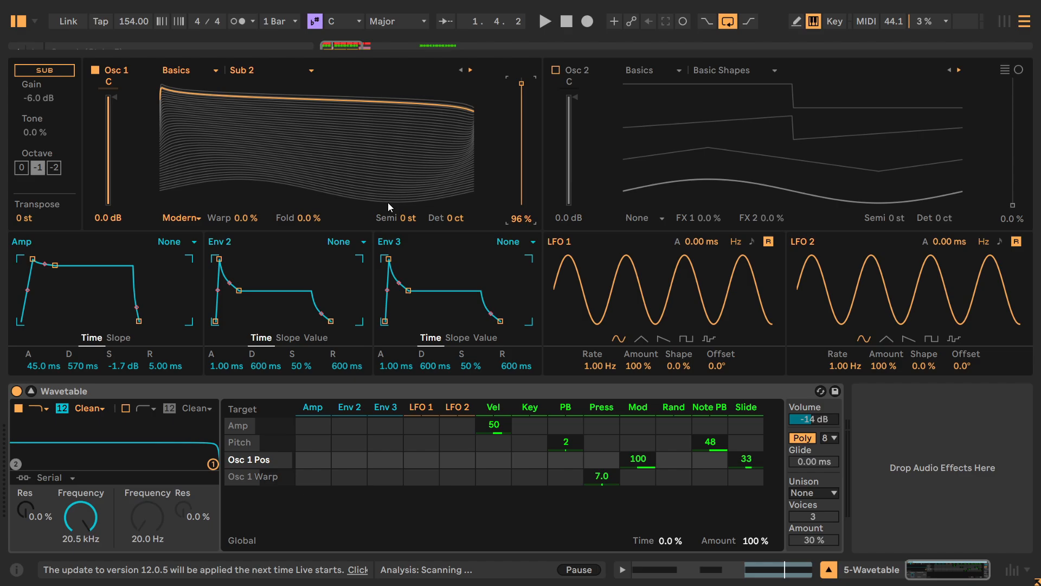
key(shift+Tab)
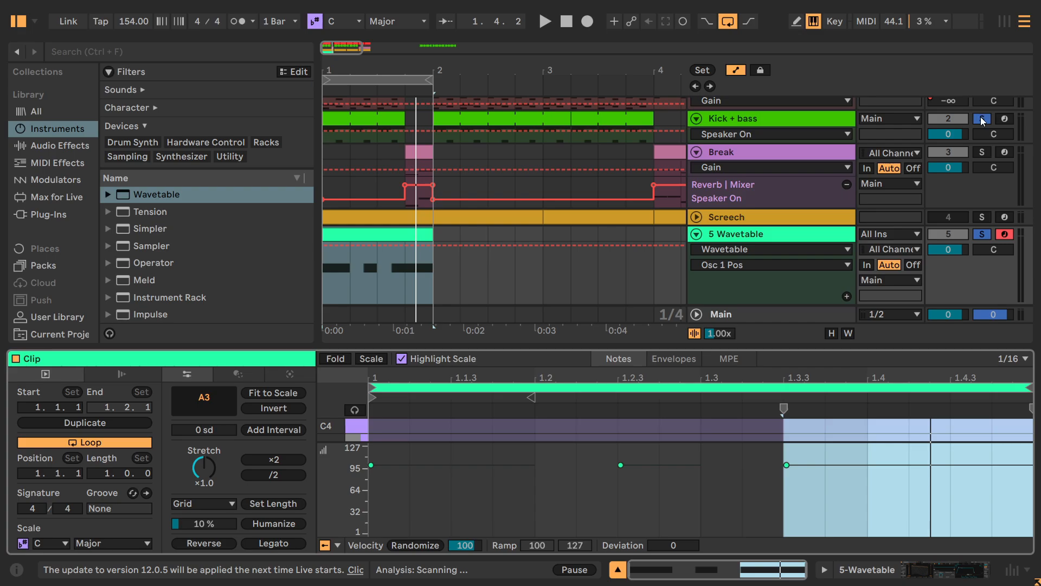
key(shift+Tab)
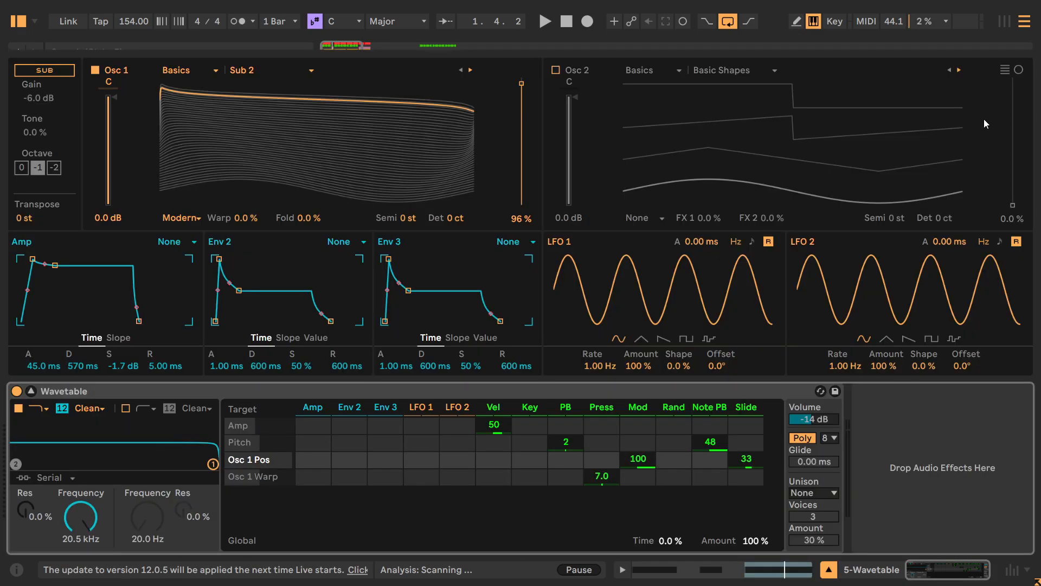
key(ctrl)
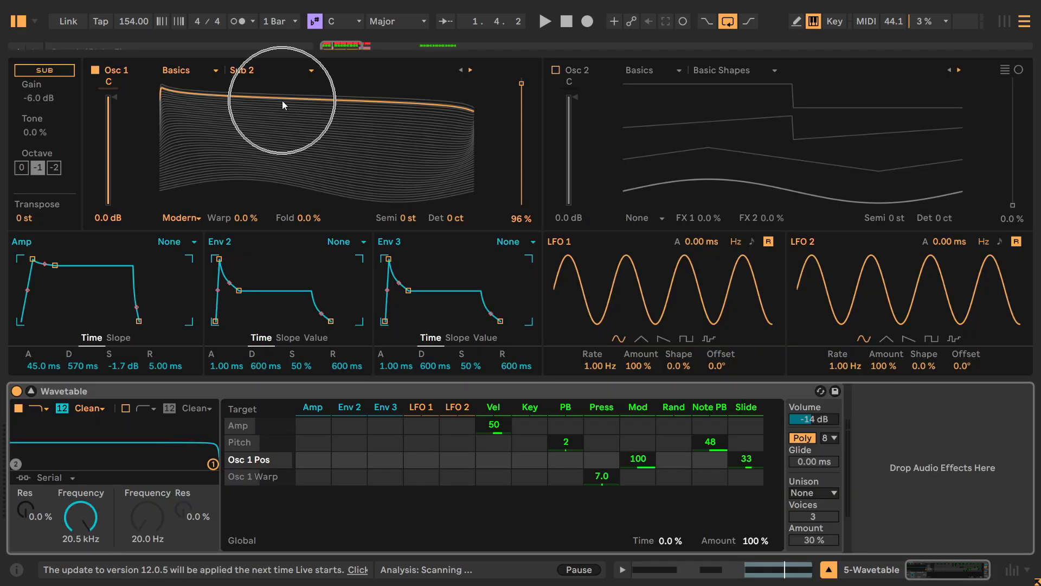
key(ctrl)
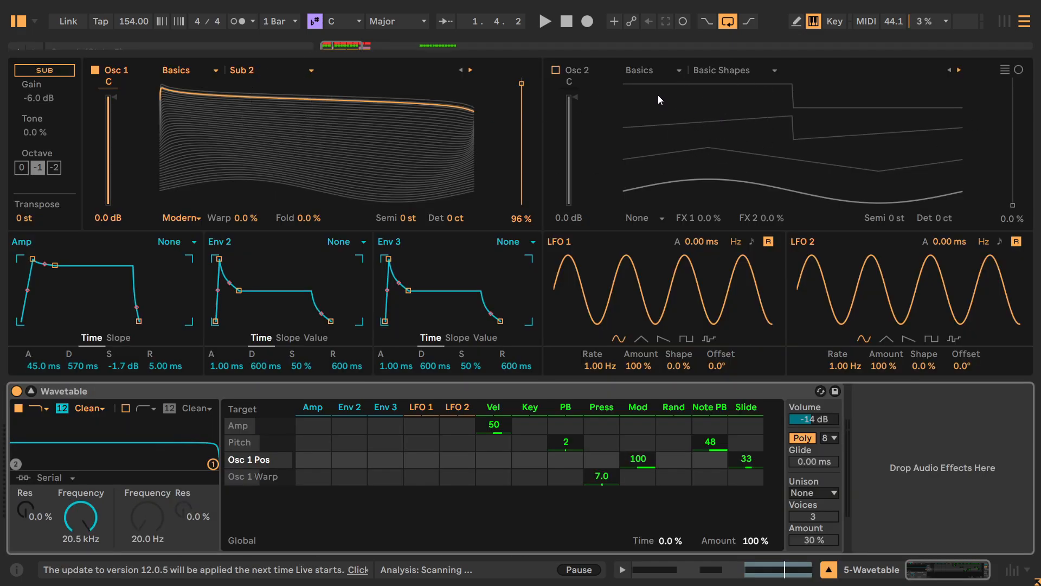
Step: Turn on Osc 2 and raise its Basic Shapes wavetable position to 67% while the loop plays
click(557, 70)
key(space)
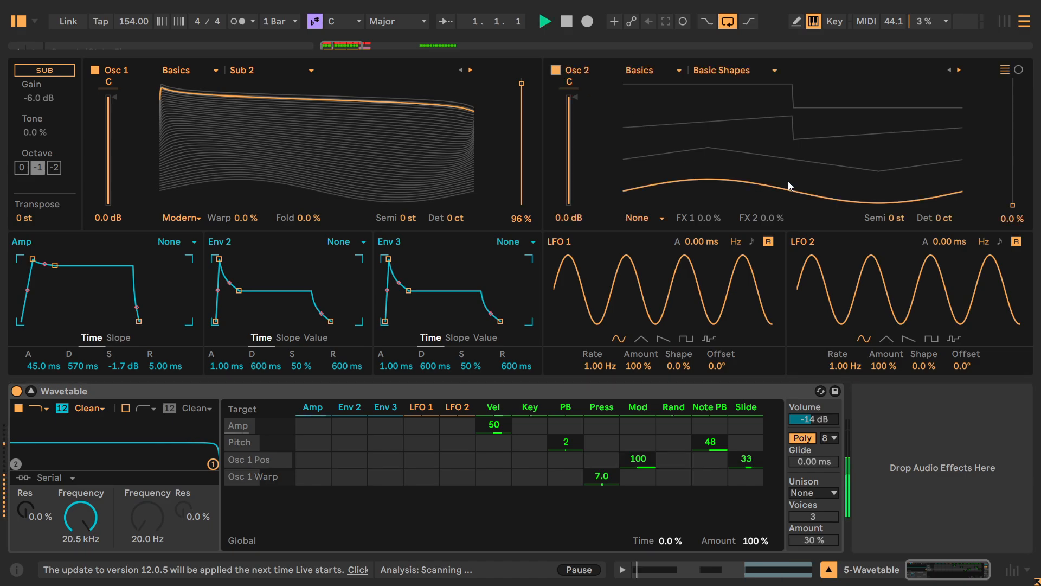
drag(1013, 206, 1013, 119)
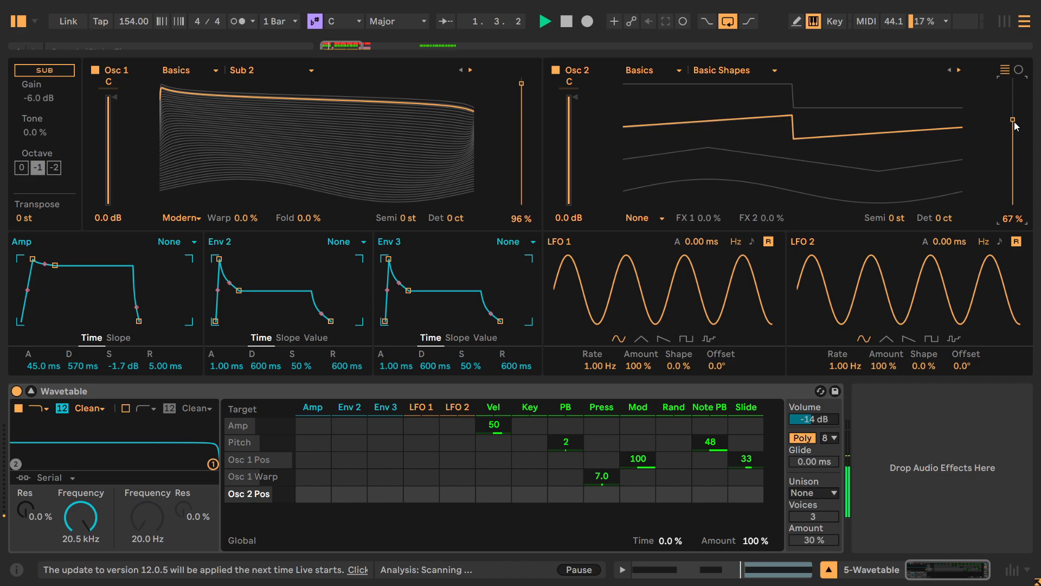
Step: Compare the sound with and without Osc 2's Basic Shapes layer, leaving Osc 2 on
click(556, 70)
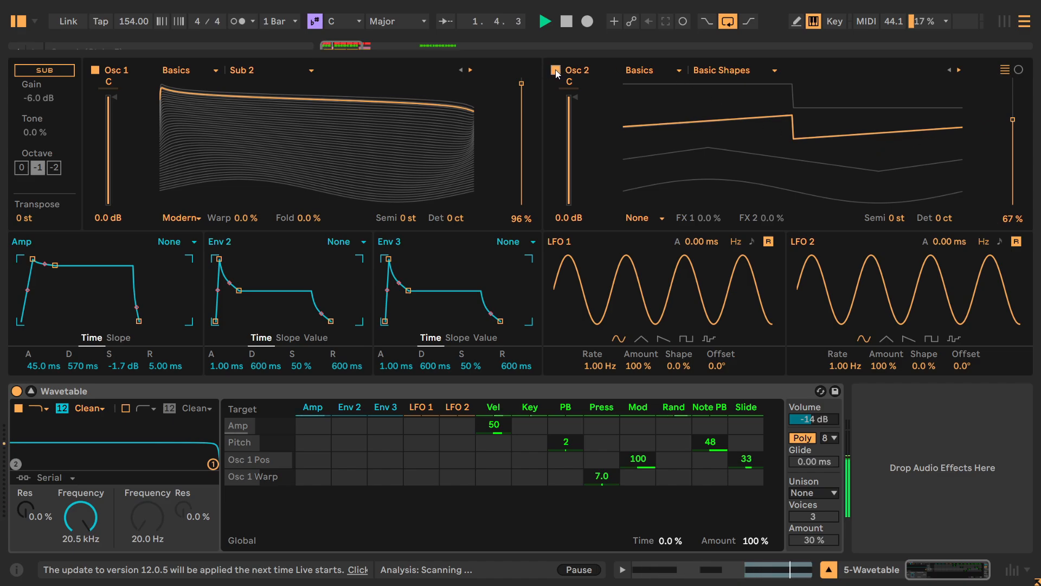
click(556, 70)
click(556, 71)
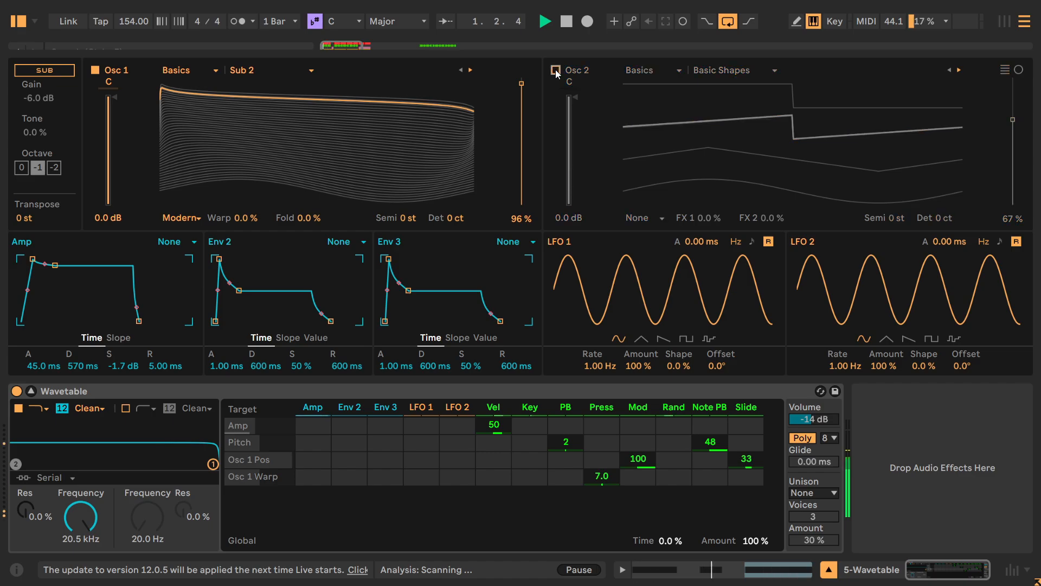
click(556, 71)
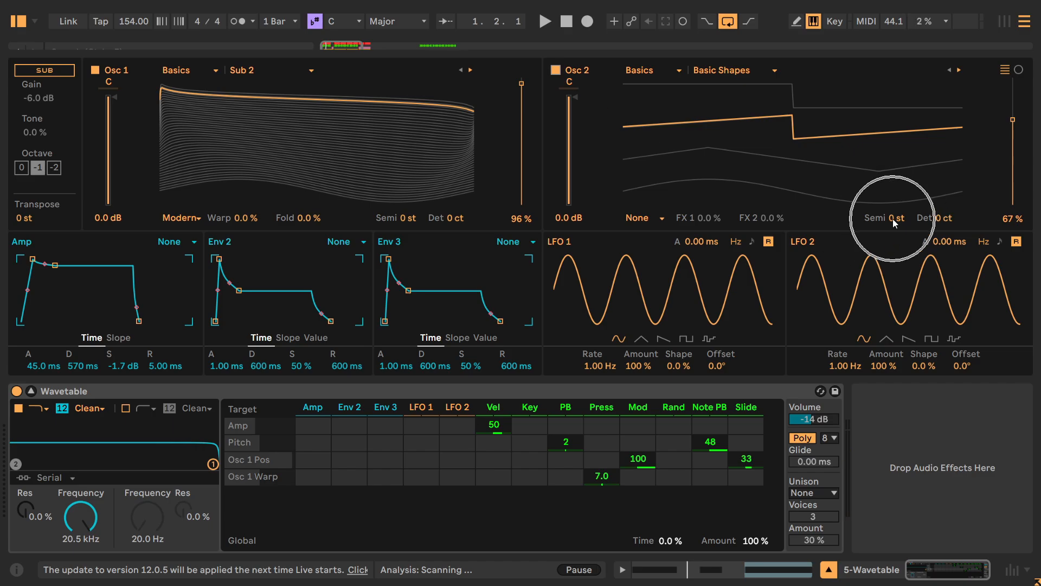
Step: Transpose Osc 2 to -1 st while listening to the loop
key(space)
drag(893, 219, 893, 223)
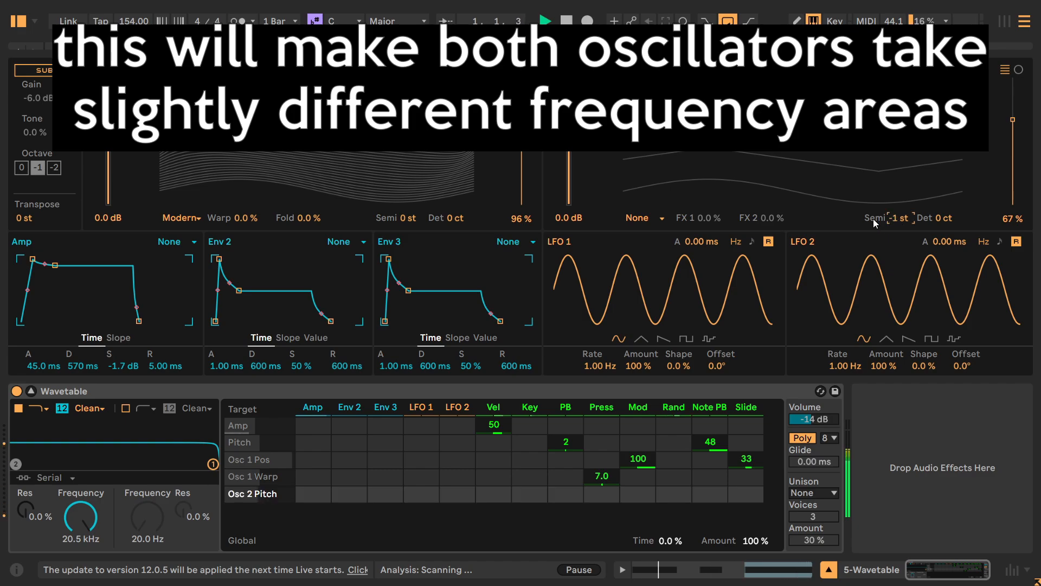
key(Up)
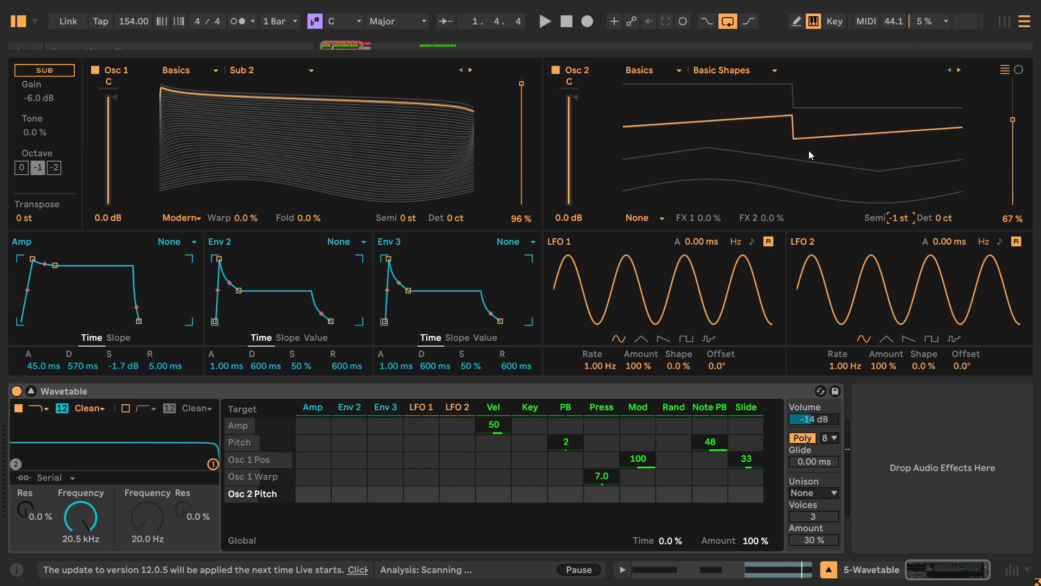
Step: Audition Osc 2 with Basic Shapes at 87% position, Harmonic Series, and on to Sub 2 at 60% position
key(space)
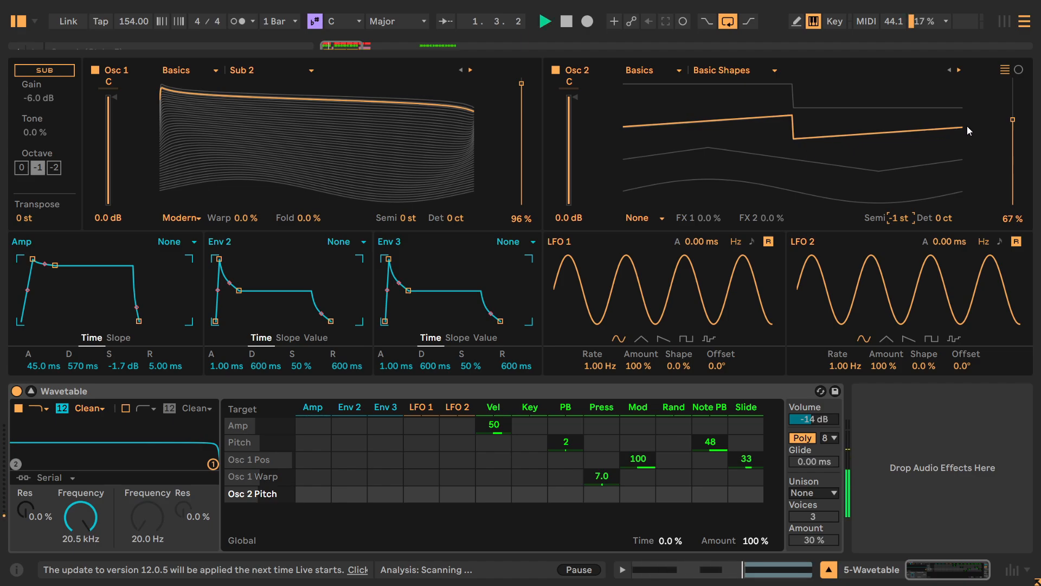
drag(1015, 124, 1015, 96)
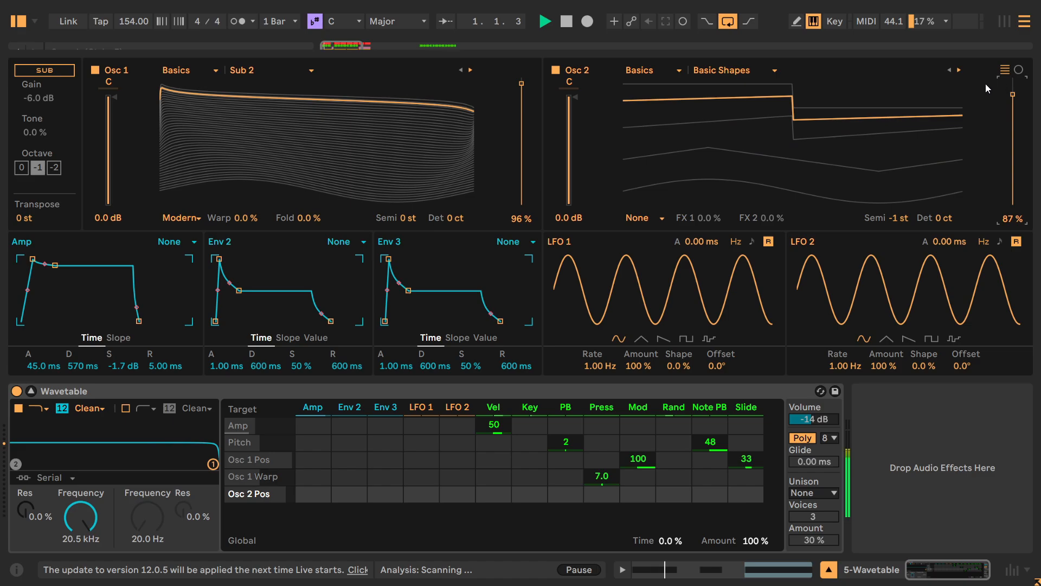
click(958, 70)
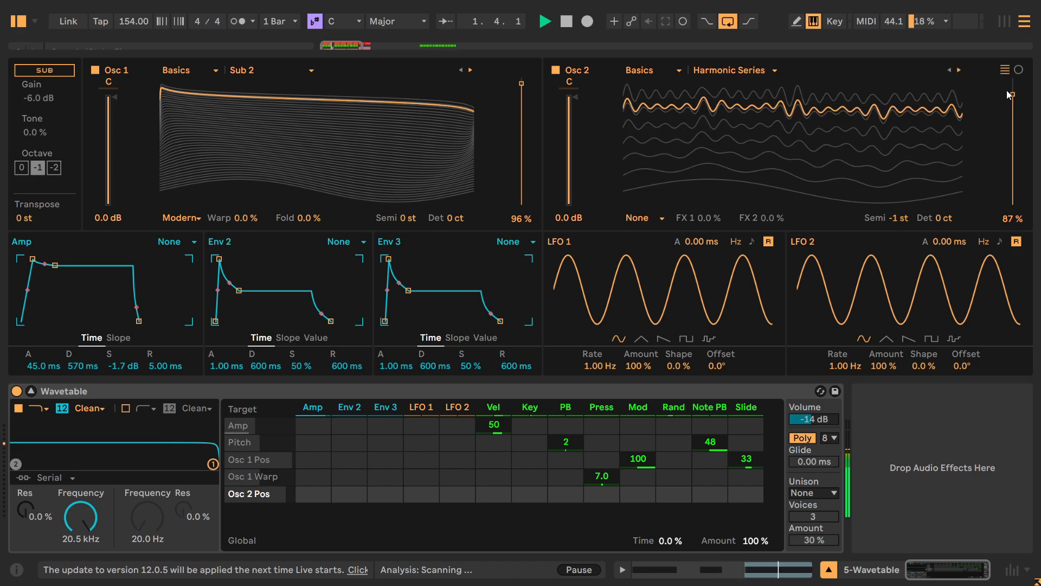
click(959, 70)
mouse_move(1009, 134)
mouse_down()
mouse_move(1009, 102)
mouse_move(1009, 130)
mouse_up()
click(959, 70)
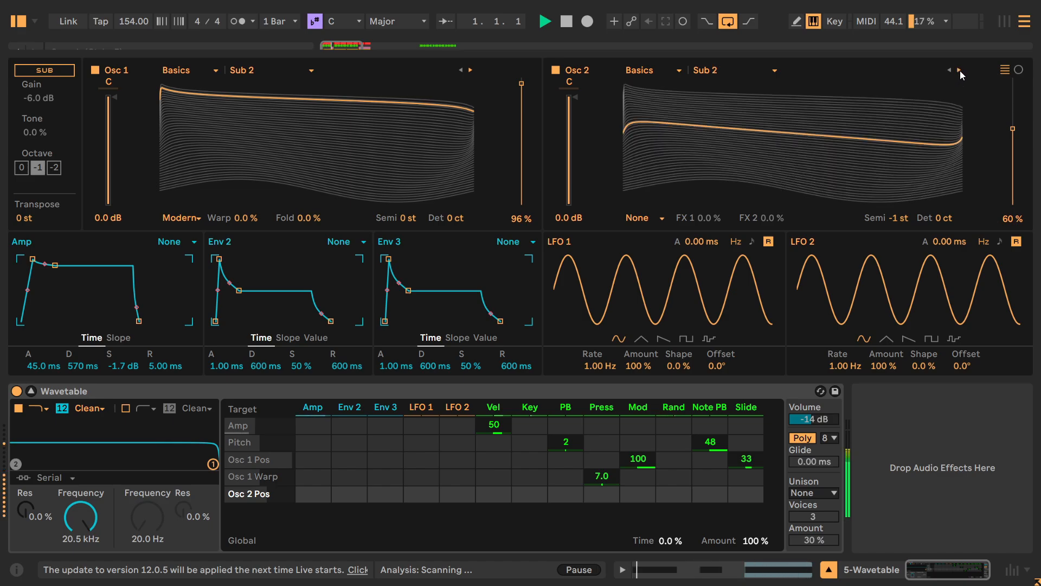
Step: Audition more of Osc 2's Basics wavetables past Sub 2, up to Saw PW Detune at 32% position
click(959, 71)
click(950, 70)
click(958, 71)
click(957, 71)
click(958, 71)
drag(1028, 135, 1028, 171)
click(958, 70)
click(958, 70)
click(957, 70)
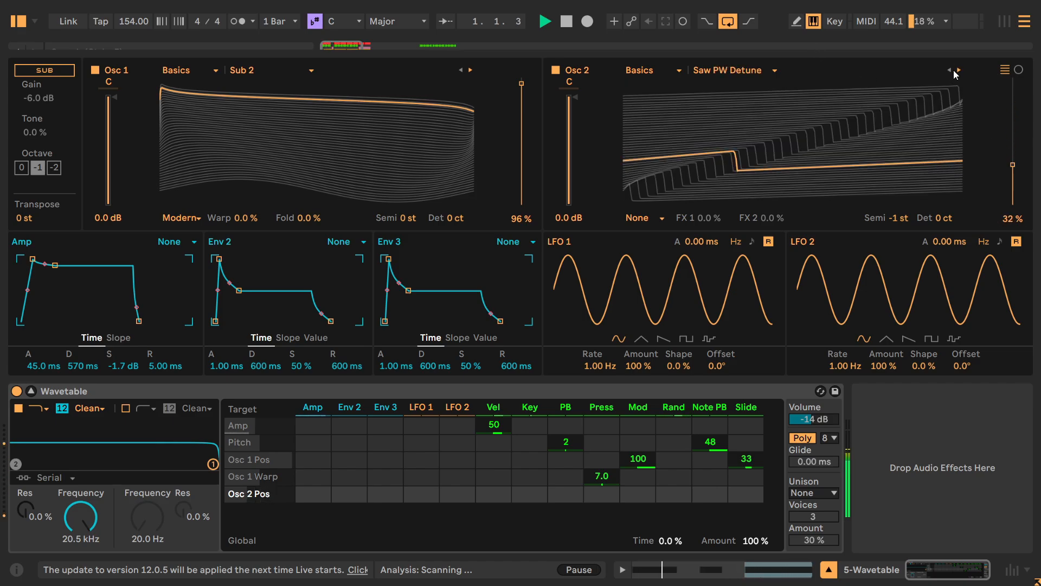
Step: Choose the Pulse Dual wavetable for Osc 2 and raise its position to 75%
click(760, 74)
click(731, 340)
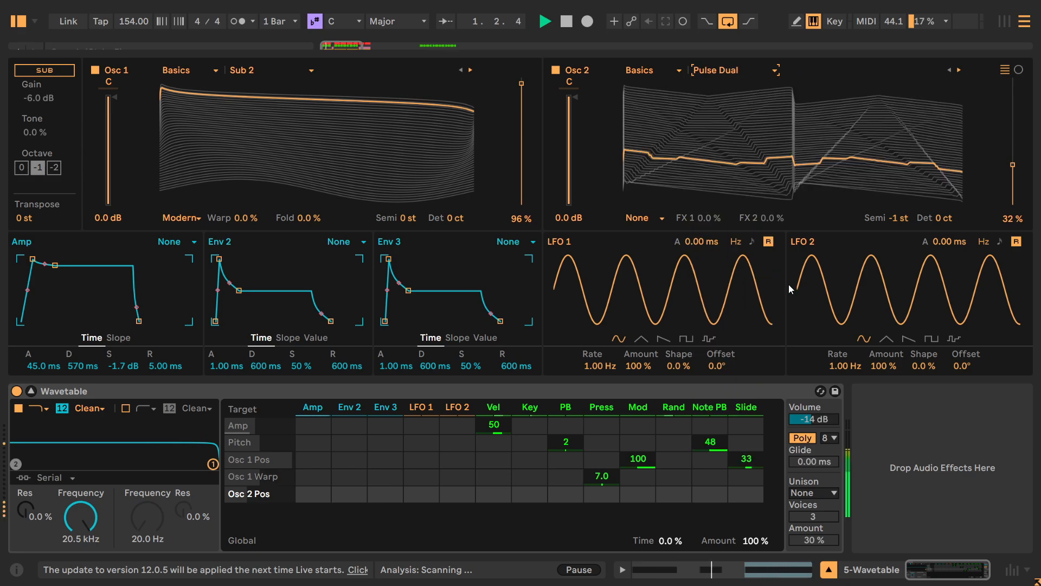
drag(1013, 164, 1013, 109)
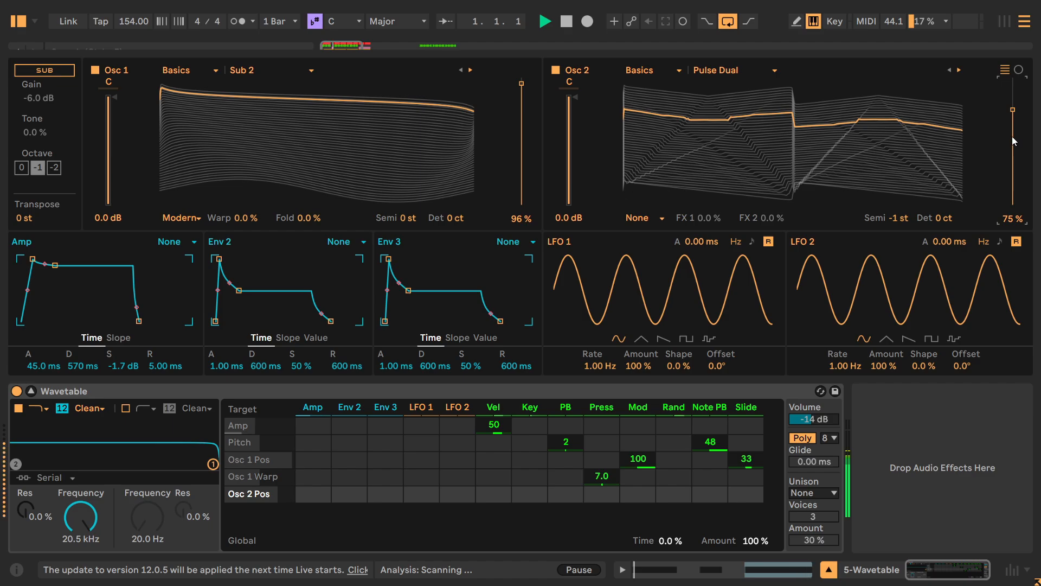
Step: Compare the loop with and without Osc 2's Pulse Dual layer and stop playback
click(555, 70)
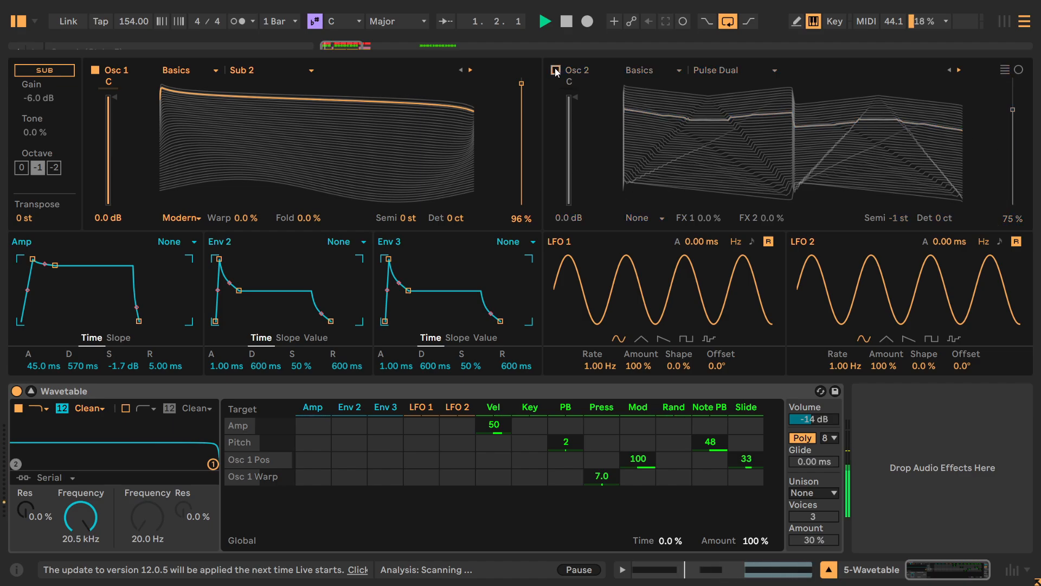
click(555, 70)
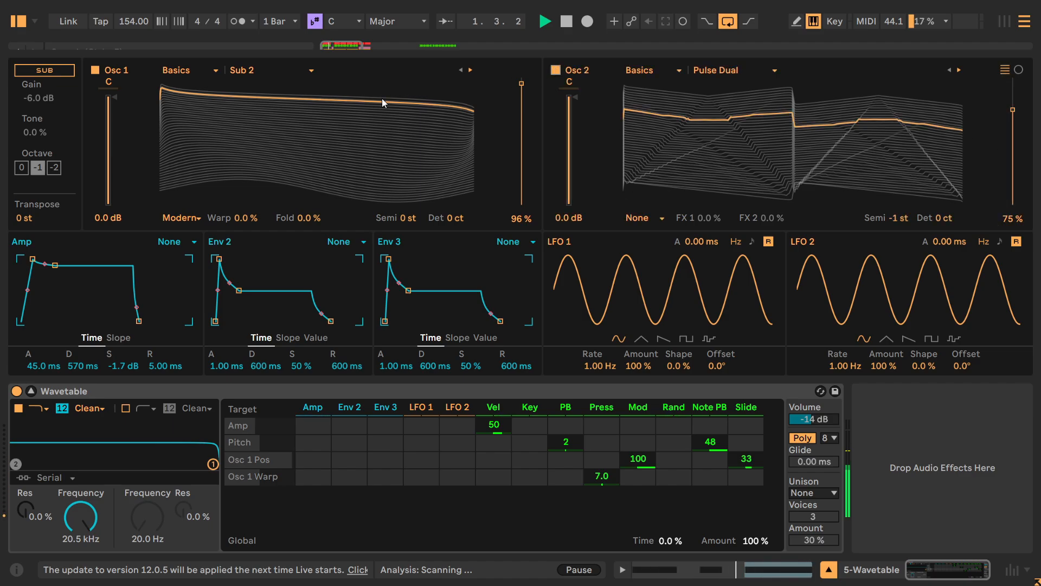
key(space)
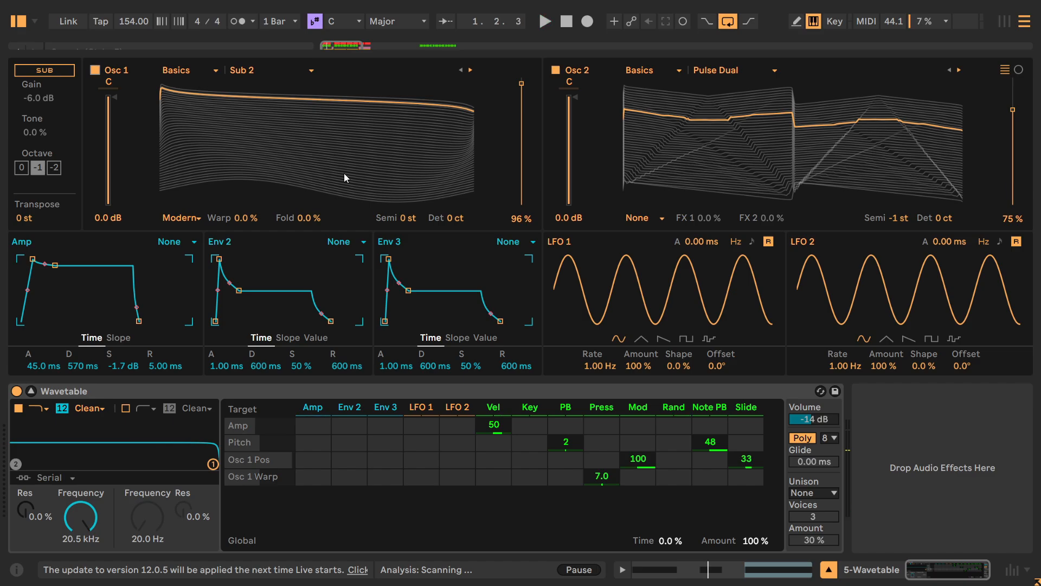
Step: Lower Osc 2's gain to -1.0 dB during playback and check the mix with Osc 2 off and on
click(574, 98)
key(space)
mouse_move(574, 98)
mouse_down()
mouse_move(574, 140)
mouse_move(573, 110)
mouse_up()
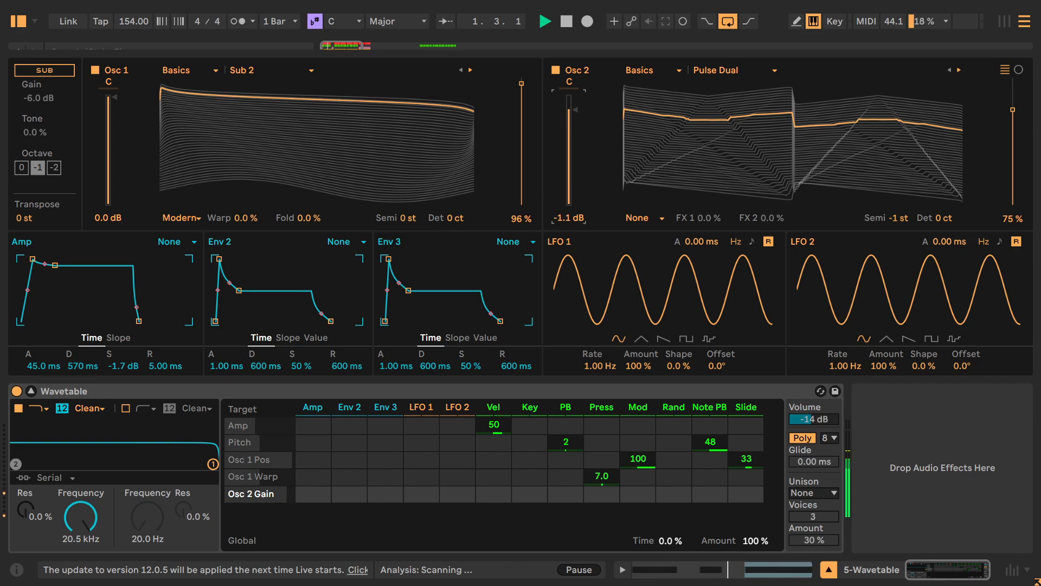
click(555, 71)
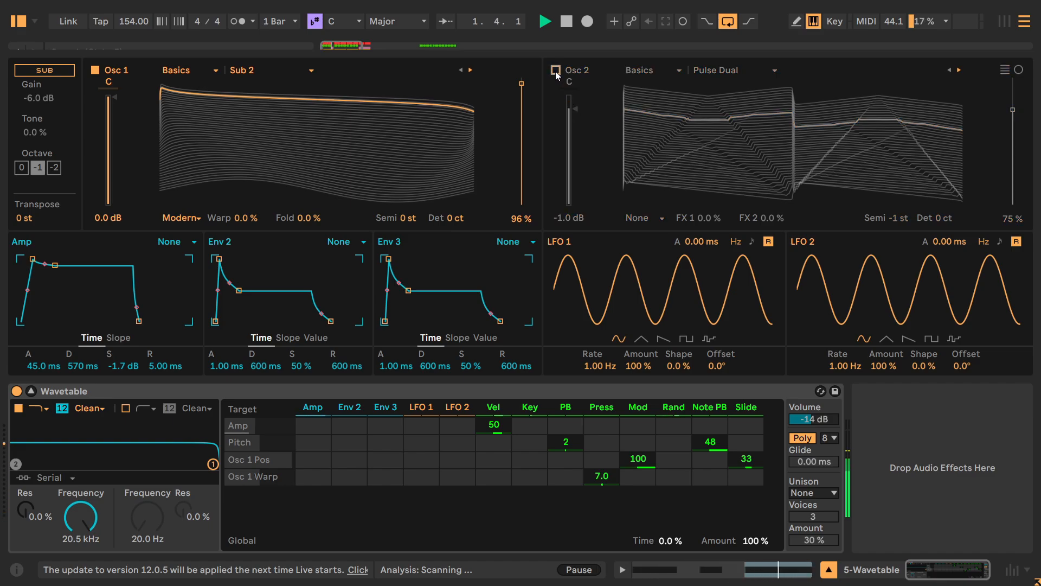
click(556, 71)
key(space)
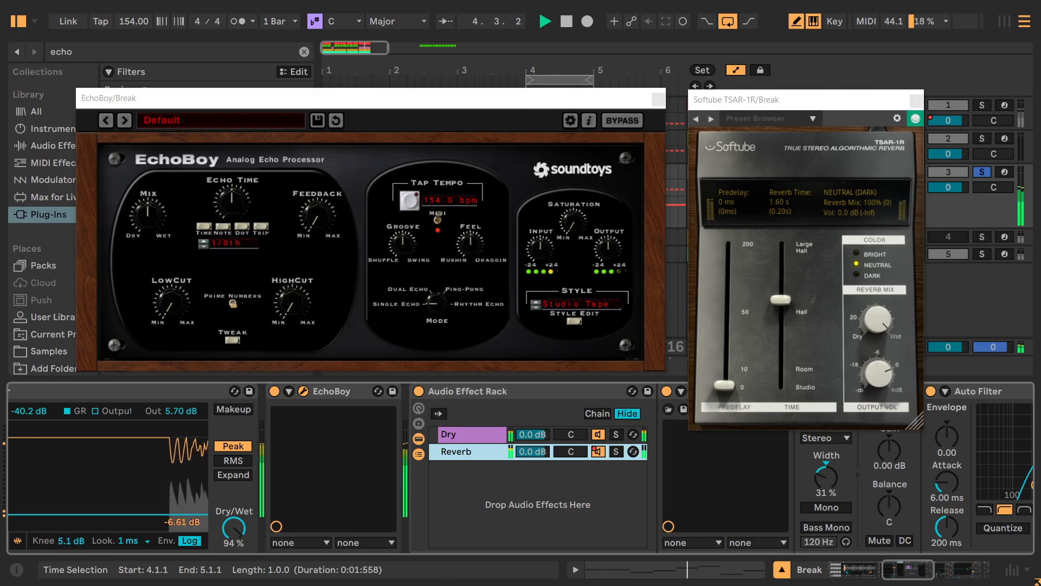
Step: Adjust the echo time in EchoBoy on the Break track
drag(231, 201, 232, 182)
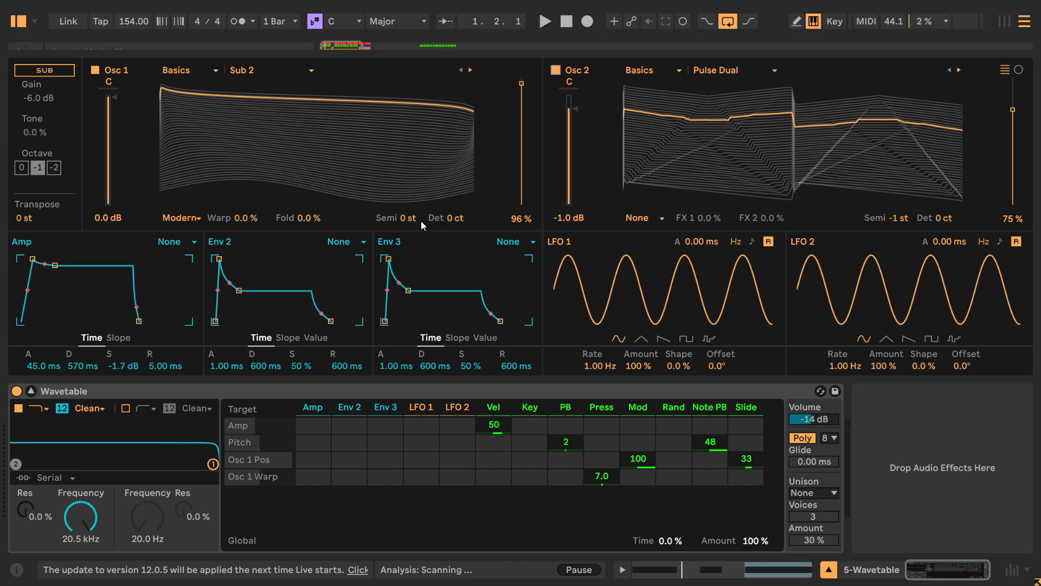
Step: Pan Osc 1 to 33L and Osc 2 to 33R while the loop plays
click(903, 226)
drag(109, 84, 115, 89)
drag(569, 89, 571, 85)
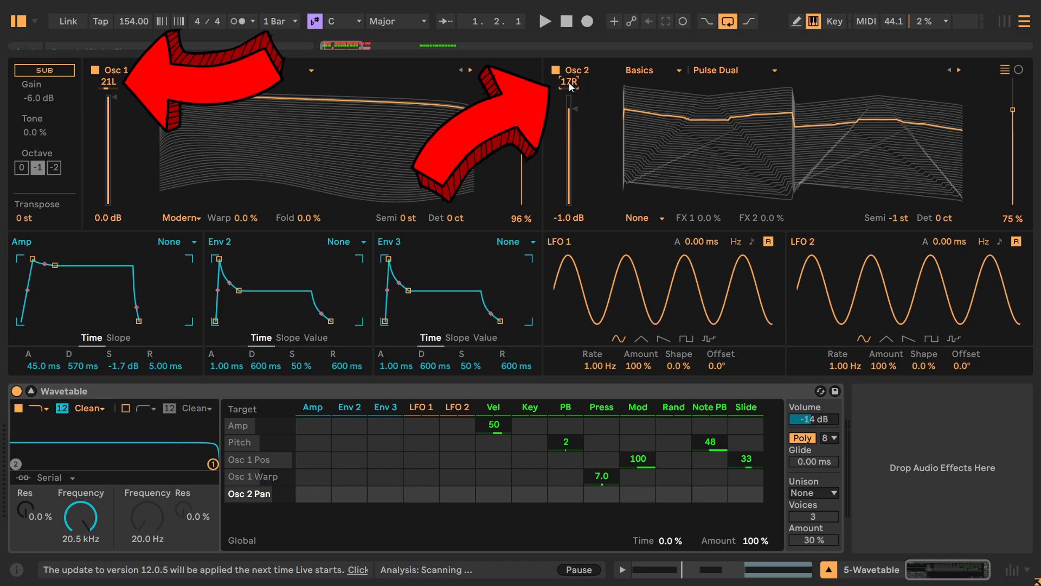
key(space)
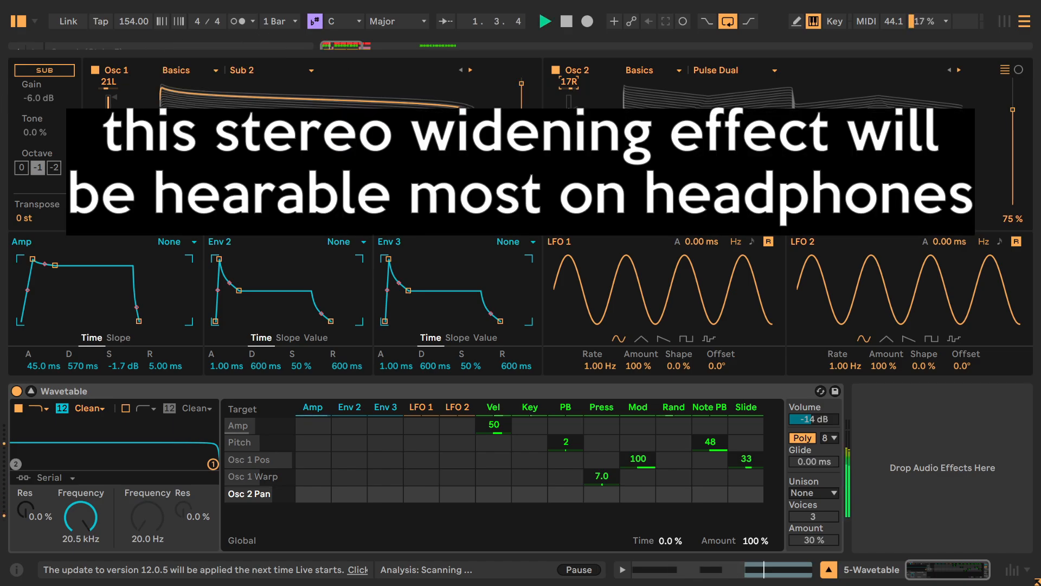
drag(112, 83, 112, 89)
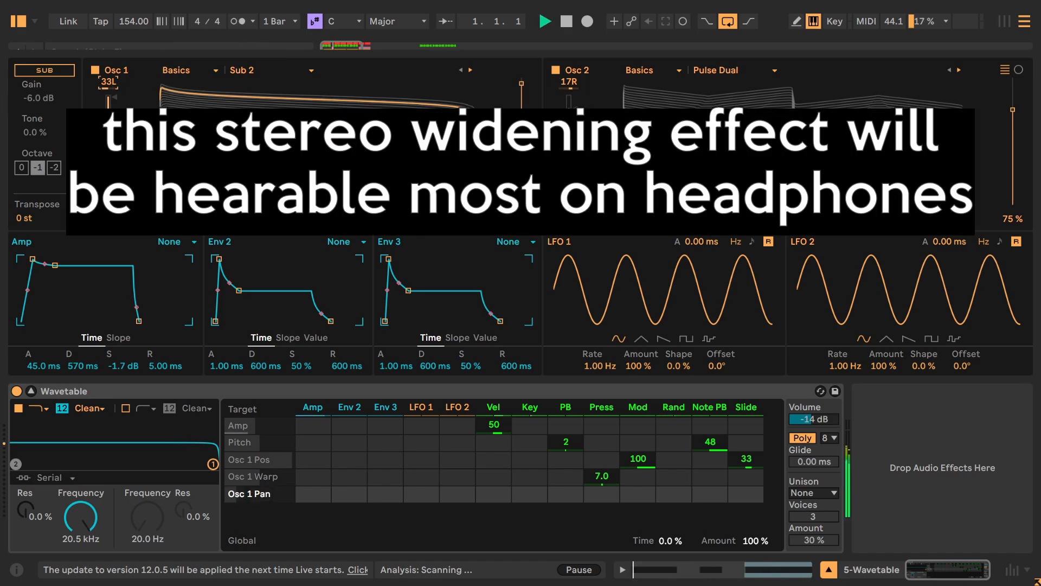
drag(569, 84, 569, 76)
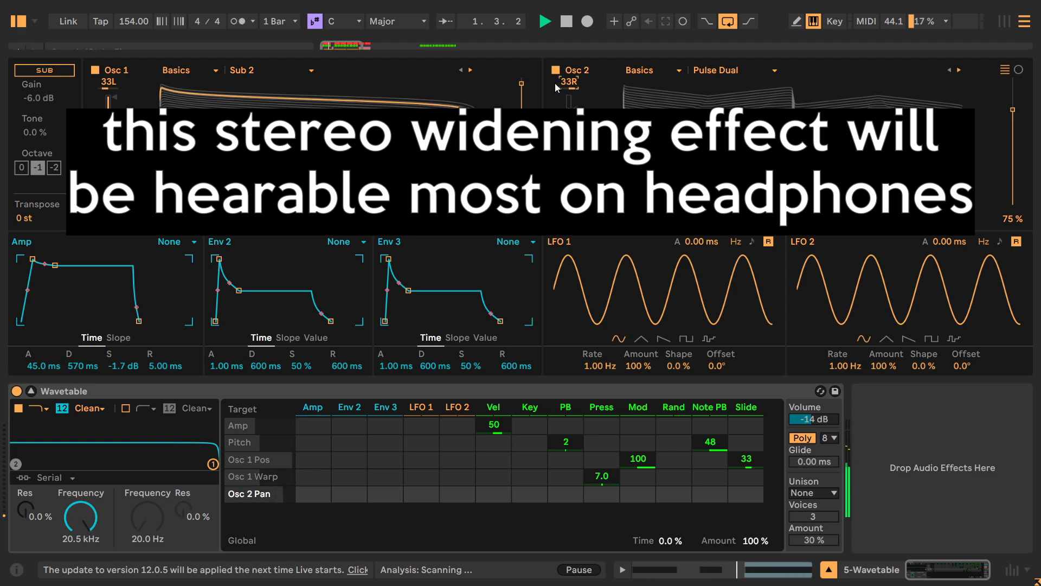
Step: Centre both oscillators' panning and use undo and redo to compare the wide and mono versions
key(Delete)
click(111, 85)
key(Delete)
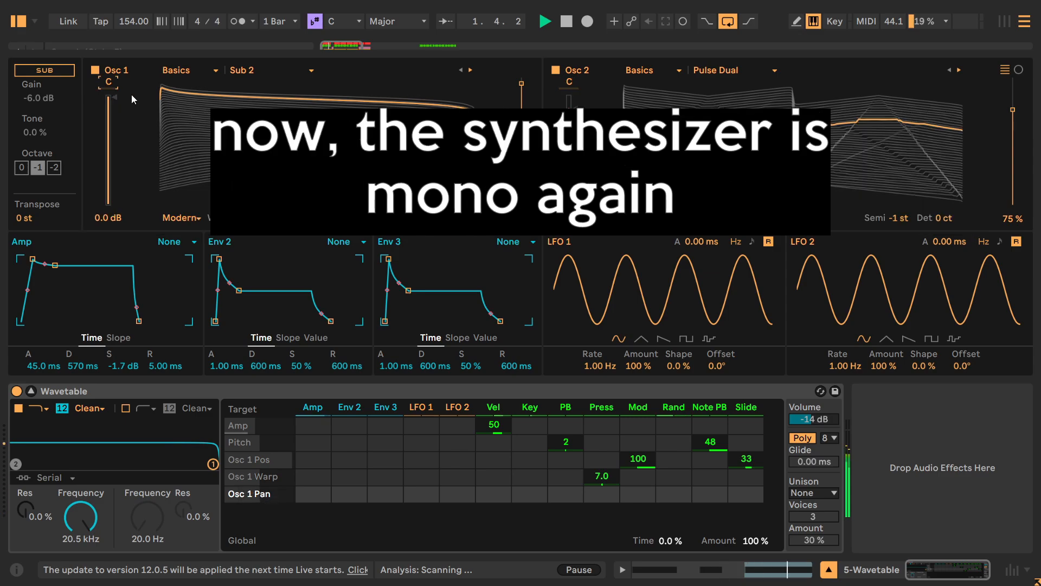
key(ctrl+z)
key(ctrl+z)
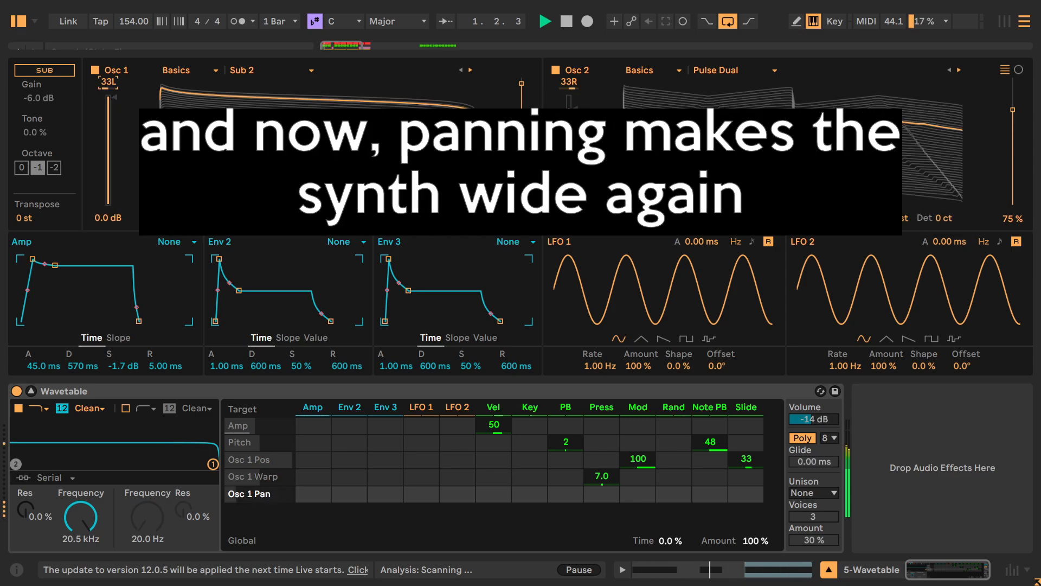
key(ctrl+y)
key(ctrl+y)
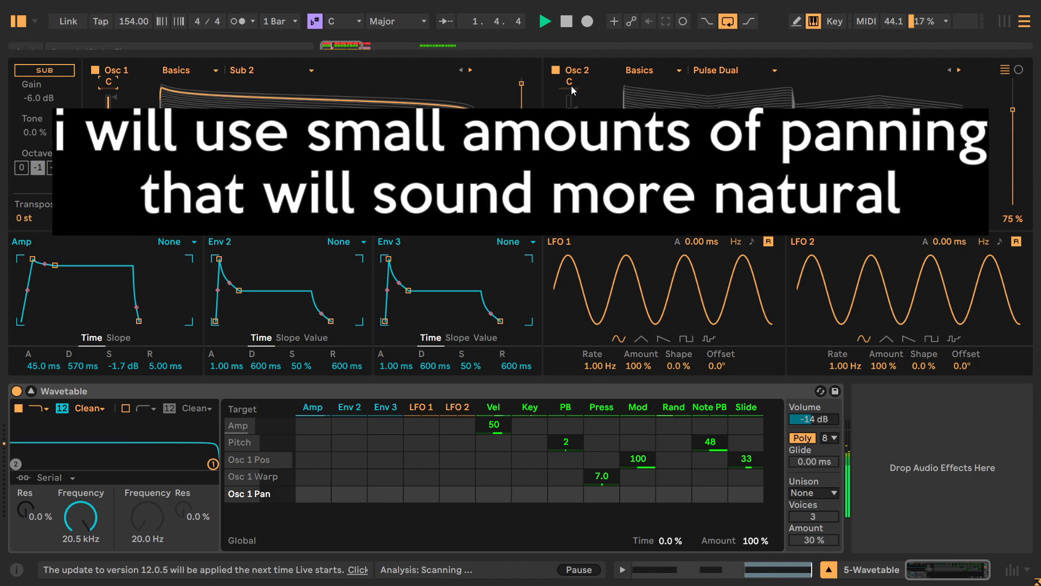
Step: Pan Osc 1 to 9L and Osc 2 to 9R, and stop playback
drag(570, 85, 569, 81)
drag(112, 86, 113, 92)
key(space)
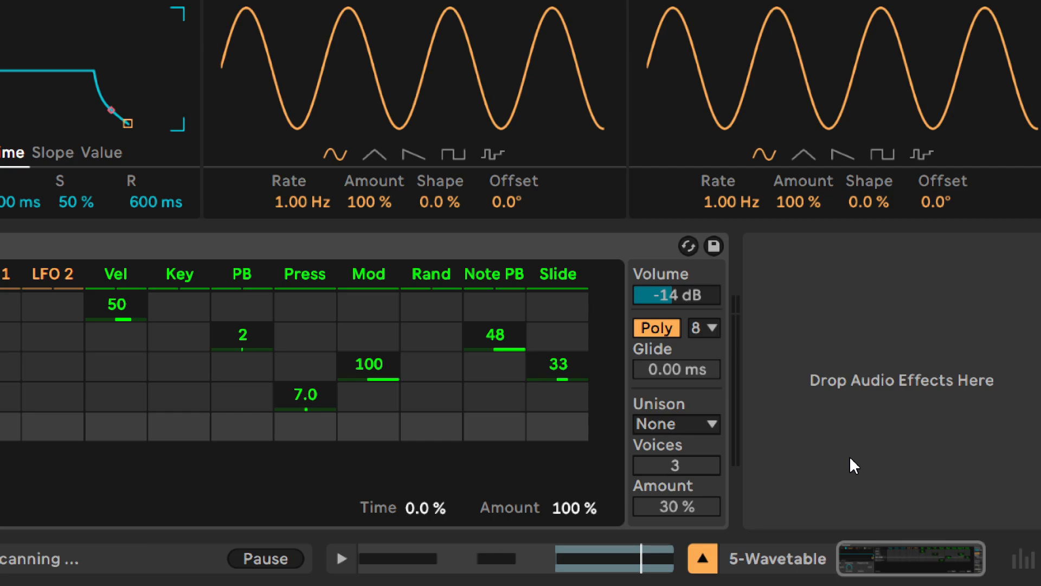
click(686, 462)
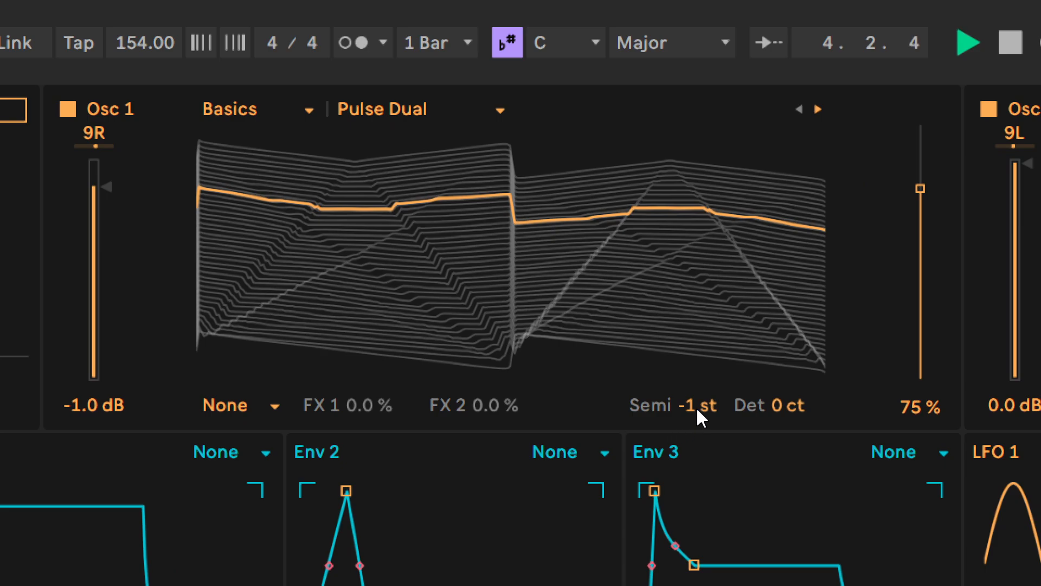
drag(698, 415, 698, 456)
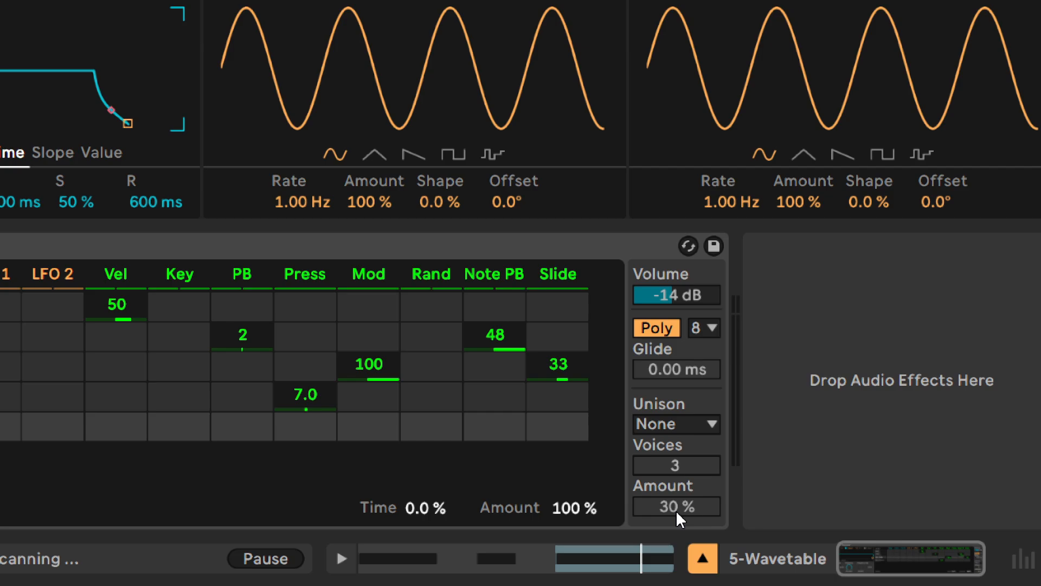
click(673, 423)
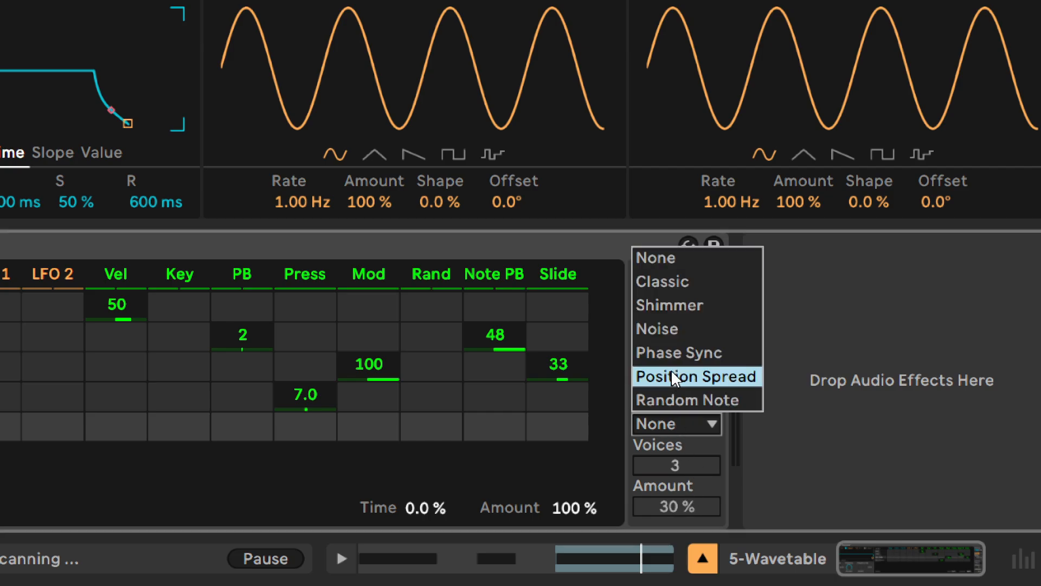
click(861, 447)
click(662, 457)
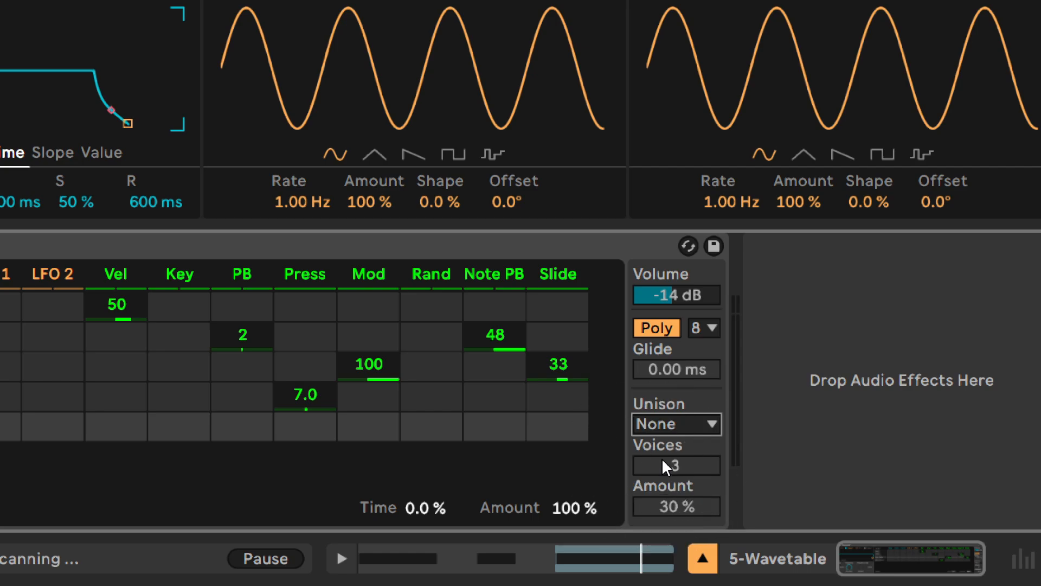
click(667, 500)
Step: Turn on Classic unison with 5 voices and an amount of 35%
click(695, 430)
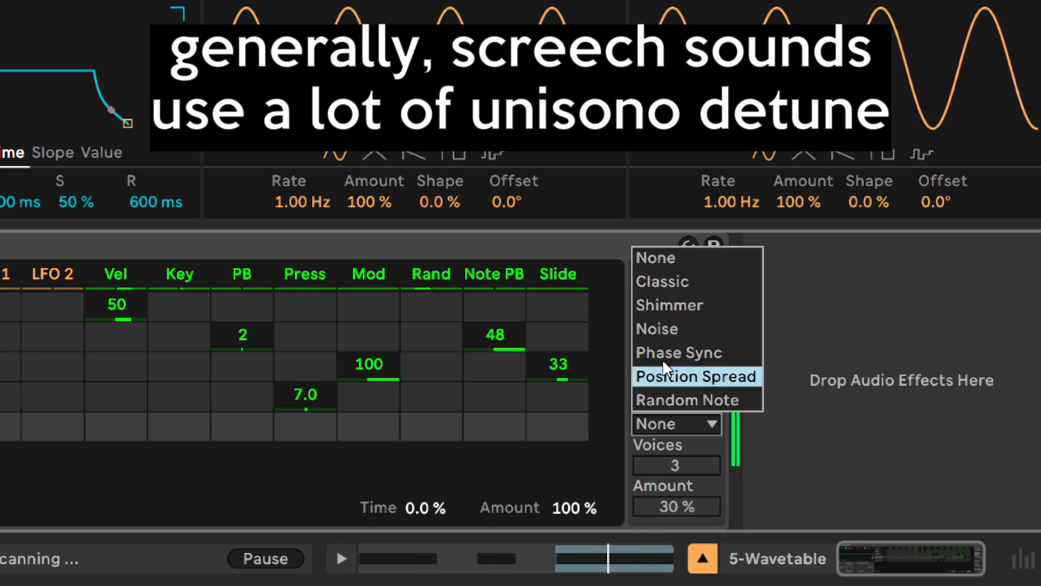
click(653, 282)
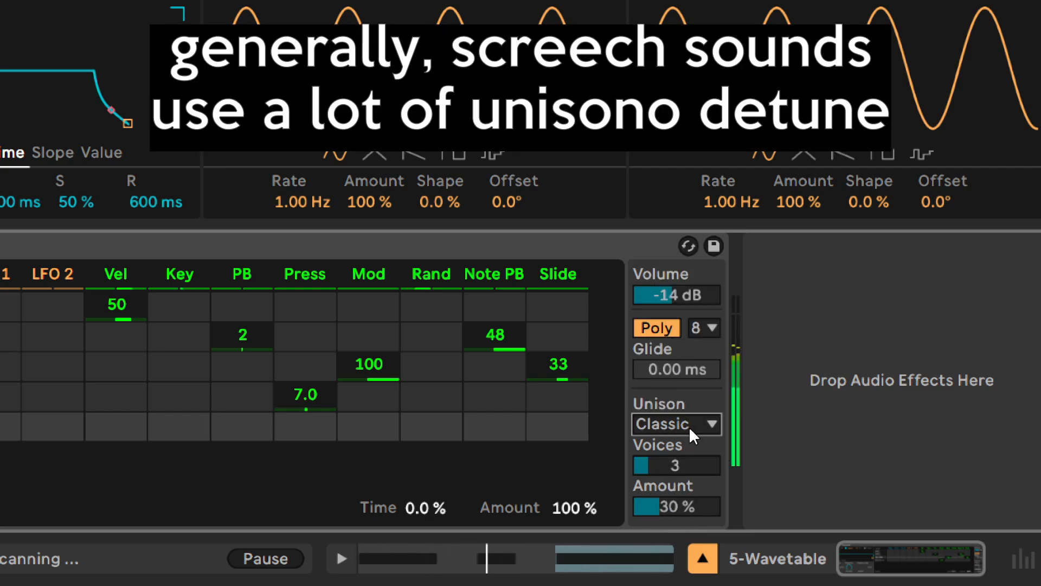
drag(683, 462, 684, 462)
drag(685, 504, 670, 428)
Step: Audition the Shimmer, Noise, Phase Sync and Position Spread unison types during playback
click(670, 425)
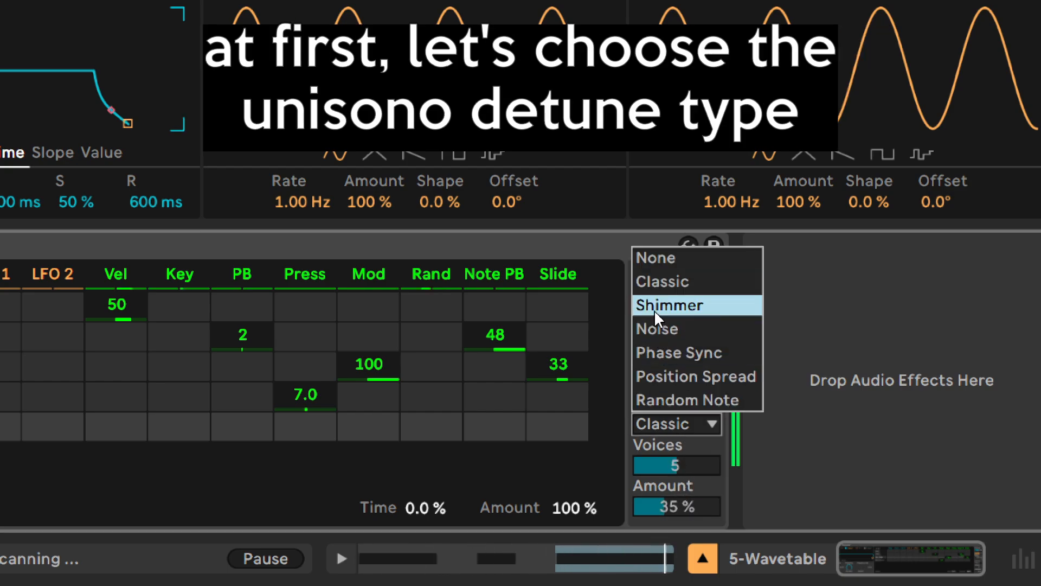
click(655, 306)
click(667, 424)
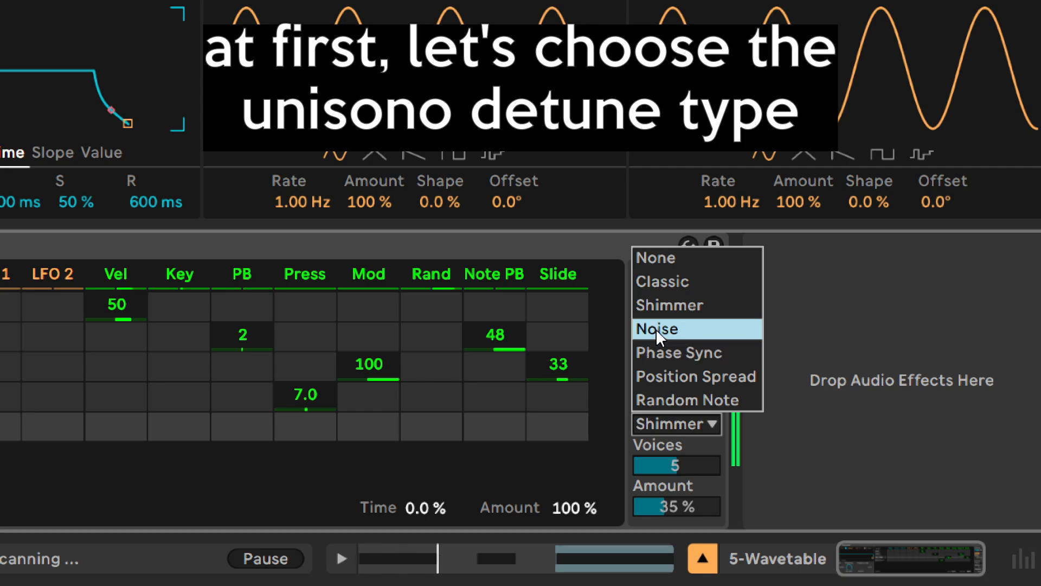
click(656, 328)
click(666, 423)
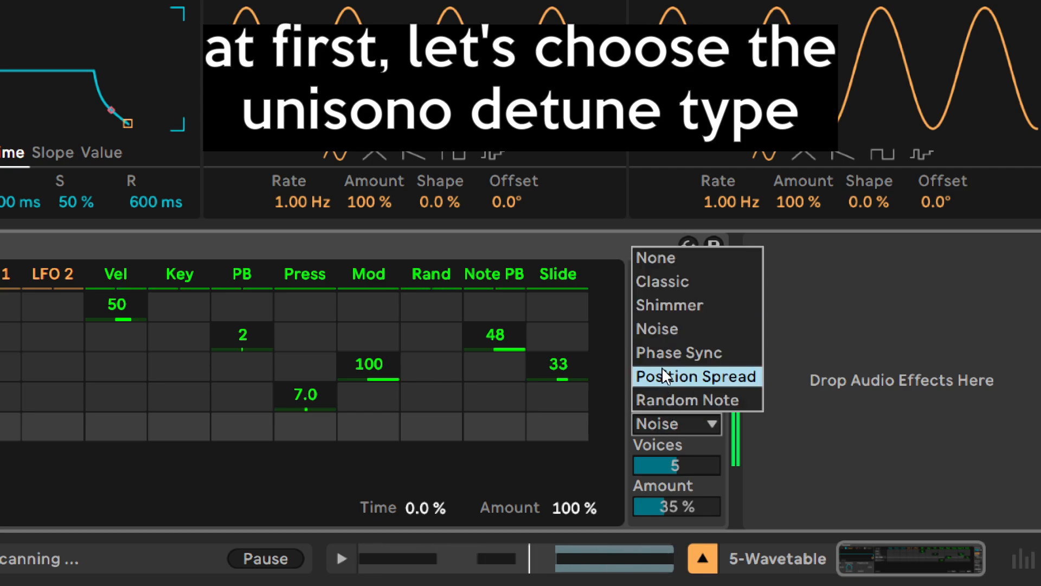
click(660, 353)
click(666, 423)
click(664, 375)
Step: Set the unison type to Noise with 6 voices and an amount of 77%
click(668, 423)
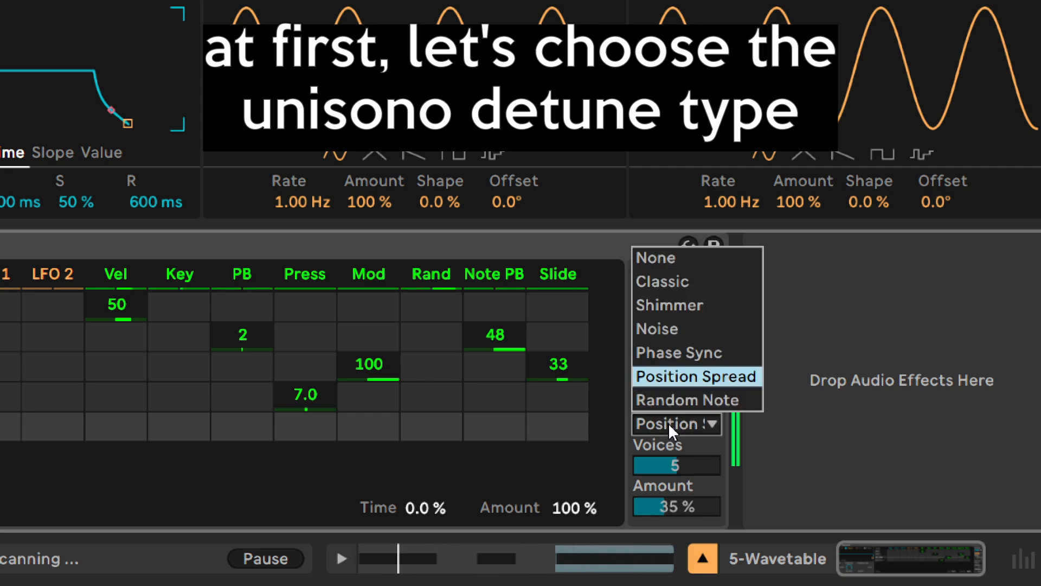
click(654, 330)
mouse_move(672, 465)
mouse_down()
mouse_move(633, 450)
mouse_move(665, 497)
mouse_move(666, 463)
mouse_move(666, 474)
mouse_up()
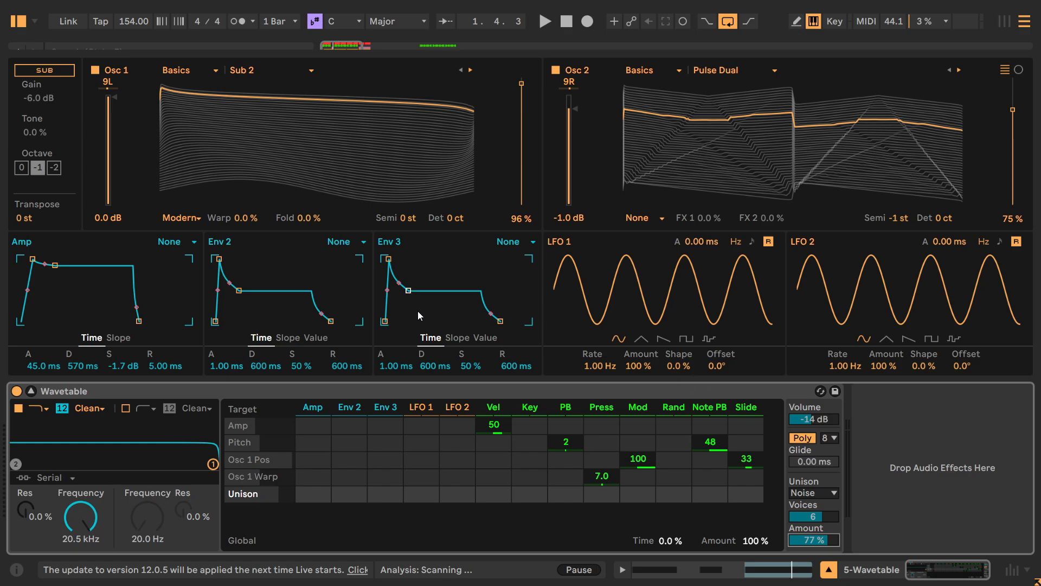
click(138, 291)
click(310, 291)
click(412, 286)
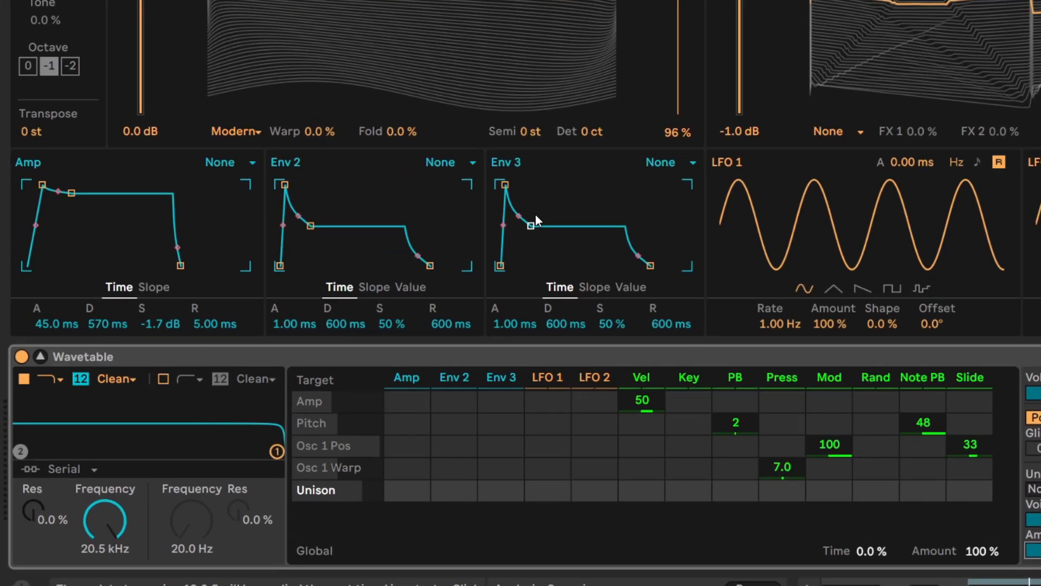
click(500, 467)
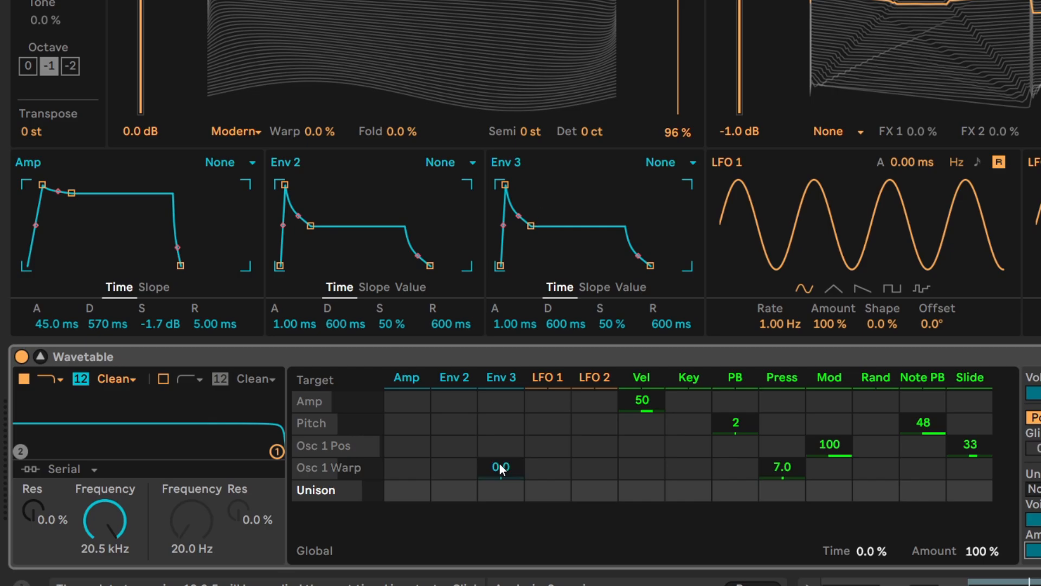
Step: Modulate Pitch with Env 2 in the matrix, trying -15 and settling on -8
click(325, 192)
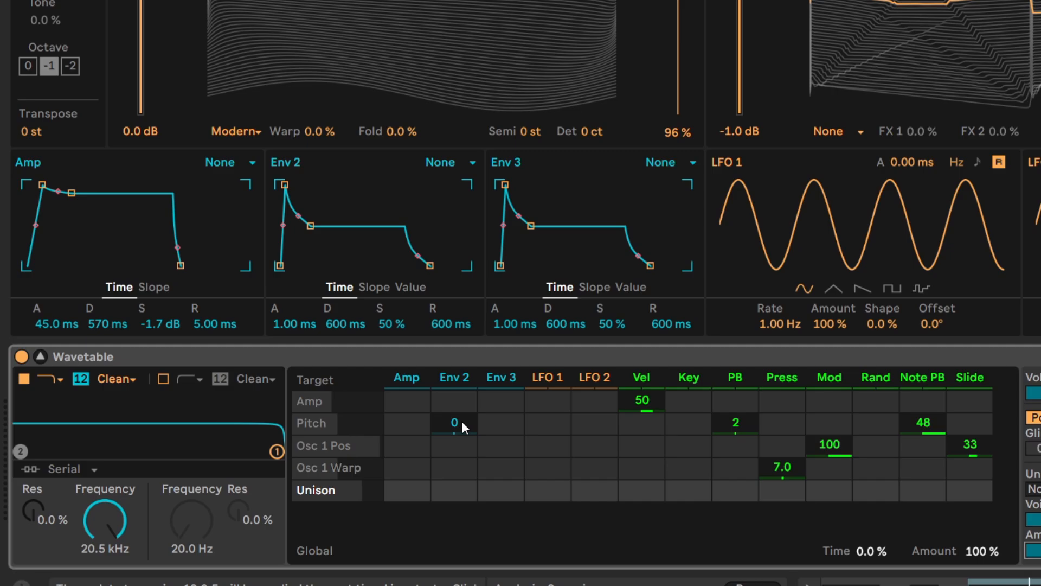
drag(461, 421, 461, 459)
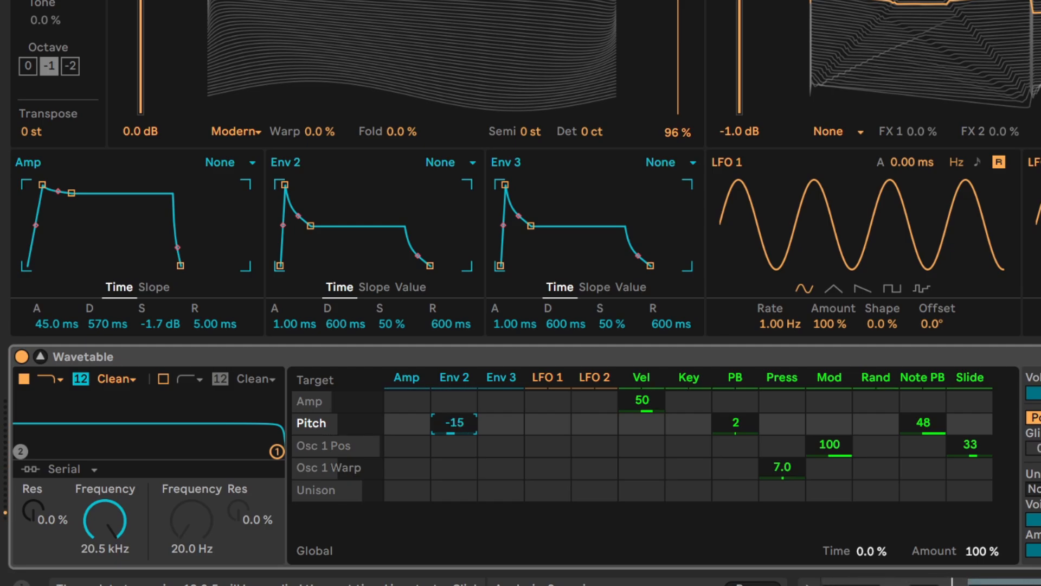
drag(463, 424, 463, 407)
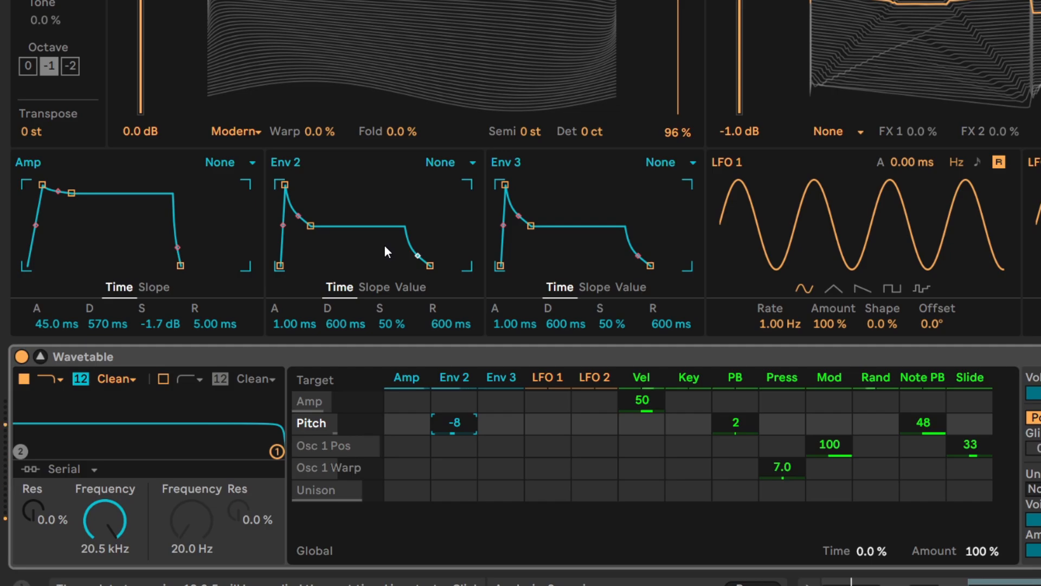
Step: Set Env 2's attack to 525 ms and its decay to 115 ms
drag(293, 323, 293, 241)
text(525)
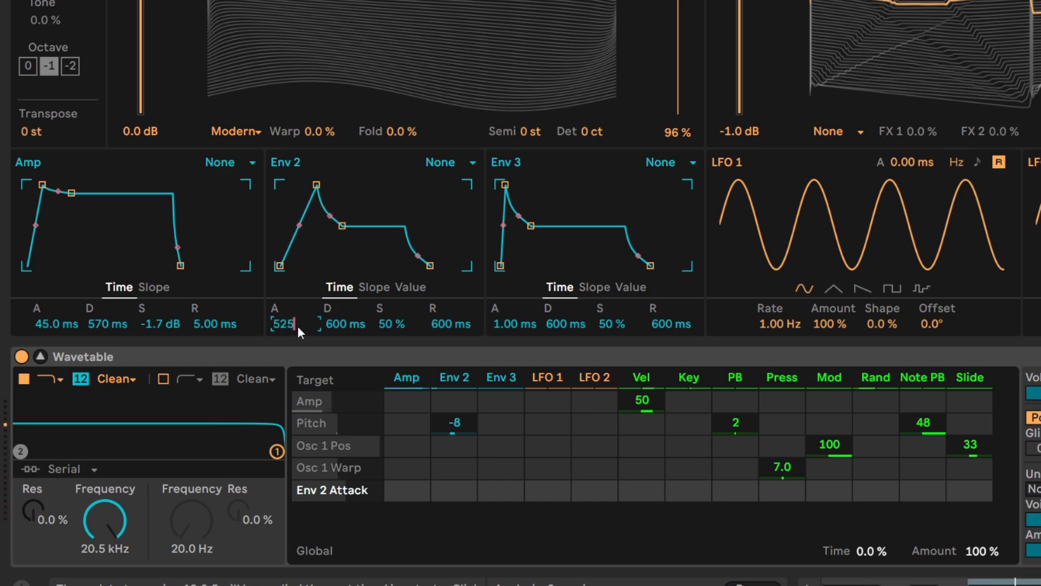
key(Return)
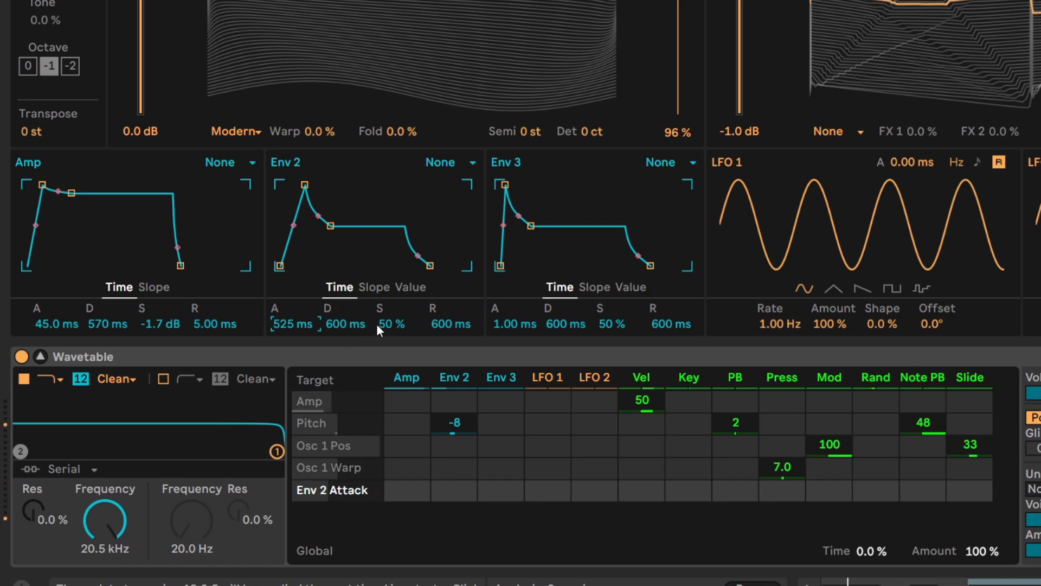
drag(354, 322, 354, 271)
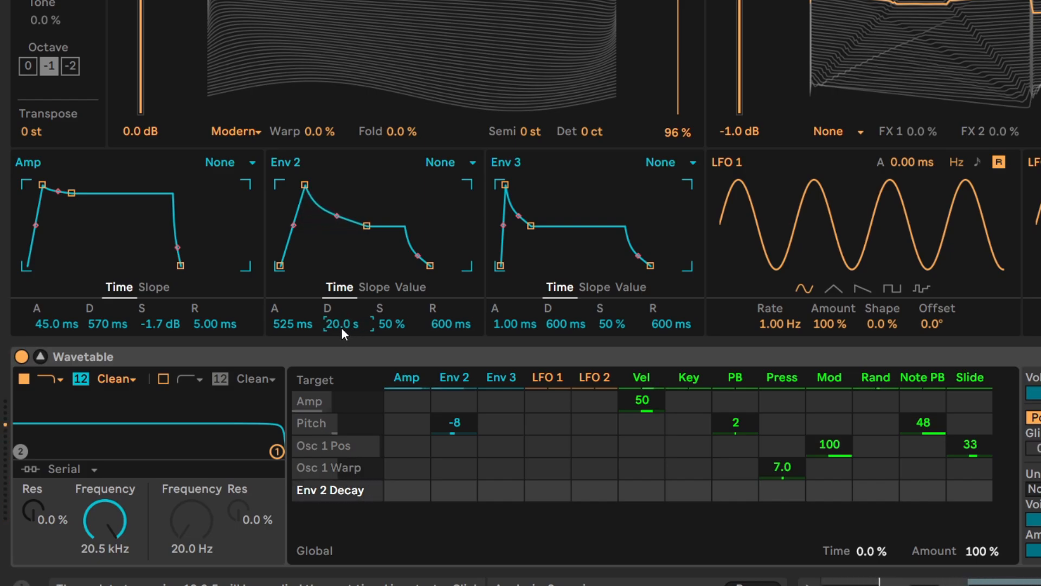
text(115)
key(Return)
Step: Set Env 2's sustain to 0% after trying 100%, and straighten its decay slope
drag(386, 325, 386, 396)
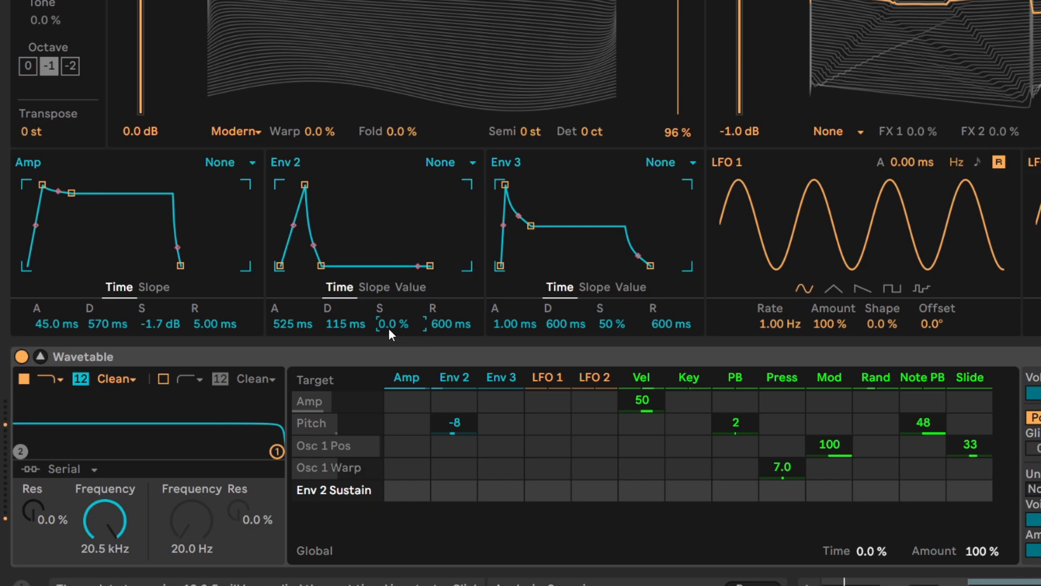
drag(388, 328, 388, 230)
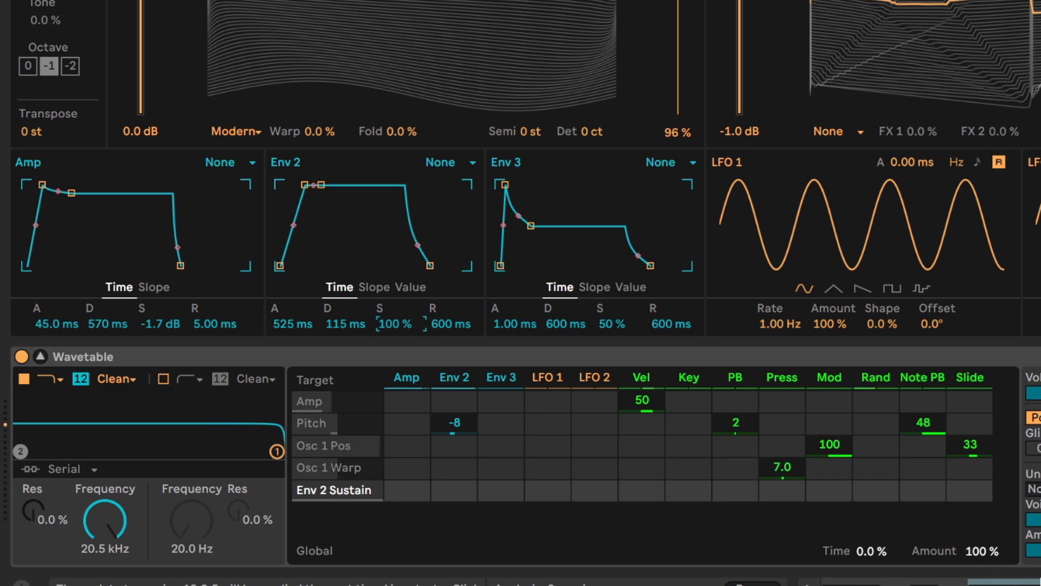
drag(388, 230, 388, 336)
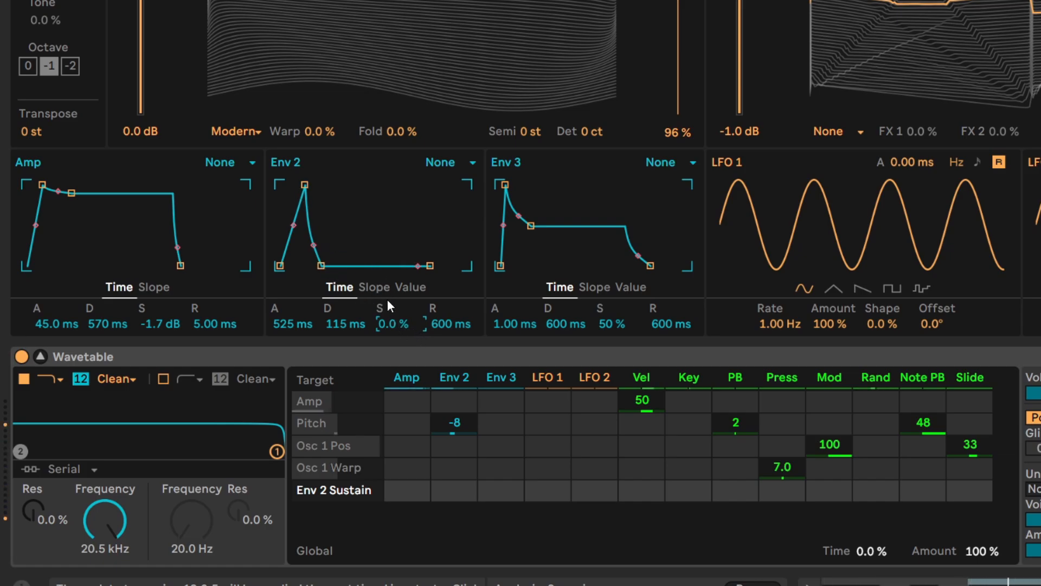
click(374, 287)
mouse_move(332, 327)
mouse_down()
mouse_move(332, 358)
mouse_move(332, 326)
mouse_up()
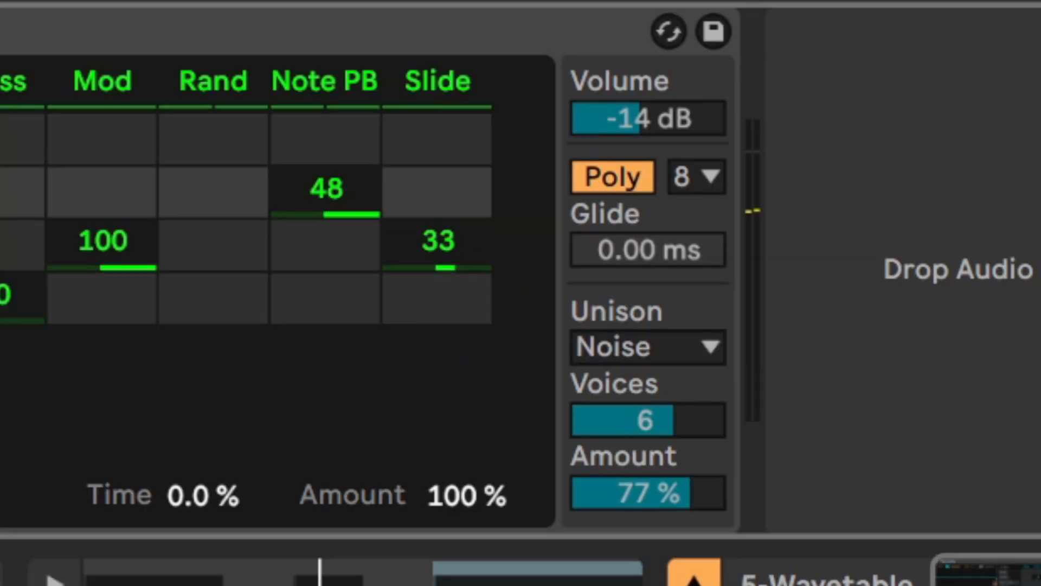
Step: Lower Wavetable's output volume to -26 dB
click(600, 120)
text(-26)
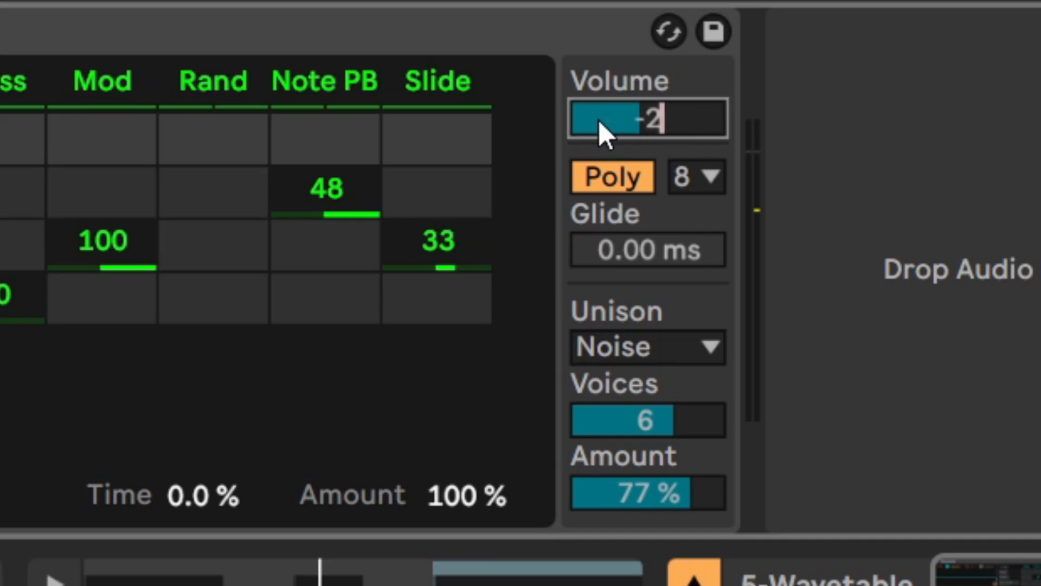
key(Return)
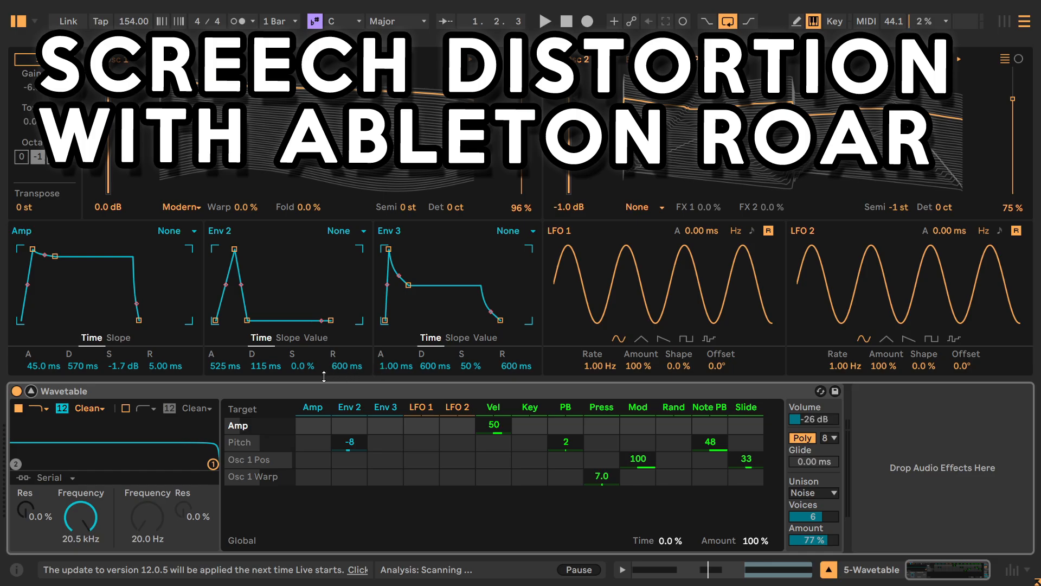
Step: Add the Roar audio effect after Wavetable on the 5 Wavetable track and collapse its expanded view
click(31, 390)
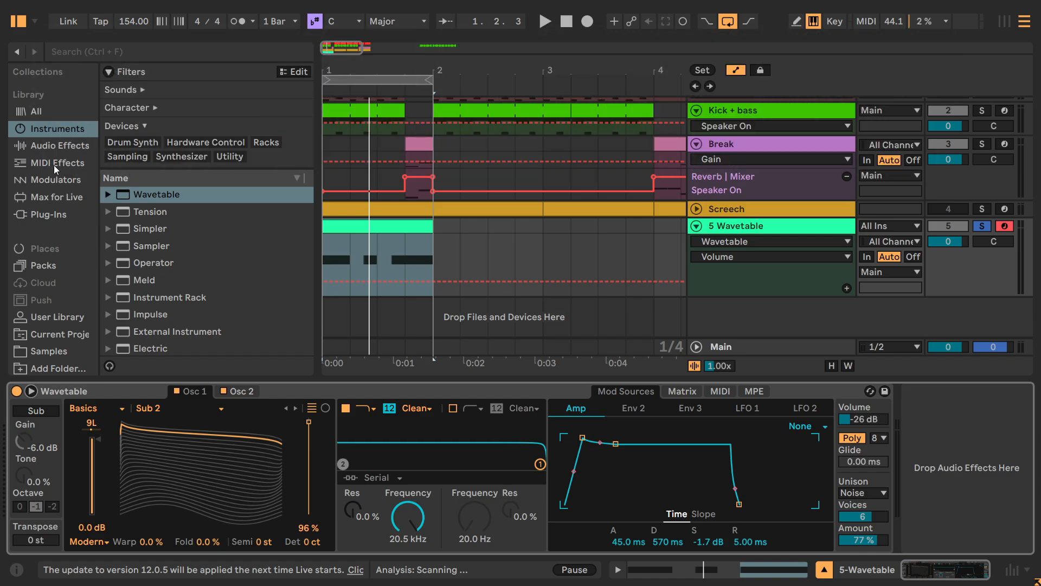
click(56, 164)
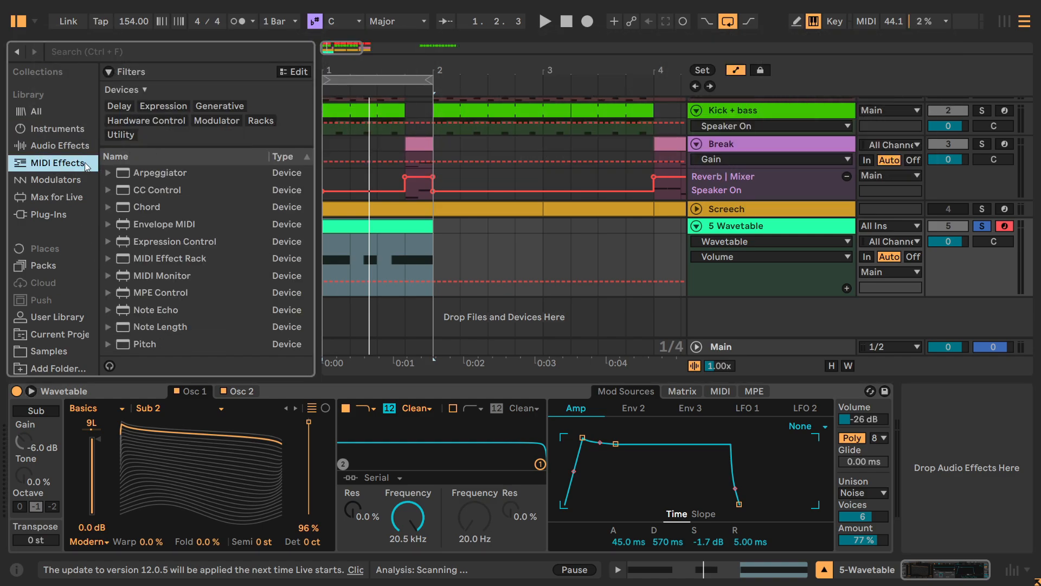
click(70, 147)
click(108, 55)
text(roar)
drag(143, 176, 982, 531)
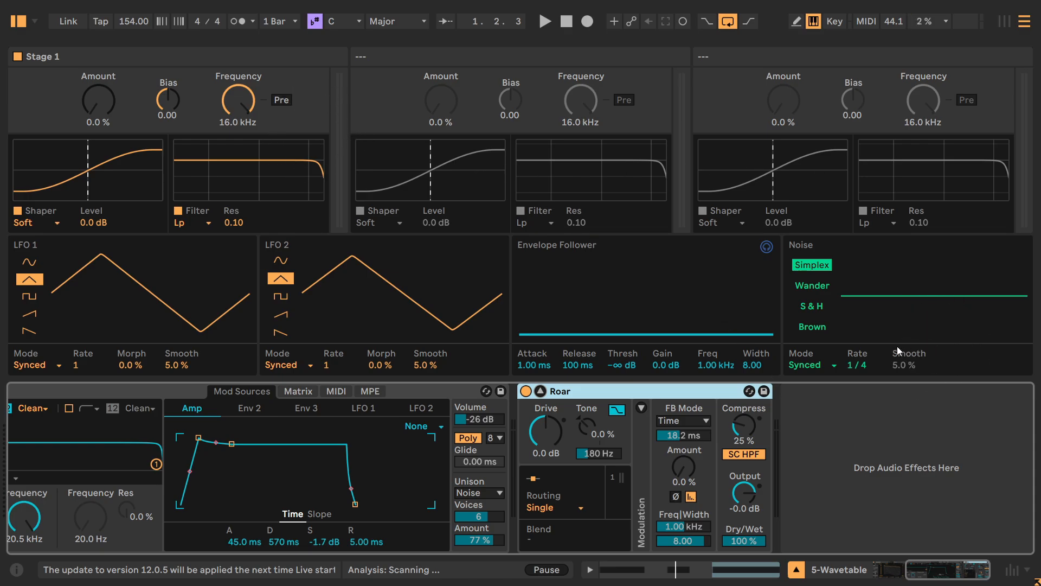
click(540, 391)
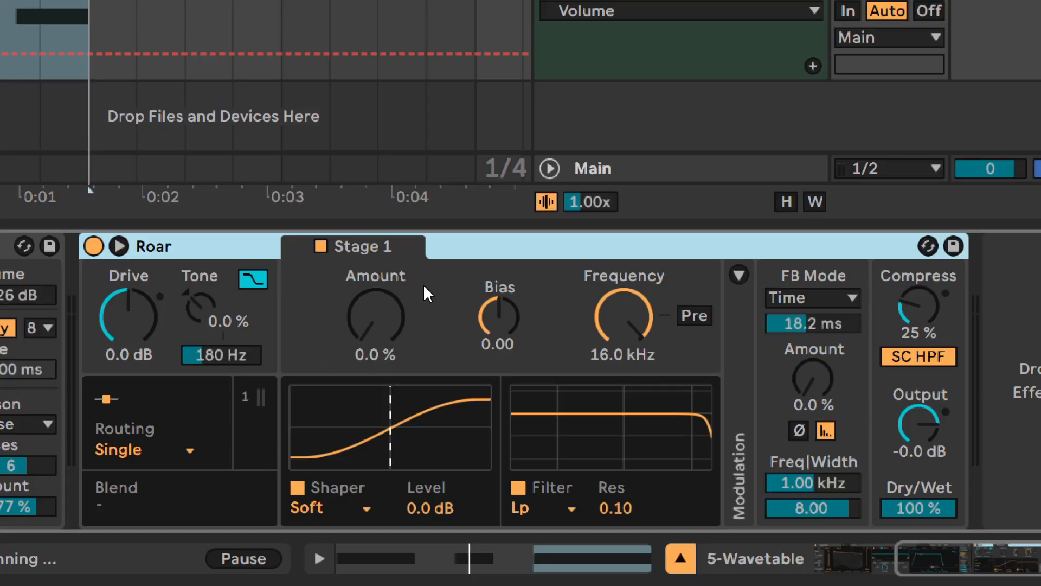
Step: Set Roar's routing to Serial after trying Parallel
click(361, 260)
click(172, 454)
click(145, 352)
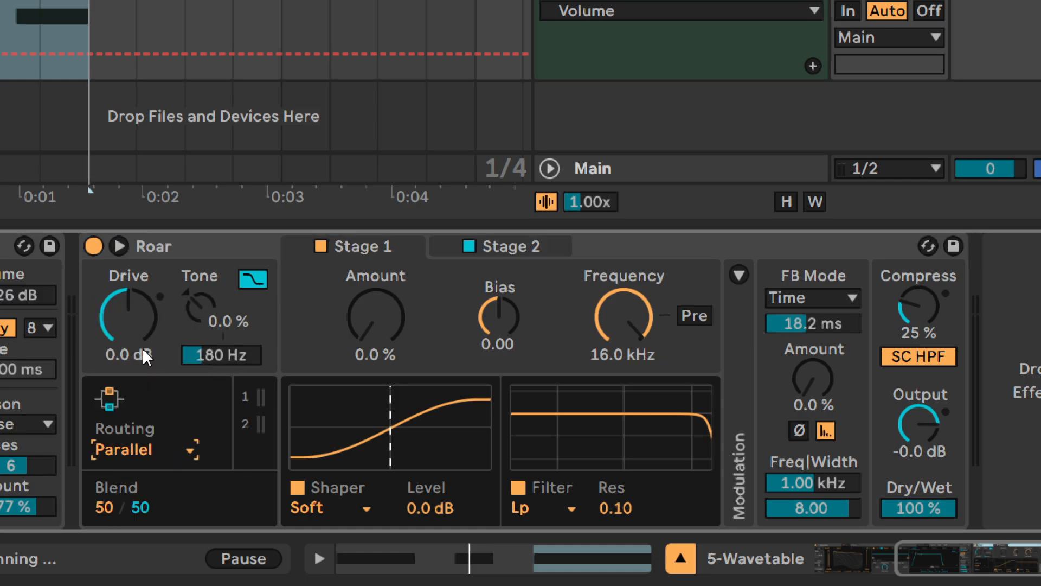
click(163, 455)
click(128, 333)
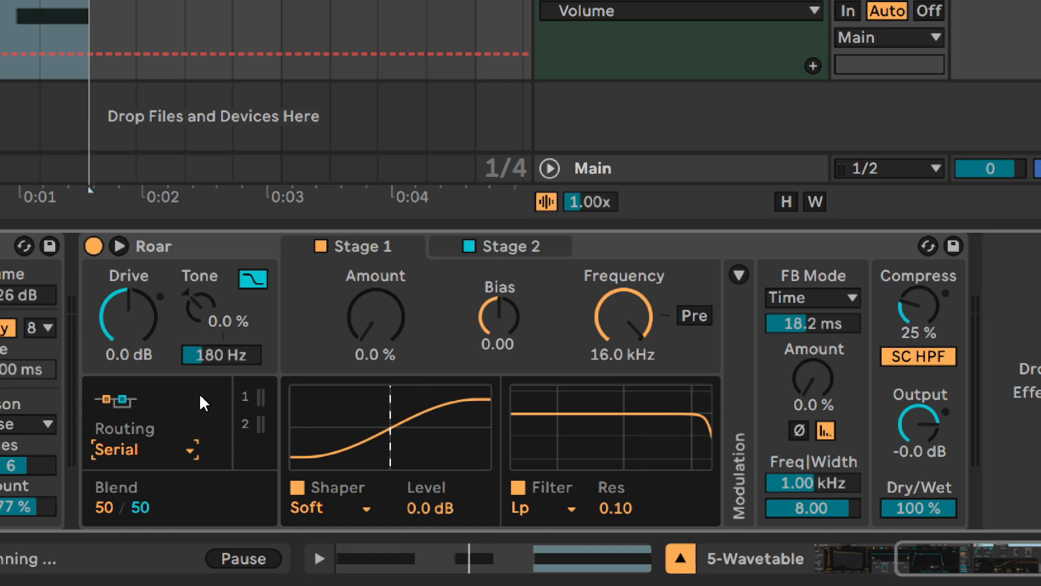
Step: Look through Roar's Stage 2 and Stage 1 settings and the available Stage 1 shaper types
click(489, 252)
key(ctrl)
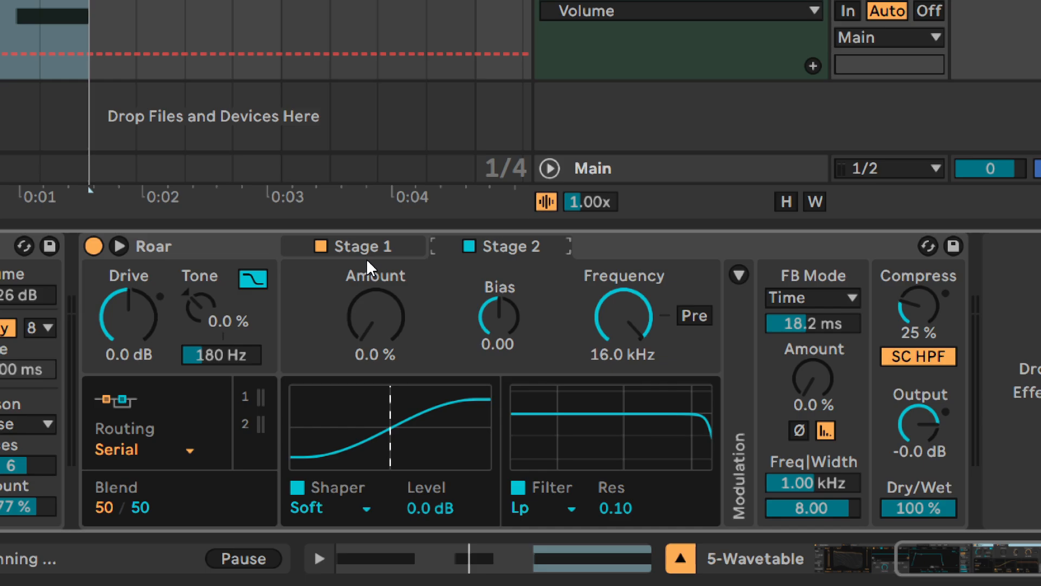
click(345, 249)
key(ctrl)
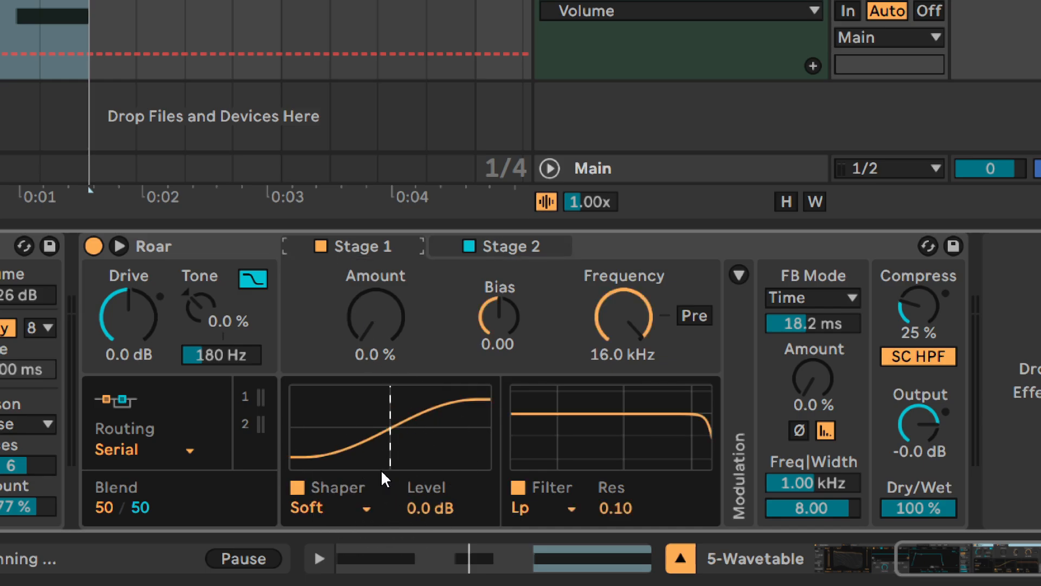
click(349, 512)
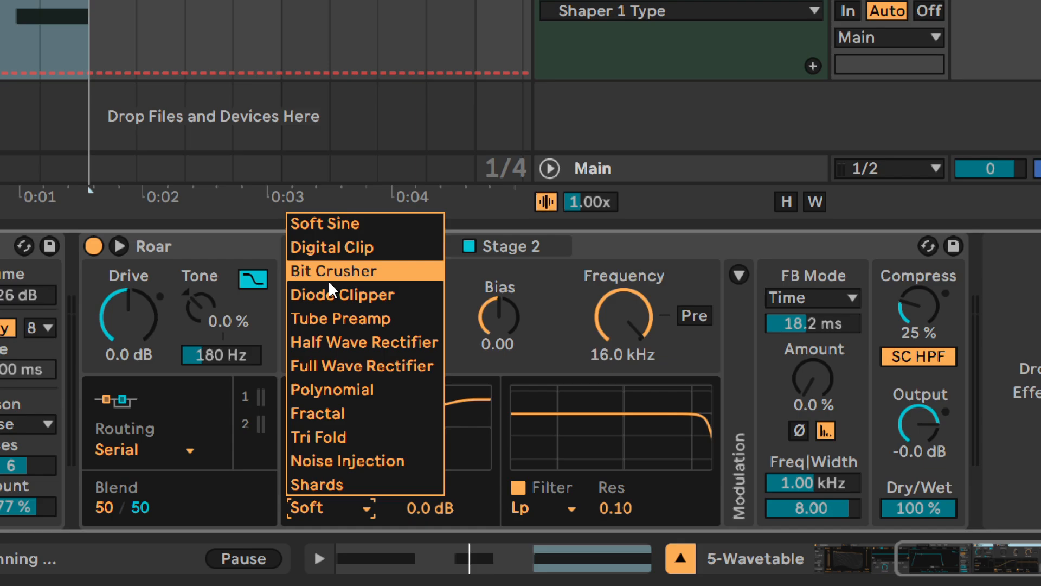
click(535, 354)
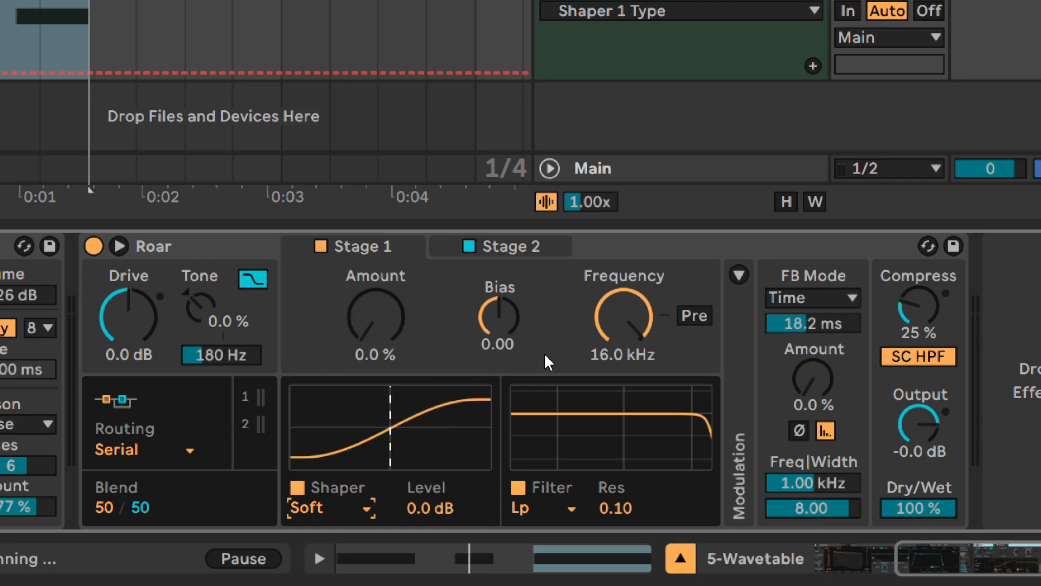
Step: Set Stage 1's shaper Amount to 80% in Roar
click(379, 327)
drag(379, 328, 379, 240)
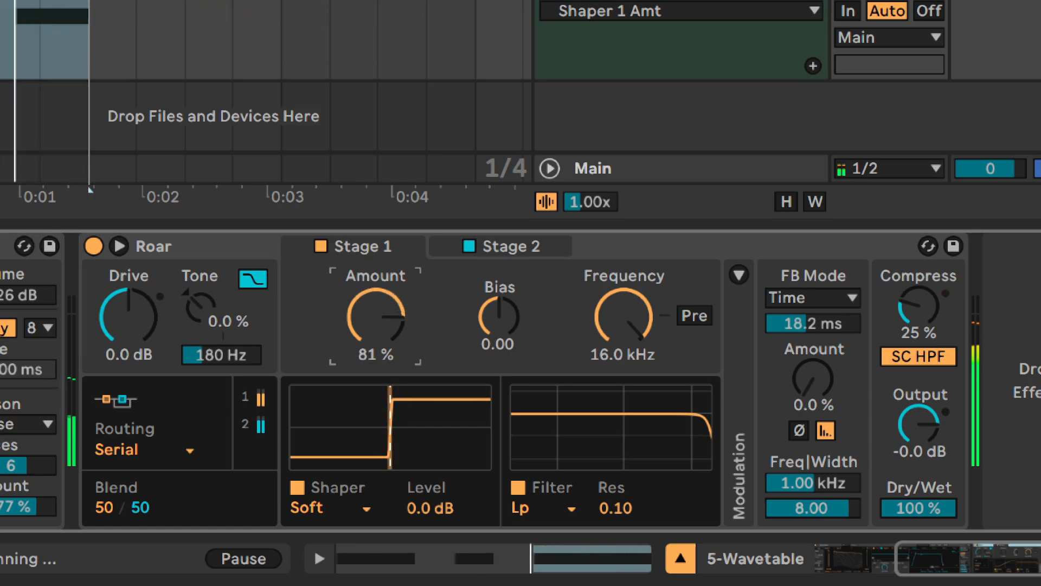
text(80)
key(Return)
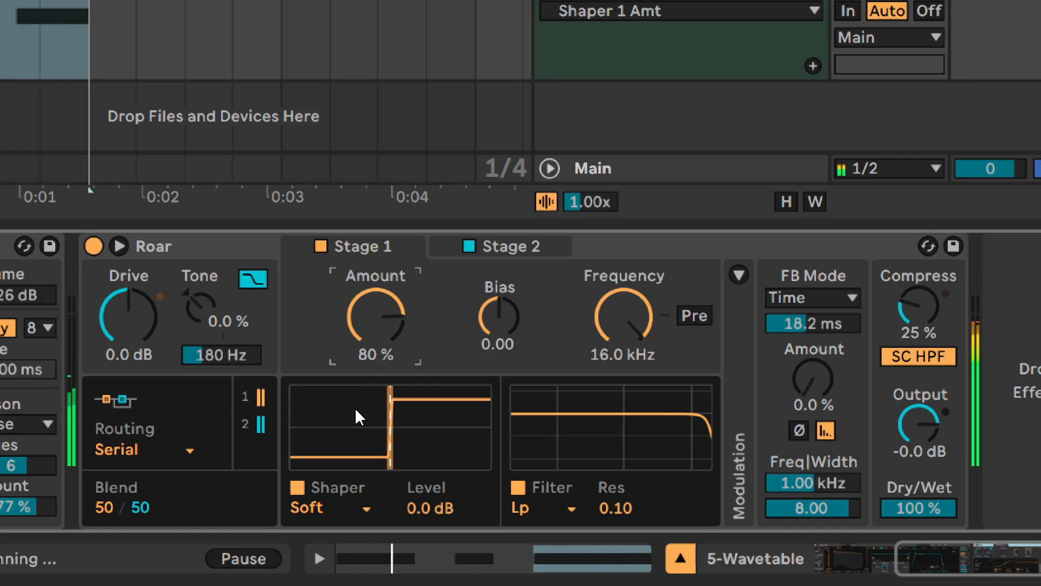
Step: Audition Stage 1 shaper types including Digital Clip, Bit Crusher, Diode Clipper and the wave rectifiers, and settle on Tube Preamp
click(348, 505)
click(316, 256)
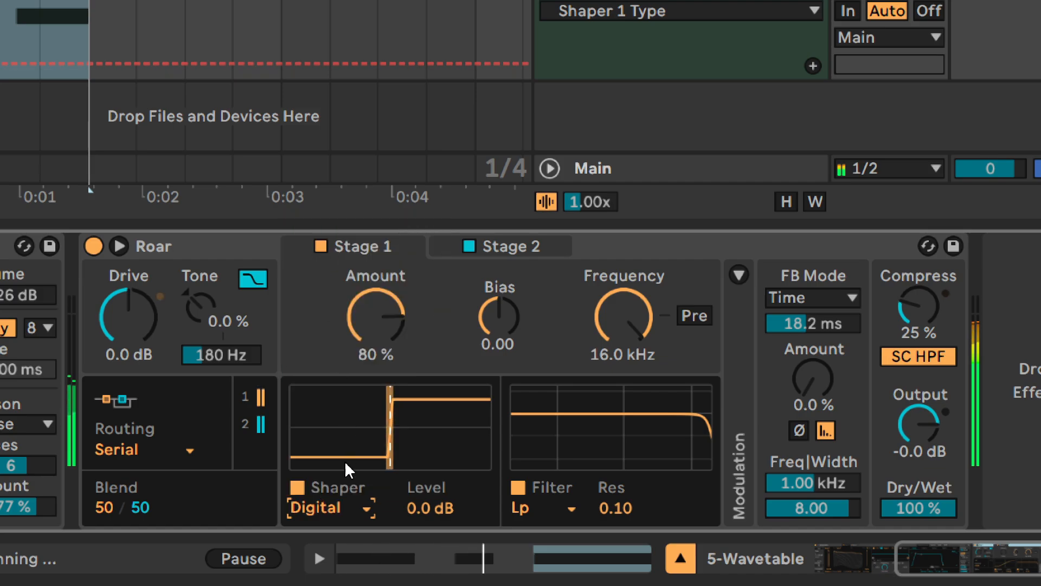
scroll(340, 512, down, 1)
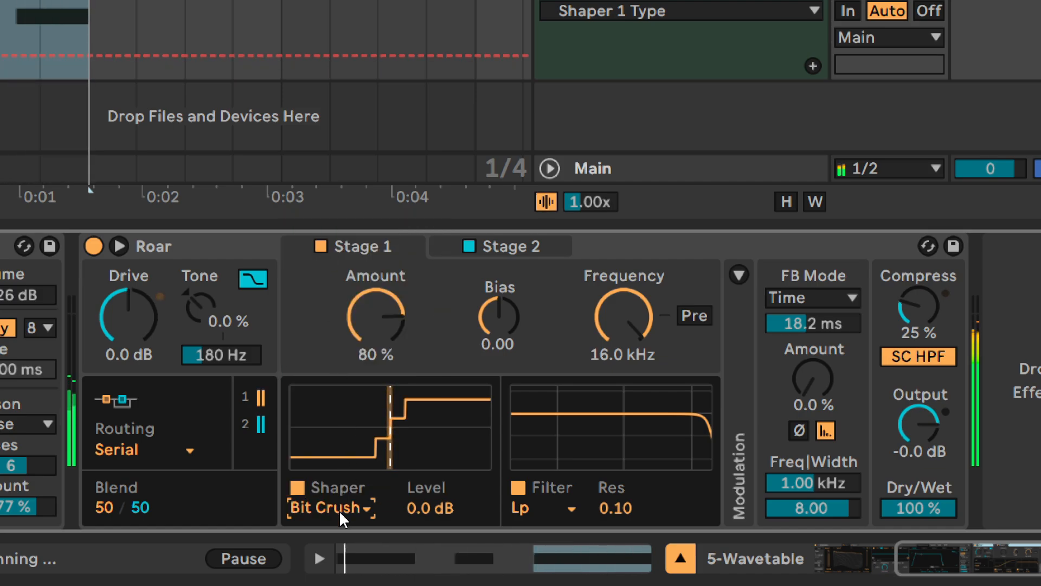
scroll(339, 510, down, 1)
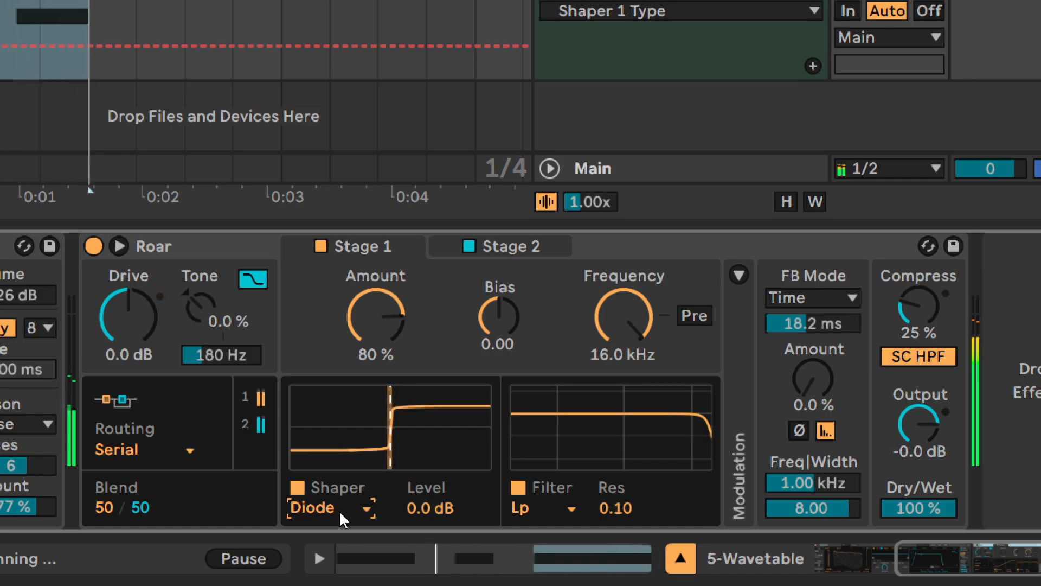
scroll(340, 510, down, 1)
scroll(339, 510, down, 1)
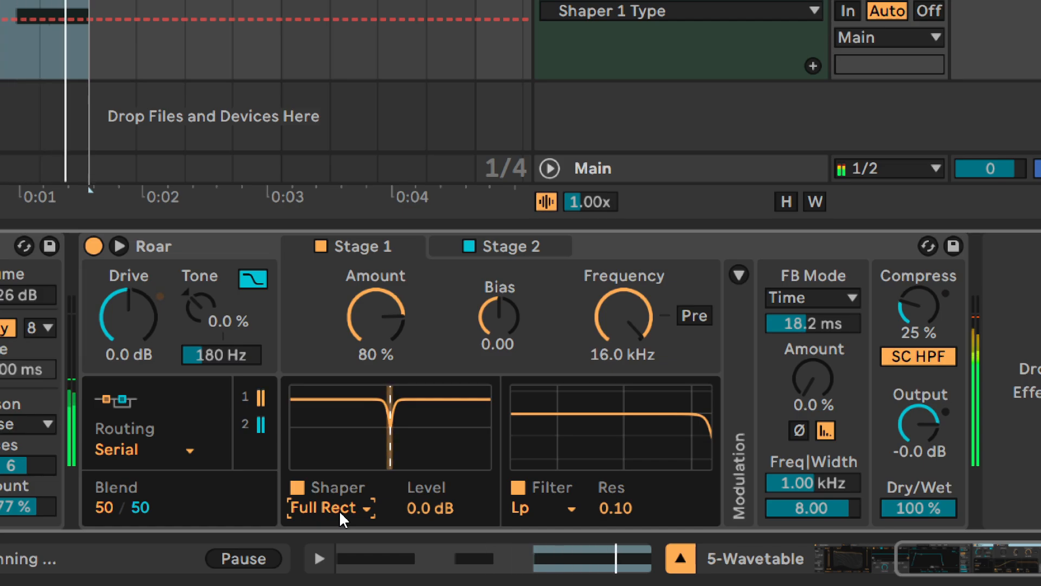
key(Down)
key(Up)
key(Up)
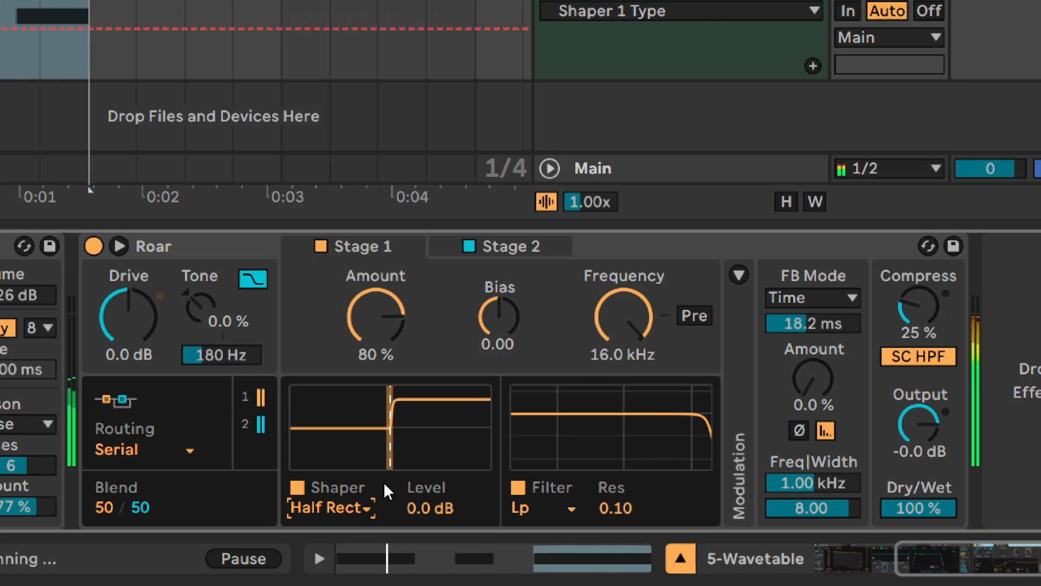
key(Up)
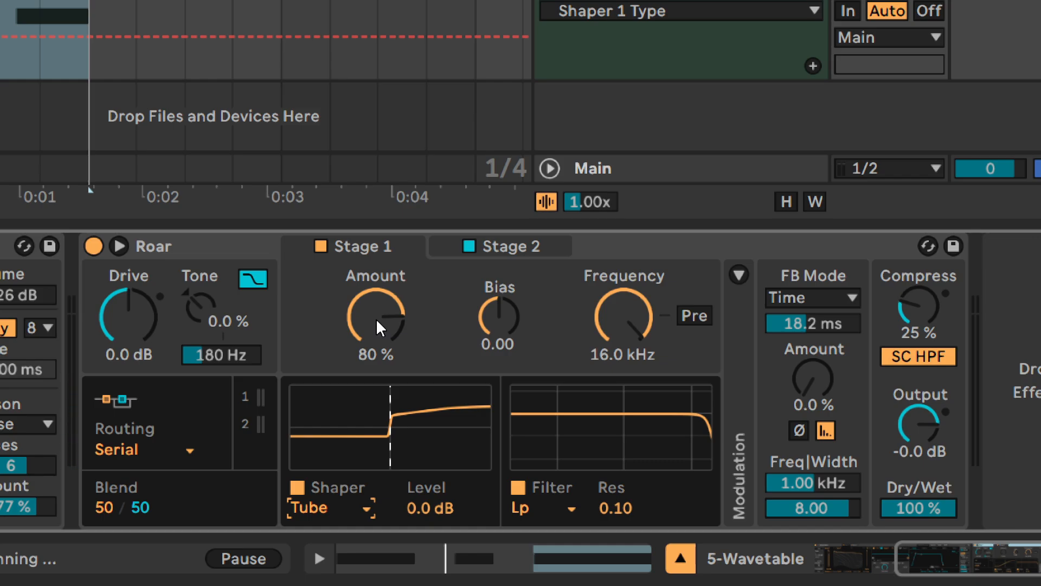
Step: Play the screech with Roar bypassed and enabled to compare the loudness
key(space)
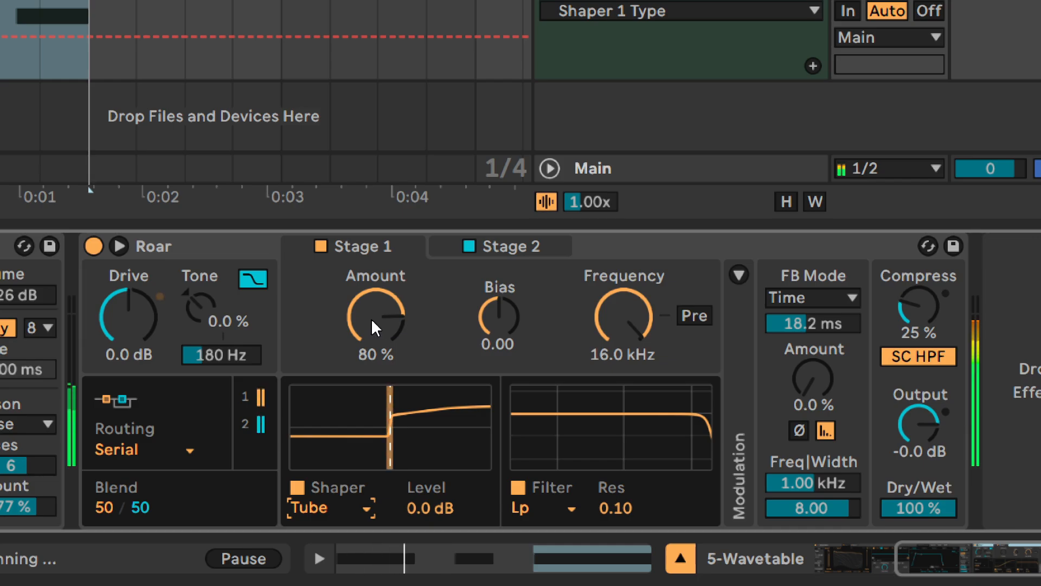
click(94, 248)
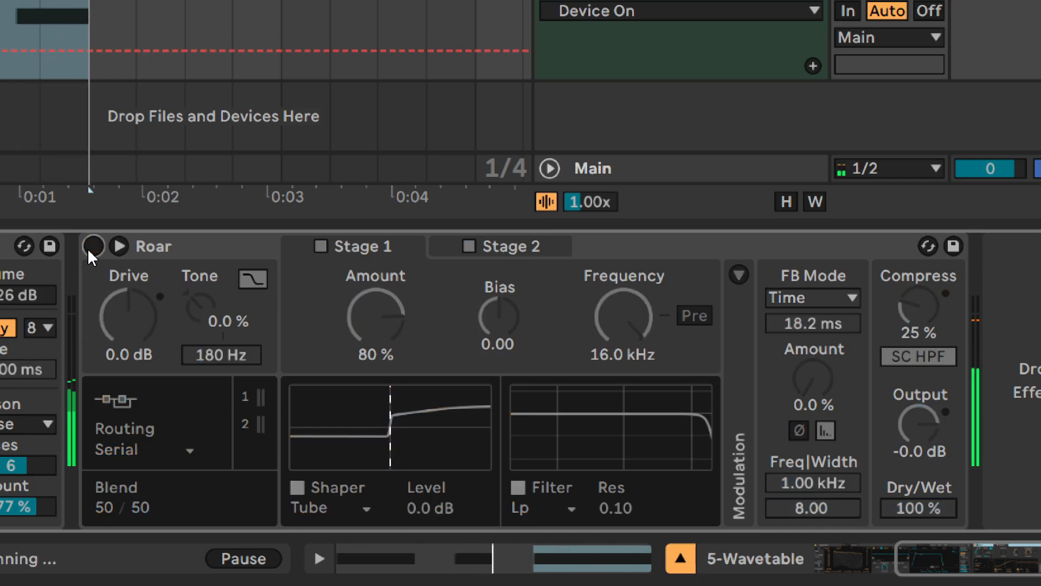
click(93, 248)
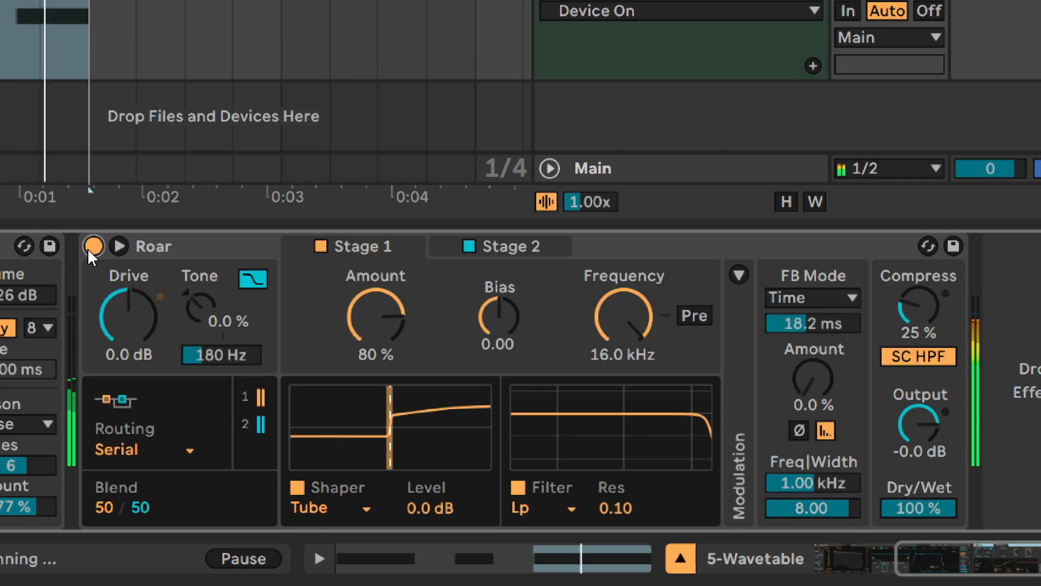
key(space)
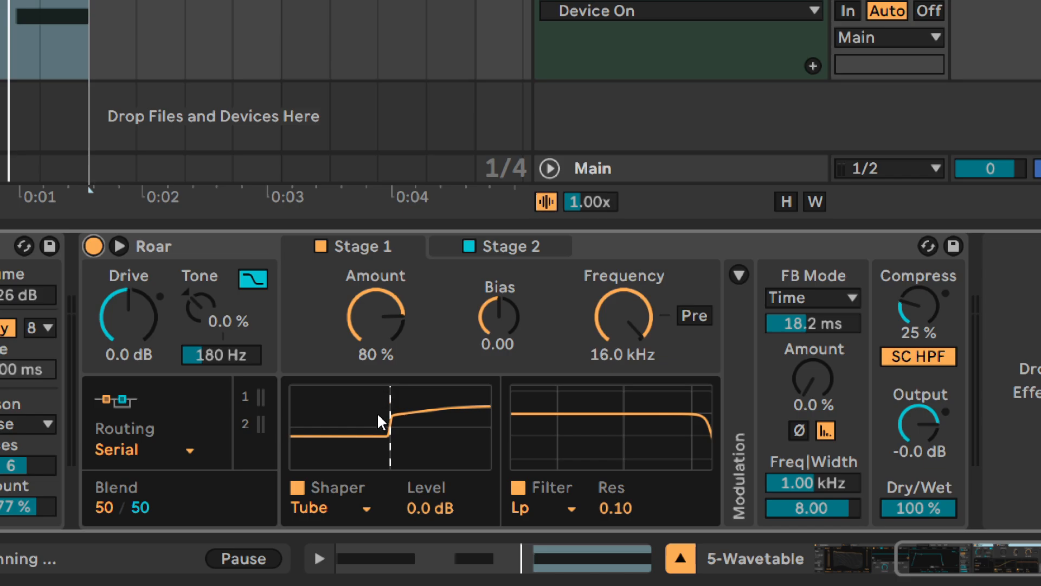
Step: Lower Stage 1's shaper Level to -23 dB and compare the loudness with Roar bypassed and enabled
click(430, 506)
drag(431, 510, 457, 515)
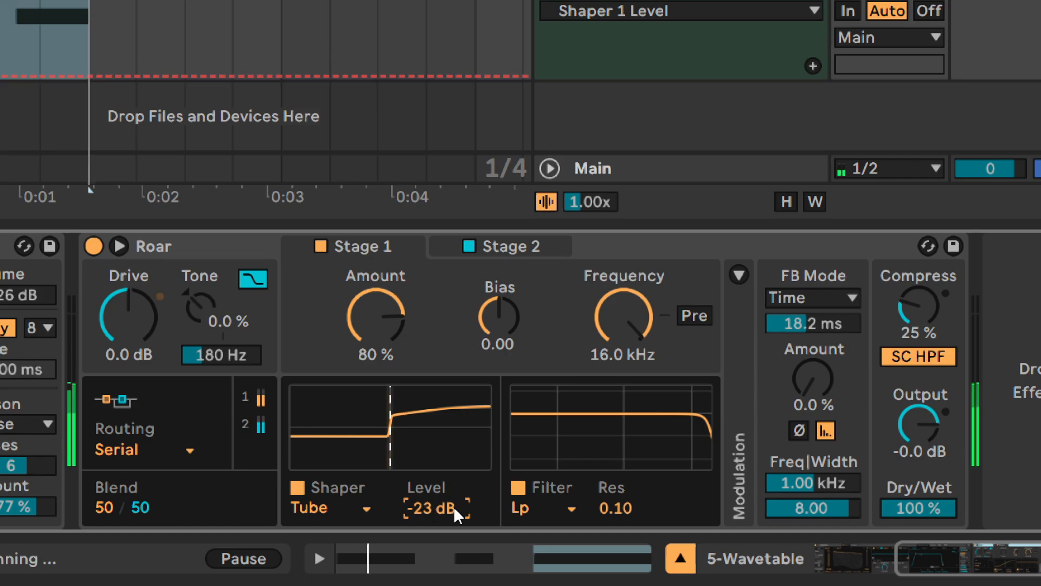
click(94, 254)
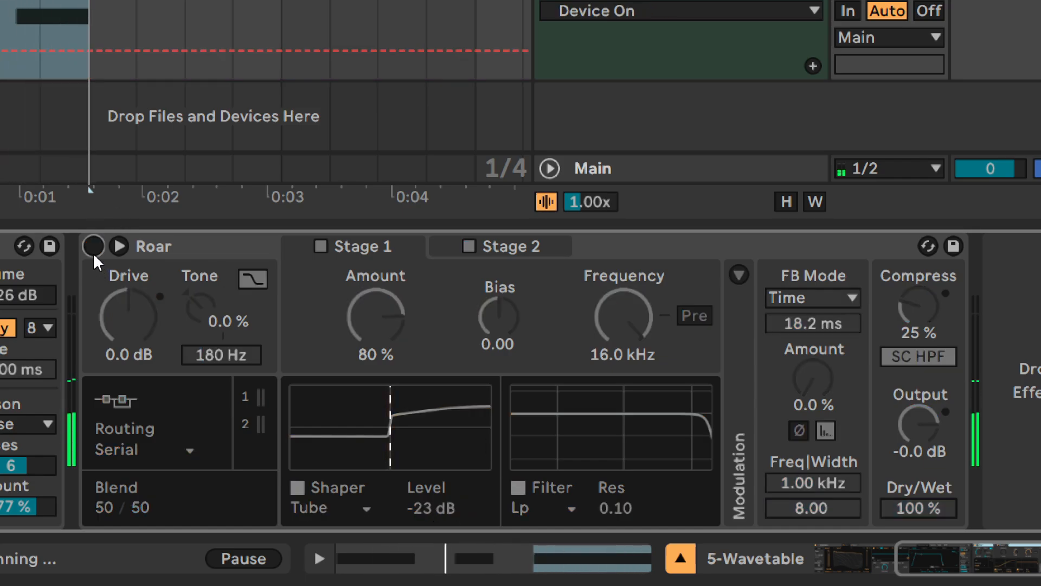
click(92, 254)
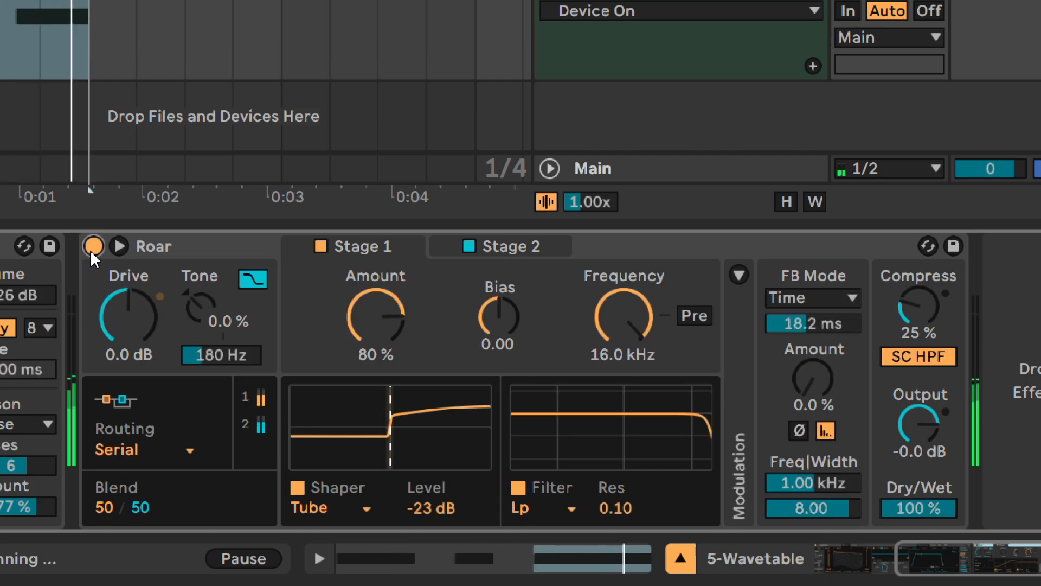
click(92, 252)
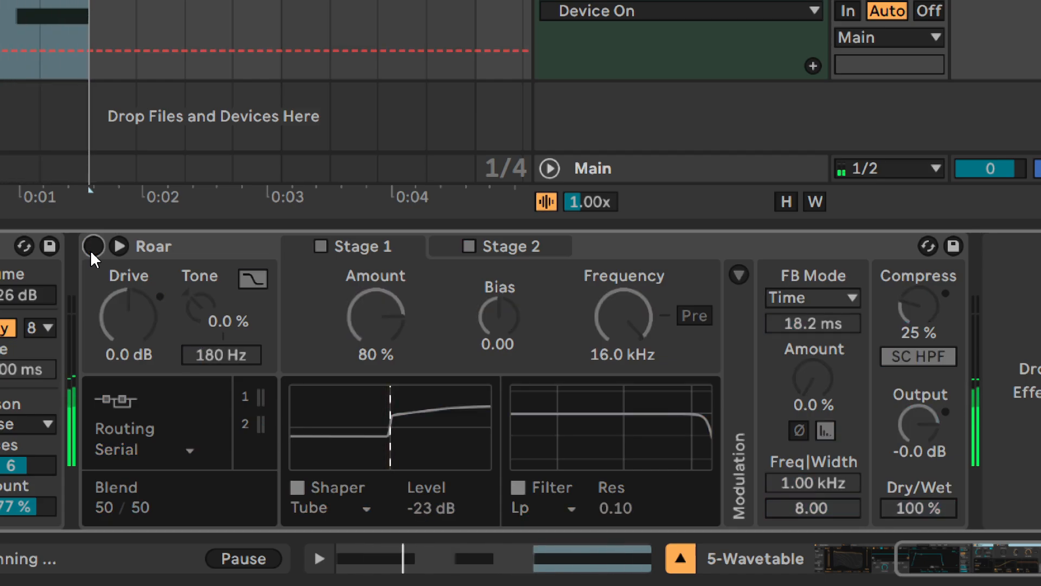
click(92, 251)
Step: Set Stage 1's shaper Amount to 75%
click(367, 325)
text(75)
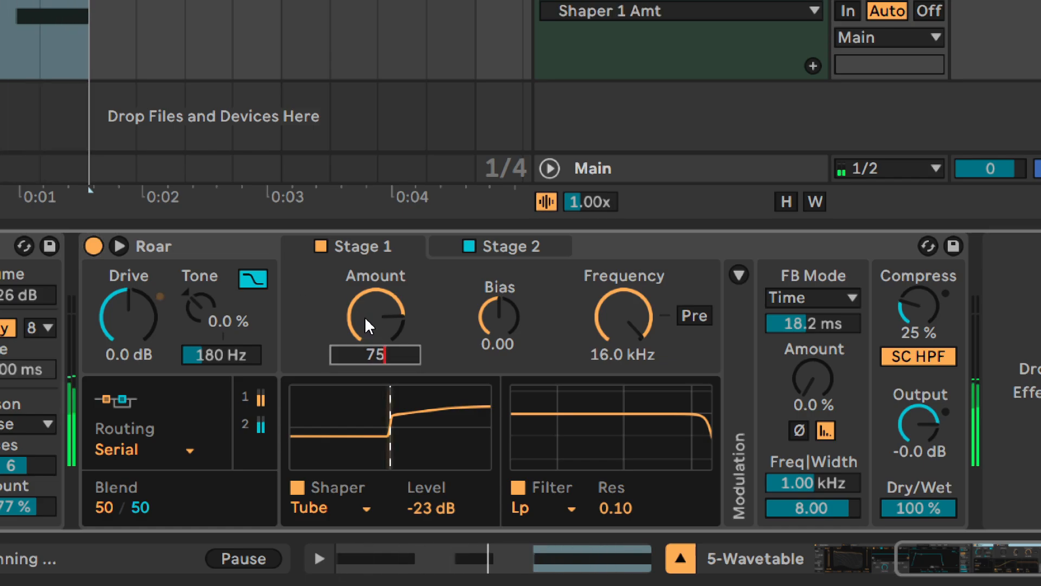
key(Return)
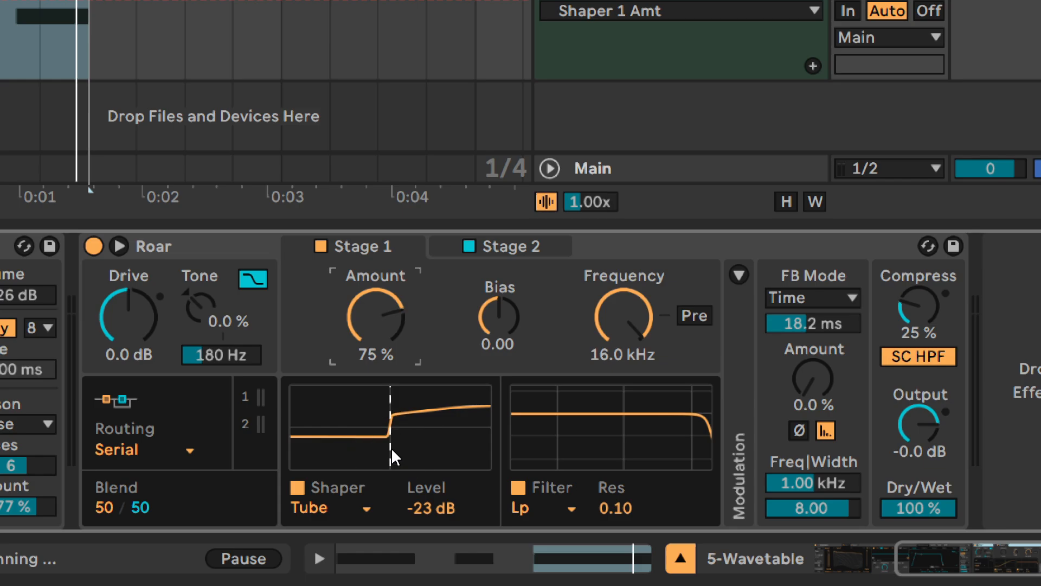
Step: Set Stage 1's Bias to -0.06 during playback, after trying about -0.35
key(space)
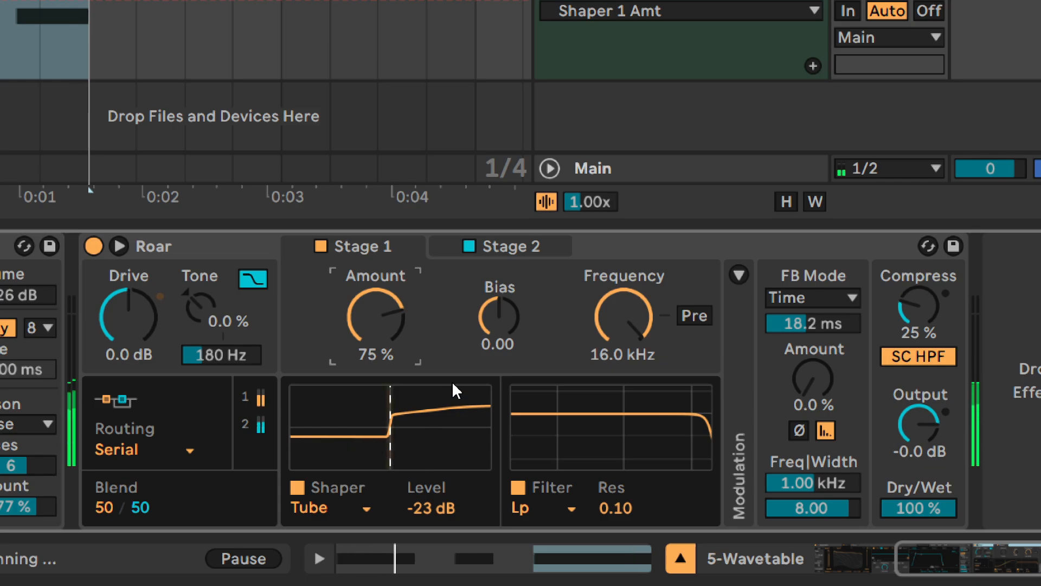
mouse_move(489, 317)
mouse_down()
mouse_move(490, 281)
mouse_move(490, 342)
mouse_up()
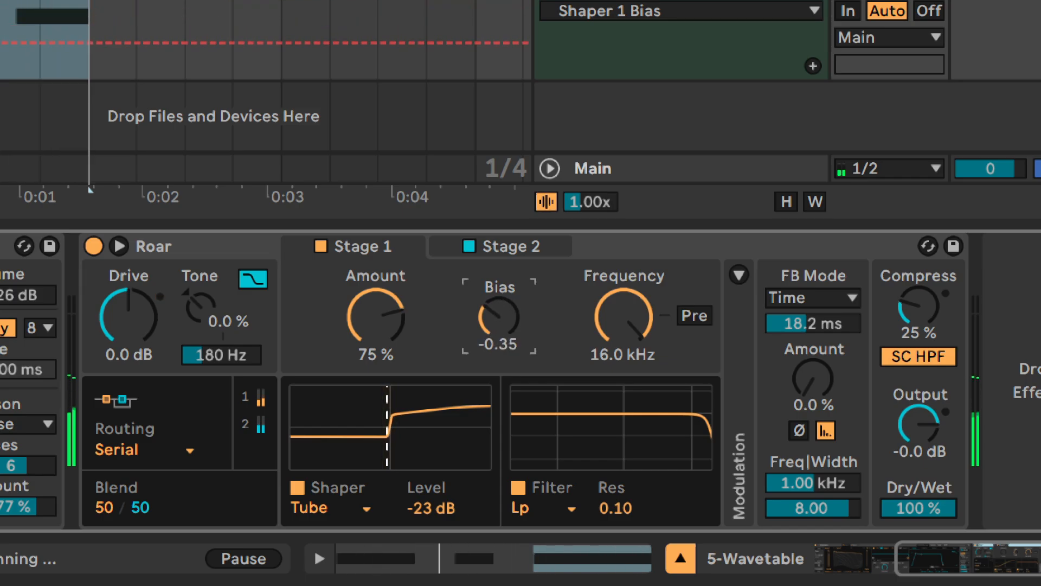
text(-.06)
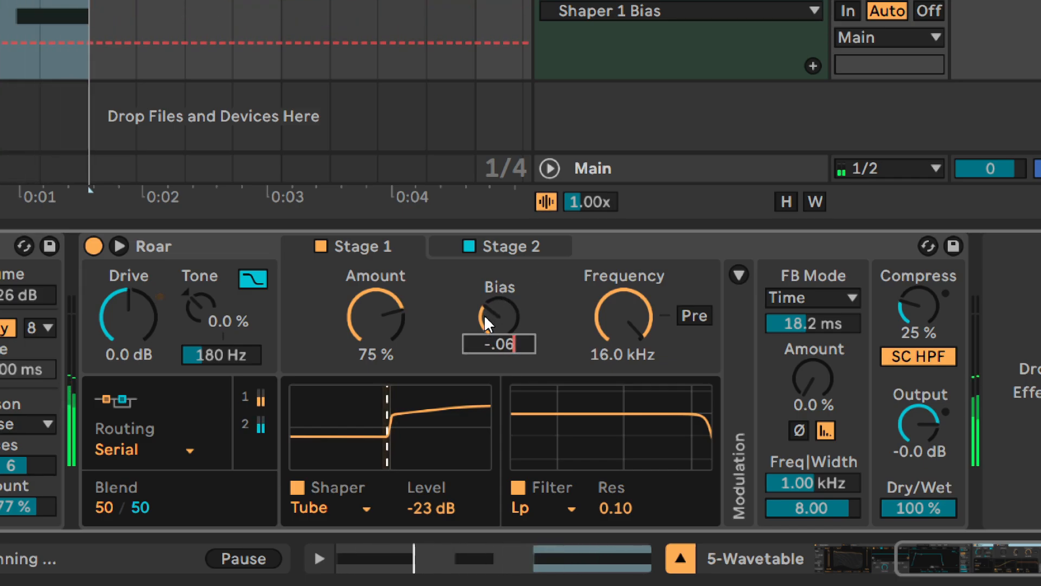
key(Return)
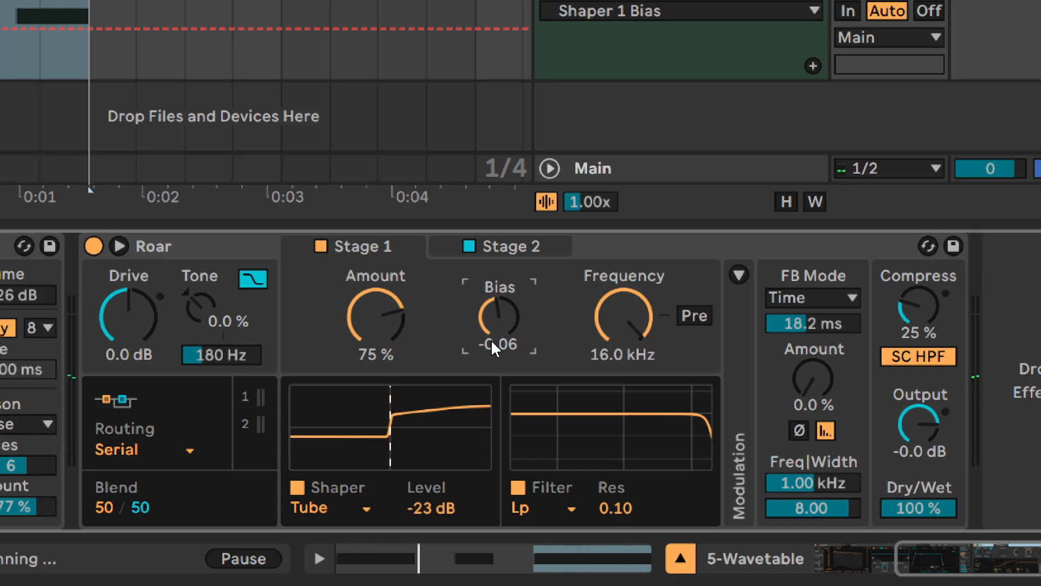
Step: Try Stage 1's shaper Level at -19 dB and return it to -23 dB
click(577, 461)
drag(425, 504, 425, 508)
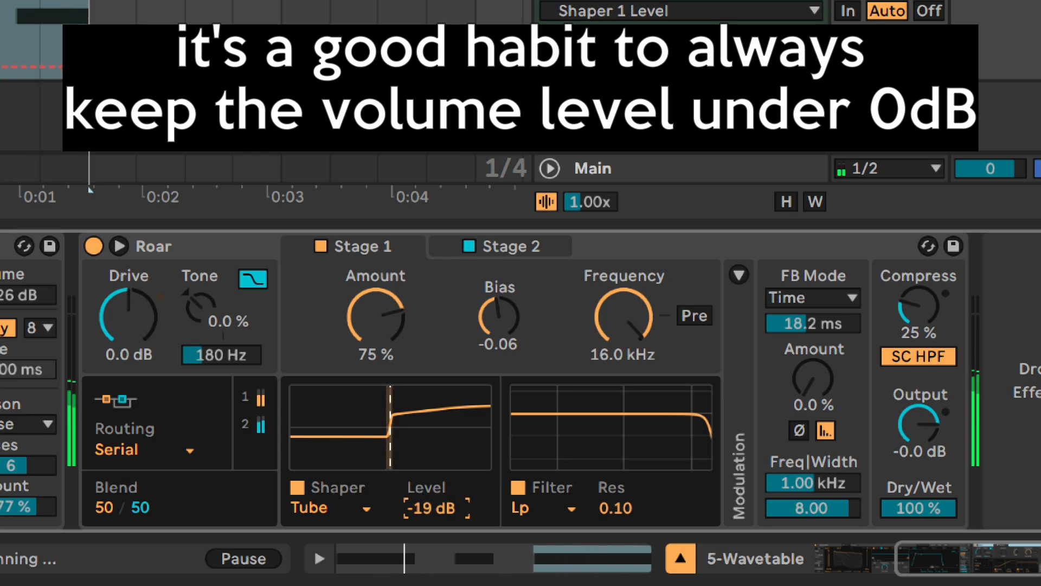
drag(425, 505, 425, 502)
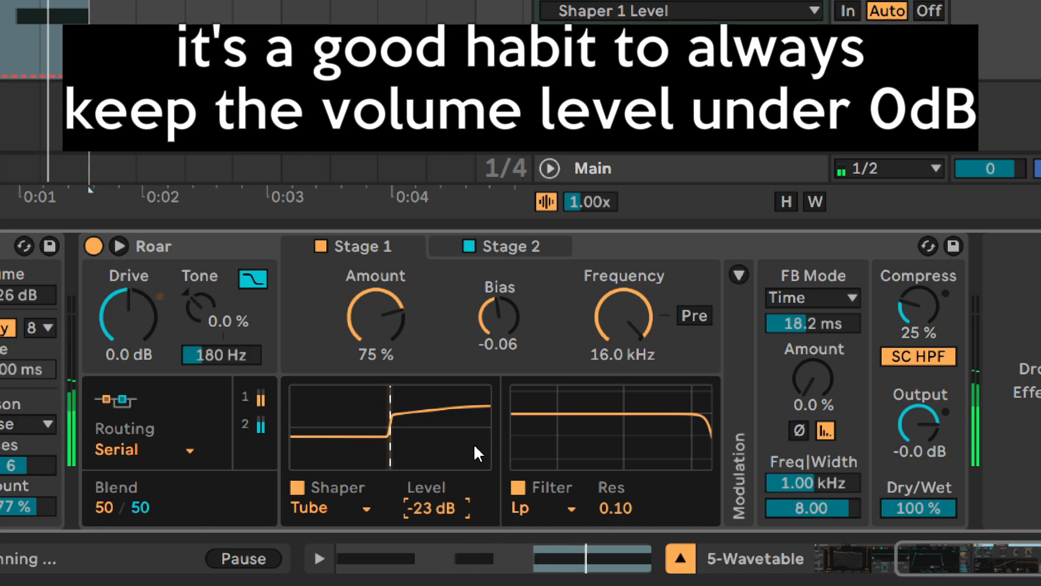
Step: Set Roar's Stage 2 shaper Amount to 80% and lower its Level to -18 dB during playback
click(516, 254)
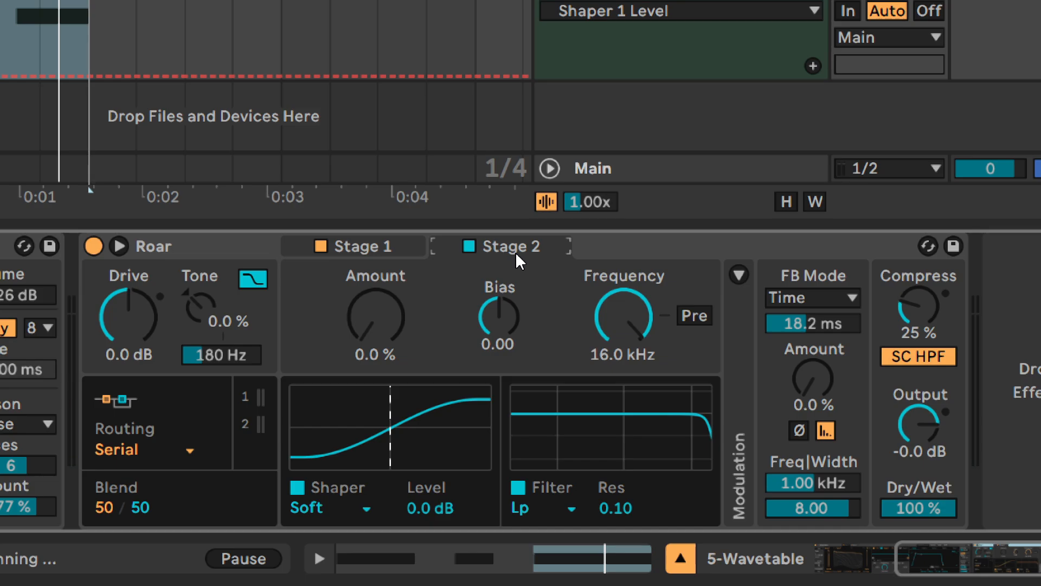
click(379, 245)
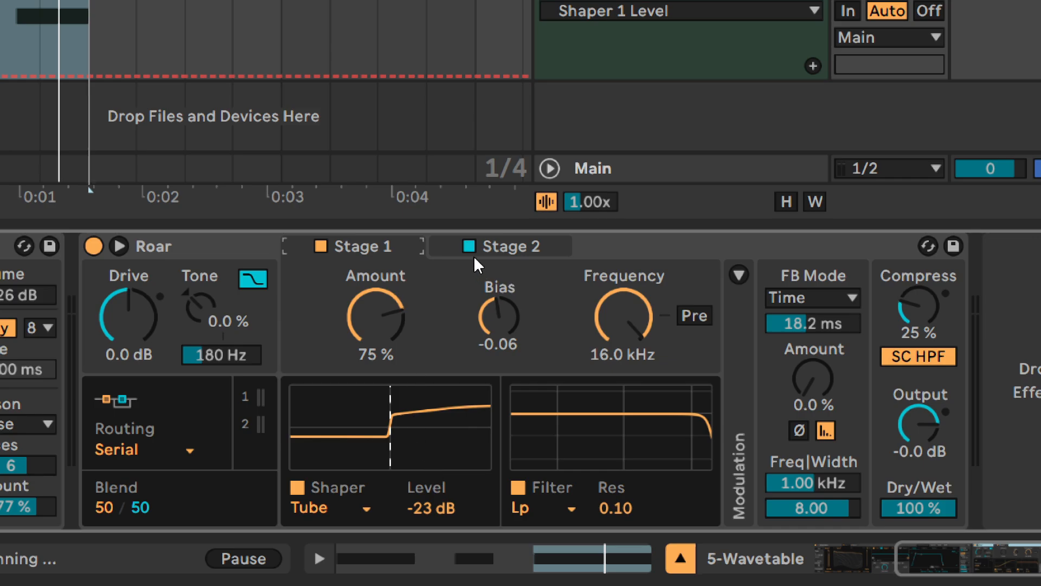
click(500, 253)
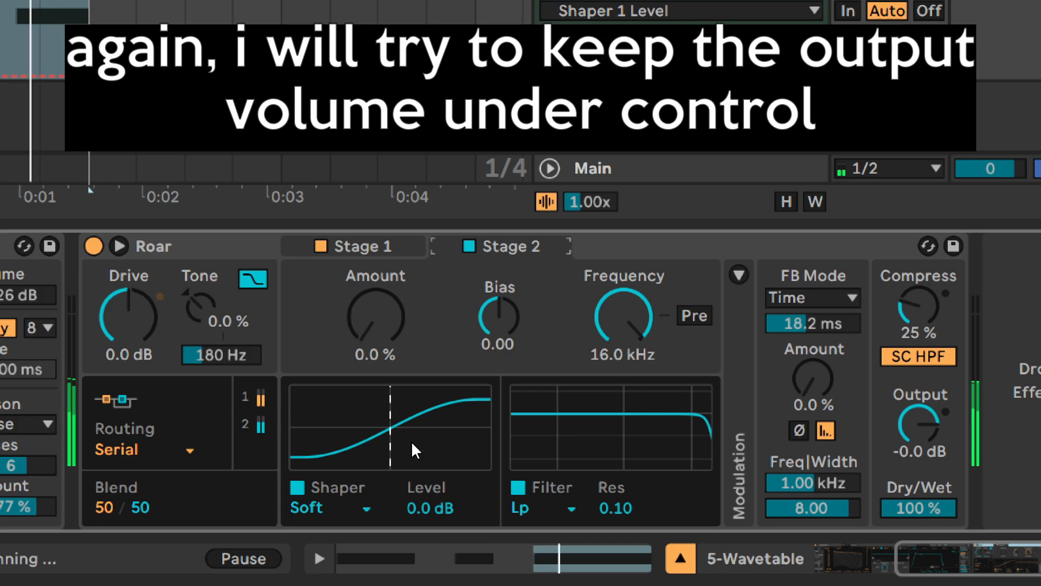
drag(360, 330, 360, 294)
drag(417, 510, 417, 553)
drag(376, 343, 376, 298)
drag(417, 508, 417, 540)
drag(374, 353, 374, 324)
Step: Audition Stage 2 shaper types from Digital Clip through Half Wave Rectifier and settle on Bit Crusher
click(353, 518)
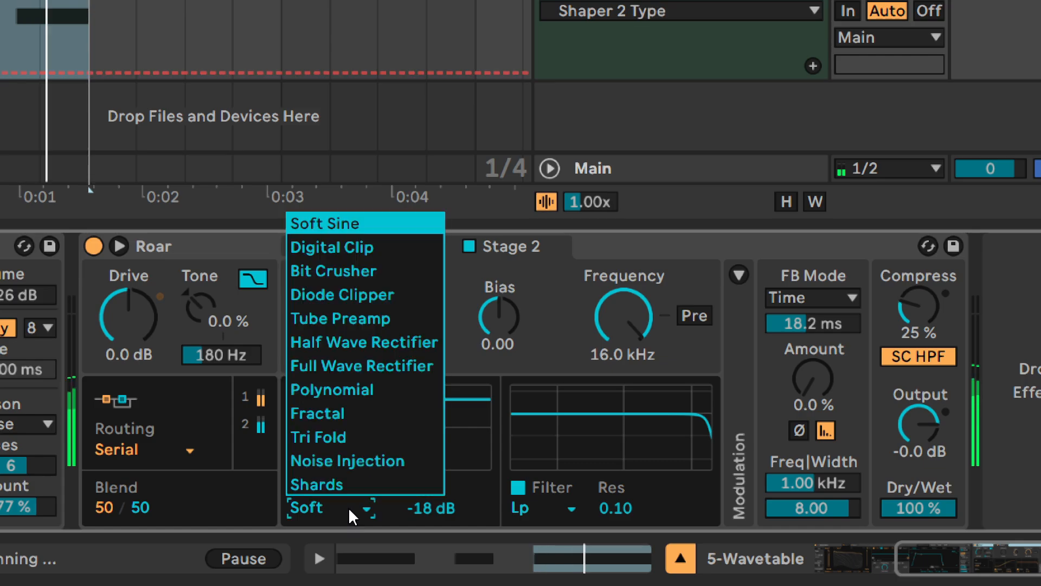
click(326, 252)
key(Down)
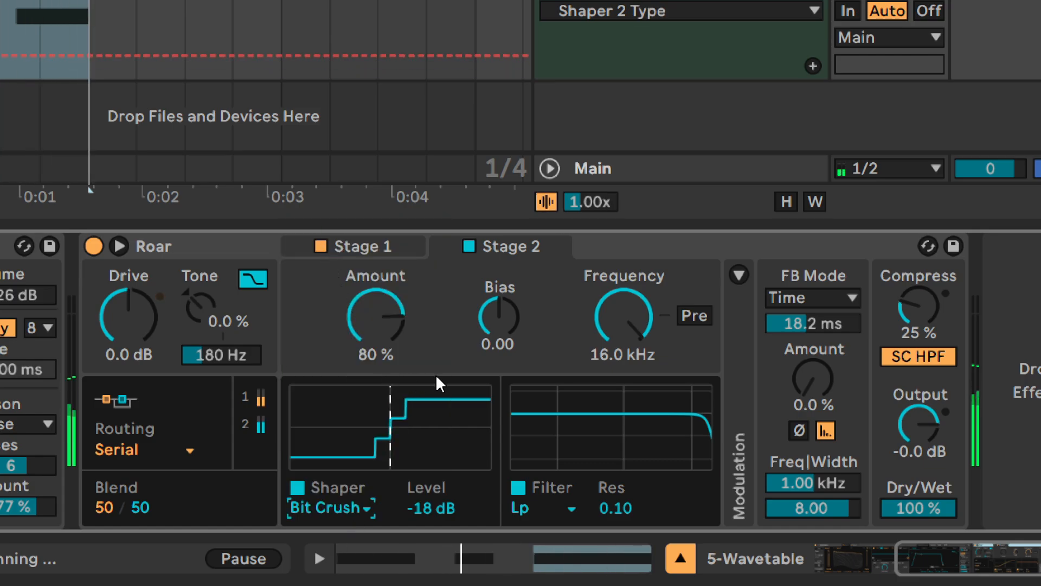
key(Down)
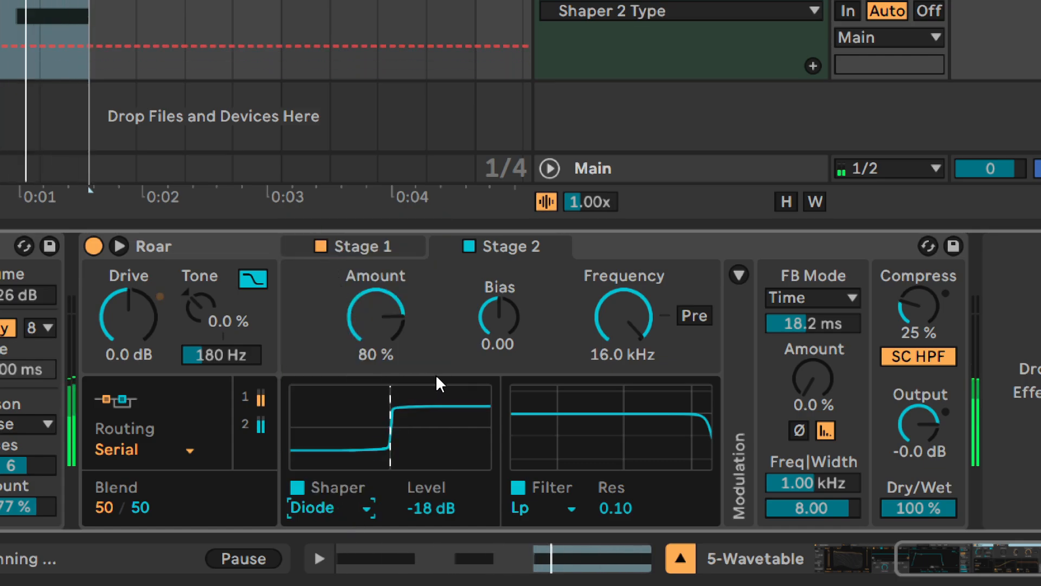
key(Down)
key(Down)
key(Down)
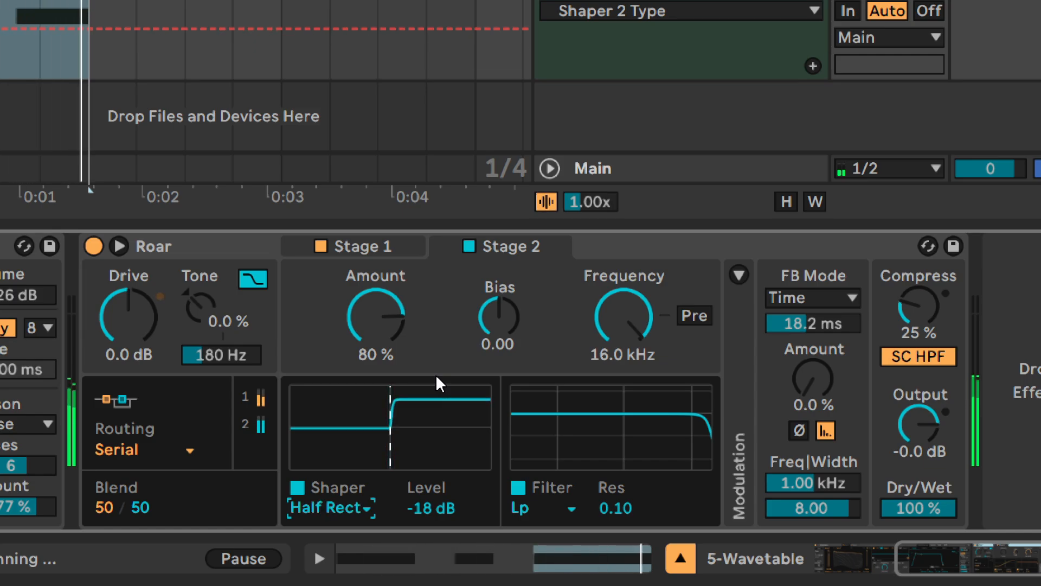
key(Up)
key(Up)
key(Up)
key(Up)
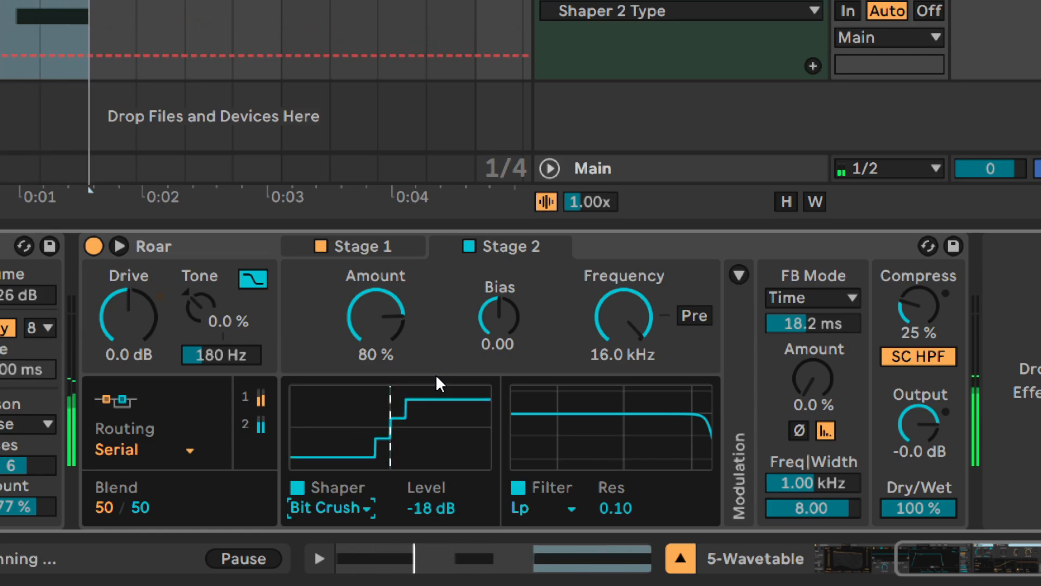
Step: Set Stage 2's shaper Amount to 73%
drag(380, 314, 380, 326)
text(73)
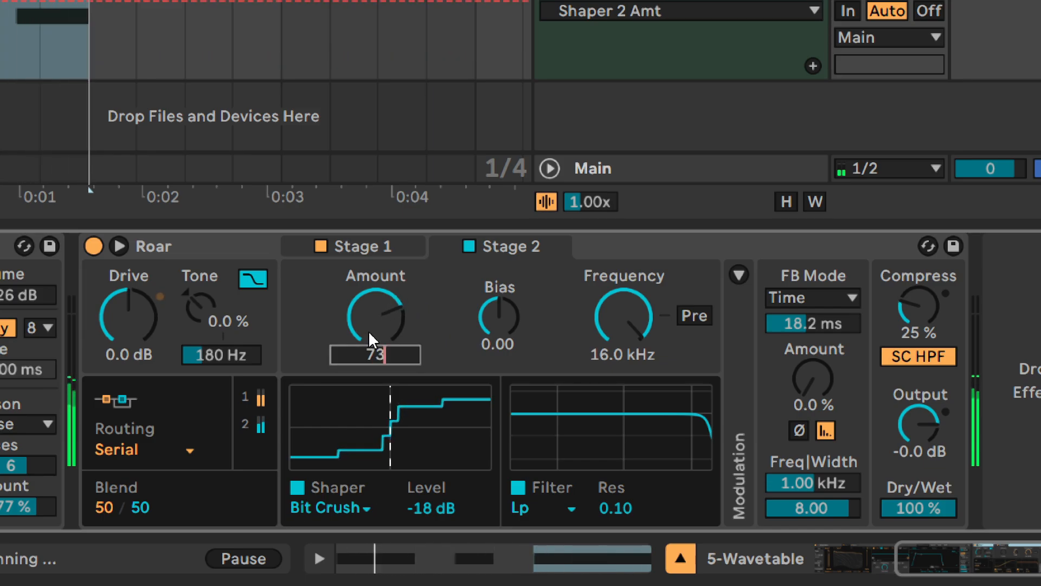
key(Return)
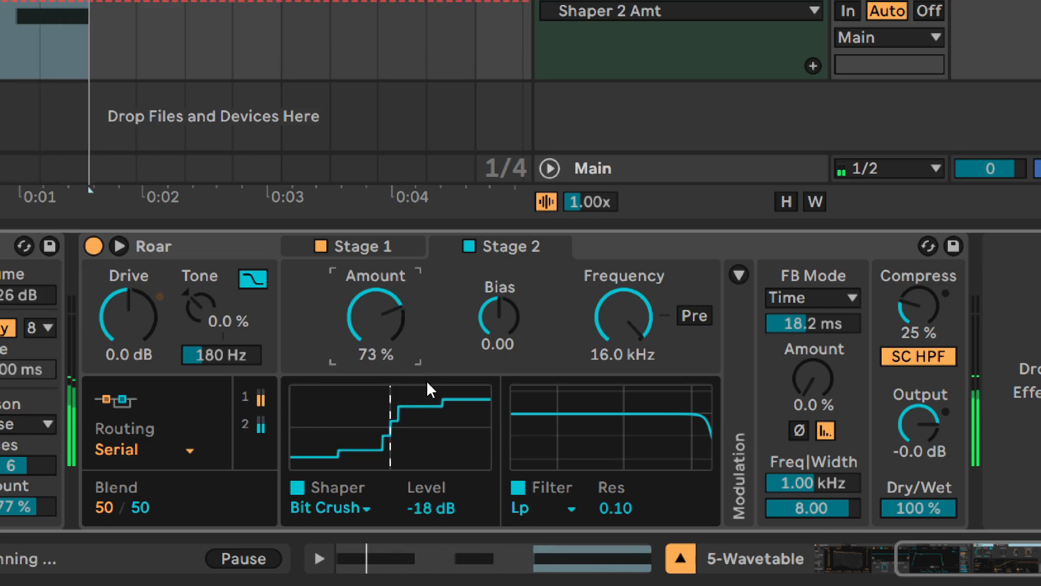
Step: Lower Stage 2's shaper Level to -24 dB and compare the loudness with the stage switched off and on
click(469, 247)
click(469, 247)
drag(430, 507, 430, 522)
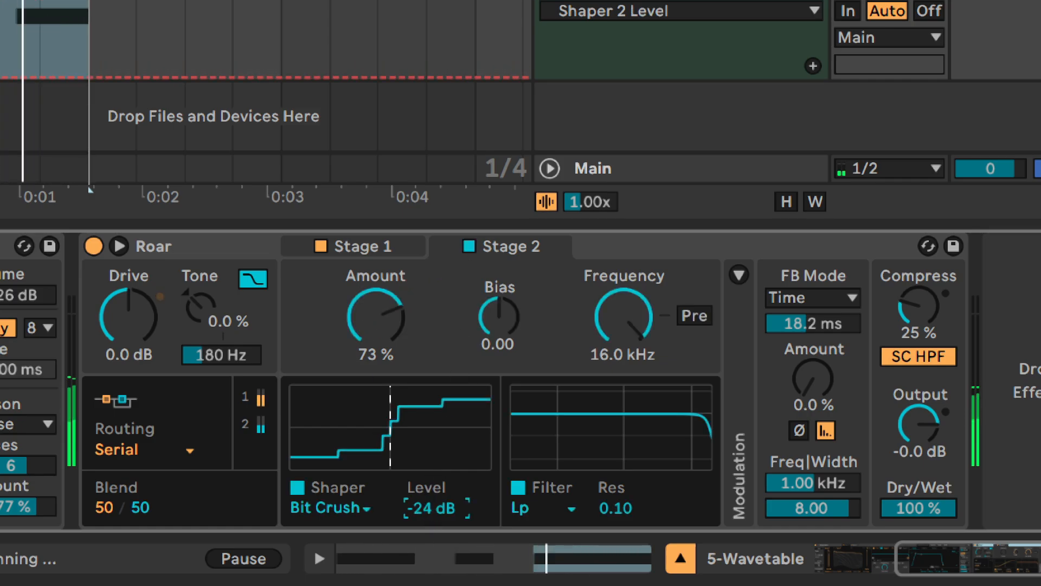
click(469, 247)
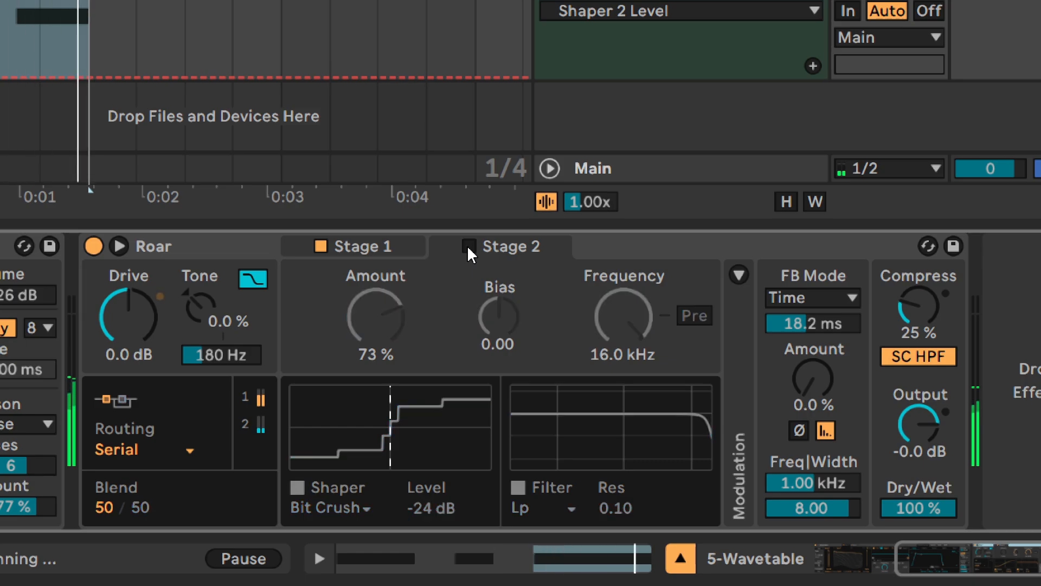
click(469, 246)
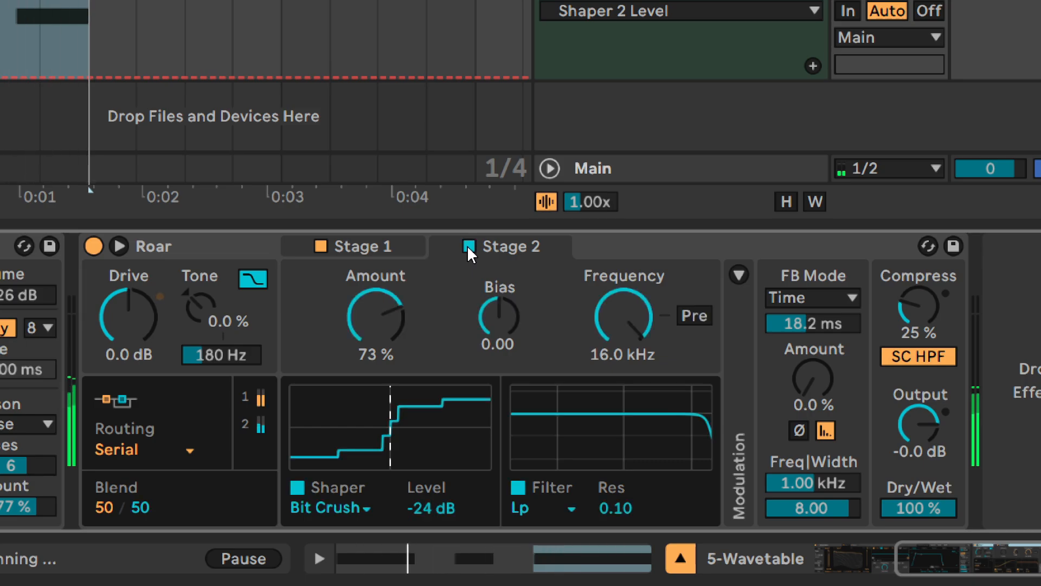
Step: Compare the synth's sound with the whole Roar device bypassed and enabled
click(93, 246)
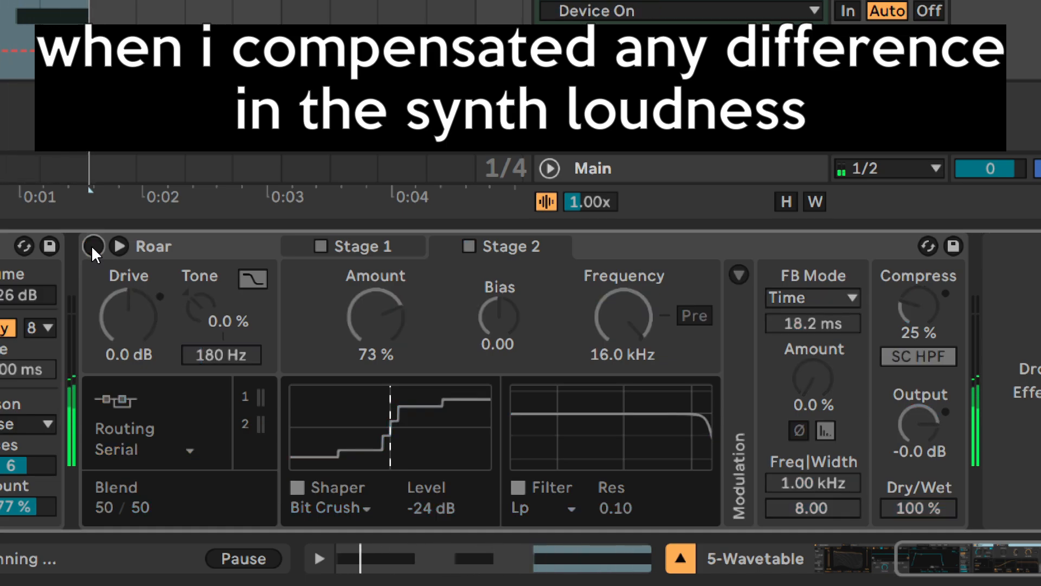
click(93, 246)
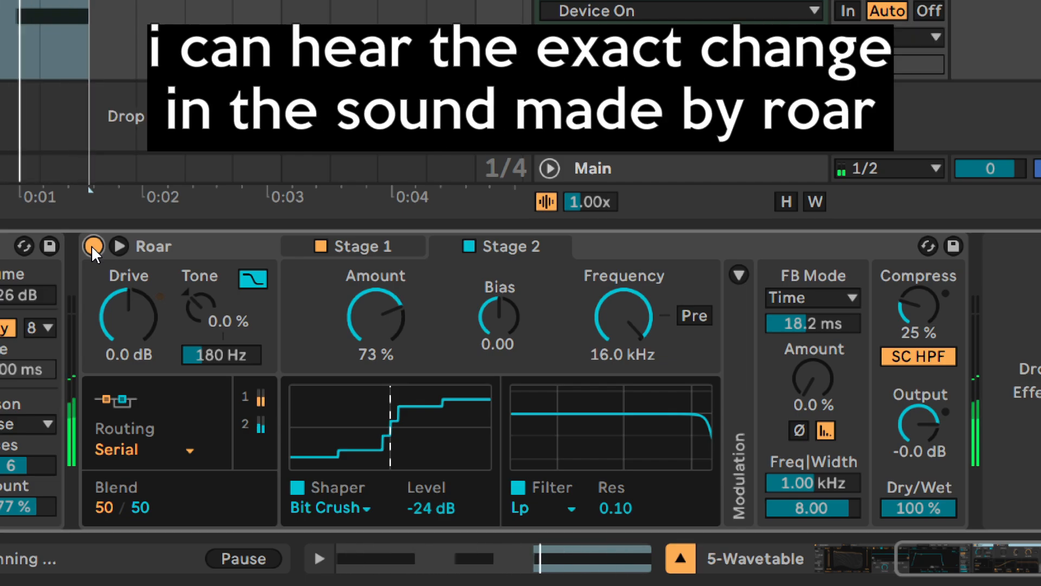
click(93, 247)
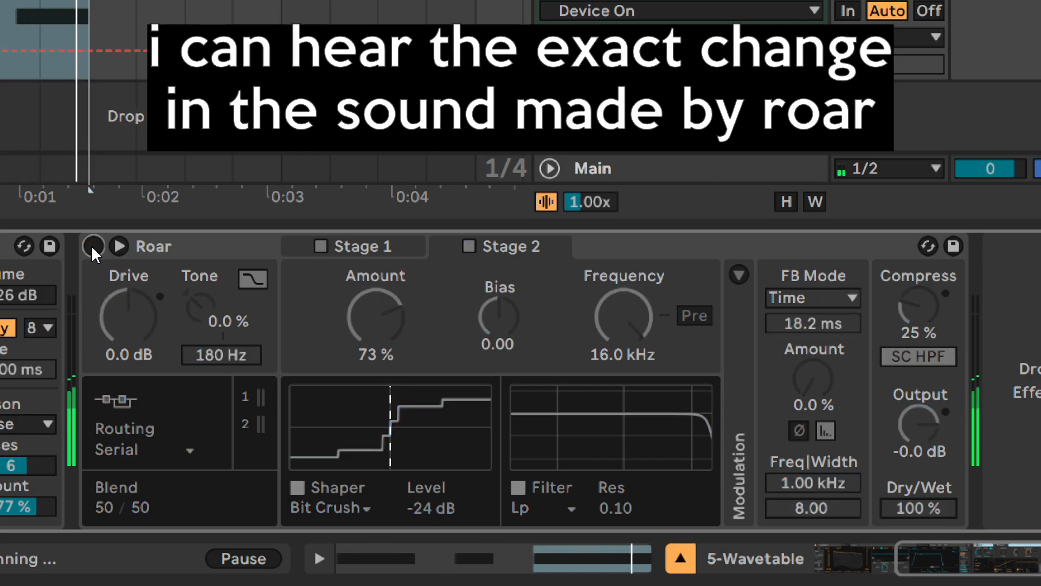
click(93, 247)
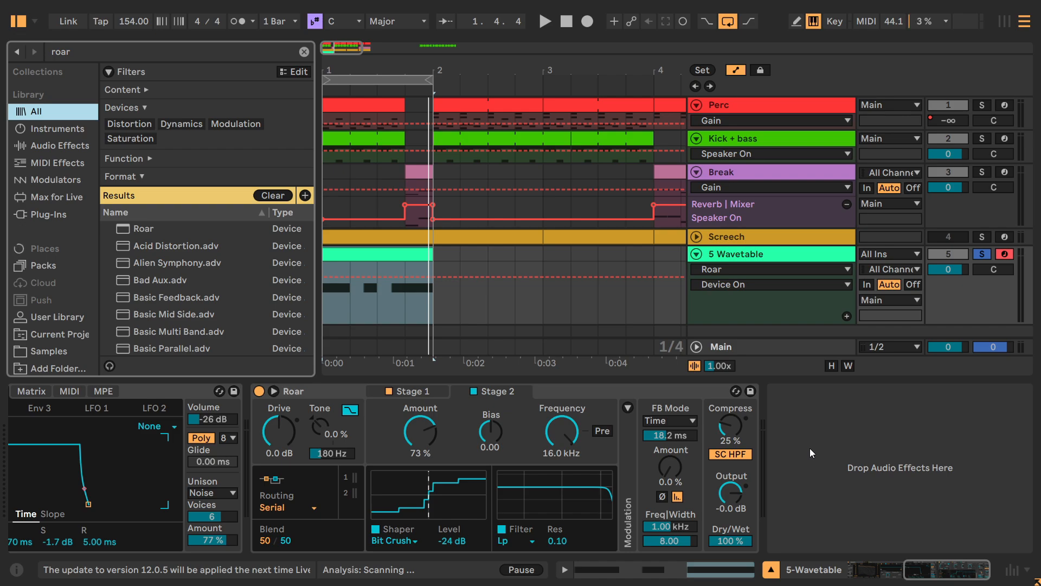
Step: Bypass both Utility devices after Roar together
key(ctrl+z)
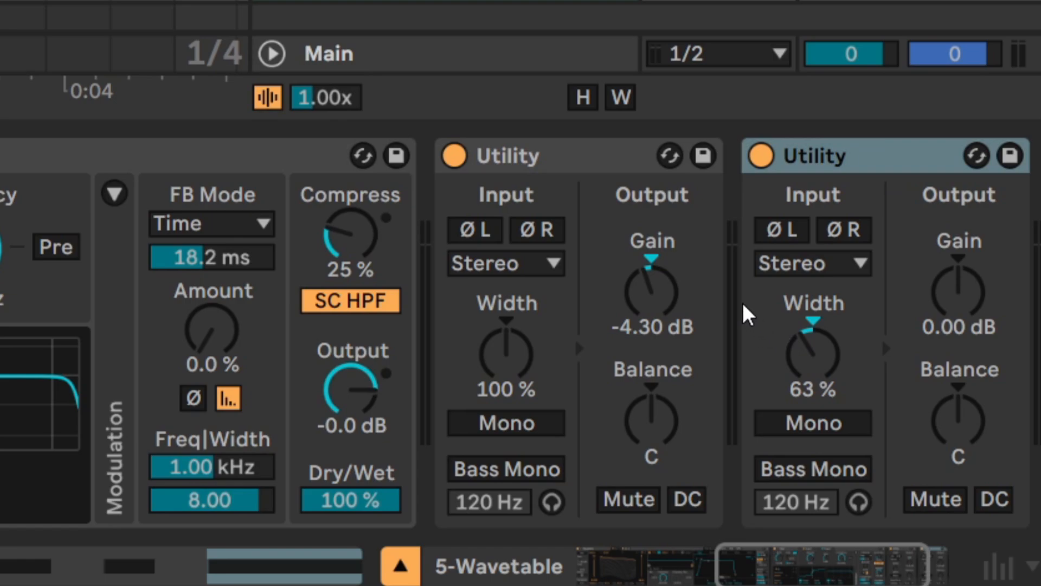
shift+click(588, 164)
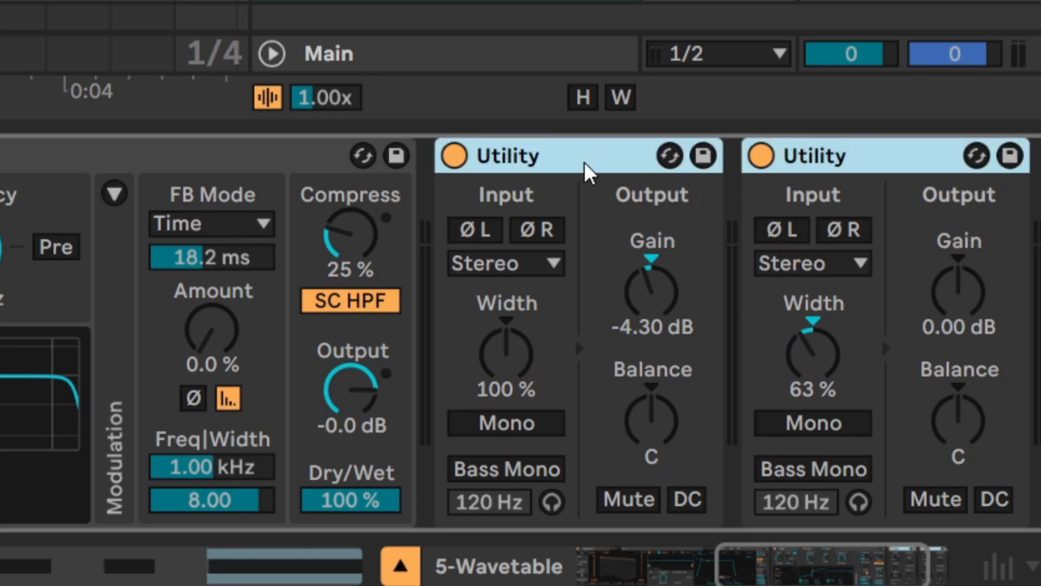
click(770, 156)
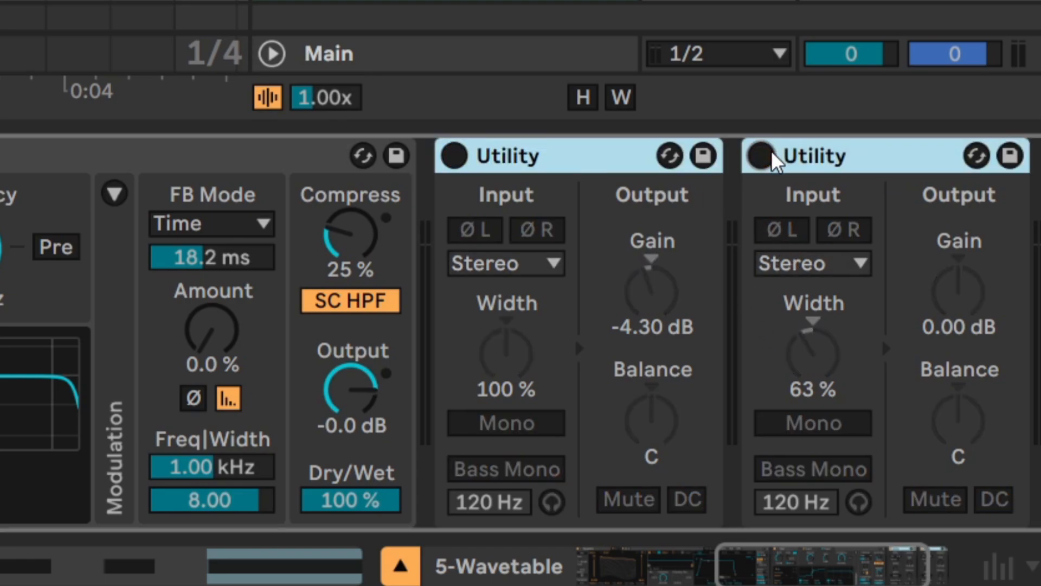
click(842, 164)
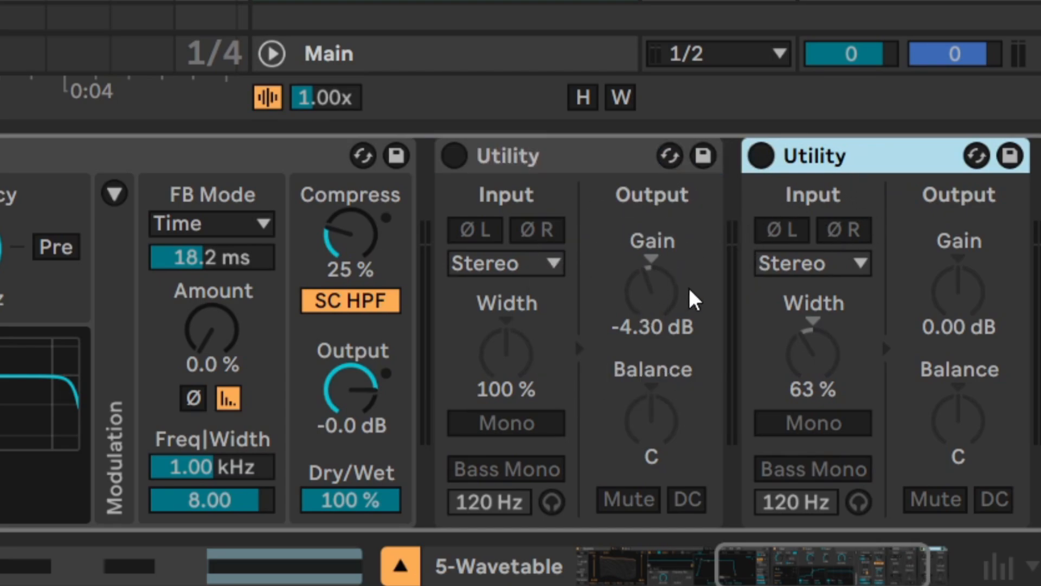
Step: Re-enable the -4.30 dB gain Utility during playback, then compare the 63% width Utility on and off, leaving both enabled
key(ctrl)
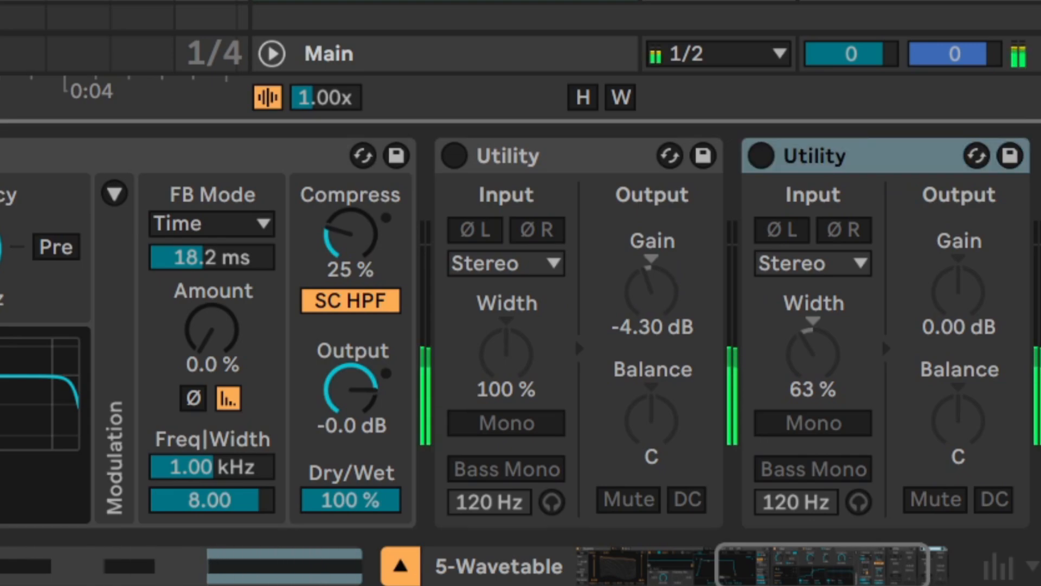
scroll(862, 573, down, 3)
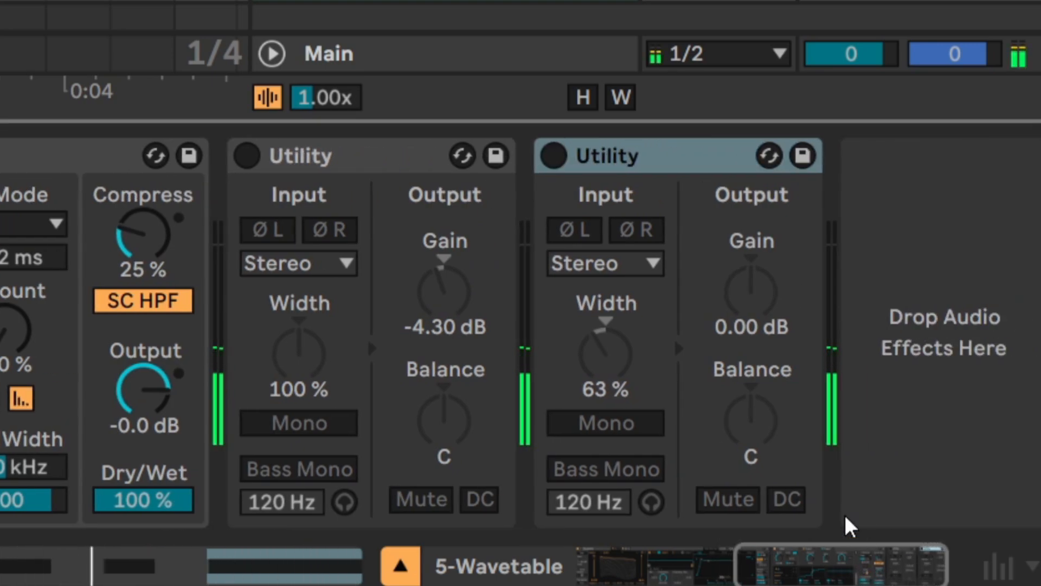
click(282, 161)
click(245, 166)
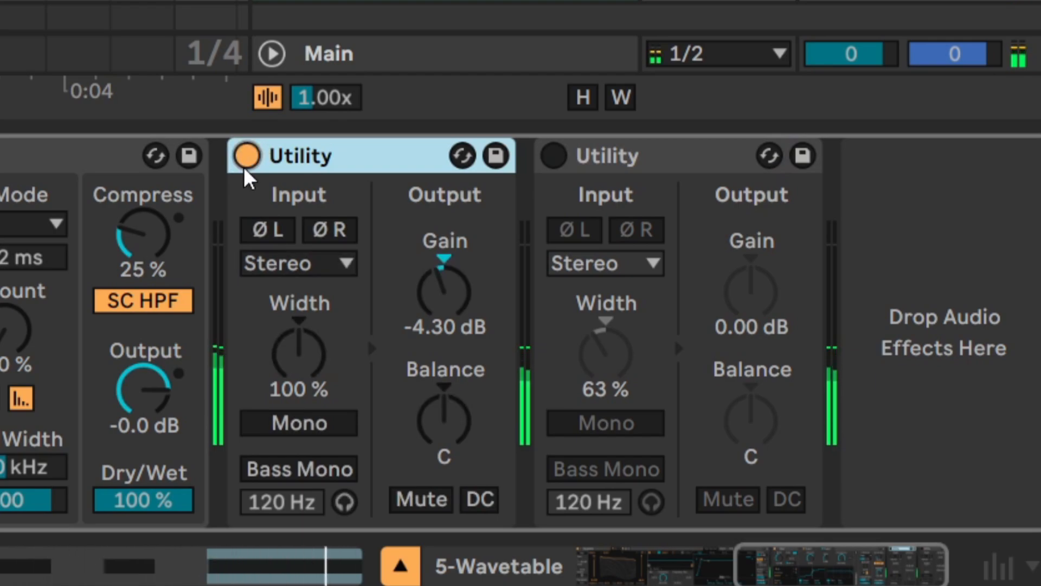
click(551, 164)
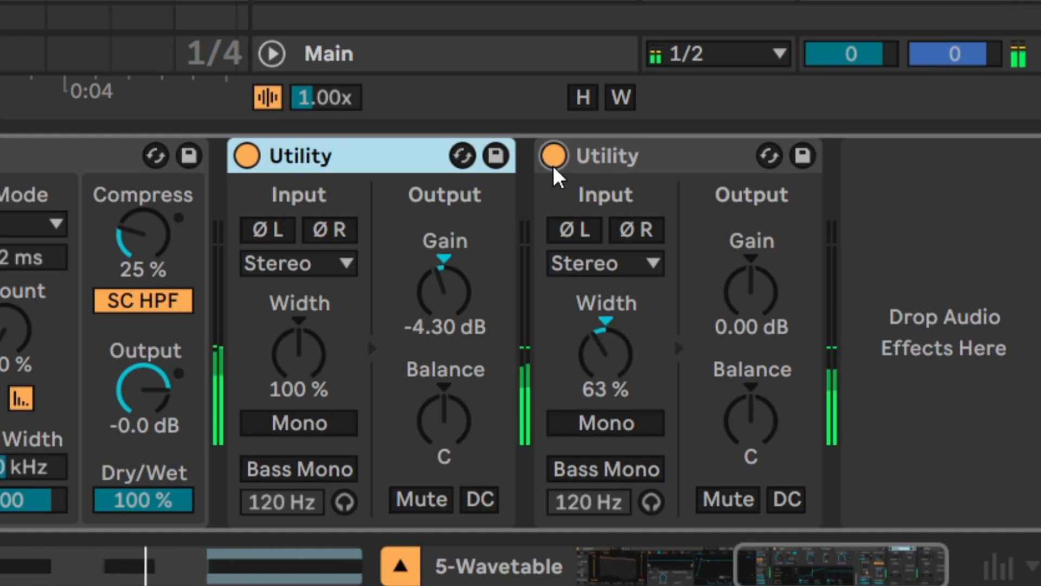
click(553, 157)
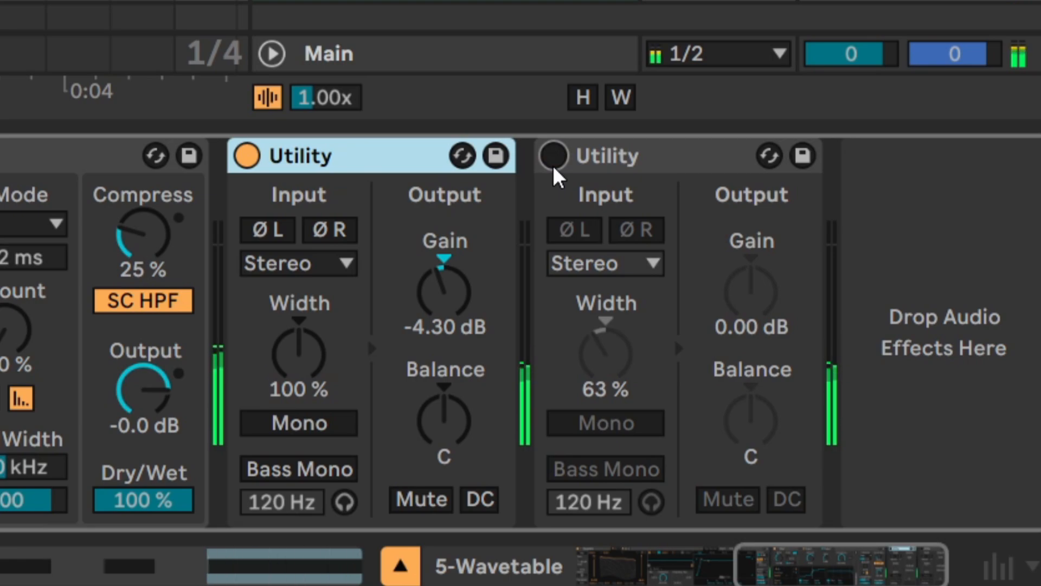
click(554, 166)
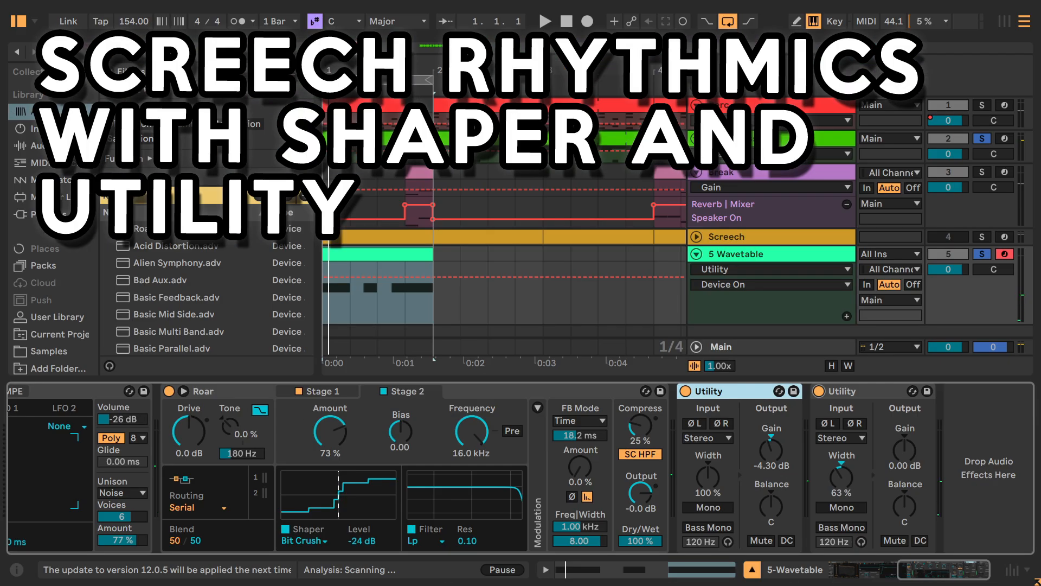
Step: Search the audio effects for "shap" and add Shaper at the end of the Wavetable track's device chain
click(59, 145)
click(79, 58)
text(shap)
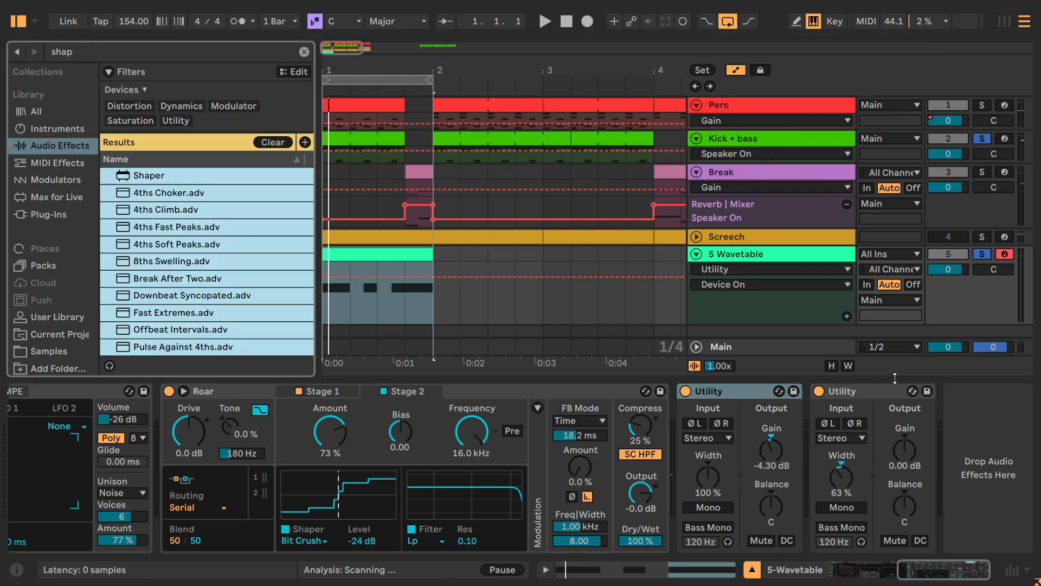
drag(163, 175, 940, 435)
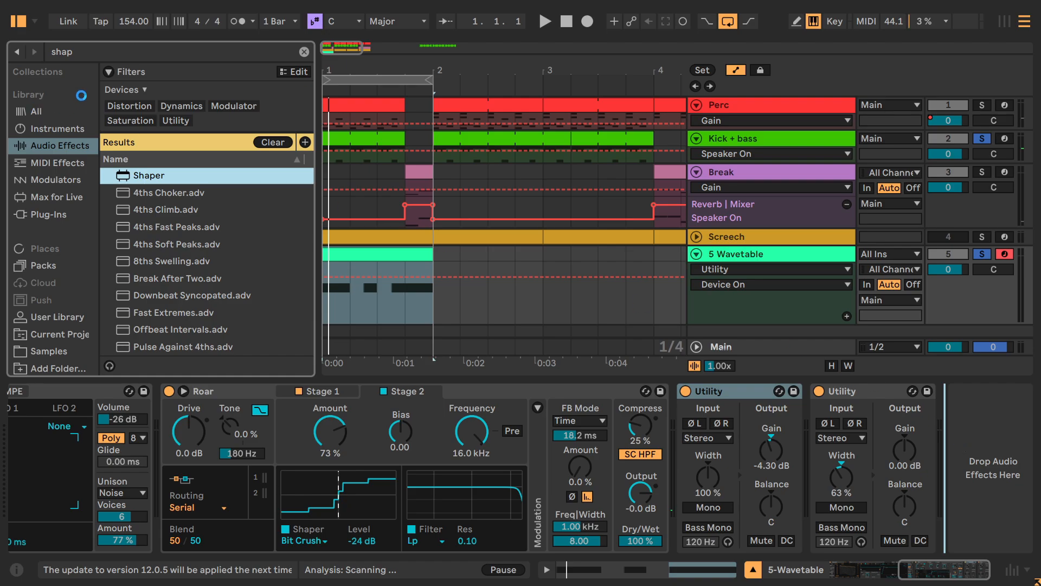
Step: Search the audio effects for "ut" and add a new Utility after Shaper
click(118, 54)
key(BackSpace)
key(BackSpace)
key(BackSpace)
key(BackSpace)
text(u)
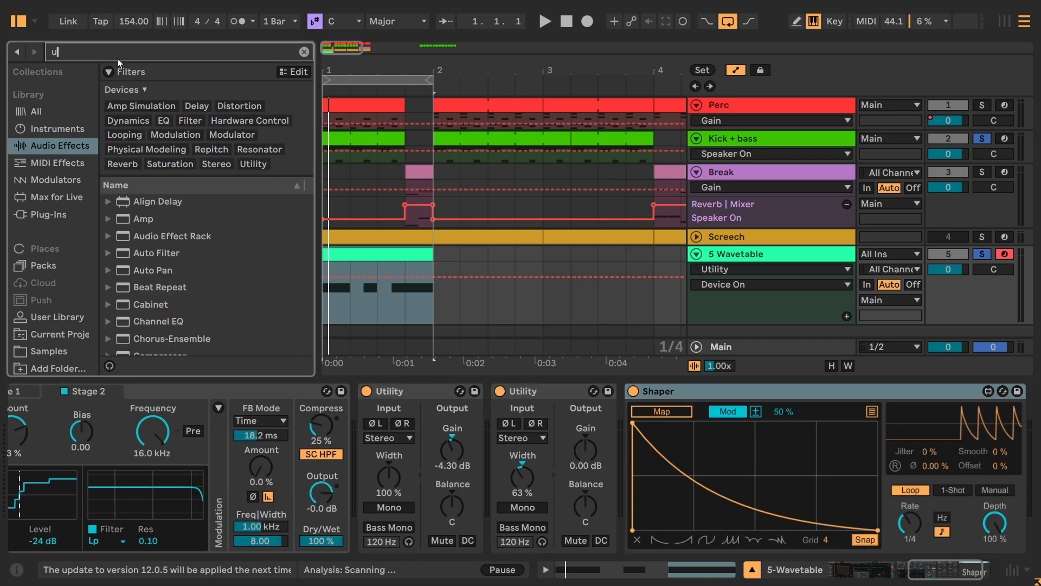
text(t)
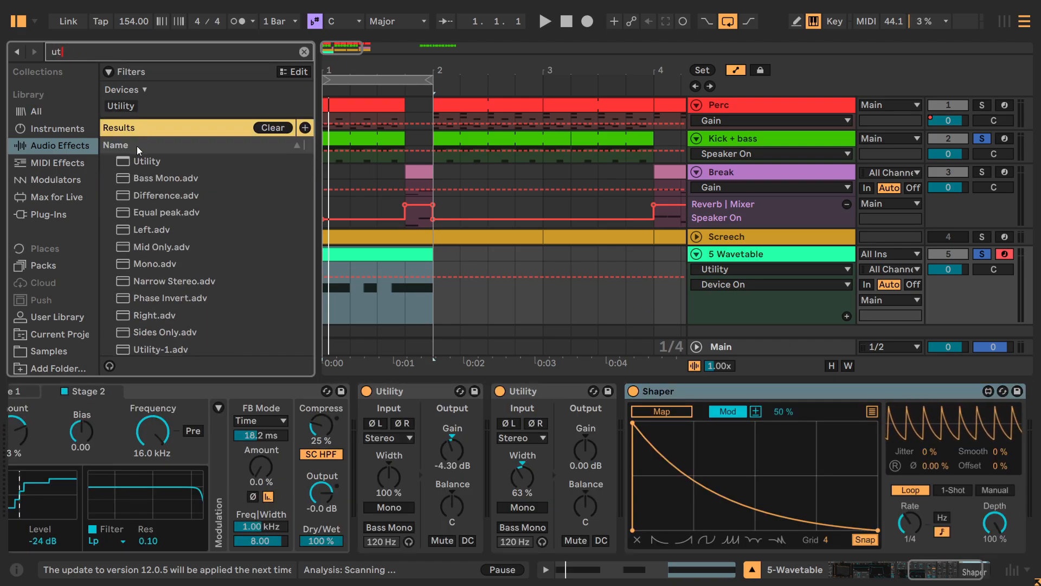
click(130, 160)
drag(130, 161, 976, 471)
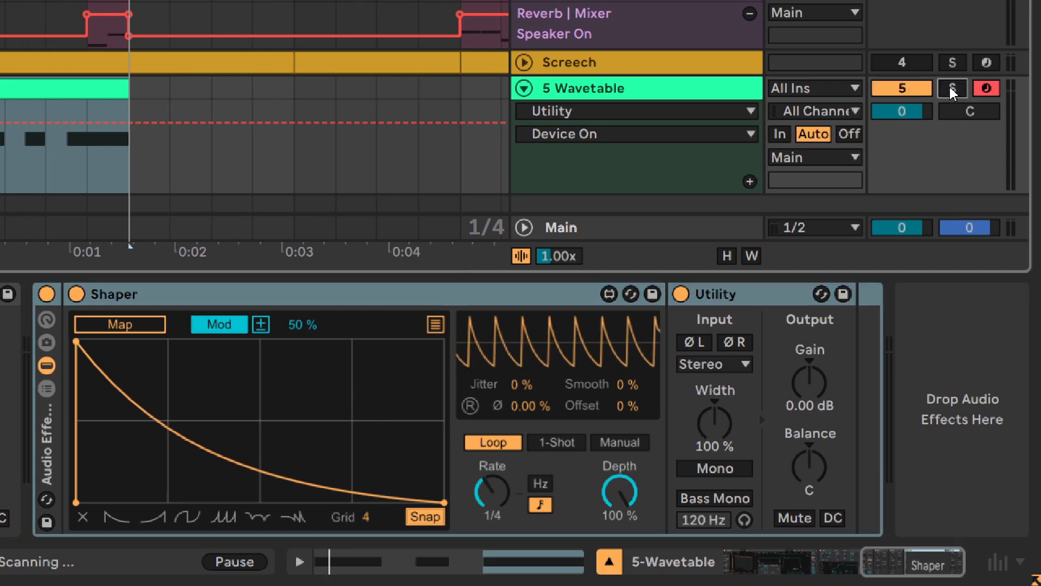
Step: Solo the 5 Wavetable track and map Shaper to the Gain of the Utility that follows it
click(951, 89)
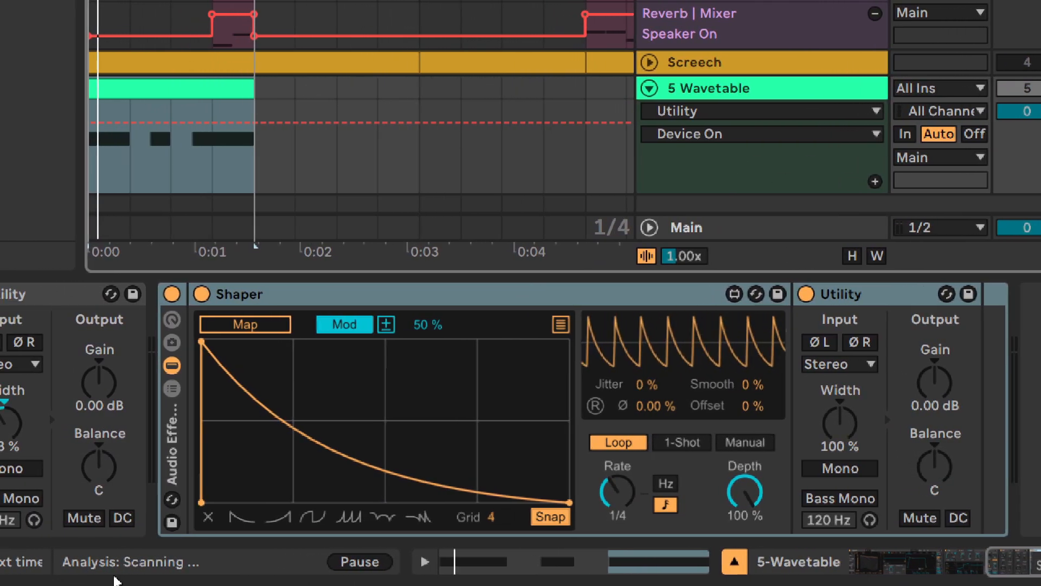
click(230, 324)
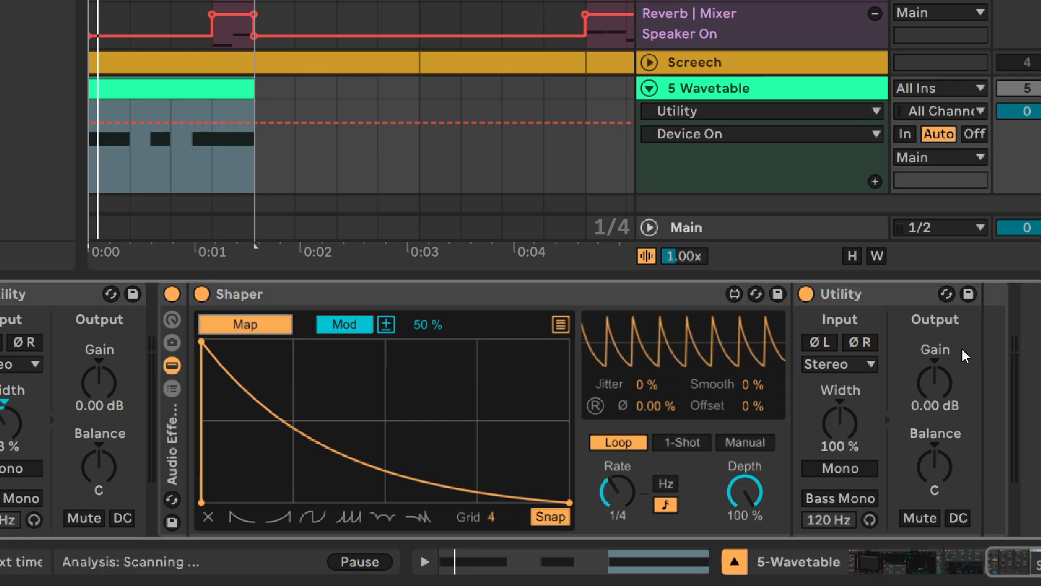
click(925, 384)
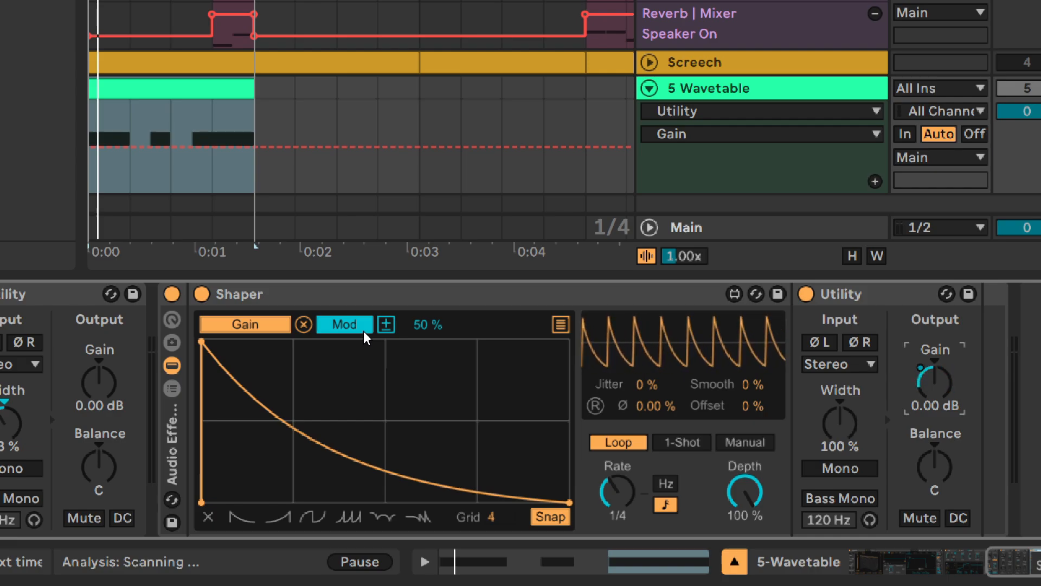
Step: Switch Shaper's Gain mapping from Mod to Remote and set the mapping's maximum to 50%
click(344, 325)
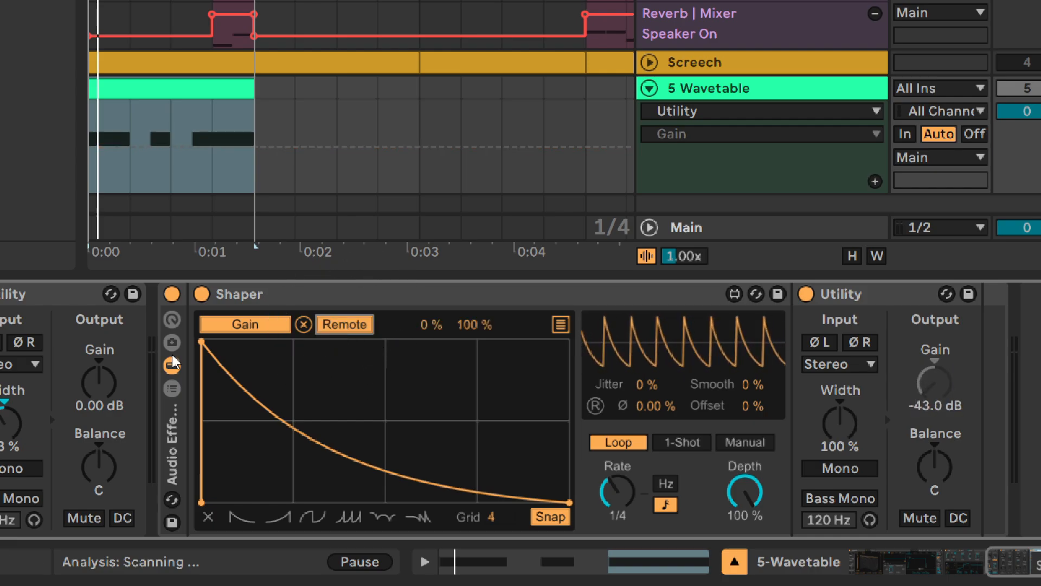
click(425, 330)
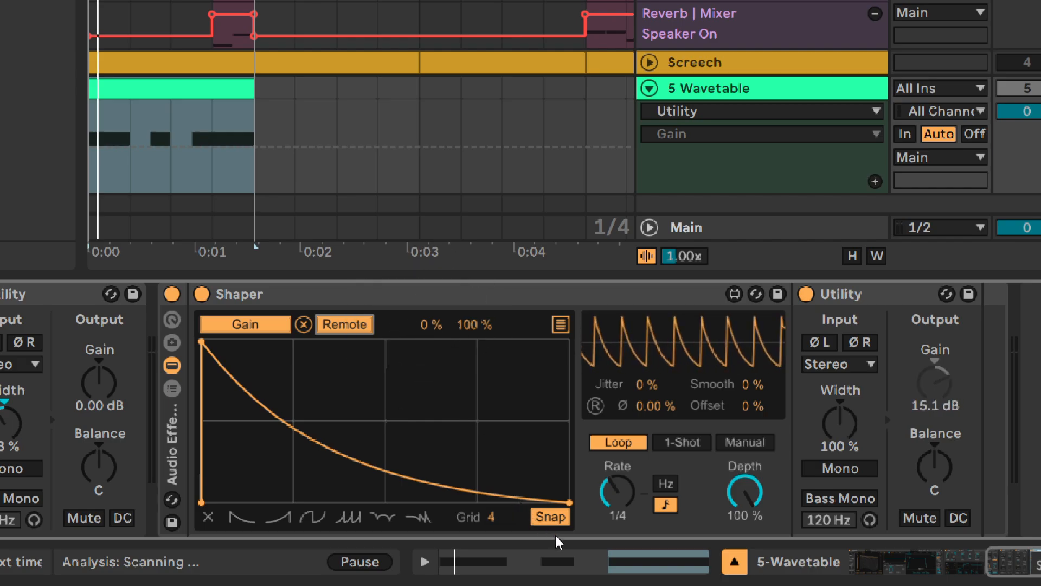
click(579, 509)
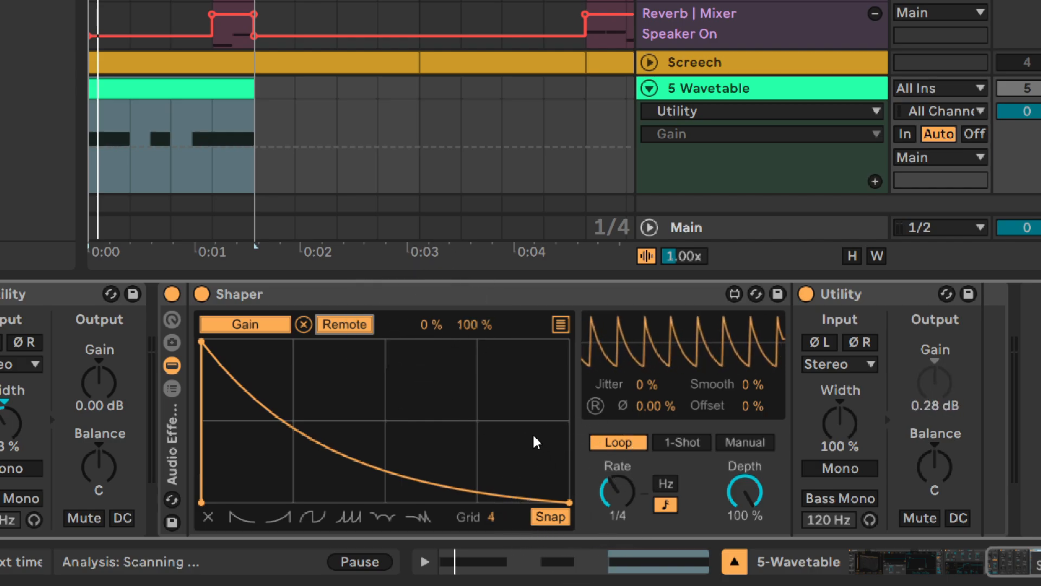
click(475, 324)
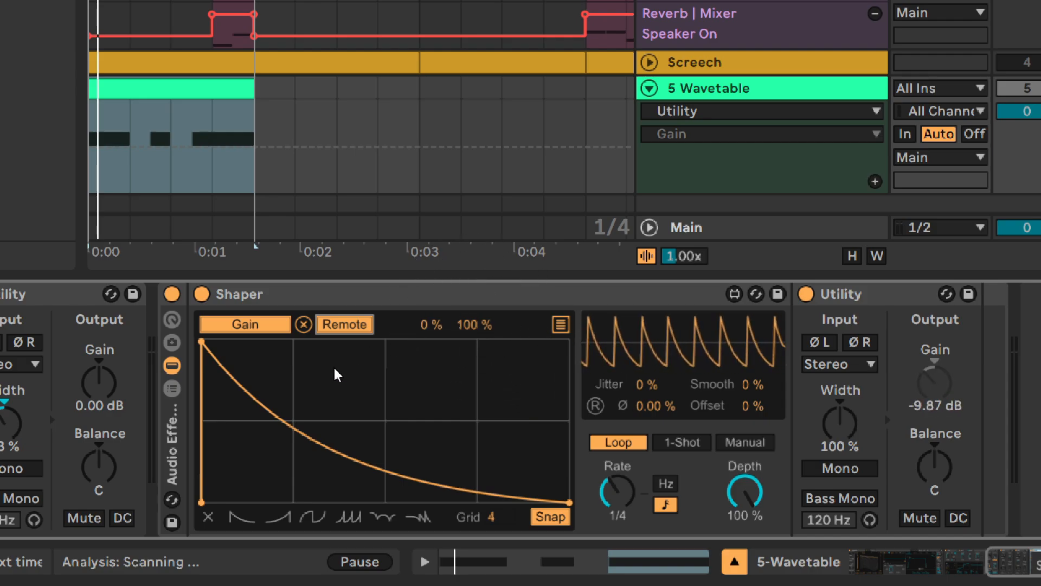
click(203, 347)
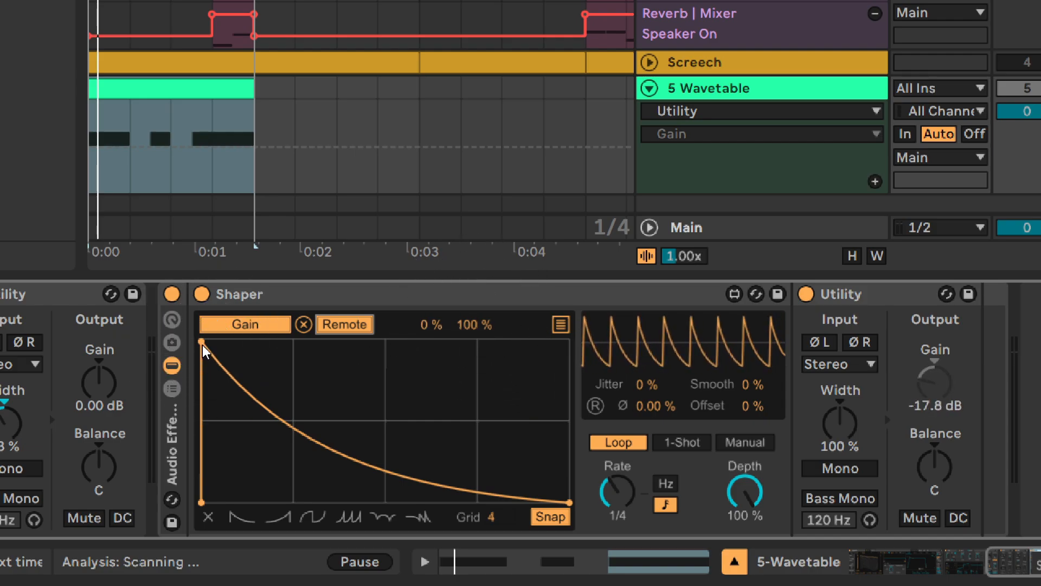
click(935, 383)
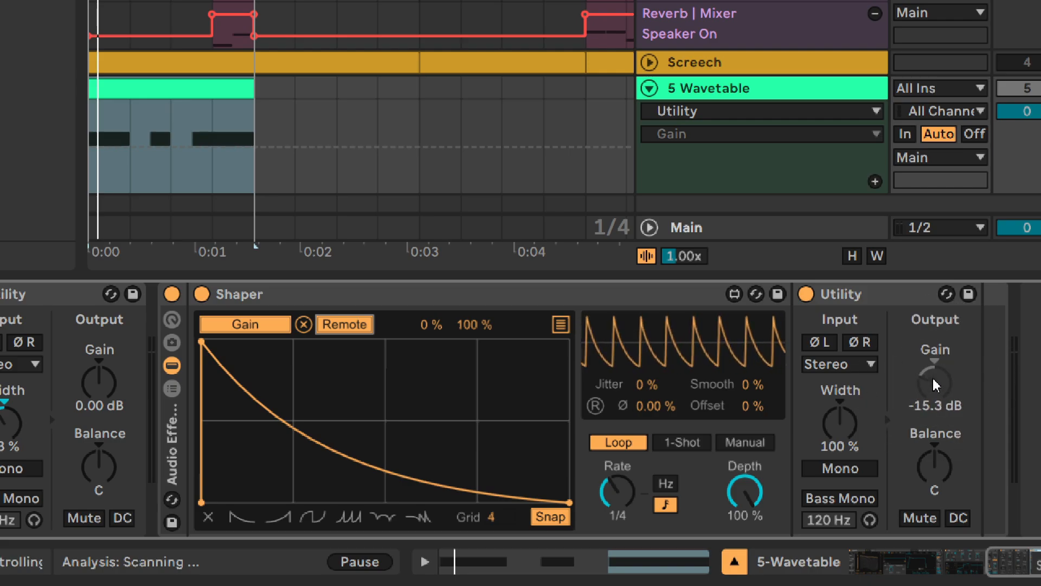
click(228, 387)
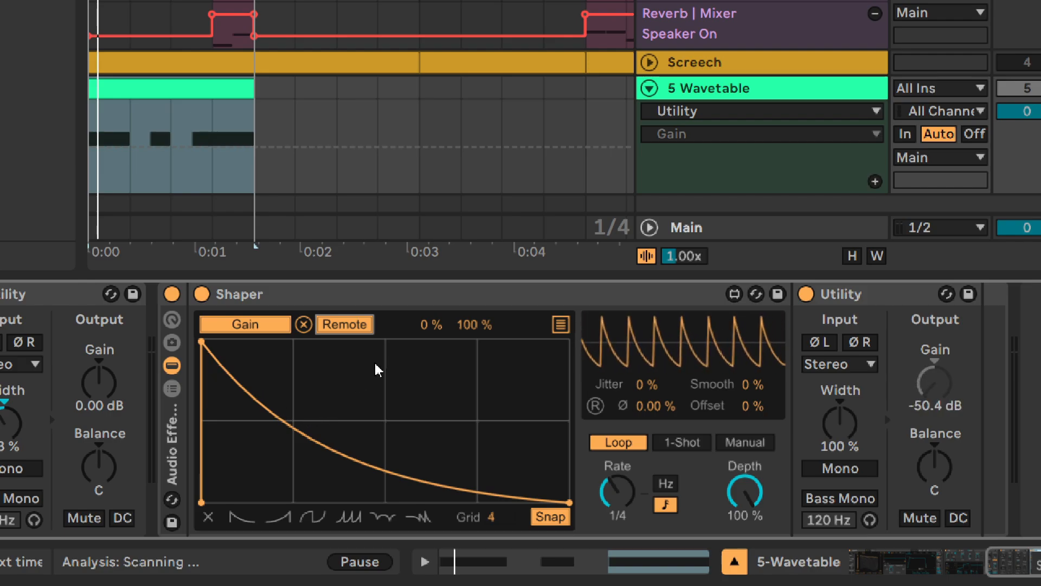
drag(477, 332, 477, 388)
Step: Play the loop and compare the sound with the Shaper rack off and on, leaving it enabled
key(space)
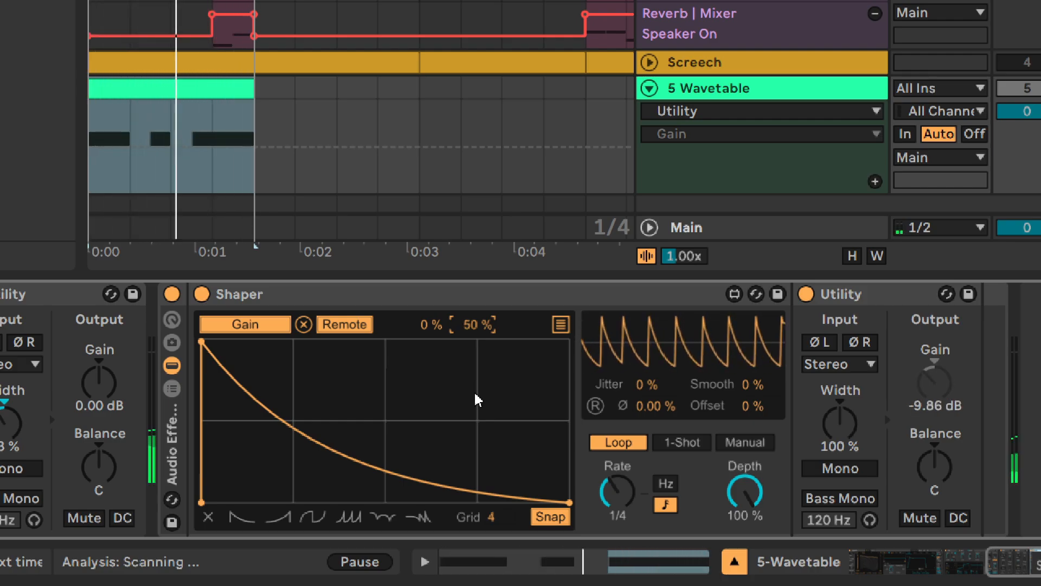
click(172, 294)
click(172, 294)
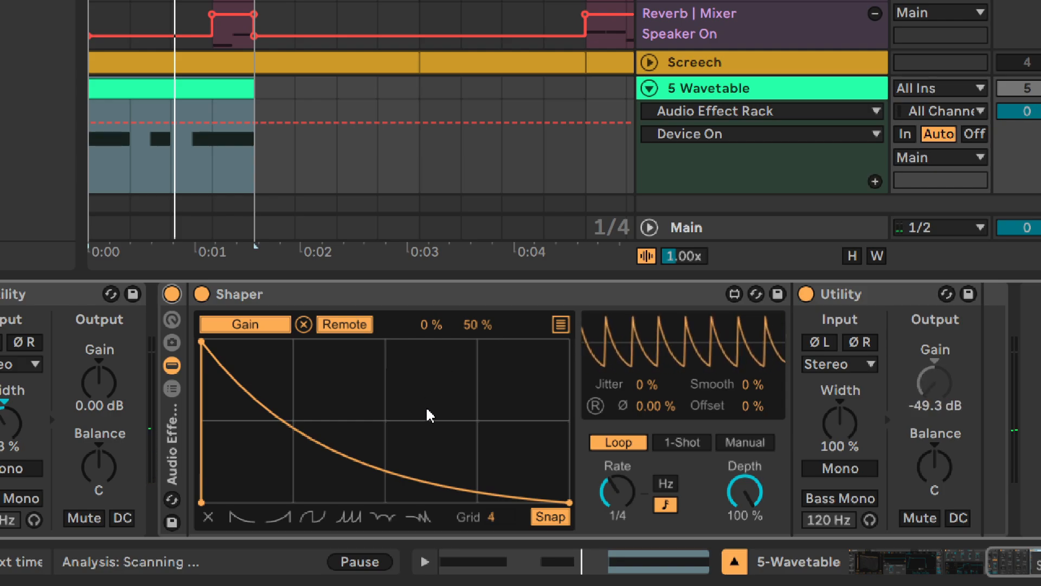
Step: Set Shaper's rate to 1/8 and its grid to 15 divisions
drag(610, 510, 465, 439)
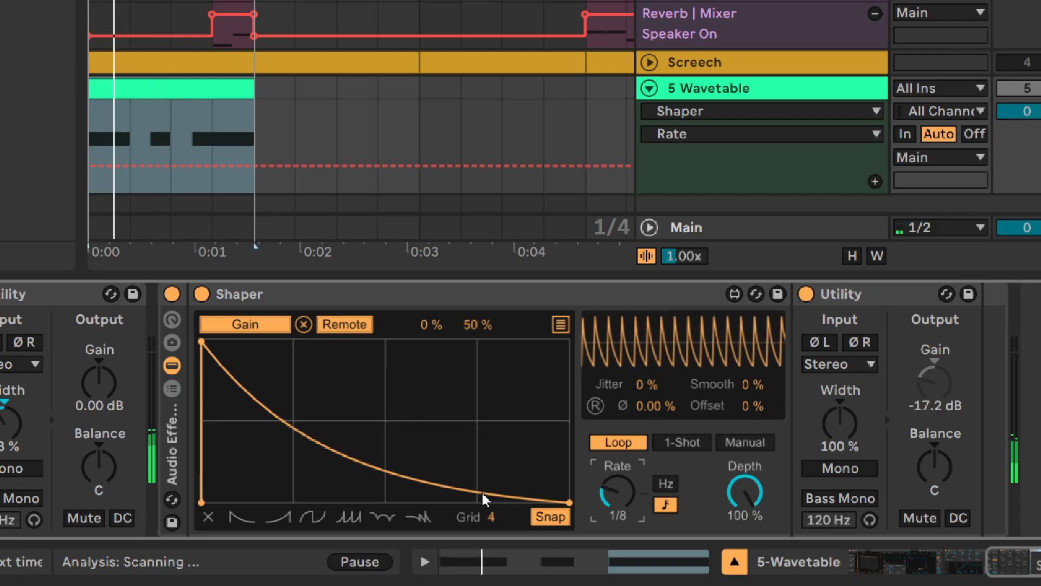
drag(491, 516, 490, 472)
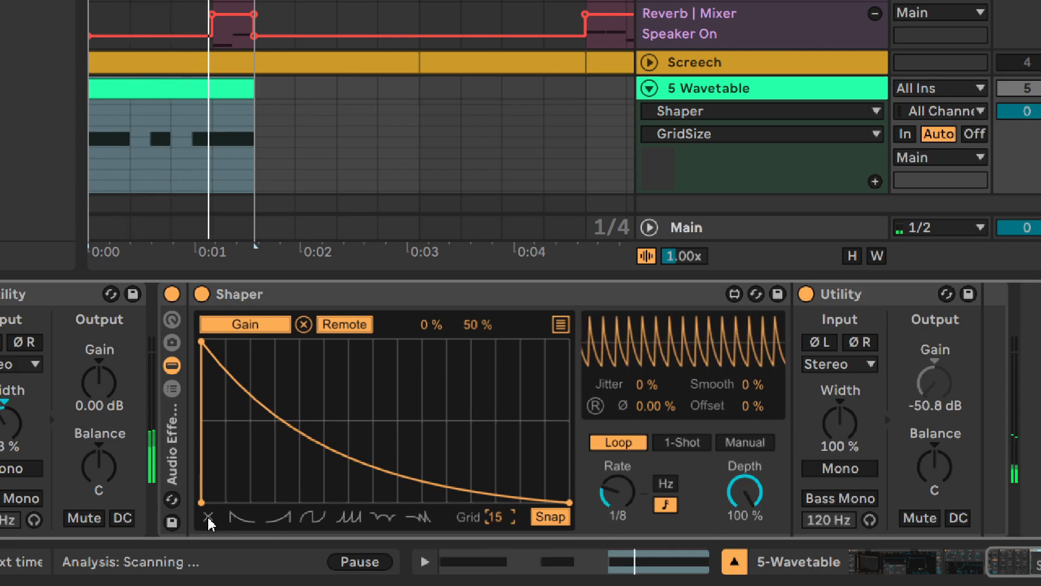
Step: Reshape Shaper's curve to hold at maximum up to the tenth grid line, then fall straight to zero at the eleventh
shift+click(201, 502)
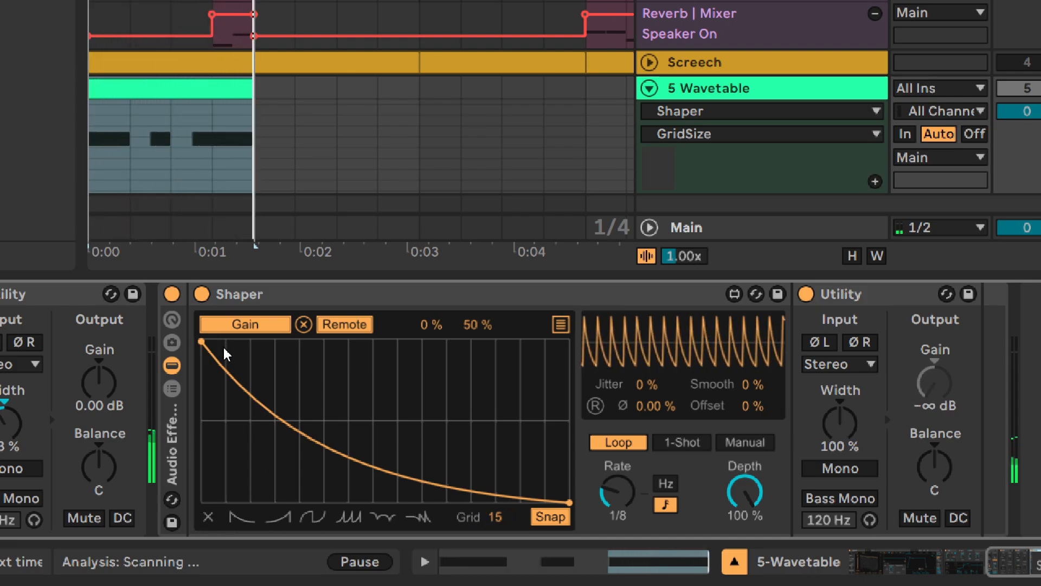
drag(228, 340, 448, 325)
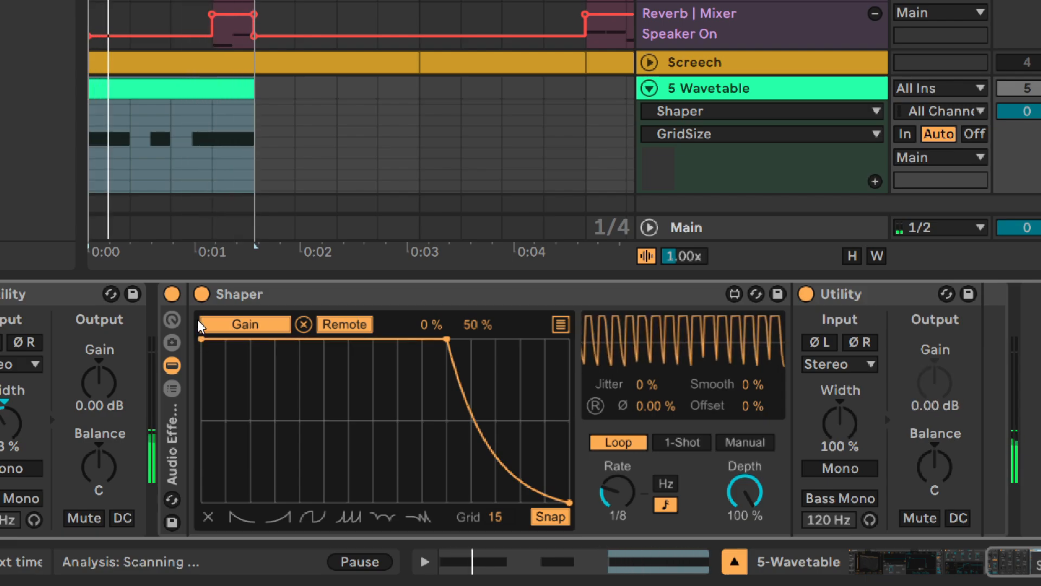
drag(499, 463, 469, 521)
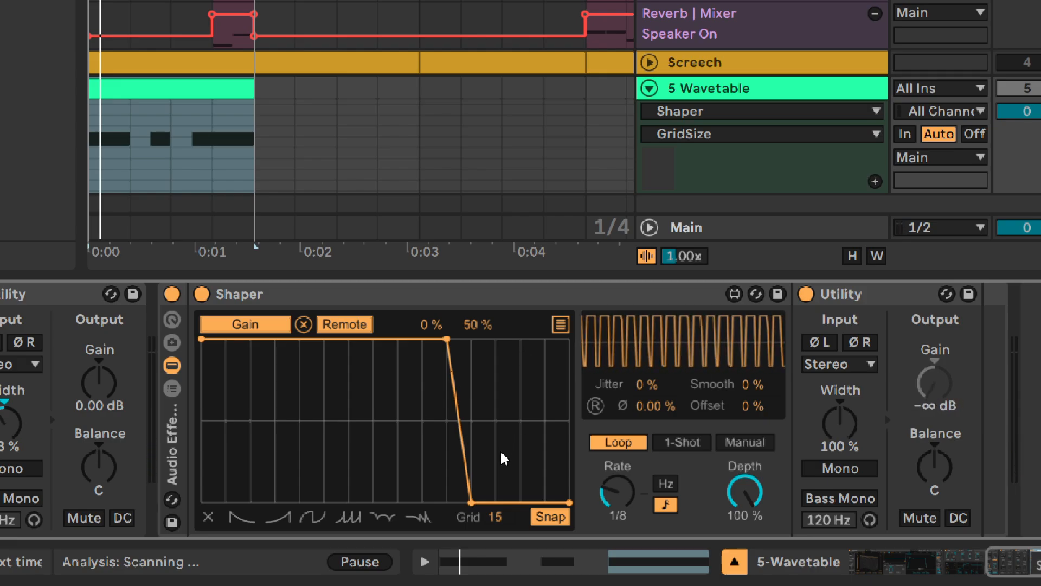
key(ctrl)
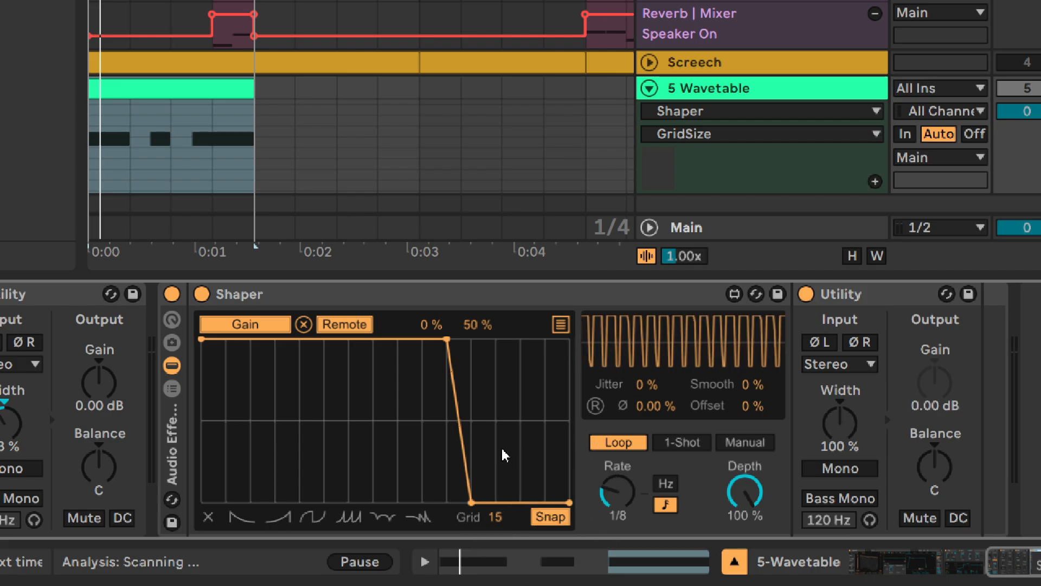
key(ctrl)
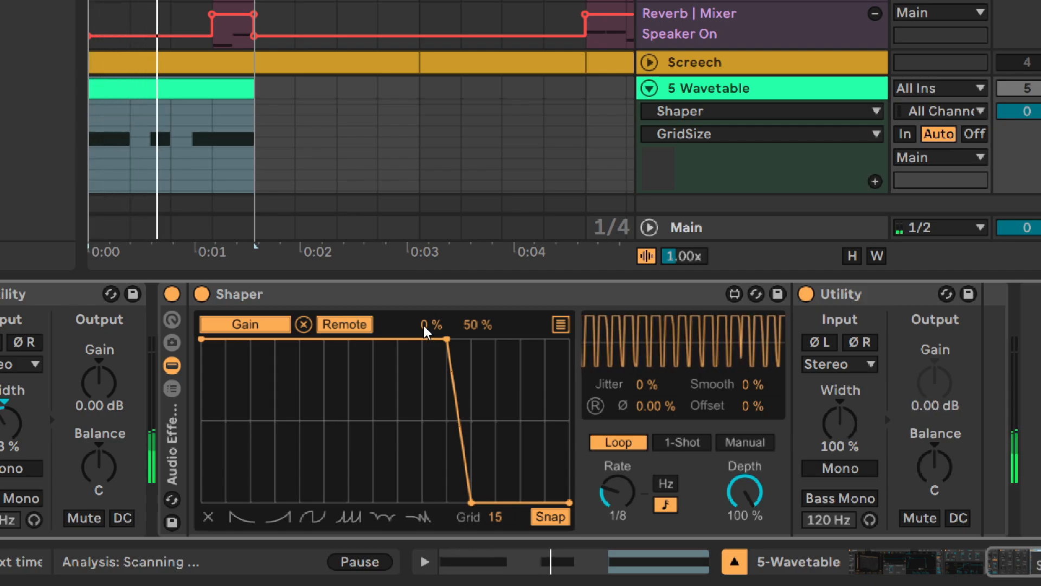
Step: Set the Gain mapping's minimum to 29% and compare the Shaper rack off and on, leaving it enabled
drag(432, 325, 432, 268)
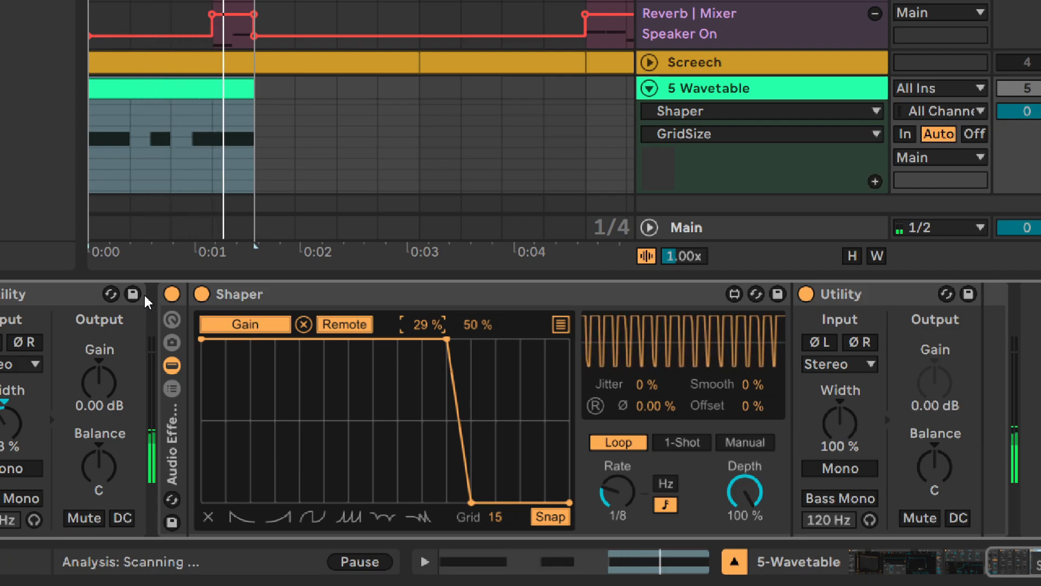
click(171, 294)
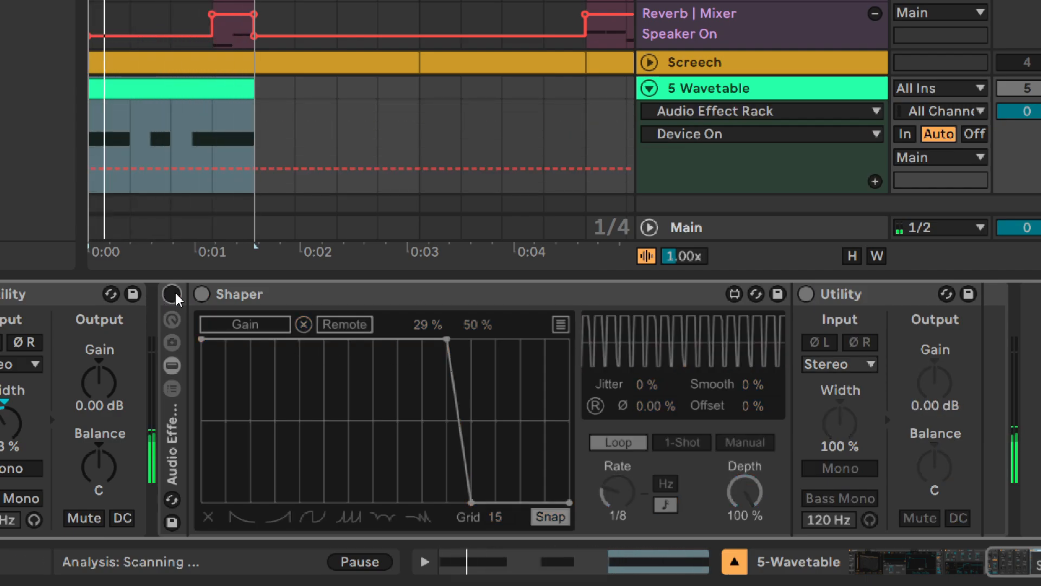
click(171, 294)
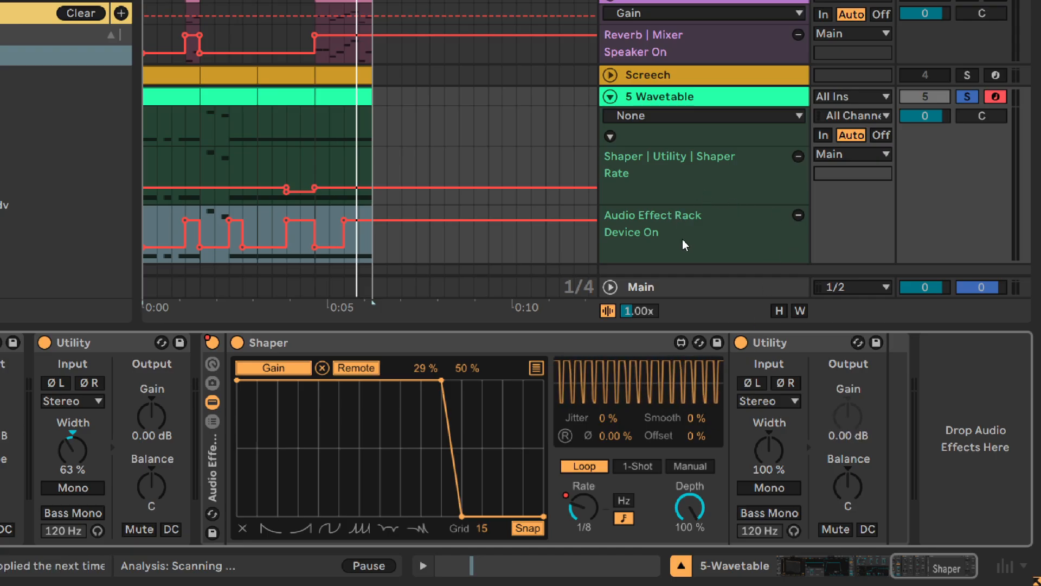
Step: Review the Shaper Rate and Audio Effect Rack Device On automation lanes of the 5 Wavetable track and play the loop
click(683, 239)
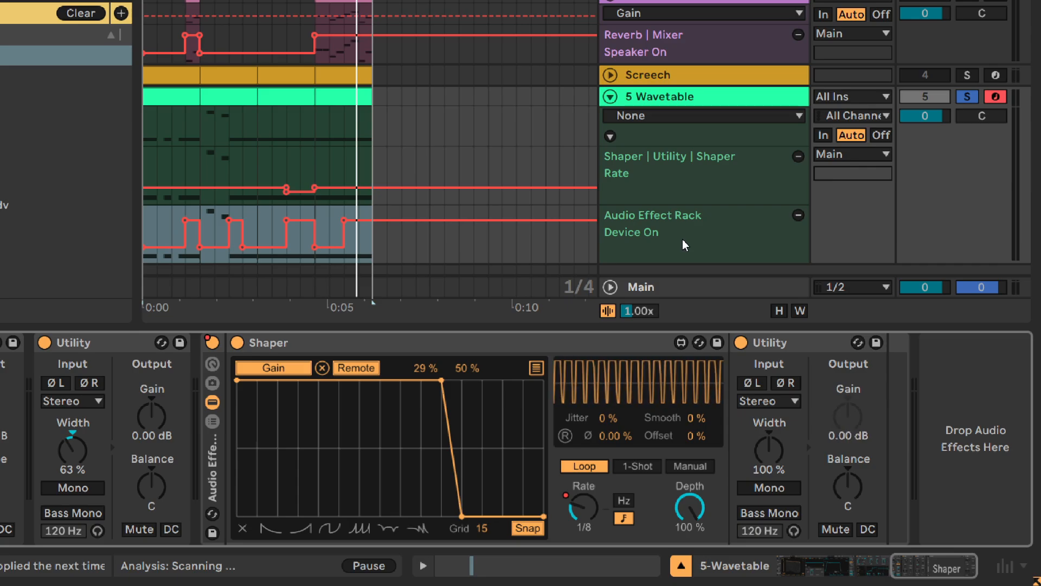
click(655, 170)
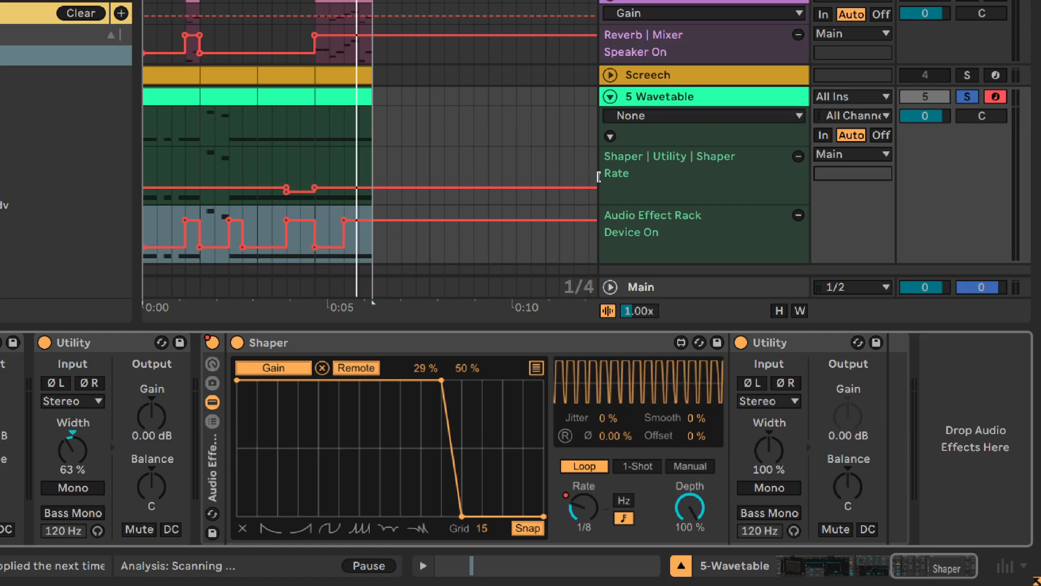
key(space)
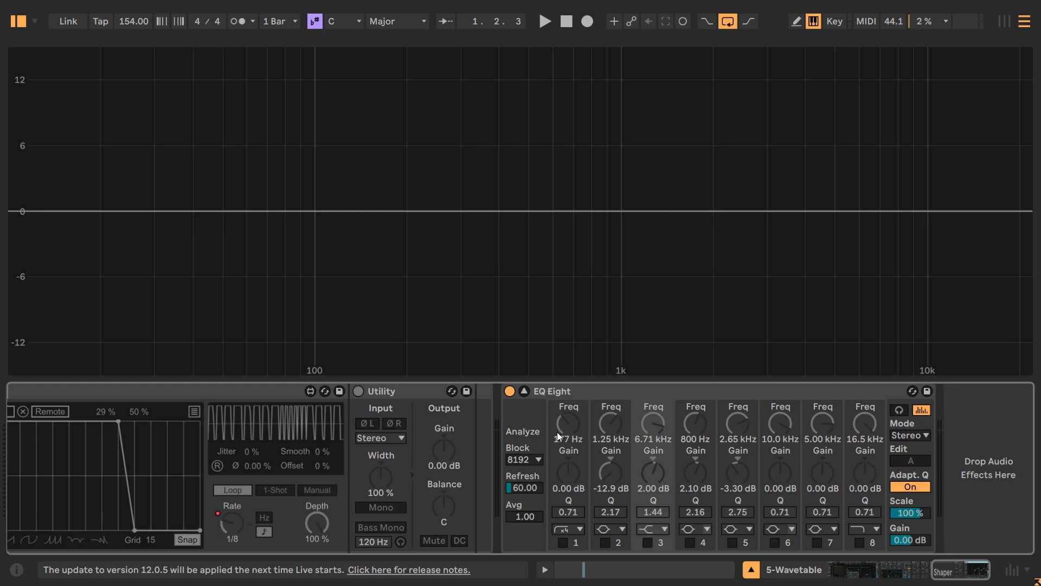
Step: Start playback and enable EQ Eight's band 1 low cut at 177 Hz
key(space)
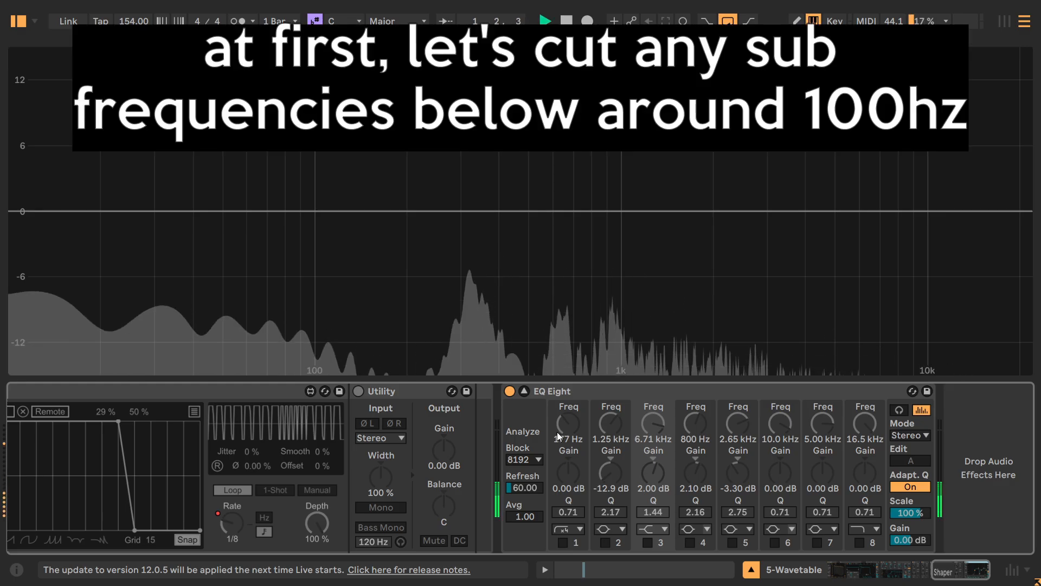
click(563, 542)
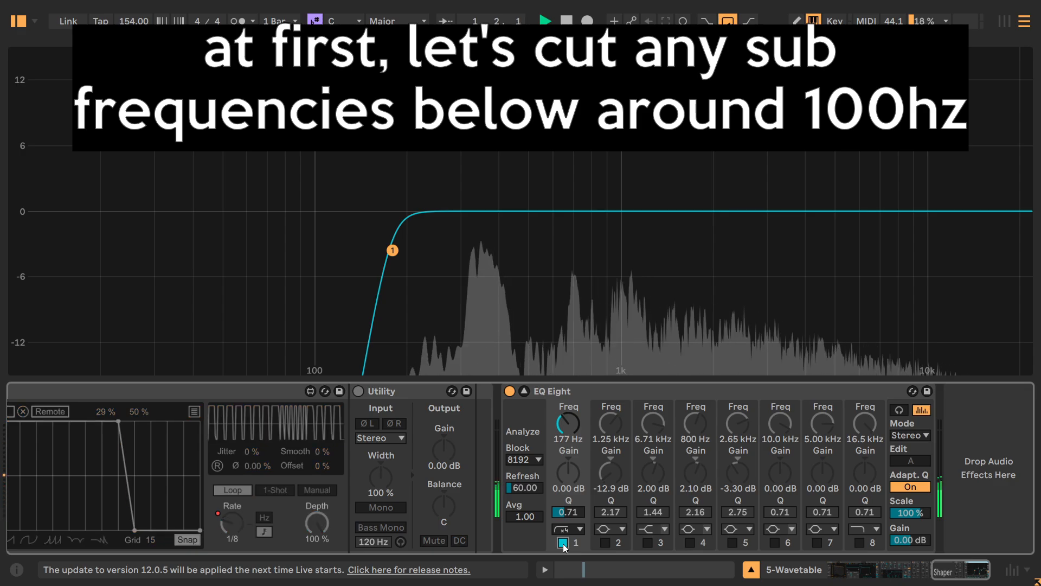
Step: Enable EQ Eight's band 2 cut of -12.9 dB at 1.25 kHz, comparing it off and on and leaving it enabled
click(605, 542)
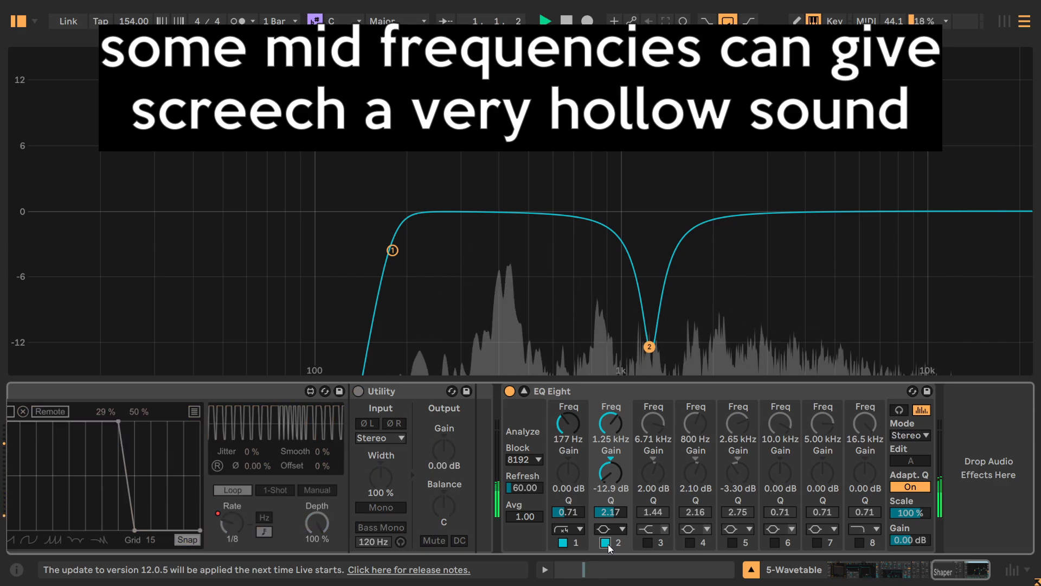
click(607, 544)
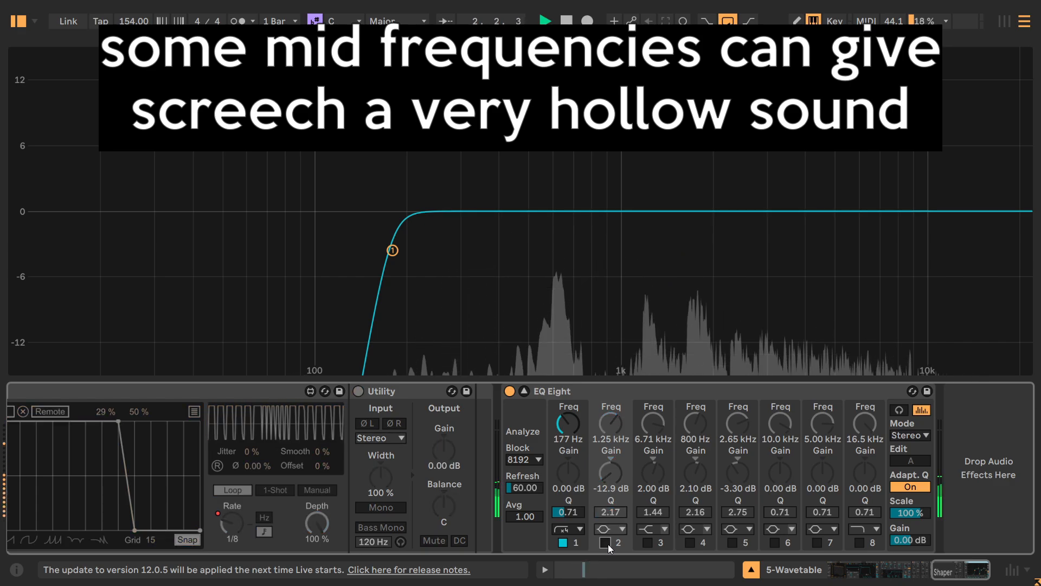
click(607, 545)
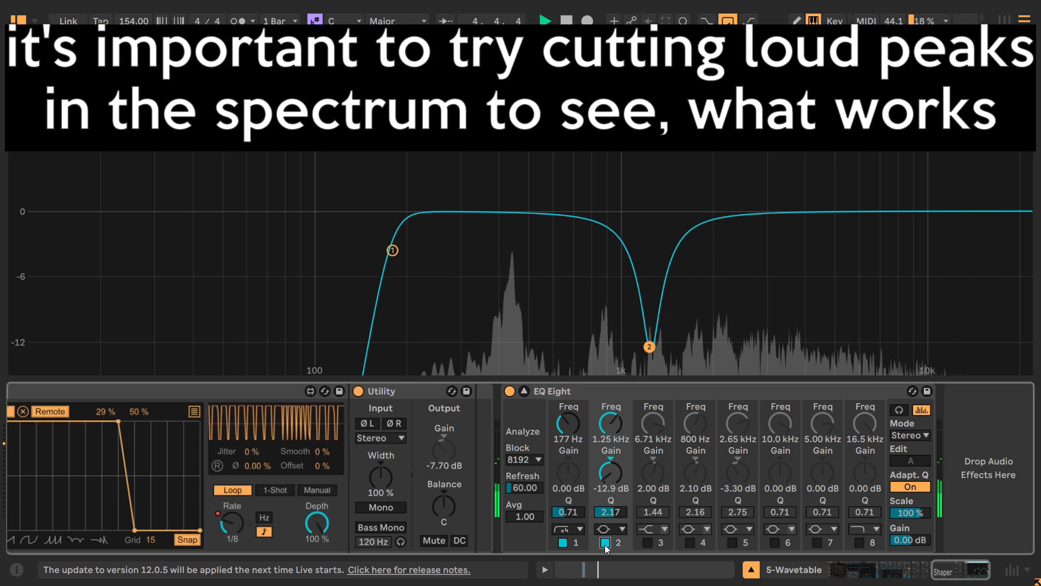
click(605, 544)
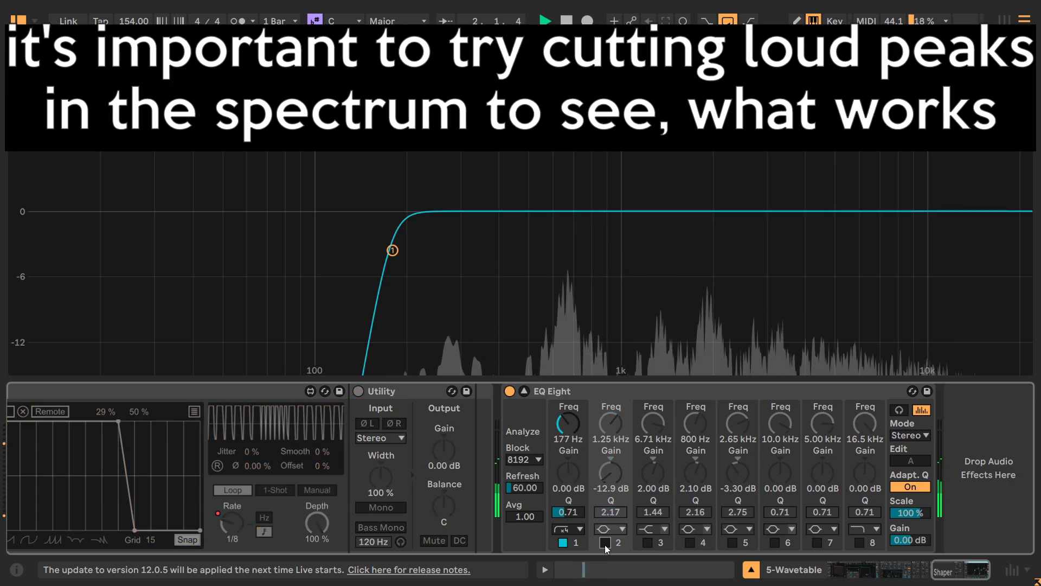
click(604, 543)
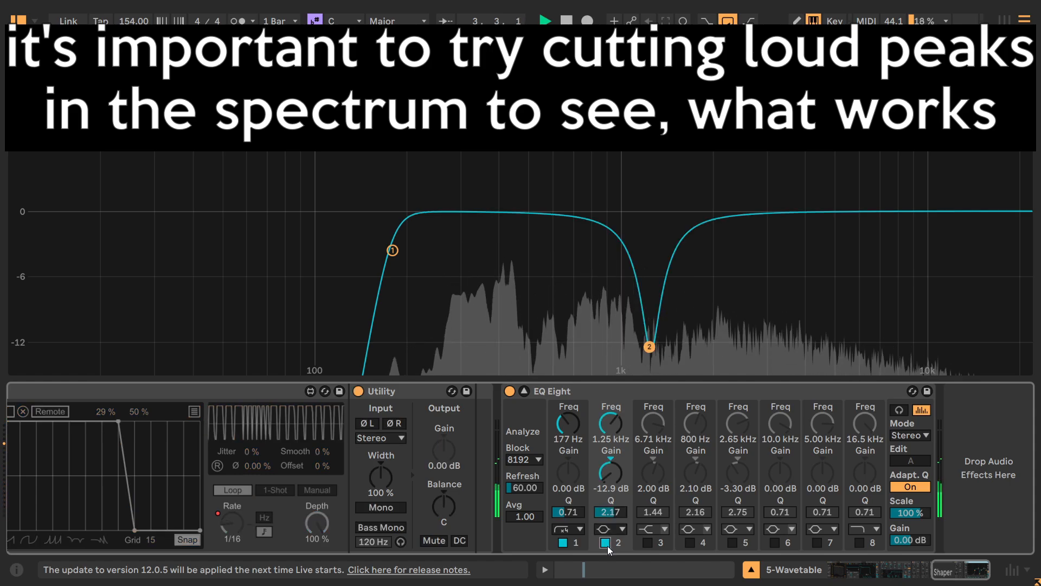
Step: Enable EQ Eight's band 3 high shelf of 2.00 dB at 6.71 kHz, comparing it off and on and leaving it enabled
click(649, 543)
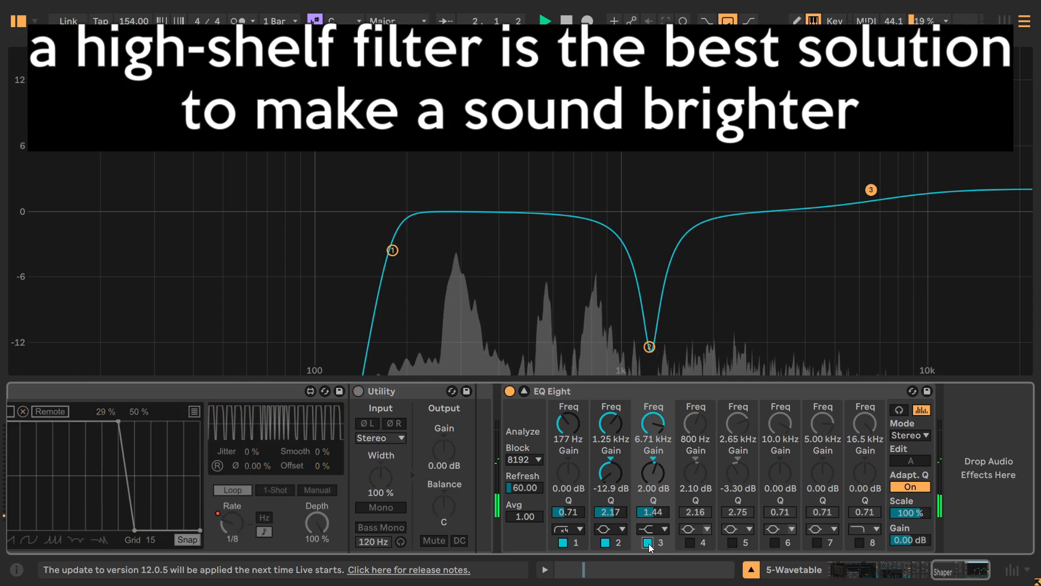
click(649, 543)
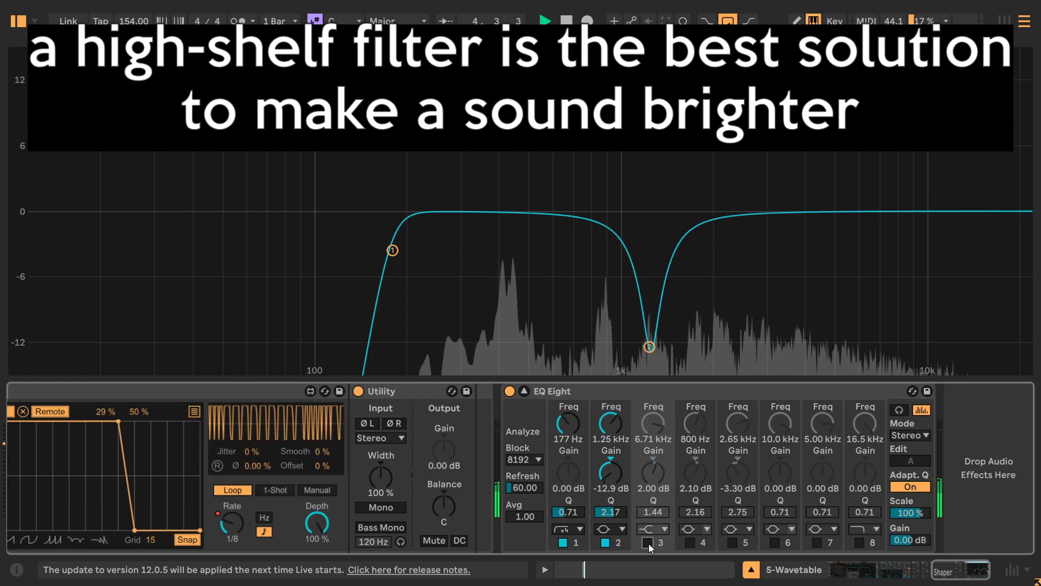
click(648, 543)
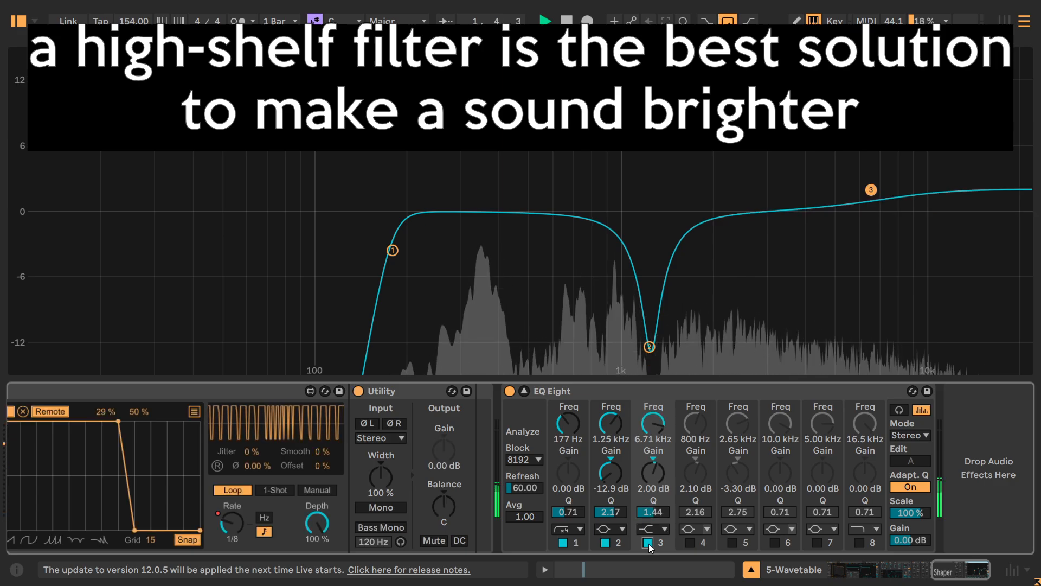
Step: Enable EQ Eight's band 4 boost of 2.10 dB at 800 Hz, comparing it off and on and leaving it enabled
click(690, 543)
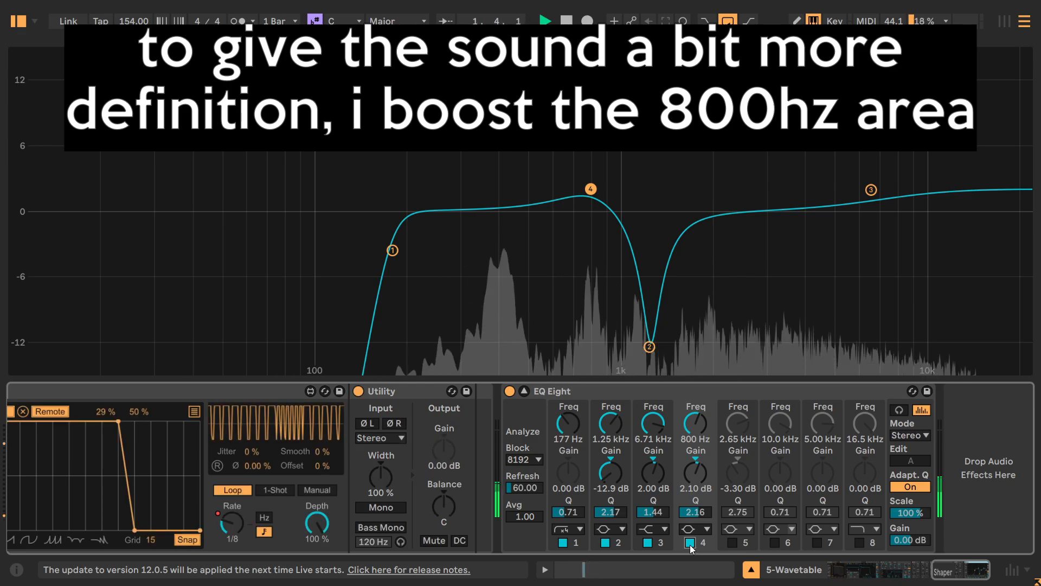
click(690, 543)
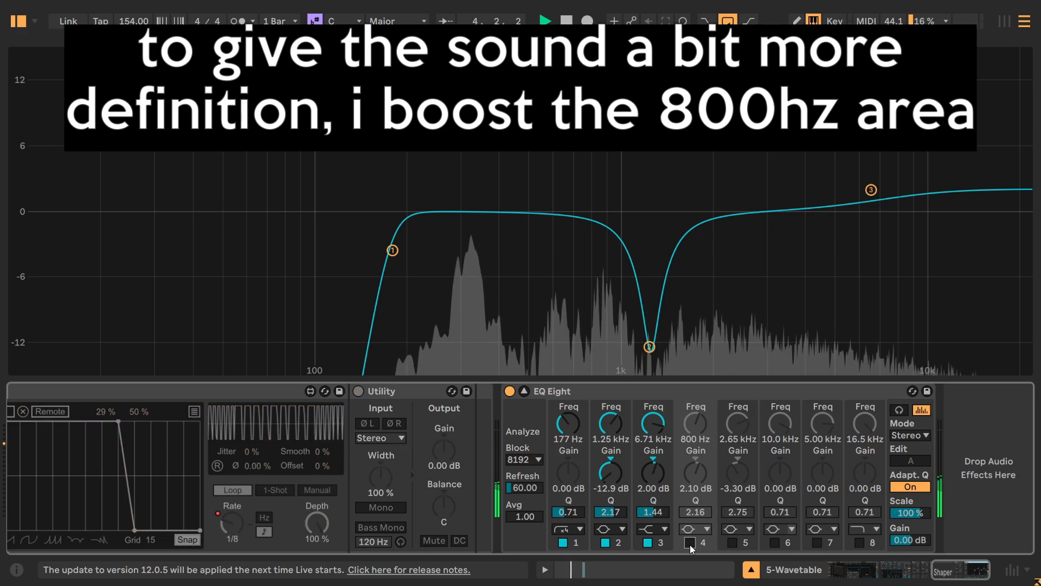
click(690, 543)
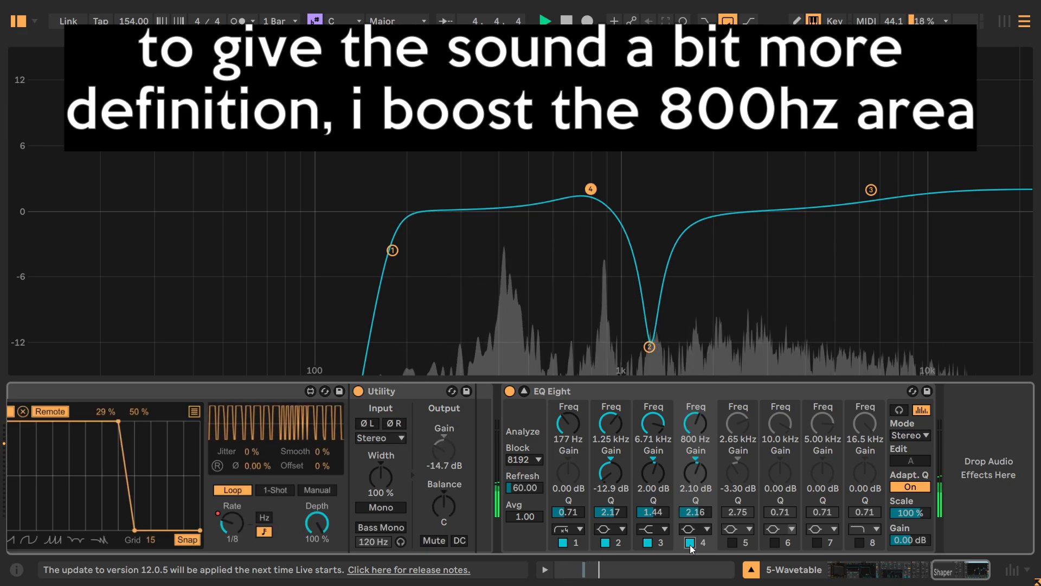
Step: Enable EQ Eight's band 5 cut of -3.30 dB at 2.65 kHz, comparing it off and on and leaving it enabled
click(731, 542)
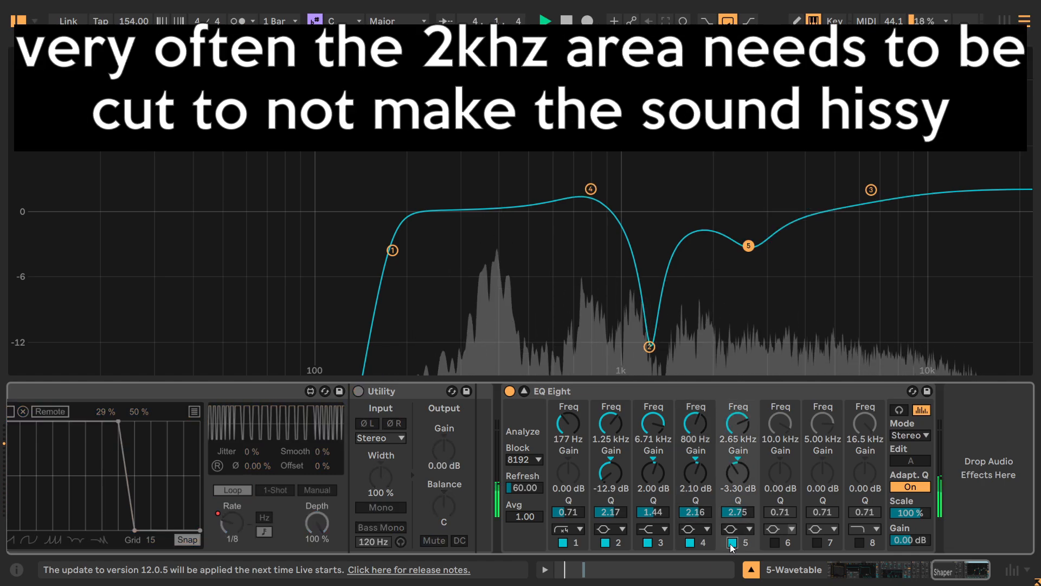
click(731, 542)
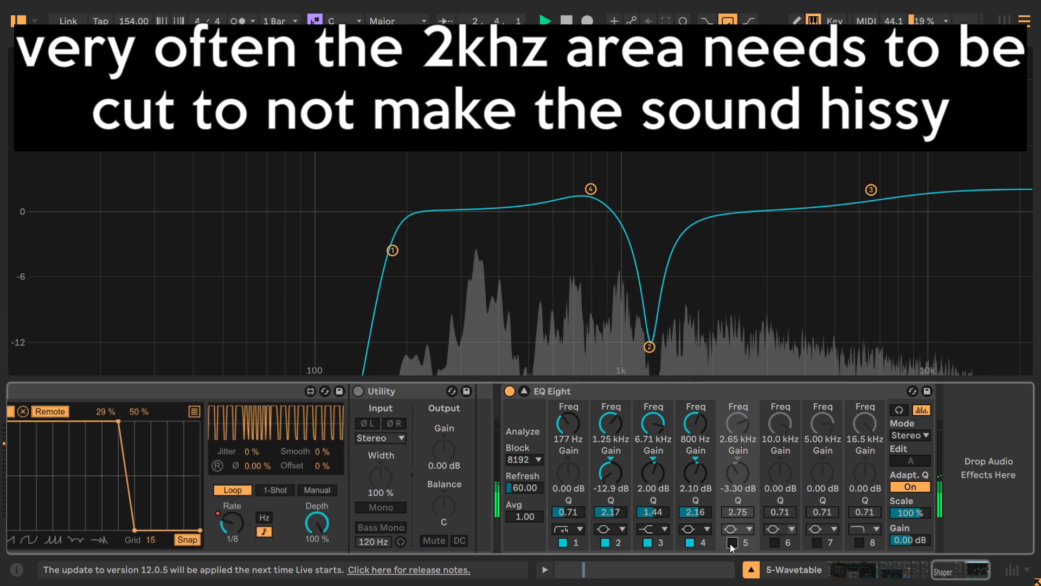
click(732, 542)
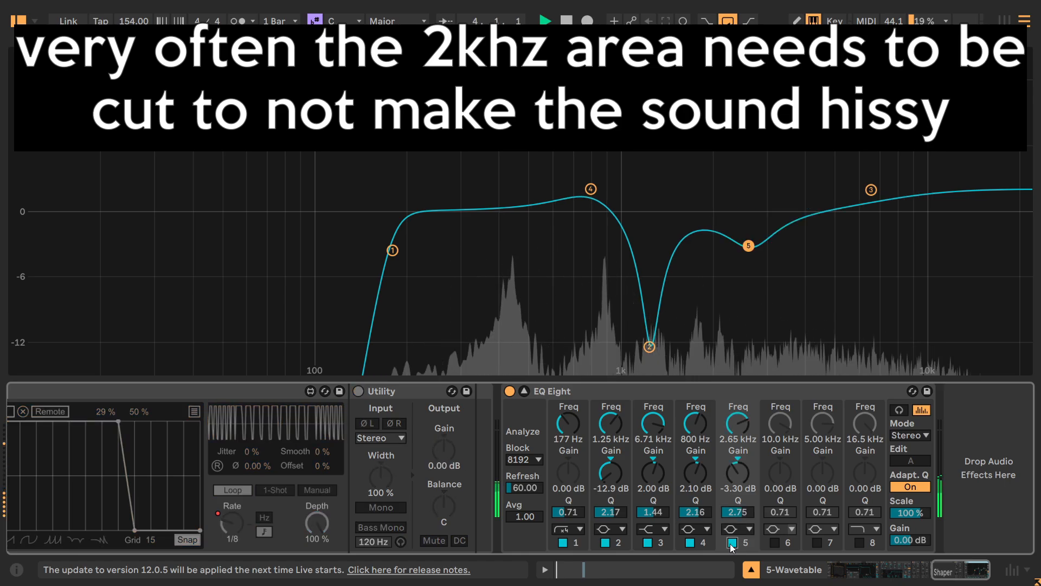
Step: Enable EQ Eight's band 8 high cut at 16.5 kHz, comparing it off and on and leaving it enabled
click(858, 544)
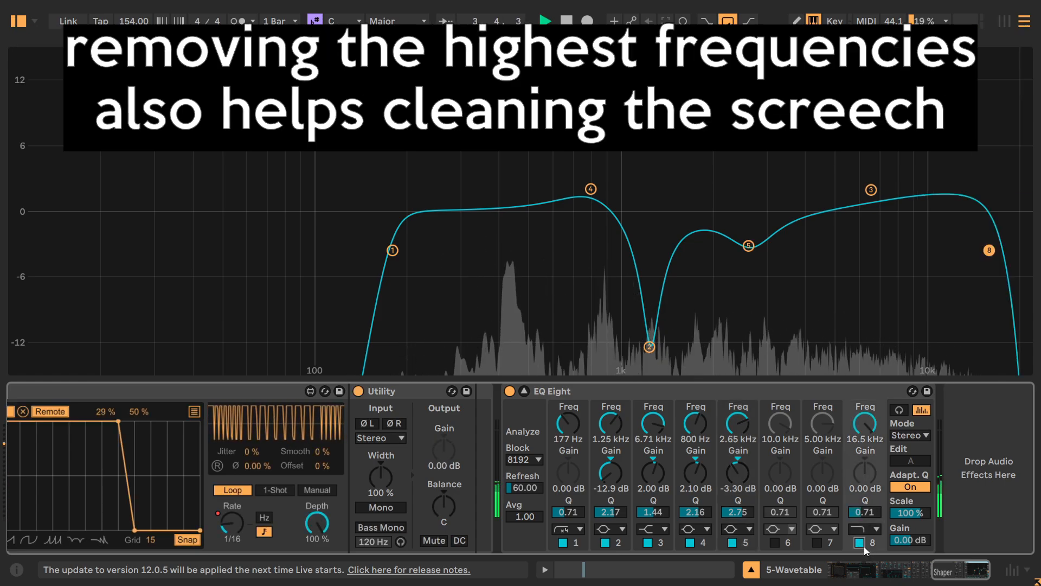
click(861, 545)
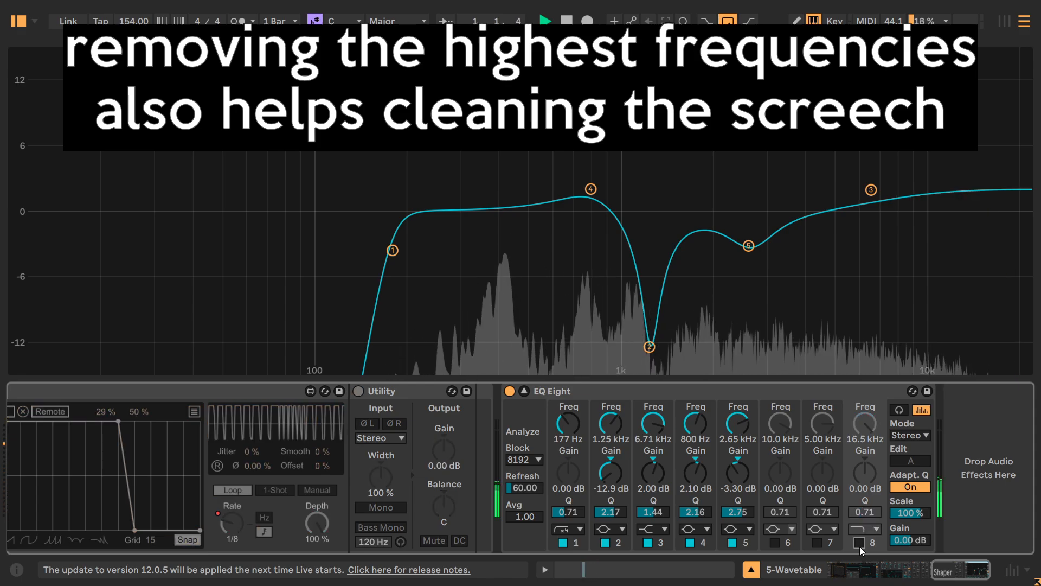
click(860, 545)
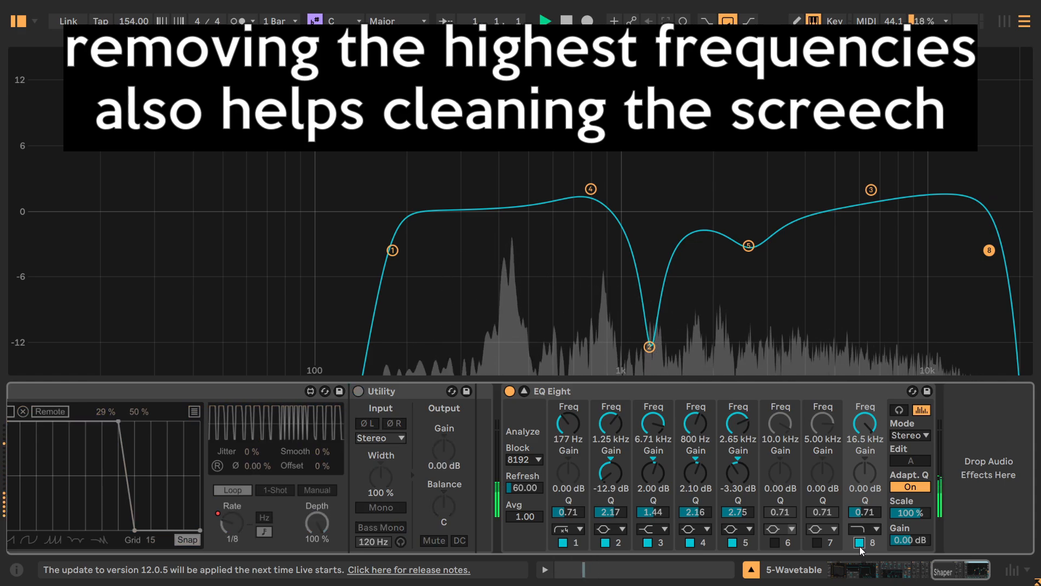
Step: Compare the screech with EQ Eight bypassed and active, leave it active, and collapse its expanded display
click(510, 390)
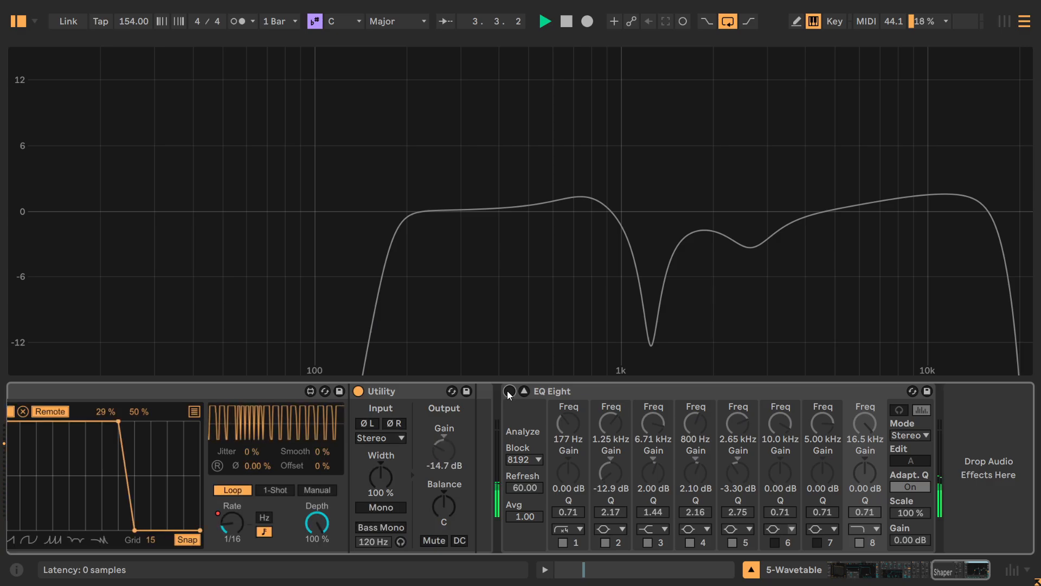
click(509, 391)
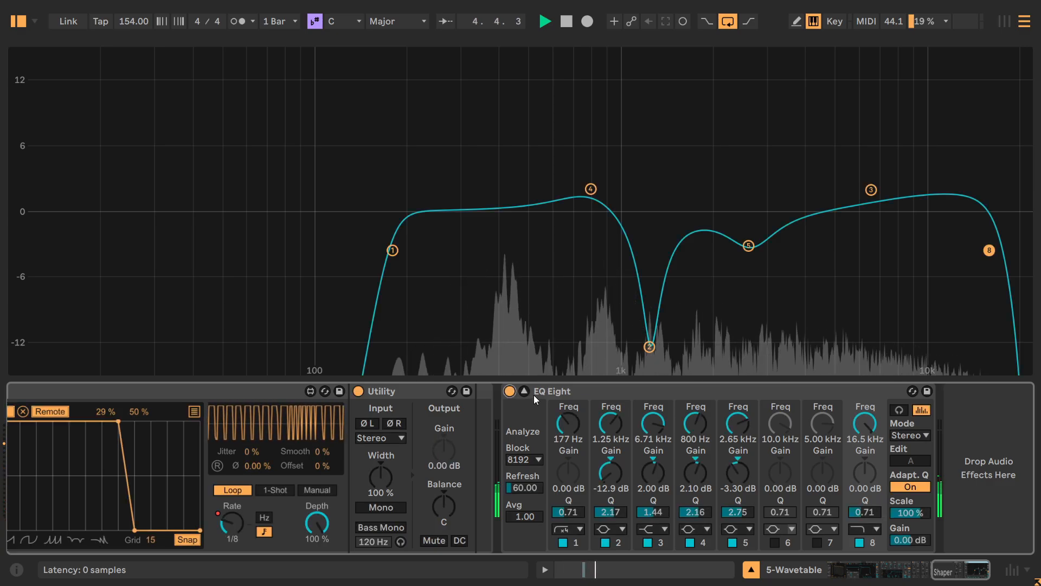
click(526, 392)
Step: Search the audio effects for "audio", add an Audio Effect Rack after EQ Eight, and show its chain list
click(190, 52)
key(BackSpace)
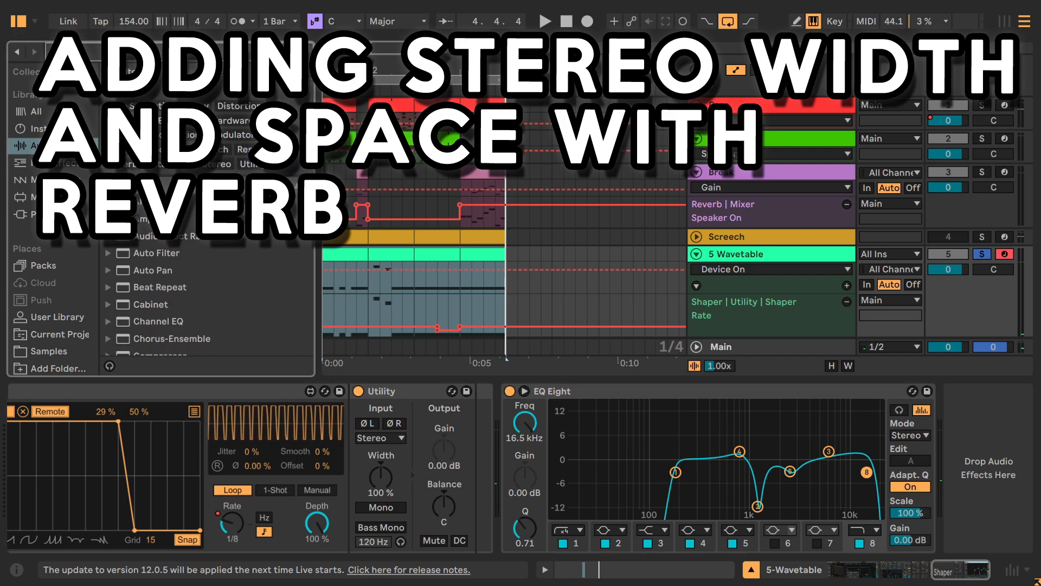
text(audio)
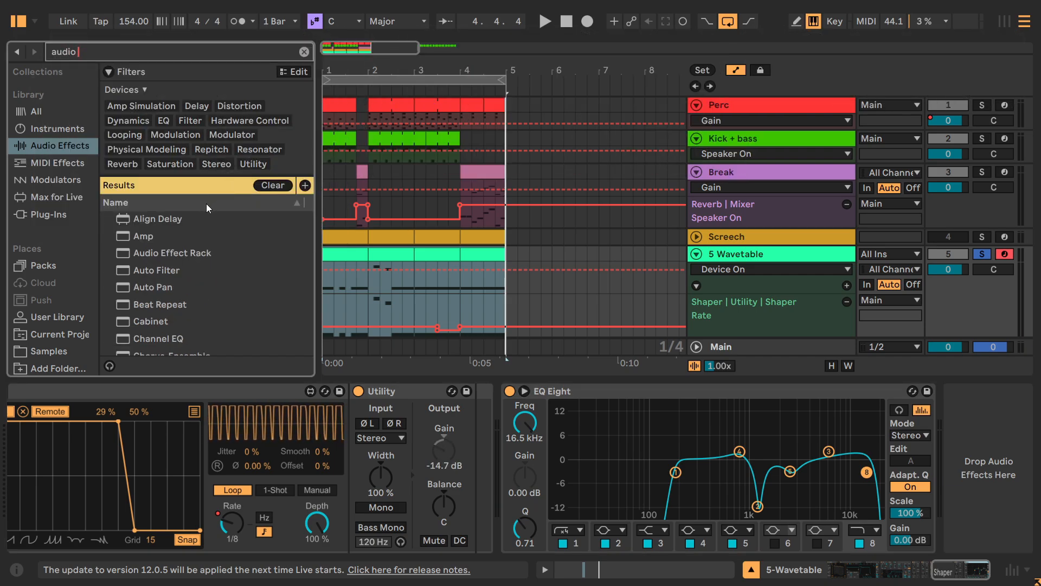
drag(149, 254, 996, 525)
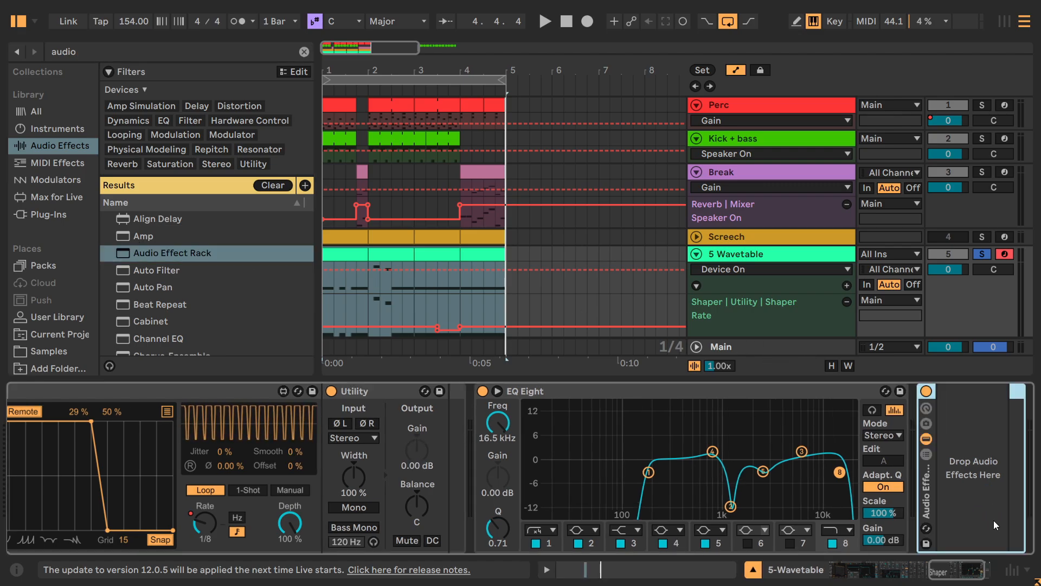
click(927, 454)
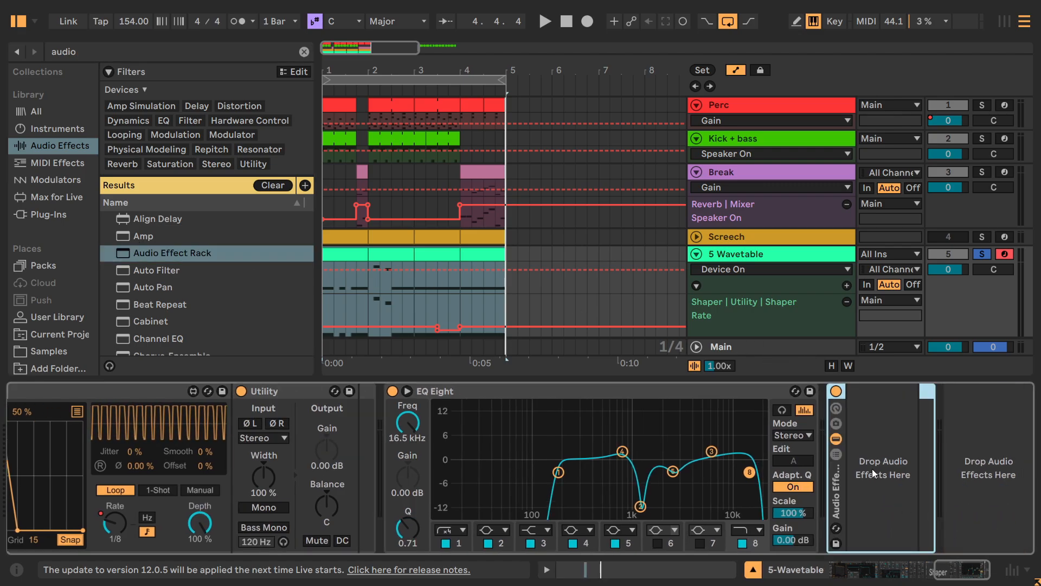
click(836, 455)
Step: Create a chain in the Audio Effect Rack and name it Dry
drag(957, 575, 976, 575)
right_click(698, 484)
click(713, 493)
key(ctrl+z)
right_click(682, 488)
key(ctrl+r)
text(Dry)
key(Return)
Step: Set up a second chain below Dry in the rack and name it Reverb
right_click(682, 488)
key(ctrl+r)
text(Reverb)
key(Return)
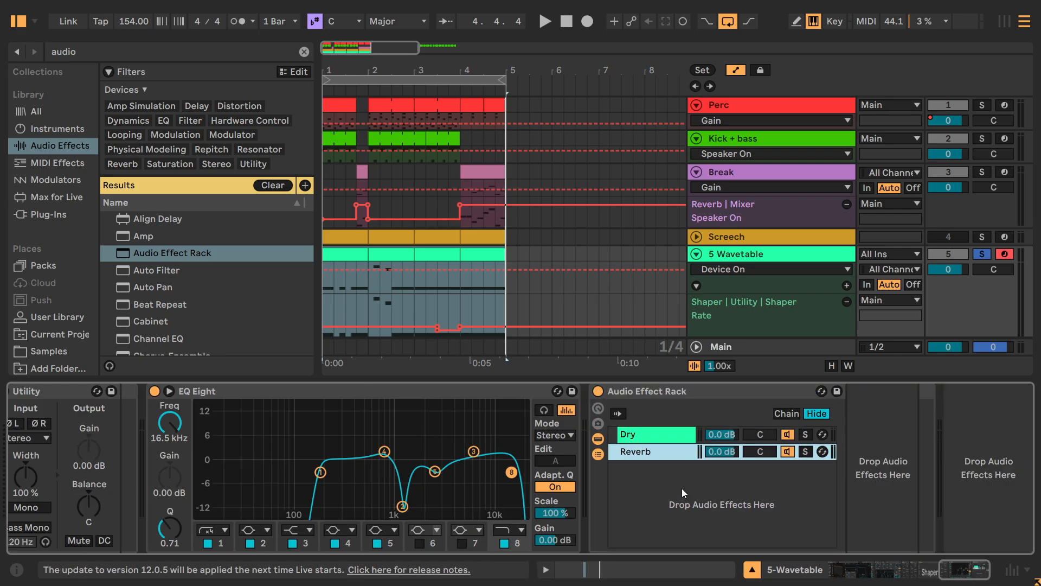
Step: Select the rack's Reverb chain and look through the audio effects for a reverb device
click(653, 435)
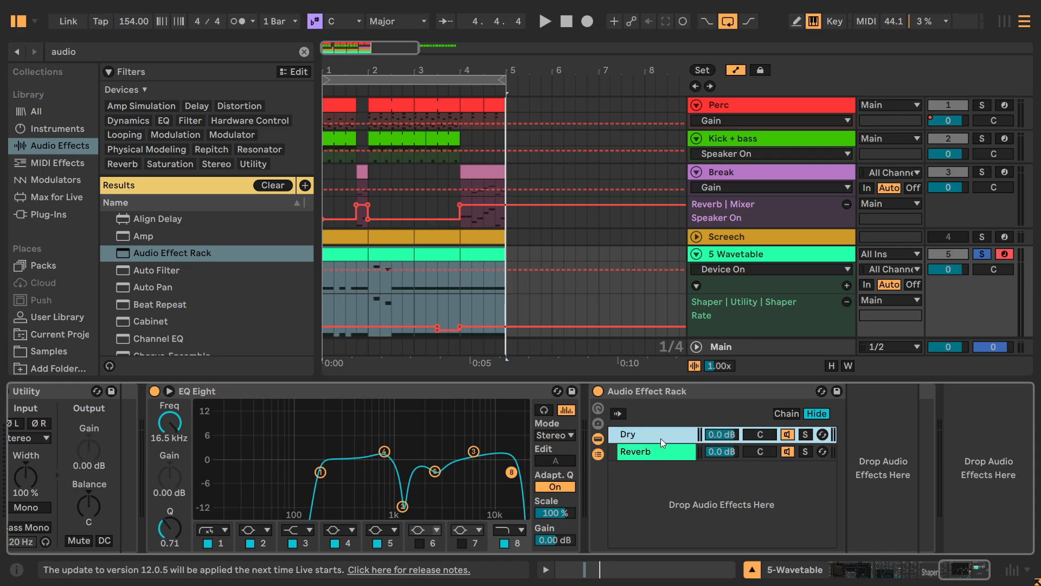
click(660, 452)
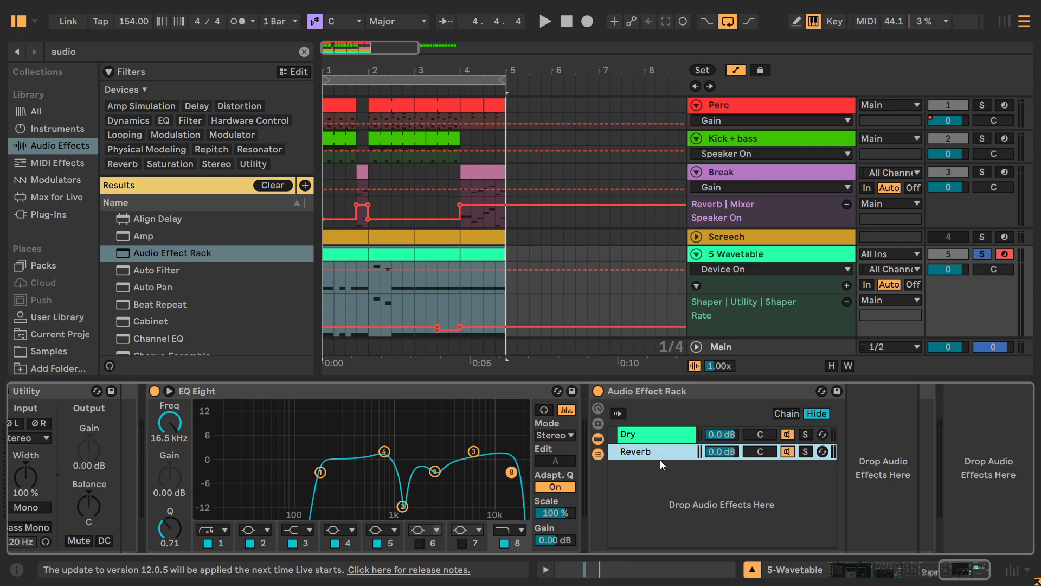
scroll(265, 280, down, 15)
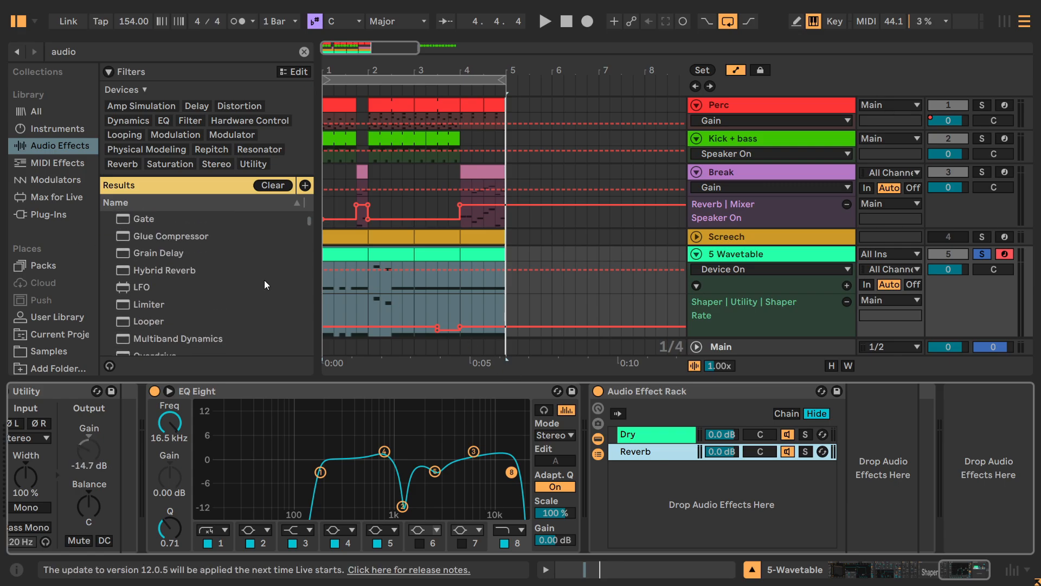
Step: Find Hybrid Reverb among the audio effects and load it onto the rack's Reverb chain
scroll(233, 277, up, 18)
scroll(145, 305, down, 5)
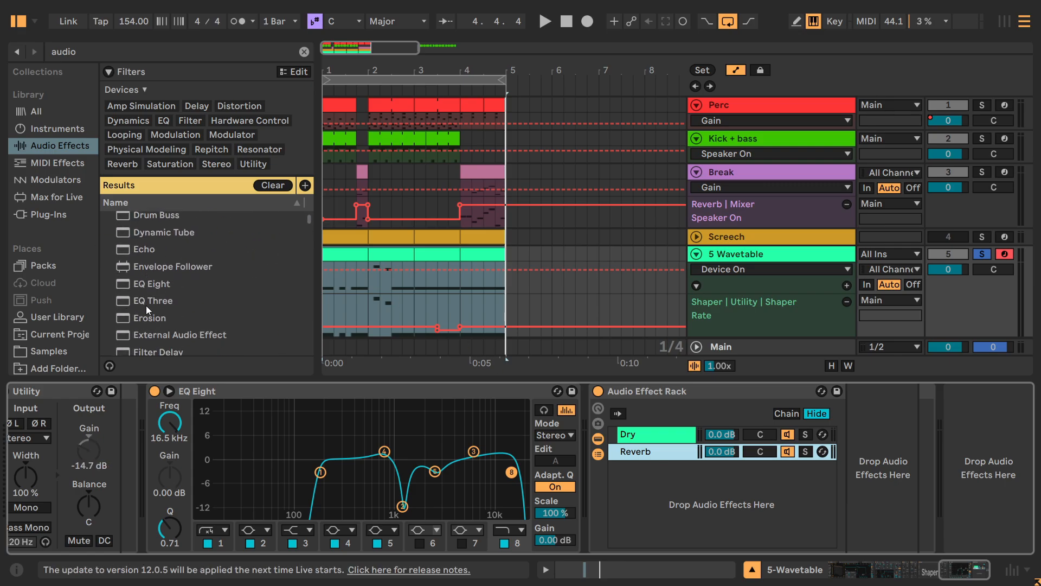
double_click(147, 308)
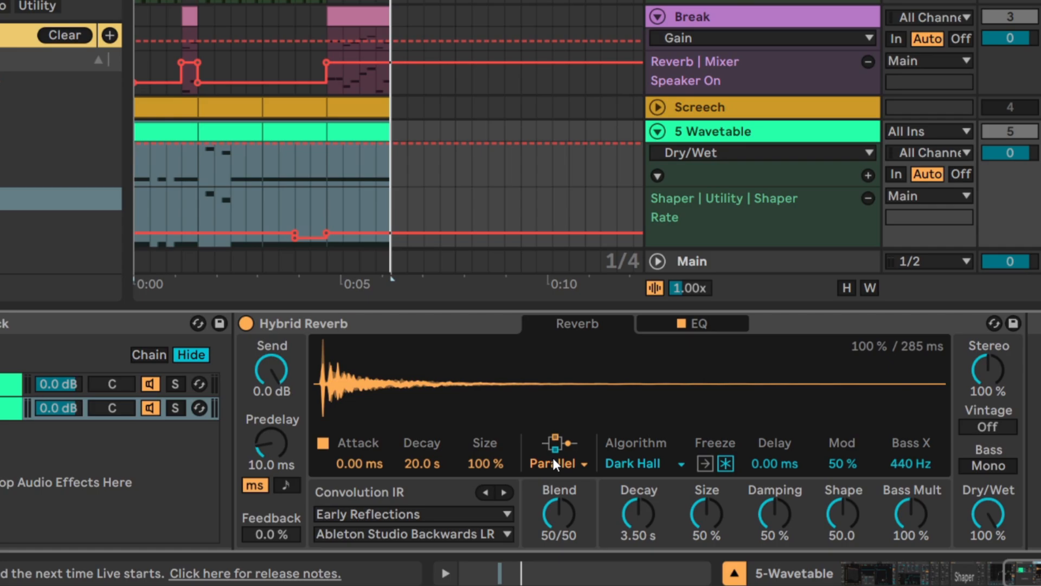
Step: Set Hybrid Reverb's convolution category to Halls and review its list of impulse responses, keeping Berliner Hall LR
click(394, 513)
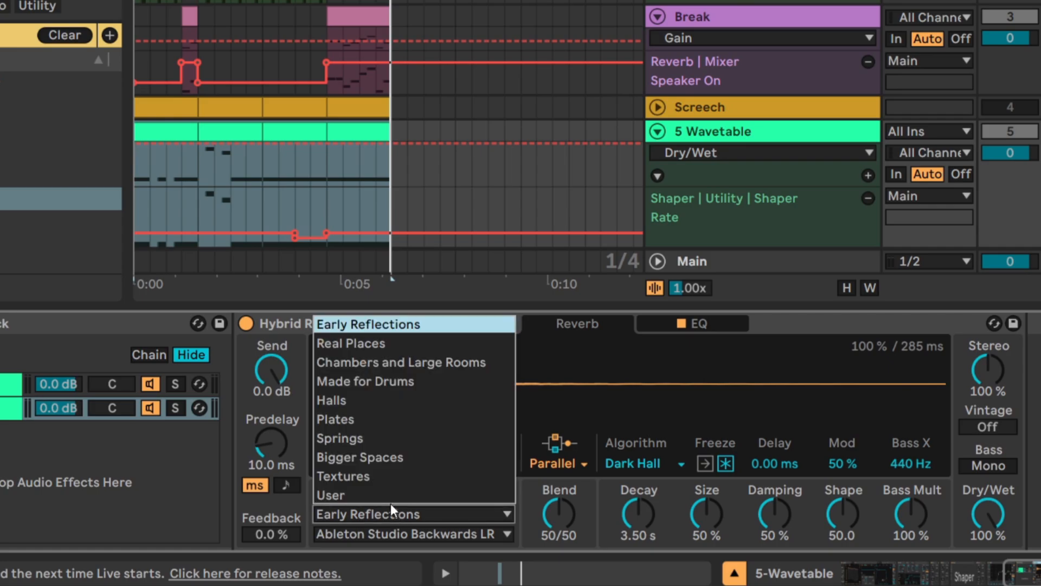
click(350, 401)
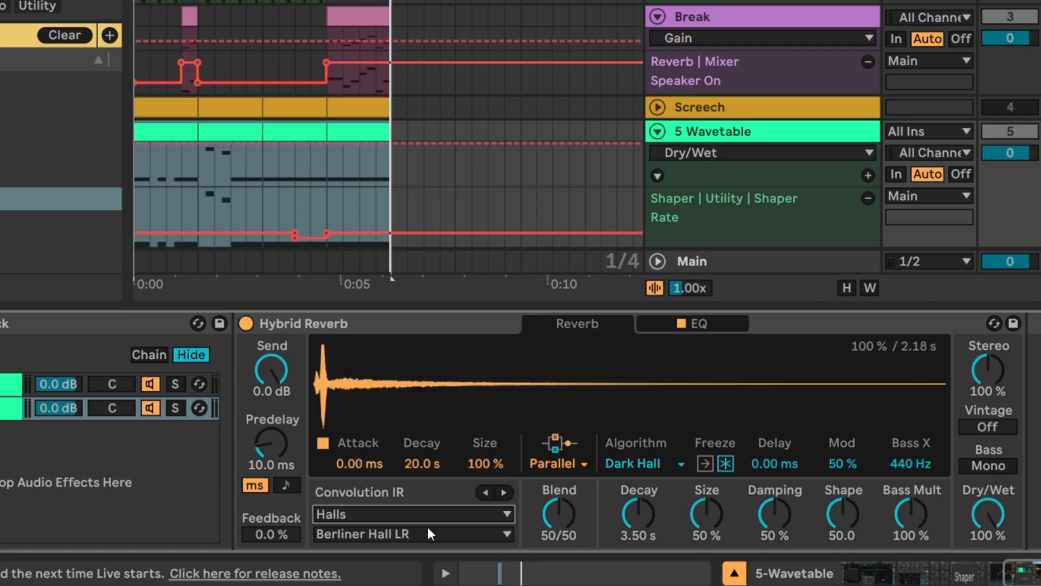
click(424, 527)
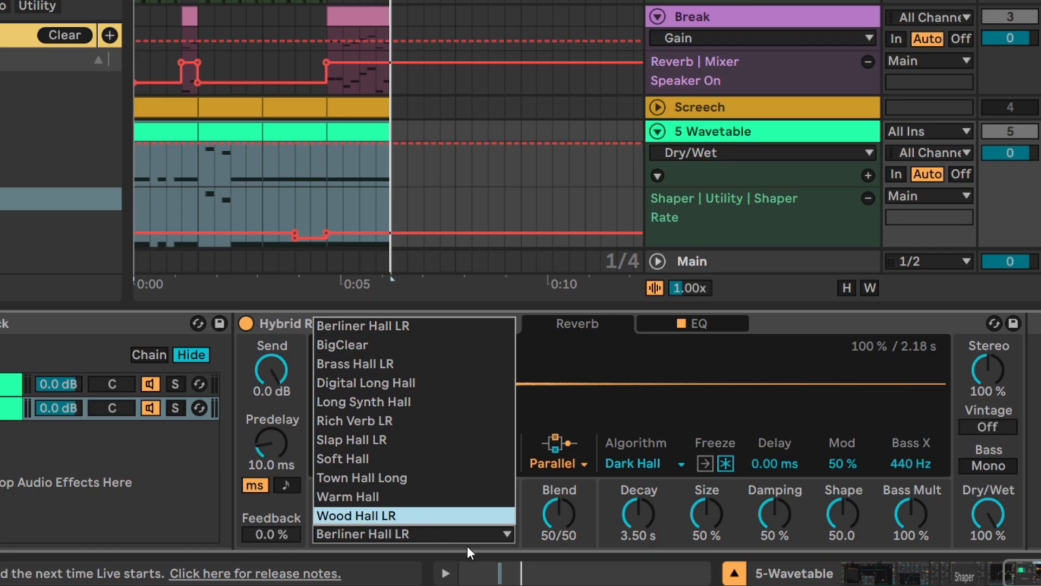
click(641, 546)
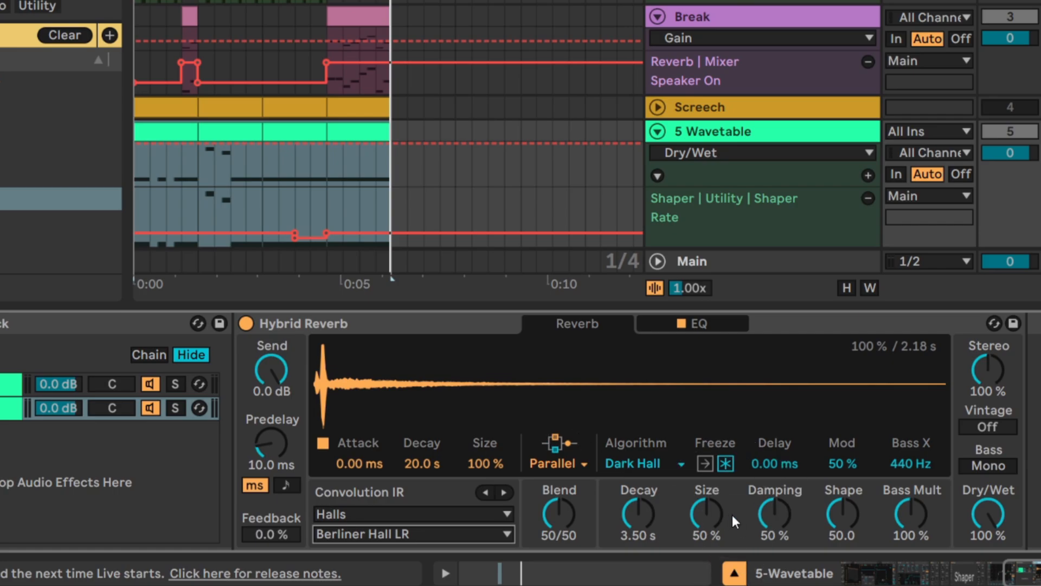
Step: Switch Hybrid Reverb's routing to Convolution only, keeping the Halls category
click(562, 465)
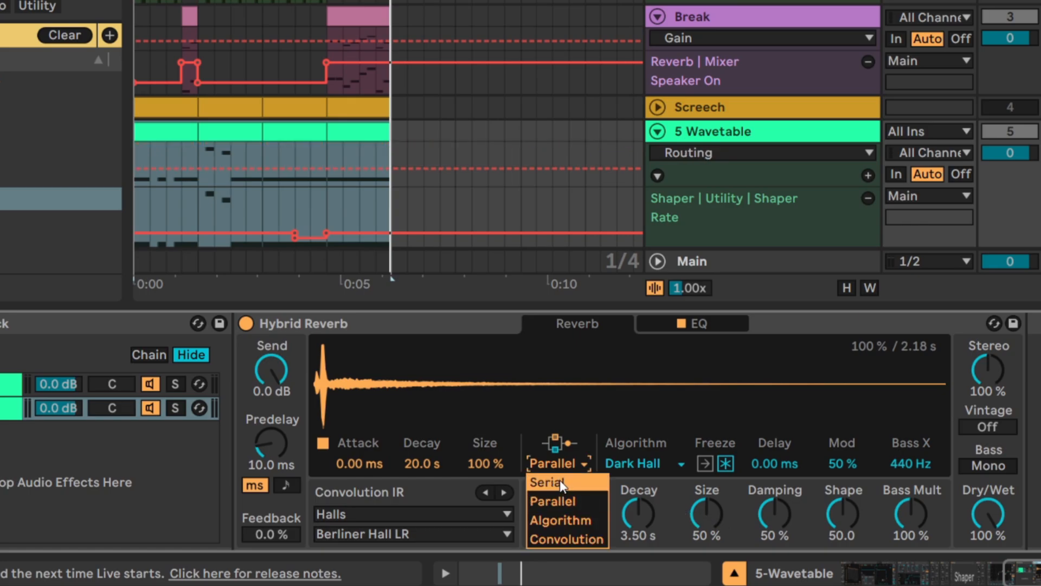
click(570, 536)
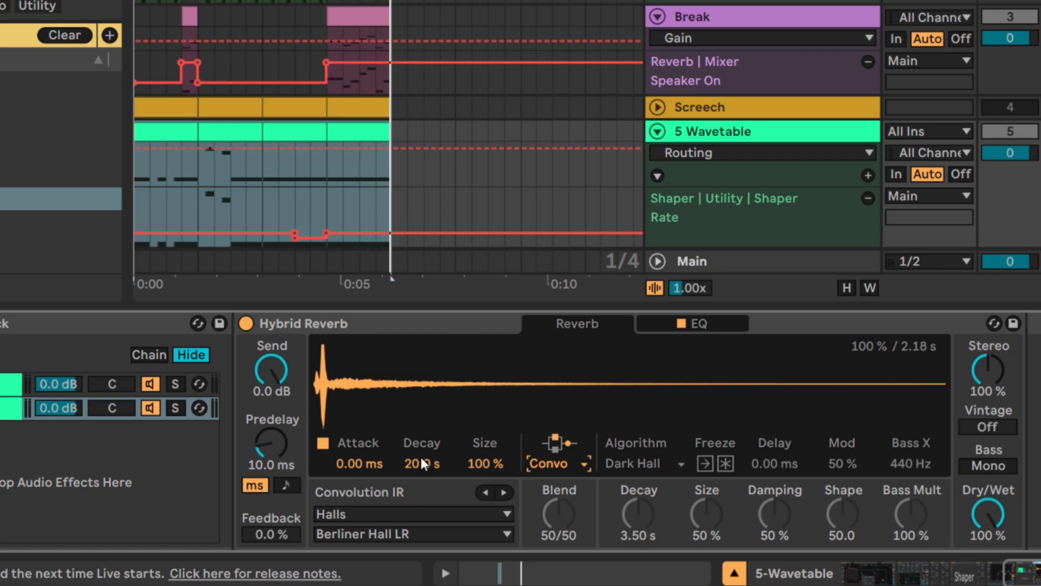
click(343, 513)
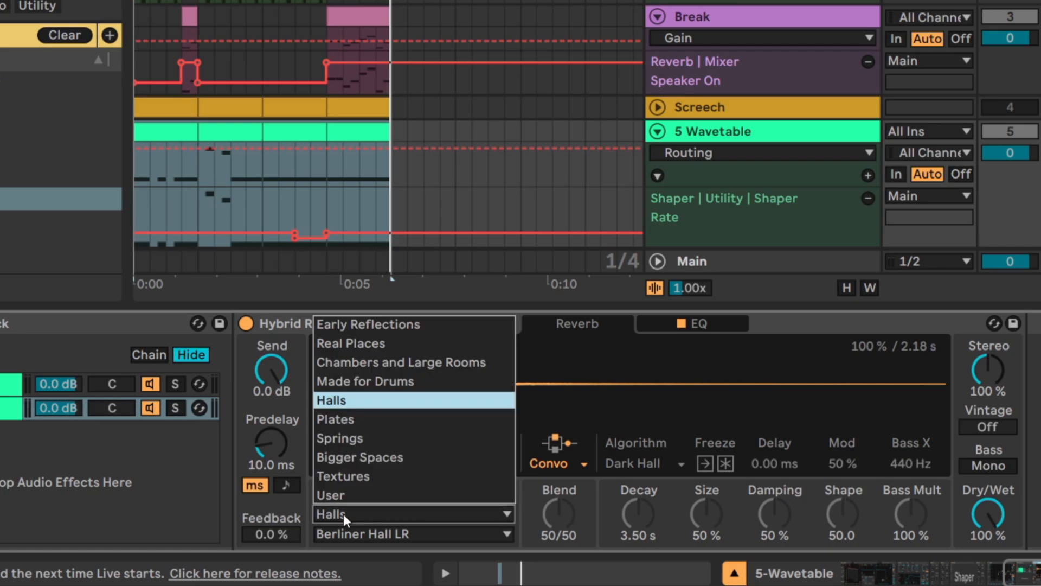
click(331, 402)
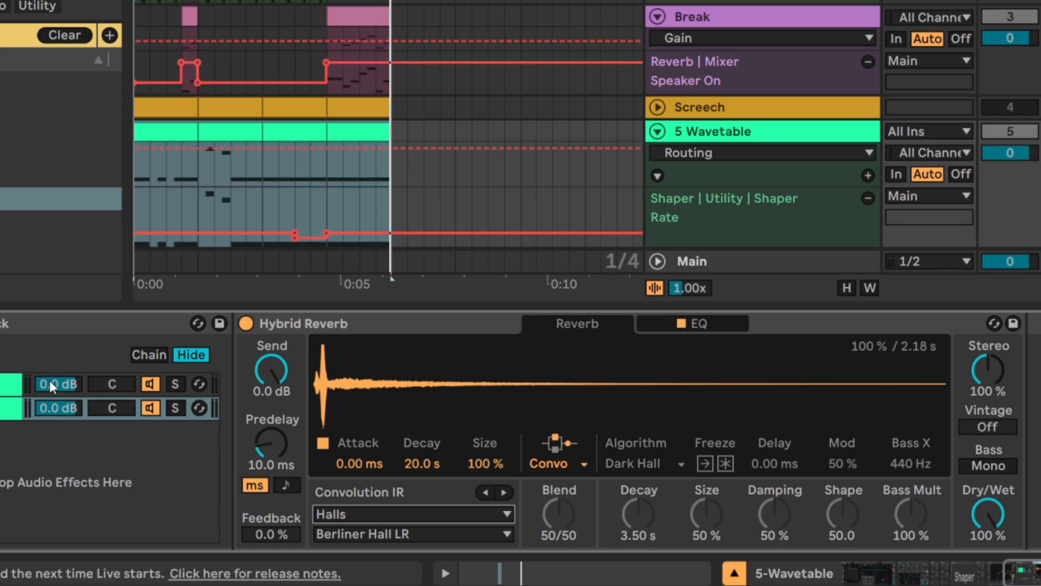
Step: Lower the Dry chain's volume to -8.4 dB and play the loop with the Reverb chain selected
click(76, 387)
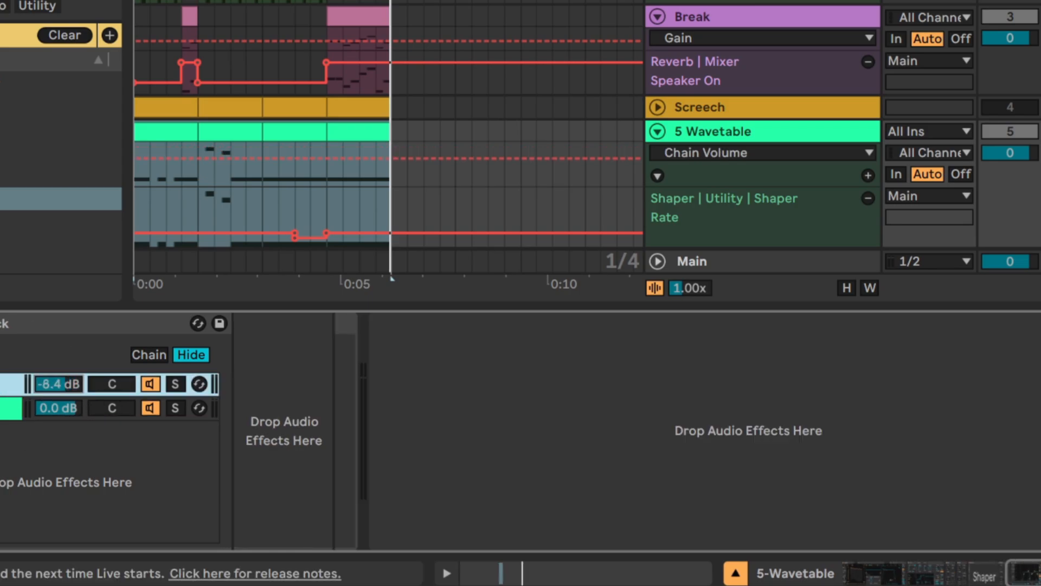
key(space)
click(10, 408)
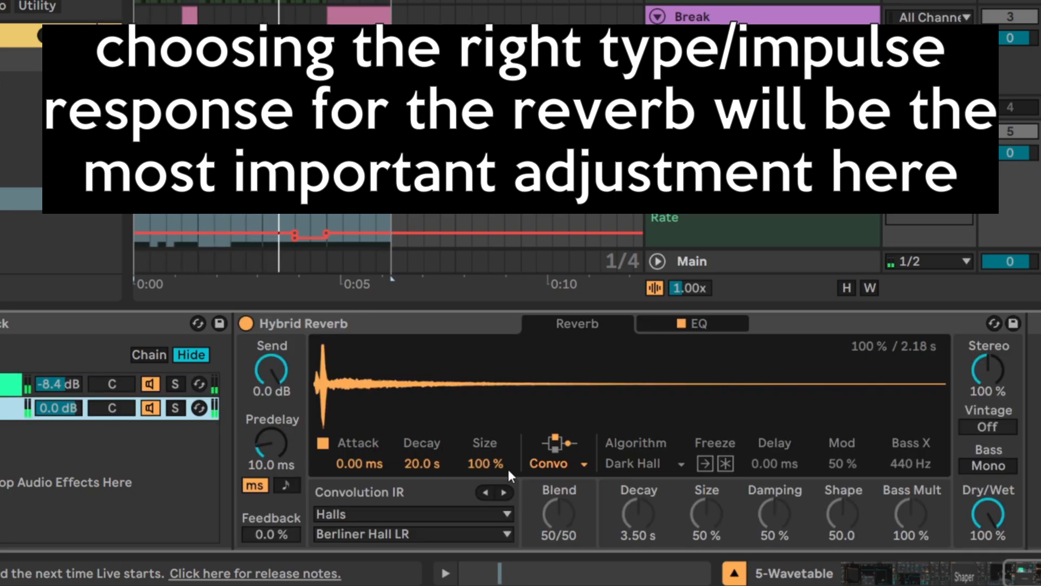
Step: Audition the Halls impulse responses from BigClear through Rich Verb LR, and return to Berliner Hall LR
click(506, 492)
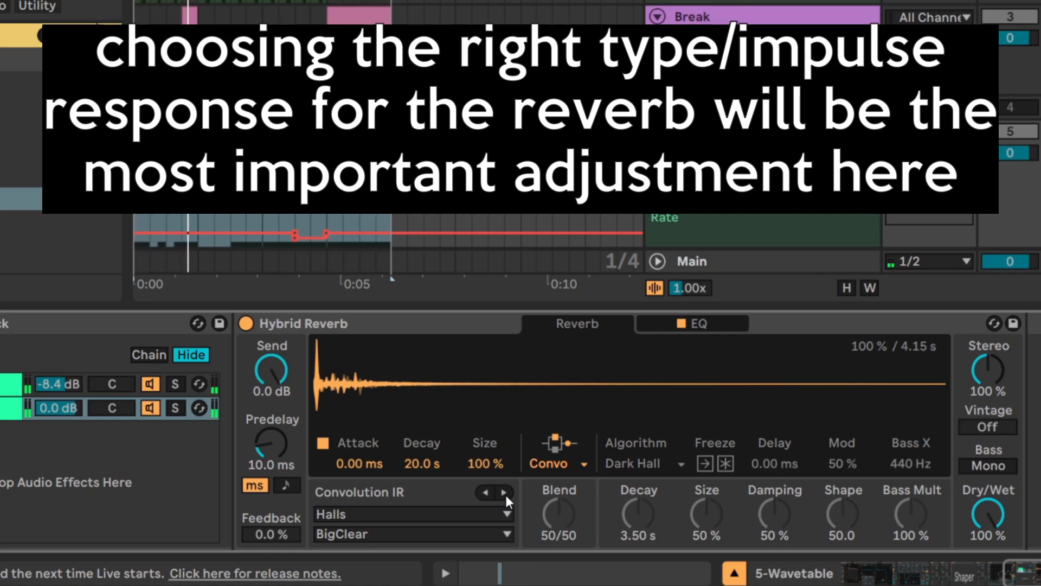
click(505, 493)
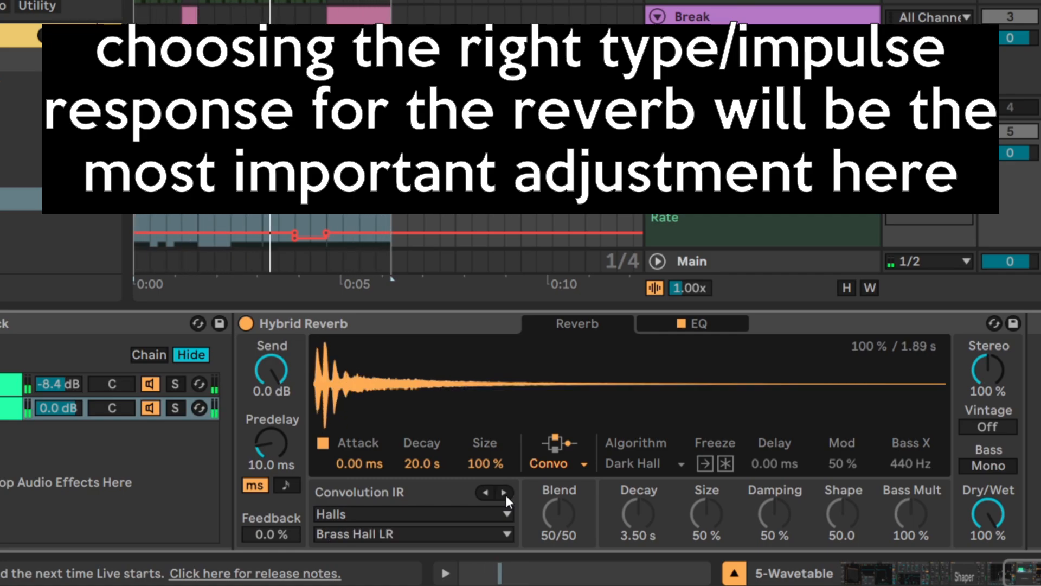
click(506, 492)
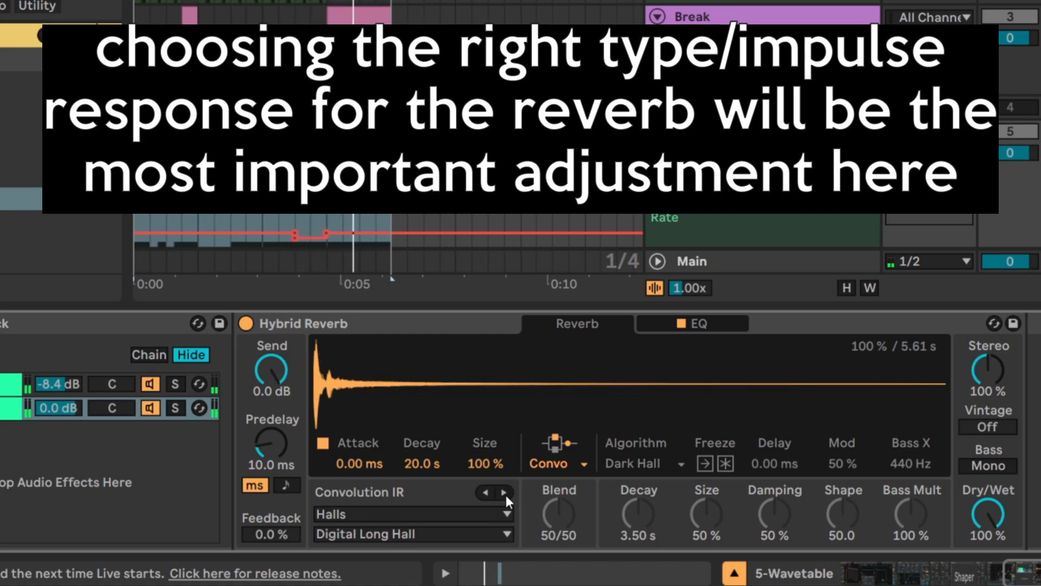
click(506, 492)
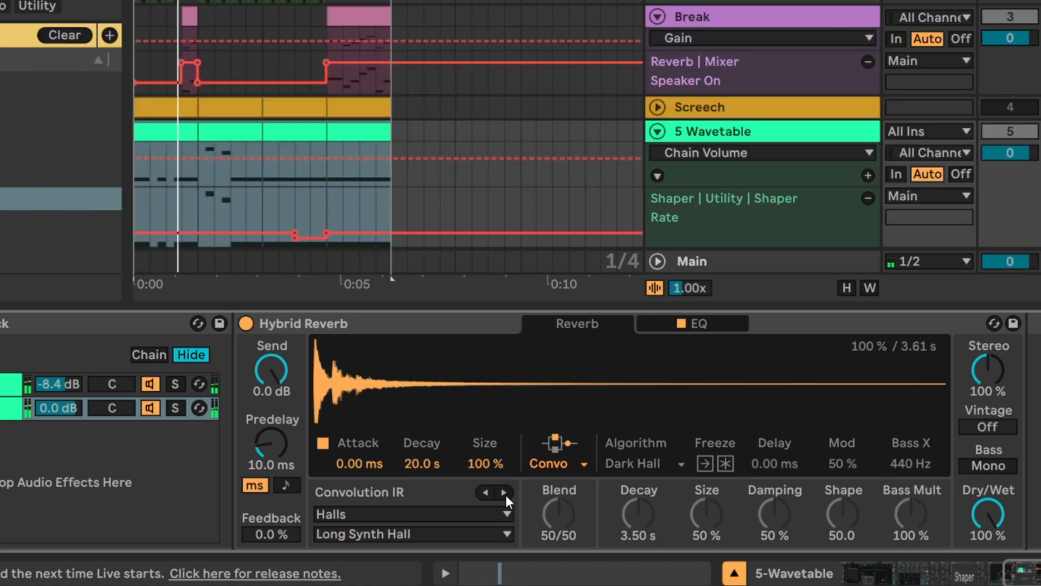
click(505, 493)
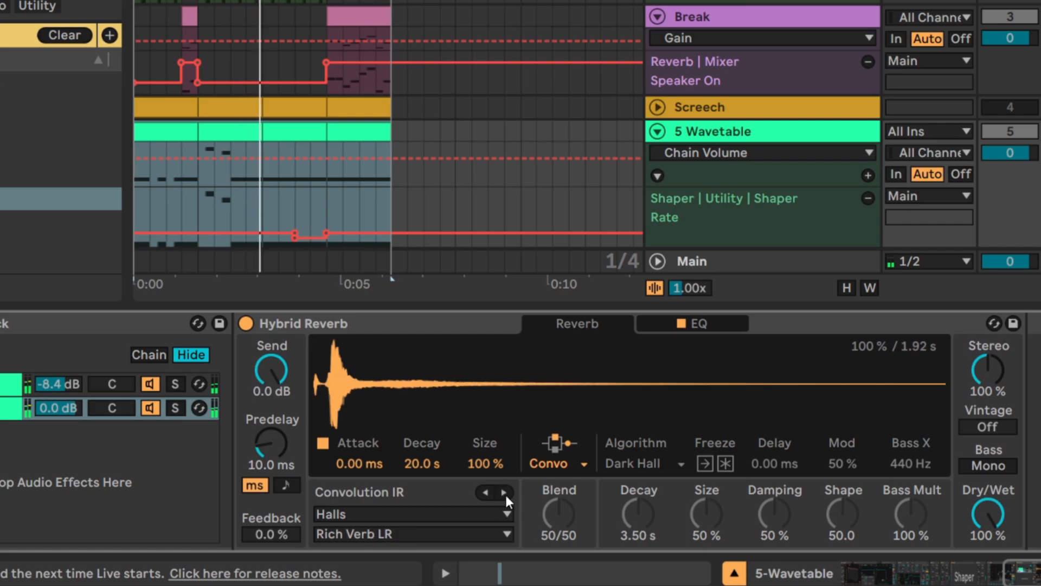
click(496, 533)
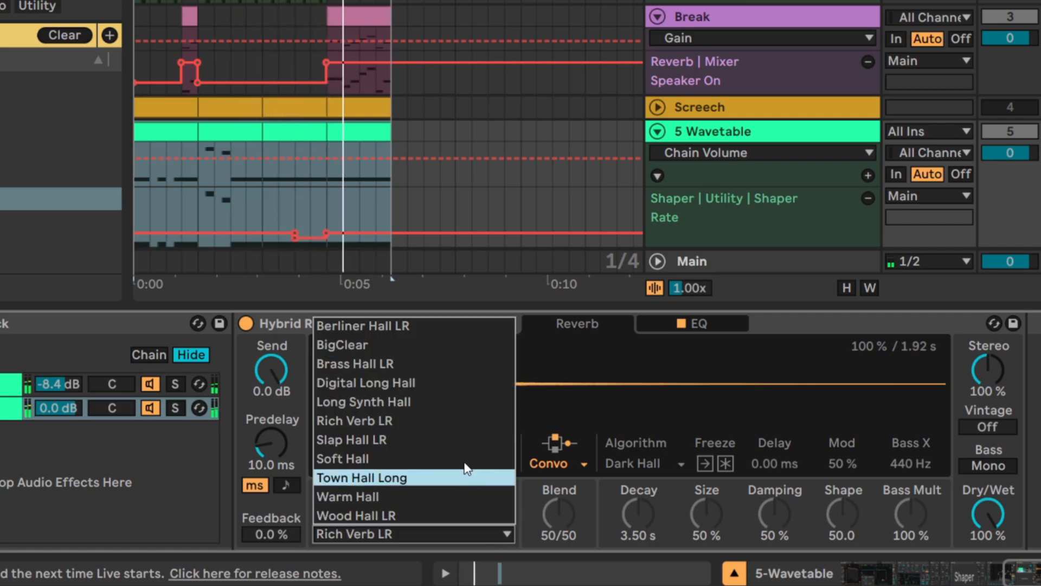
click(415, 325)
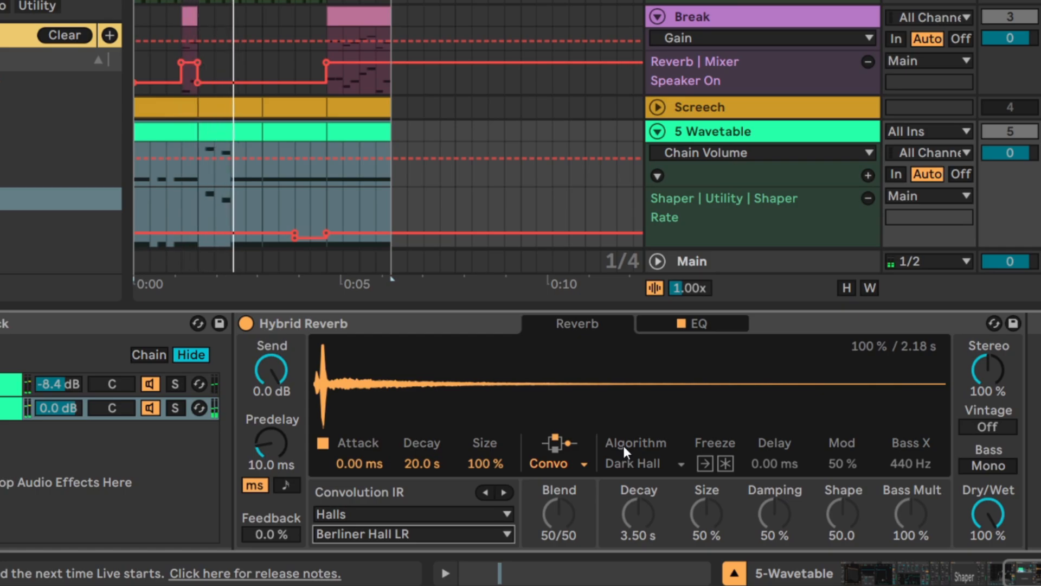
Step: Set the convolution decay to 1.85 s after trying 200 ms, 500 ms and 1 s during playback
mouse_move(416, 465)
mouse_down()
mouse_move(415, 510)
mouse_move(414, 467)
mouse_up()
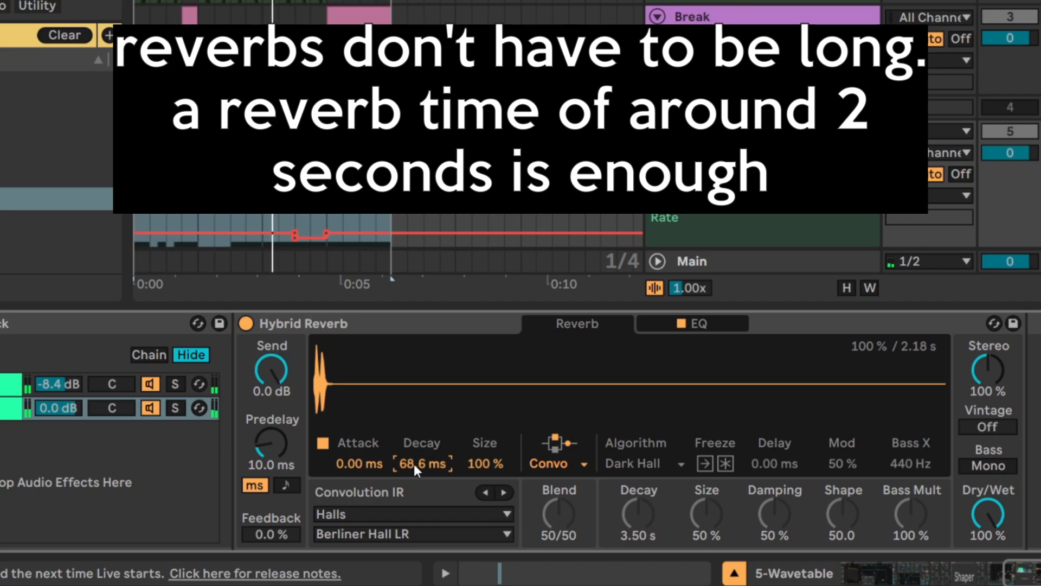
text(200)
key(Return)
text(500)
key(Return)
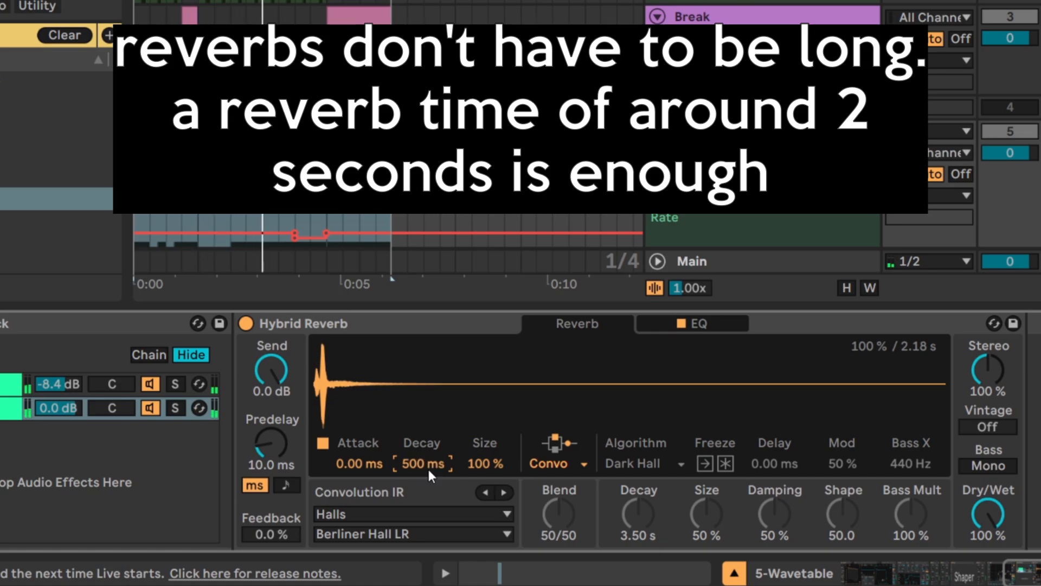
text(1000)
key(Return)
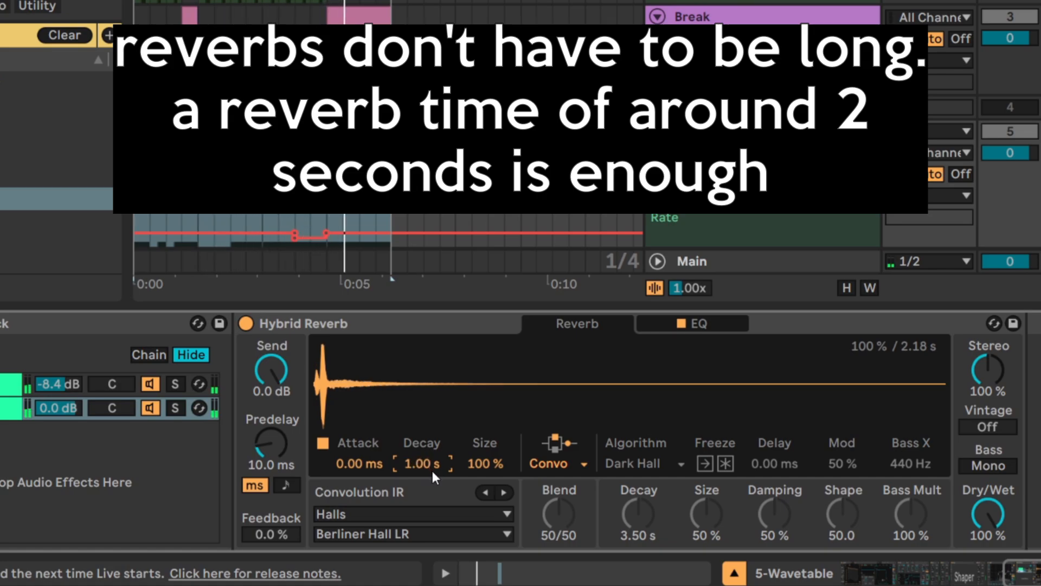
text(1.85)
key(Return)
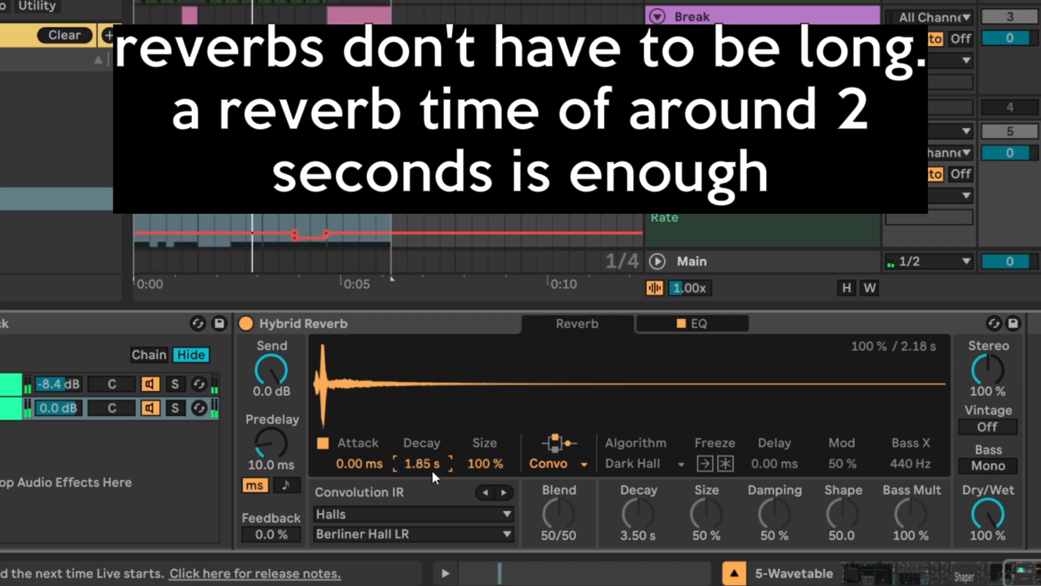
Step: Set the convolution attack to 54 ms after trying 60 ms and 90 ms
click(360, 464)
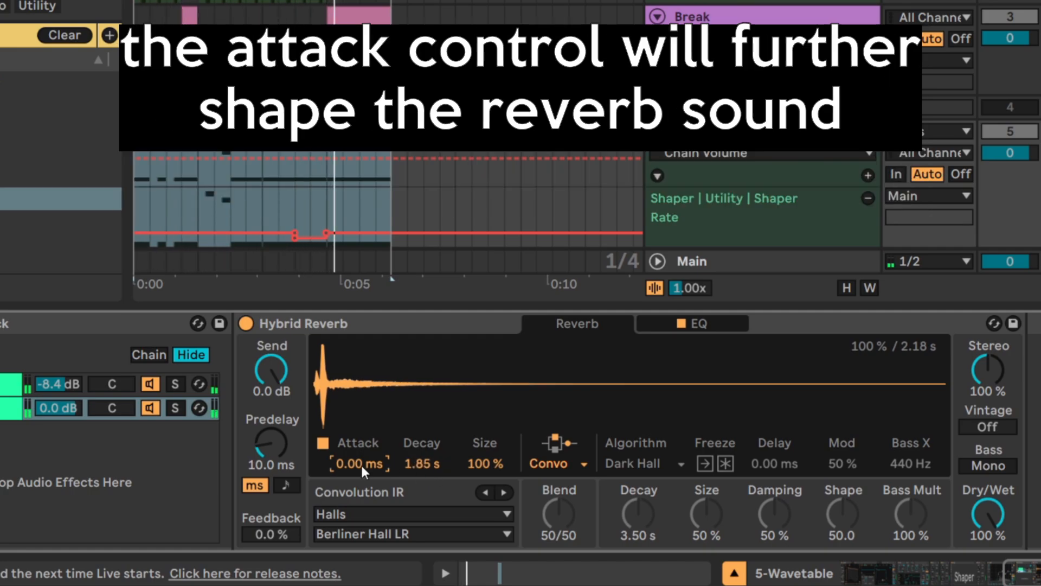
text(60)
key(Return)
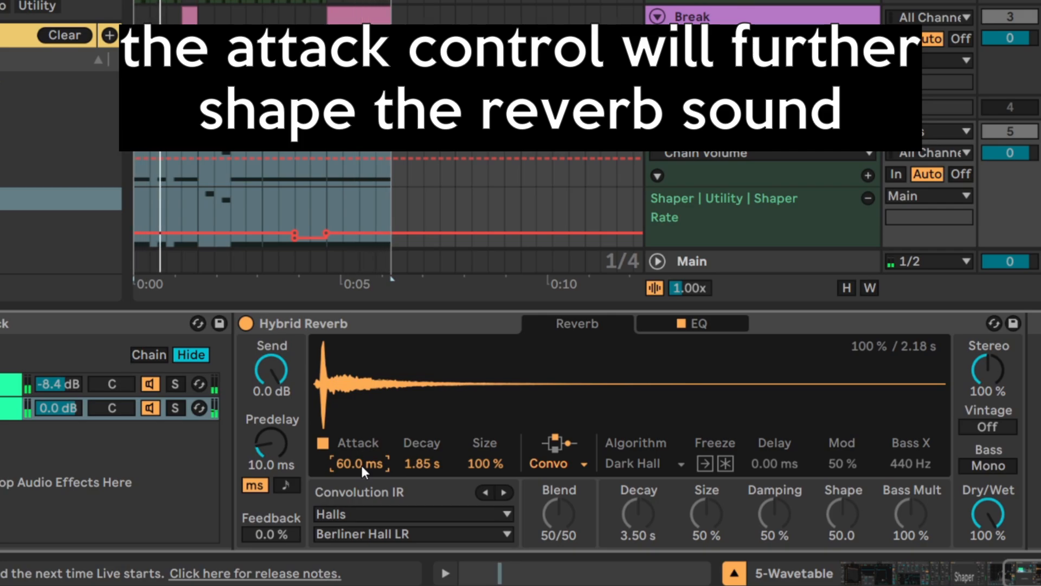
text(90)
key(Return)
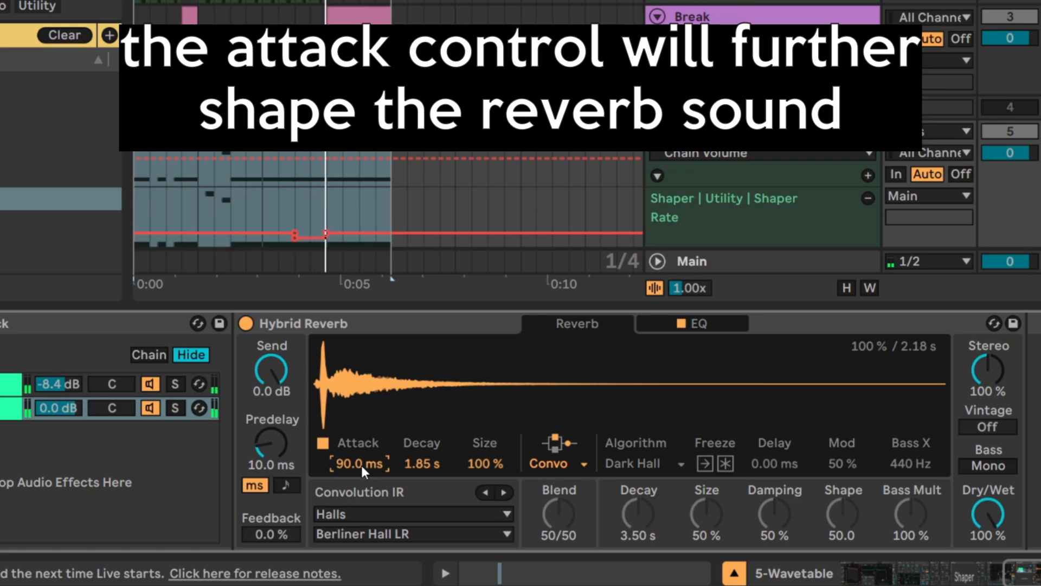
key(Return)
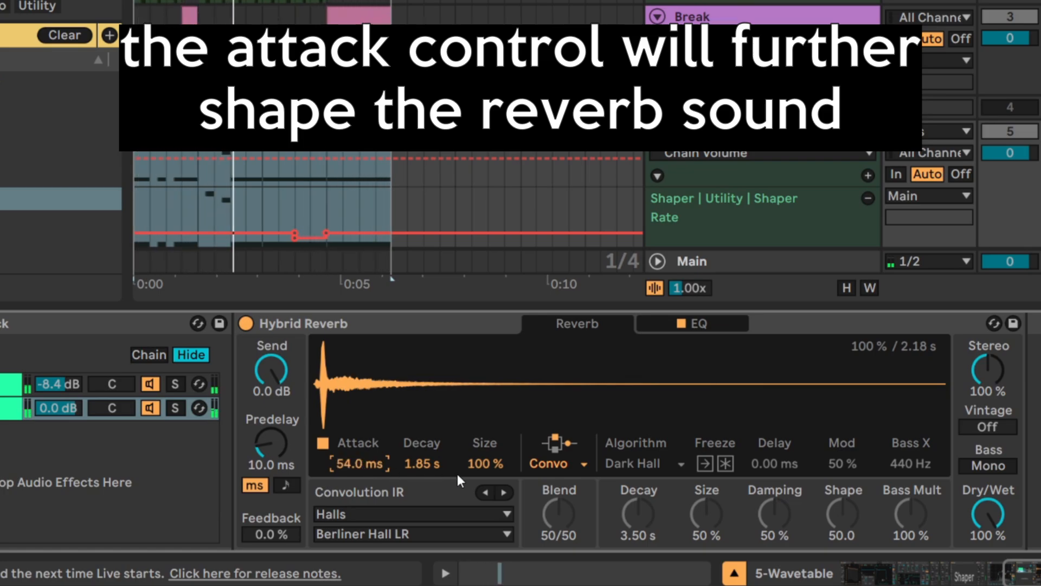
Step: Try a much smaller convolution size of about 23 %, and settle on 103 %
click(486, 472)
key(Down)
key(Down)
key(Down)
key(Down)
key(Down)
key(Down)
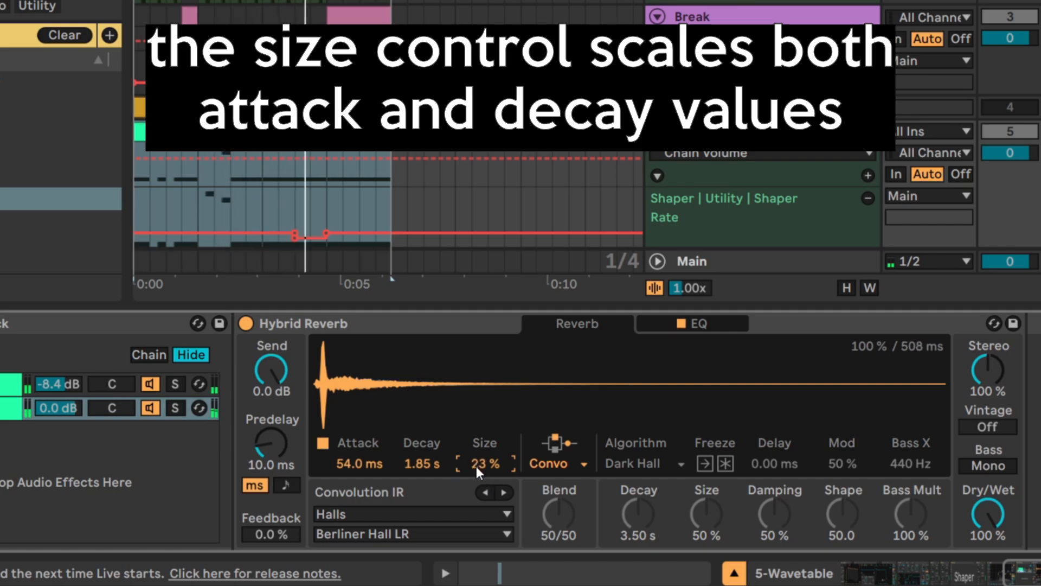
drag(476, 466, 476, 382)
text(103)
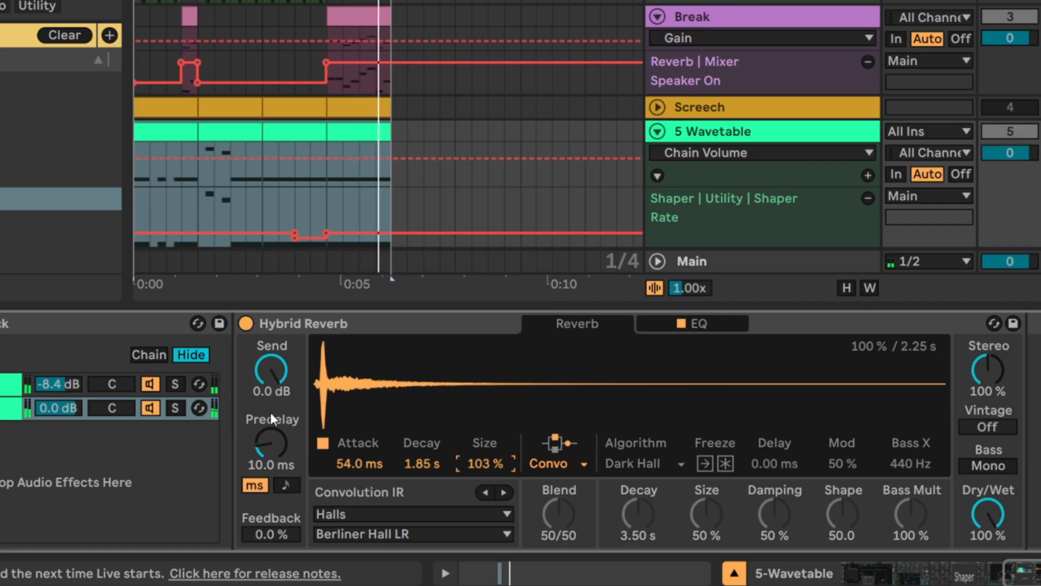
Step: Raise the Dry chain's volume to -6.0 dB and set the reverb's predelay to 74 ms after trying 80 ms and 140 ms
click(64, 383)
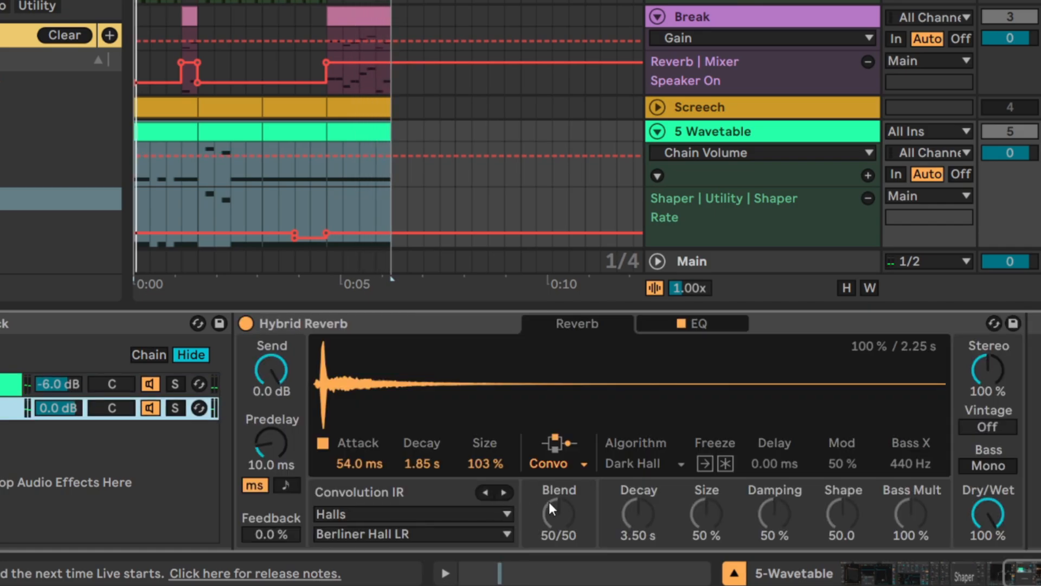
click(274, 433)
text(80)
key(Return)
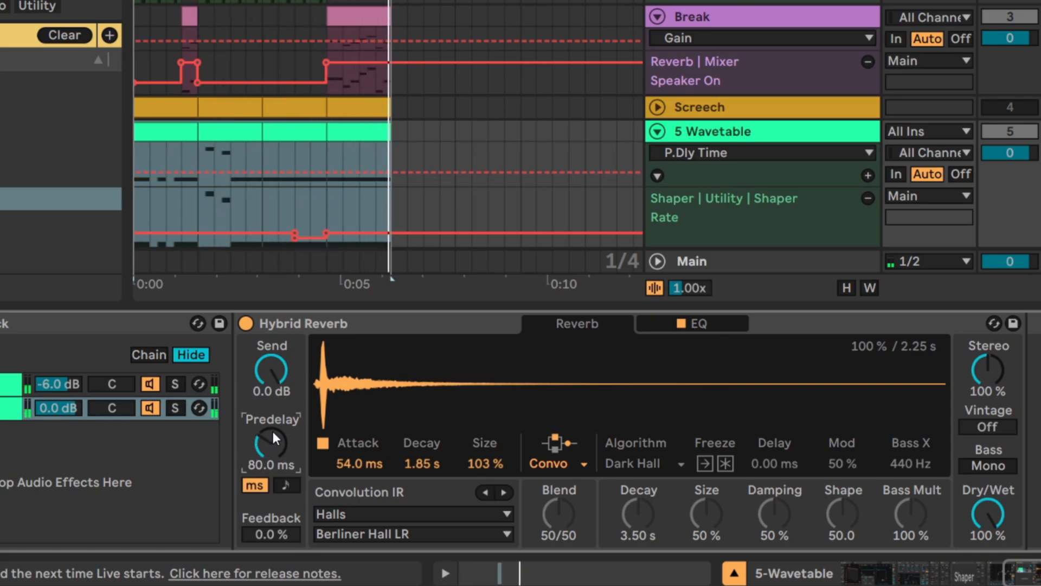
text(140)
key(Return)
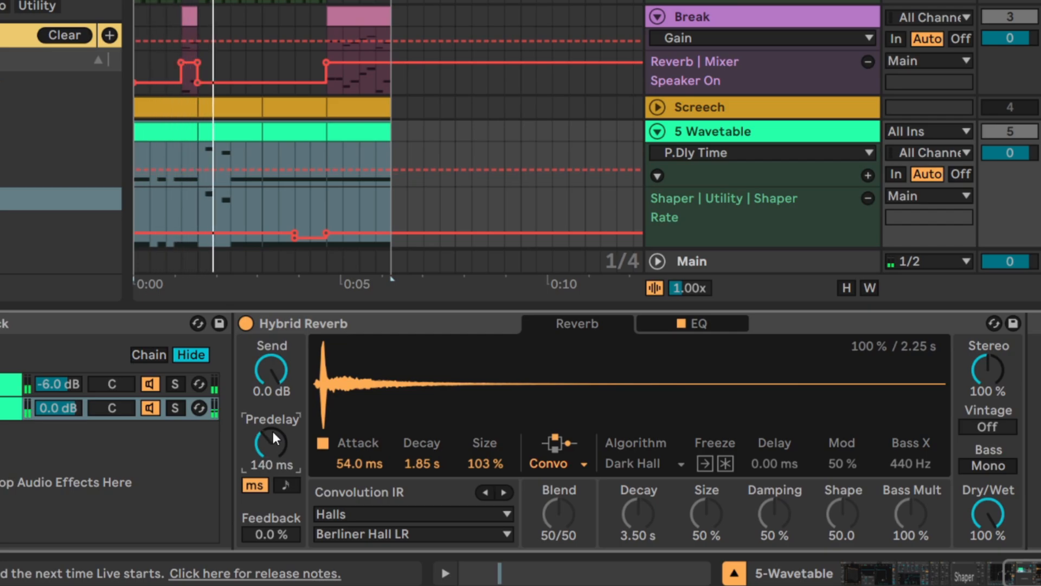
text(74)
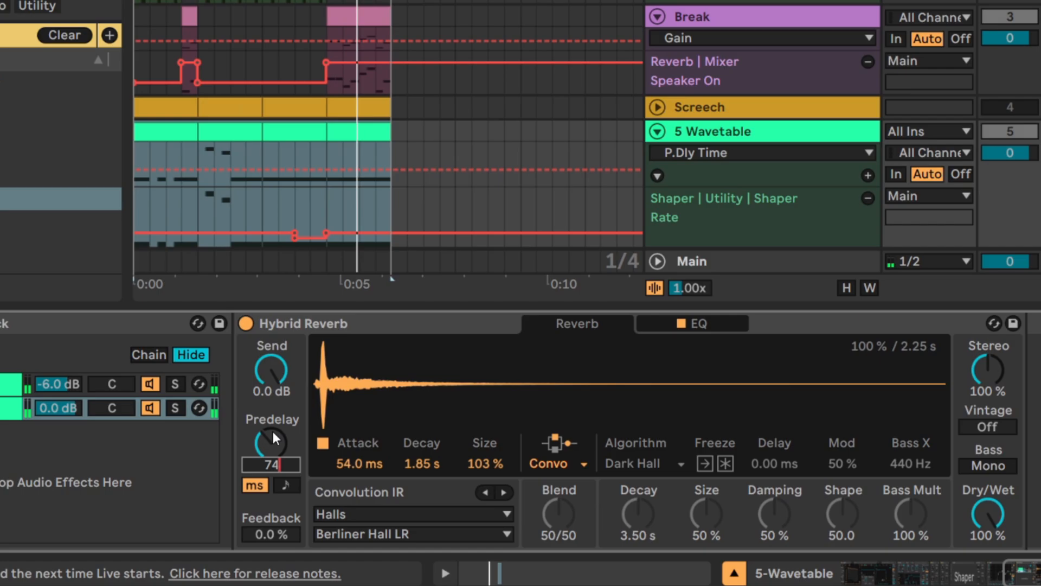
key(Return)
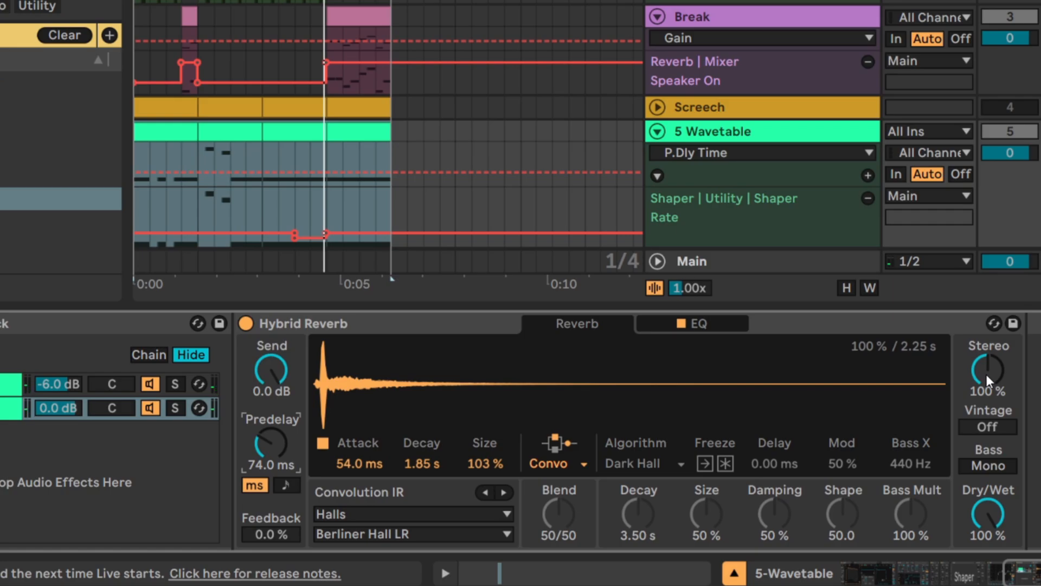
key(space)
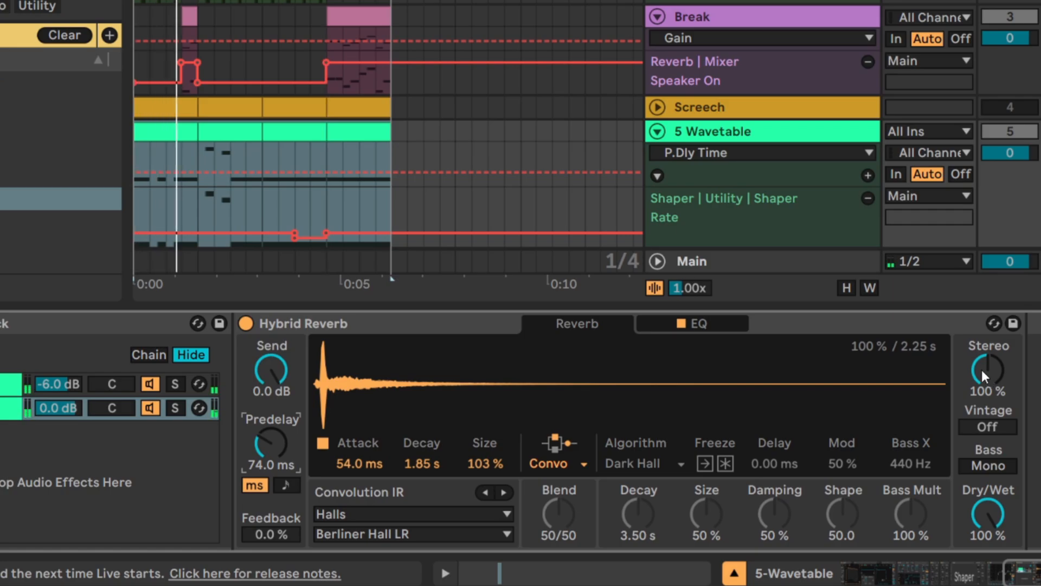
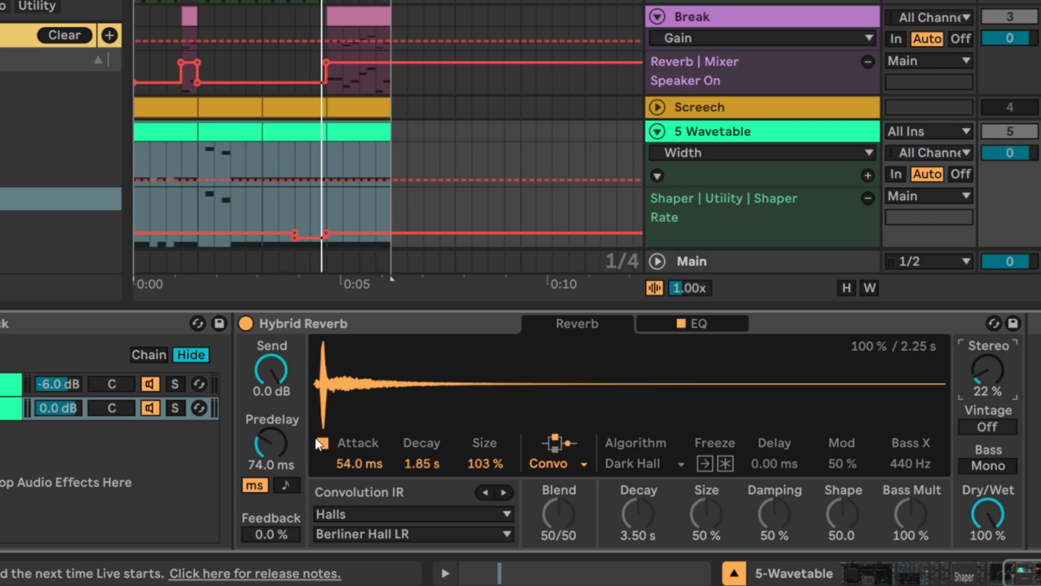
Step: Show the Hybrid Reverb's EQ and set the rack's Dry chain volume to 0.0 dB
click(695, 336)
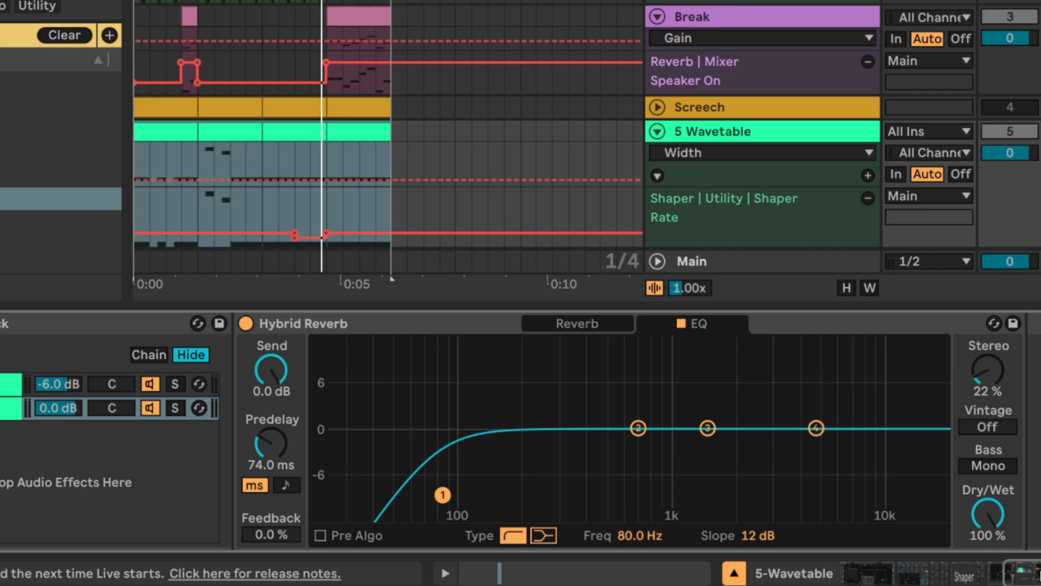
scroll(551, 479, left, 10)
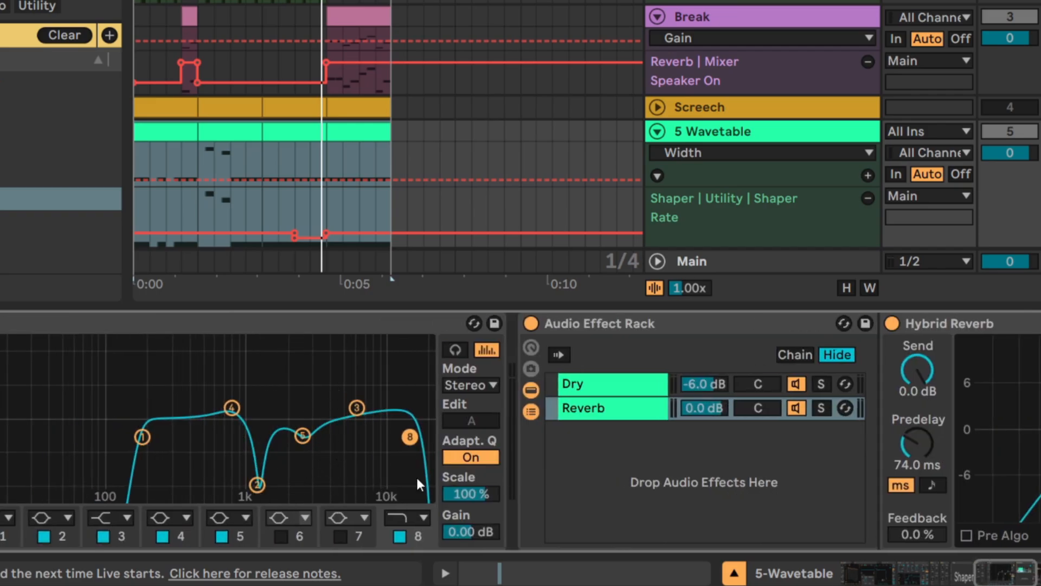
drag(1003, 581, 1023, 582)
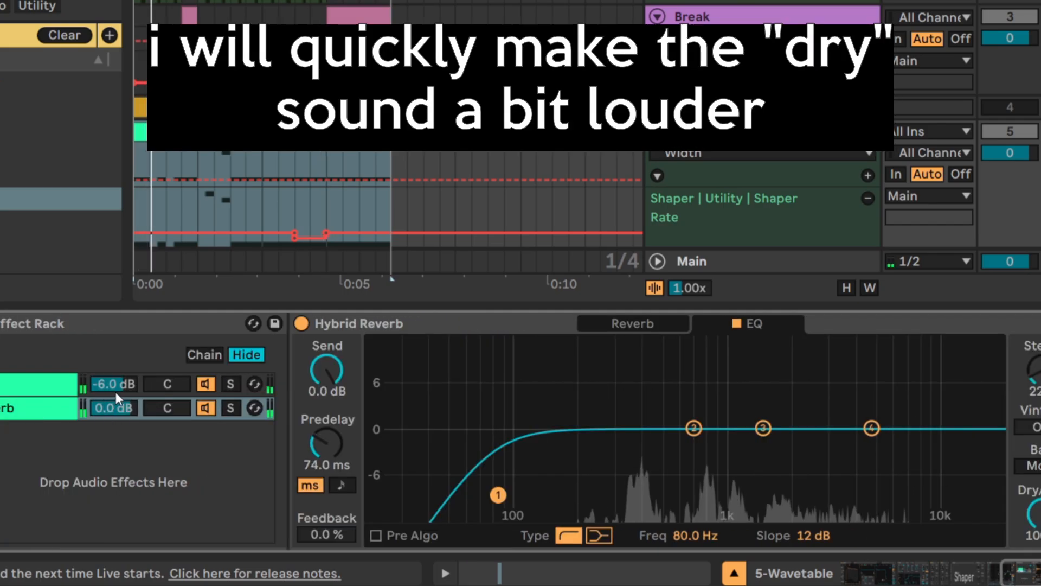
click(118, 388)
text(0)
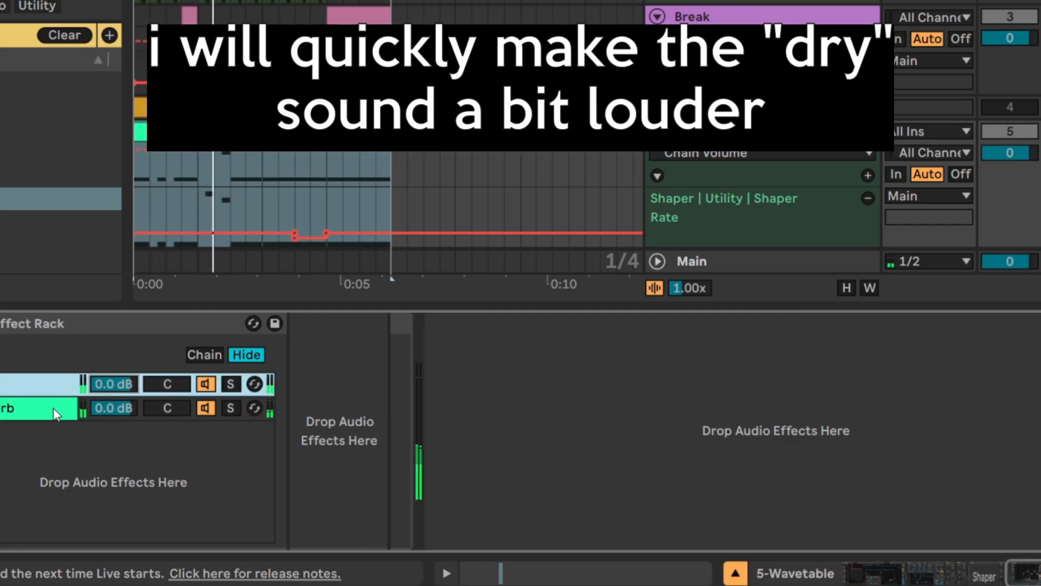
Step: Reselect the Reverb chain and set its EQ's band 1 high-pass filter to 621 Hz with an 18 dB slope
click(55, 408)
click(929, 565)
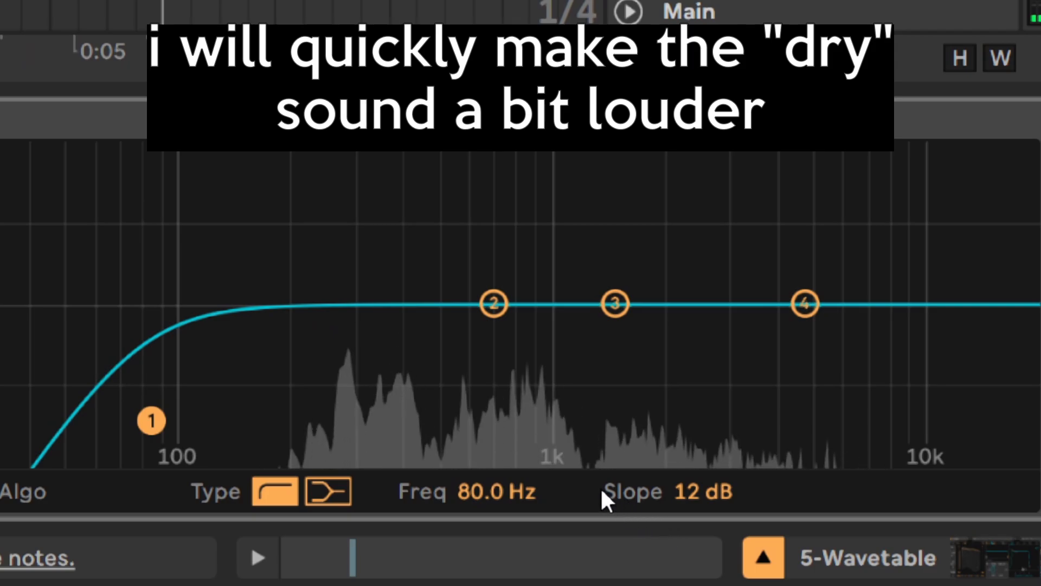
click(494, 492)
drag(494, 492, 455, 483)
text(621)
key(Return)
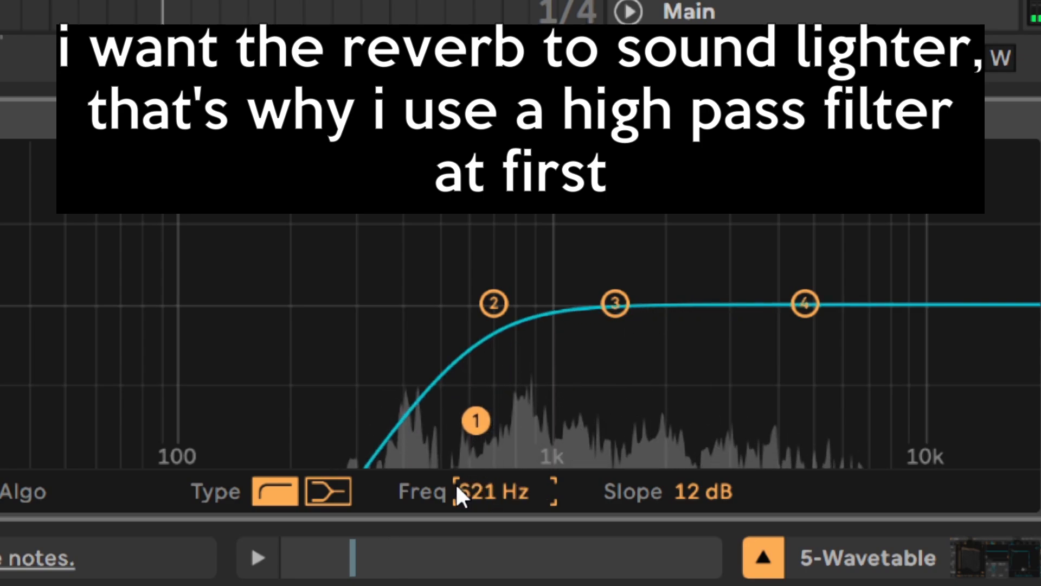
click(705, 485)
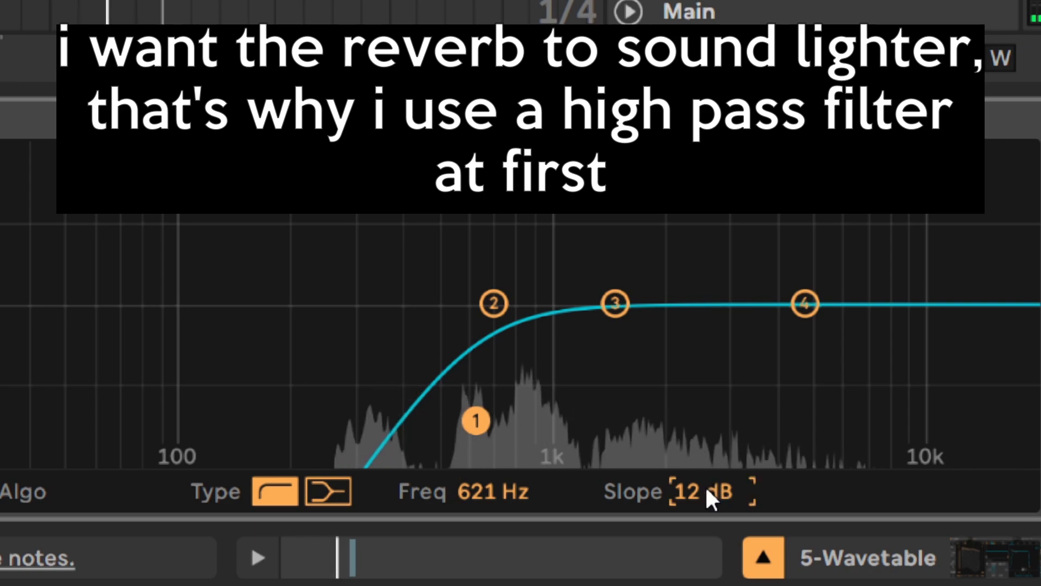
key(Down)
key(Up)
key(Up)
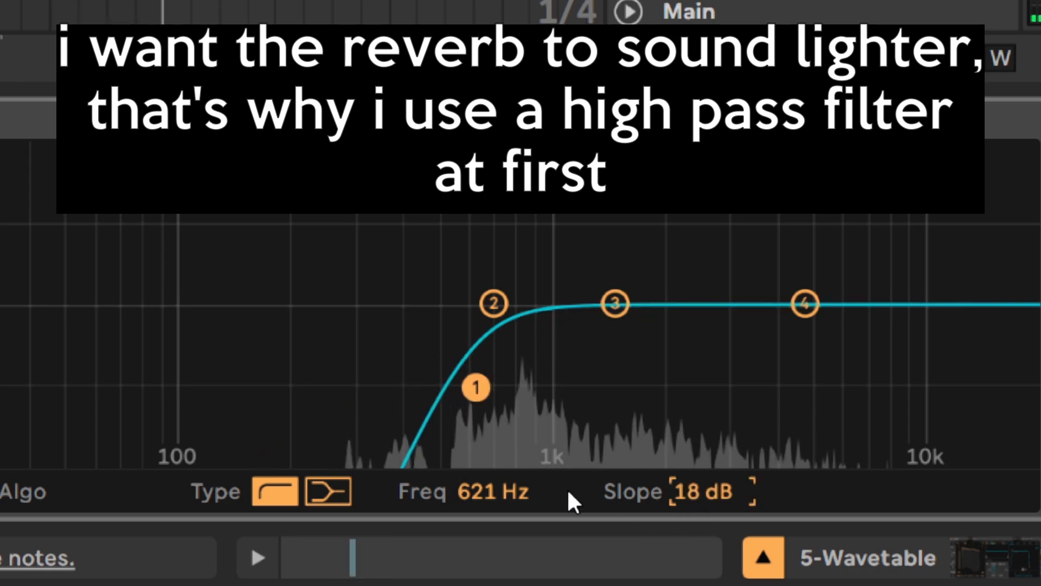
Step: Boost the reverb EQ's band 2 by about 6.3 dB and set its frequency to 819 Hz
click(491, 302)
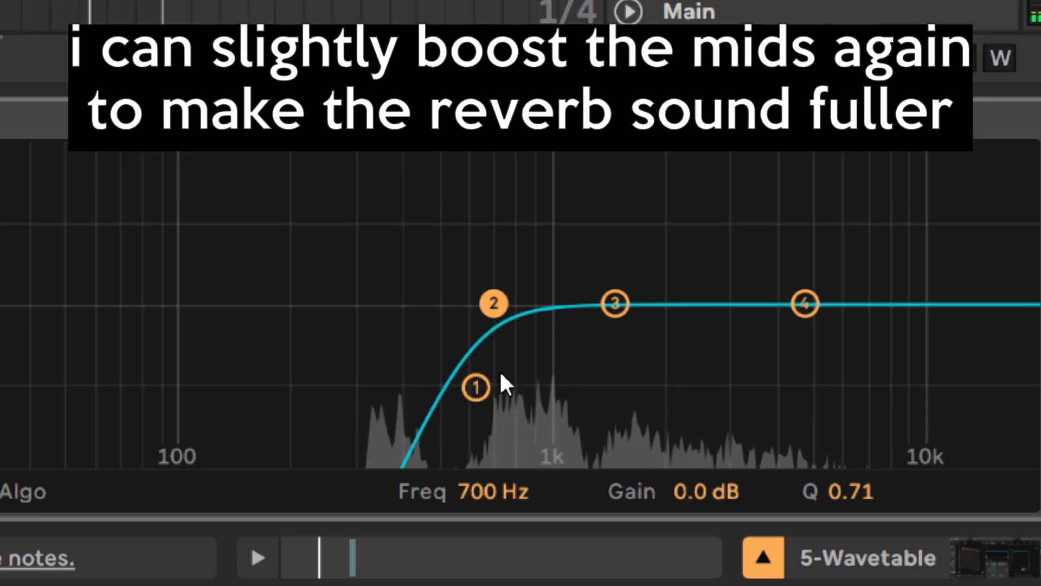
drag(490, 303, 505, 225)
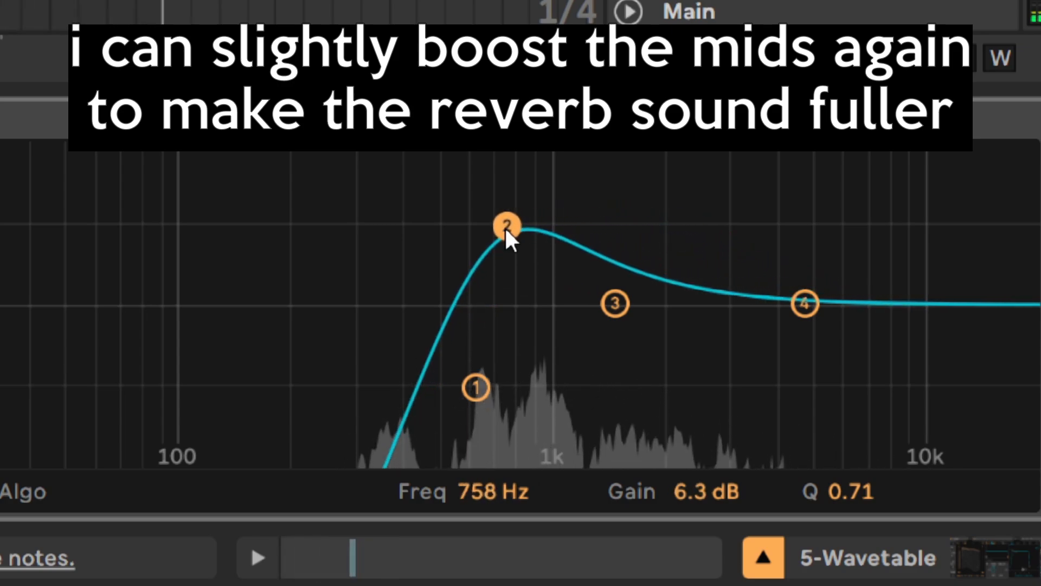
click(477, 495)
text(819)
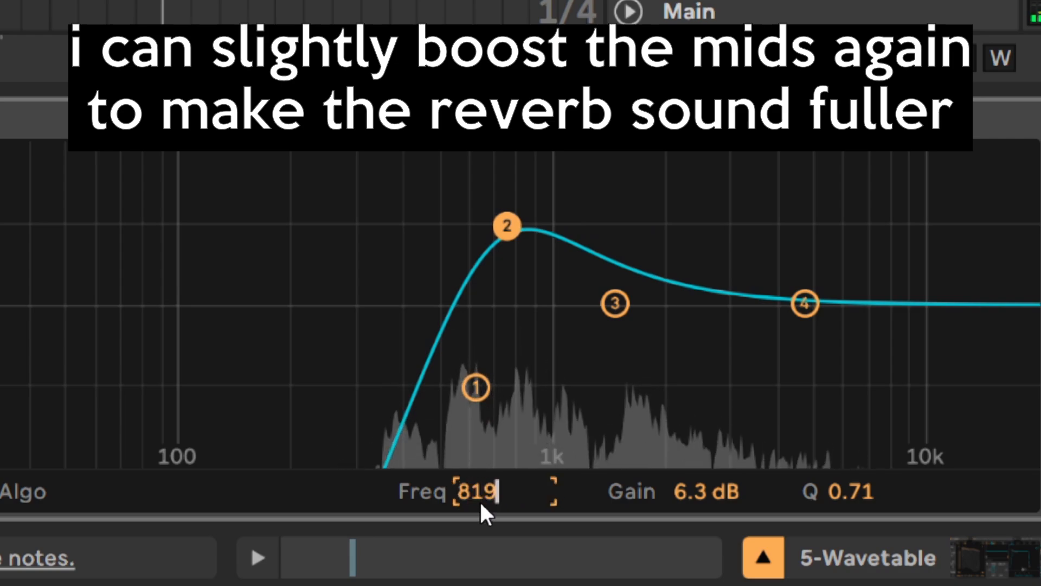
key(Return)
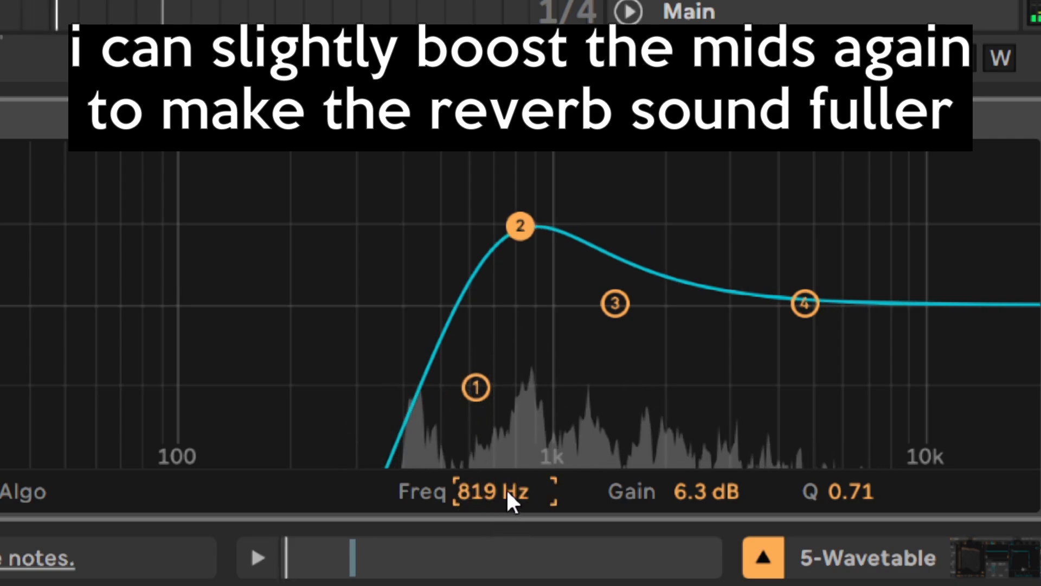
Step: Set EQ band 2's gain to 1.4 dB after trying 0 dB, and its Q to 1.00
drag(686, 492, 686, 534)
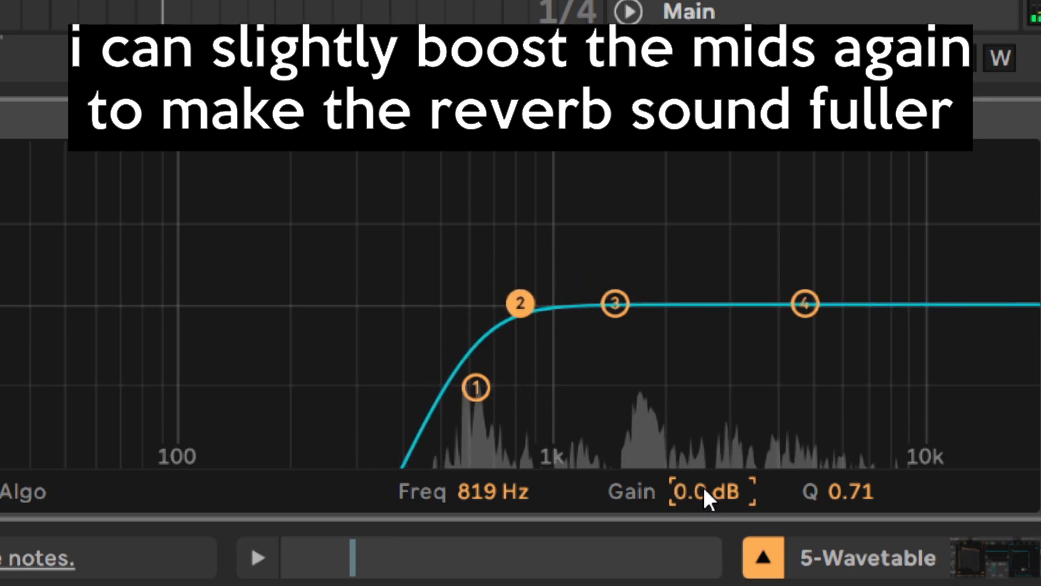
text(1.4)
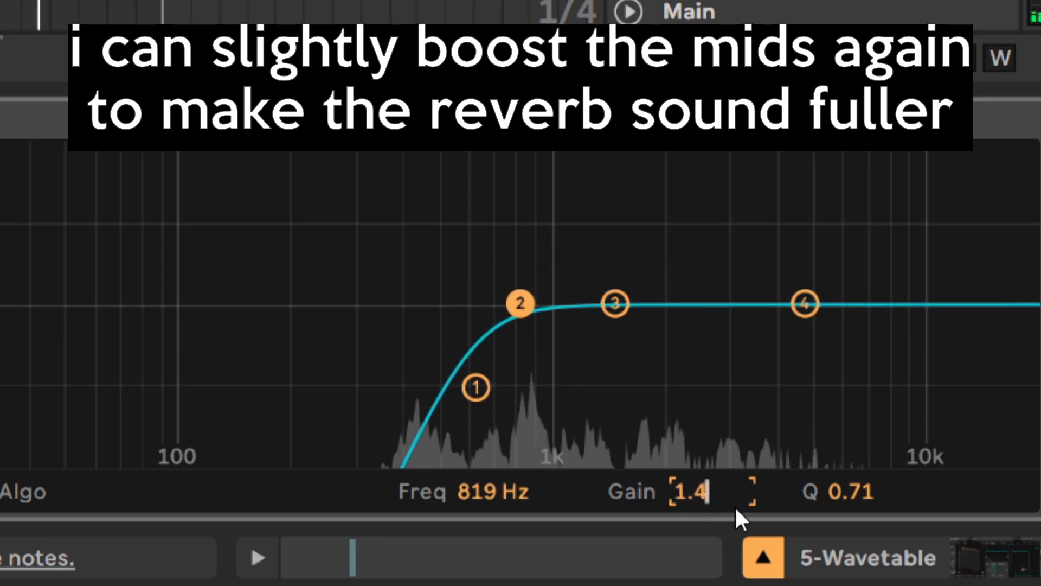
key(Return)
click(859, 490)
text(1)
key(Return)
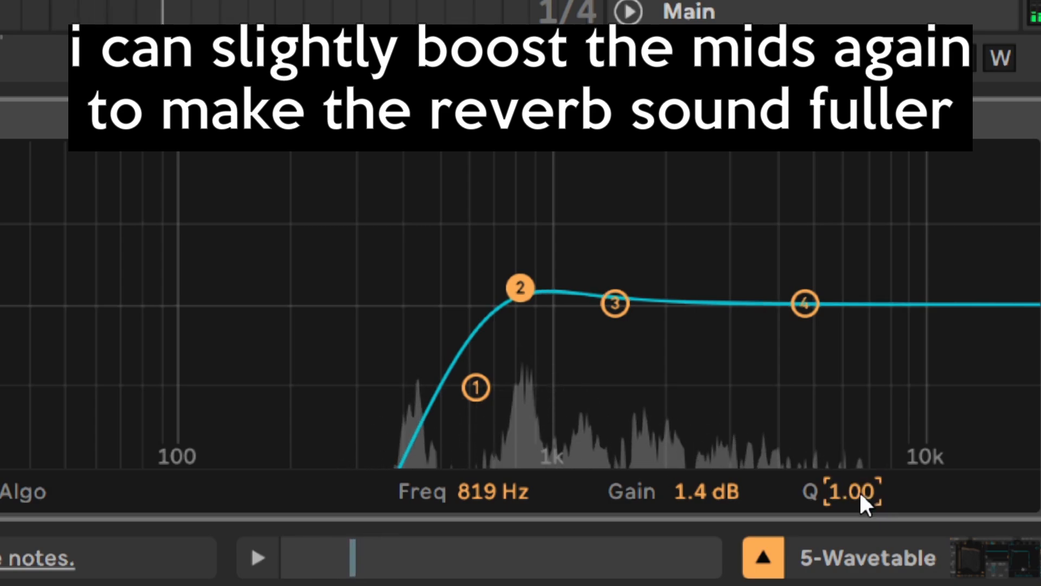
Step: Compare EQ band 2's boost against 0 dB gain using undo and redo, and restore the 1.4 dB gain
click(692, 494)
text(0)
key(Return)
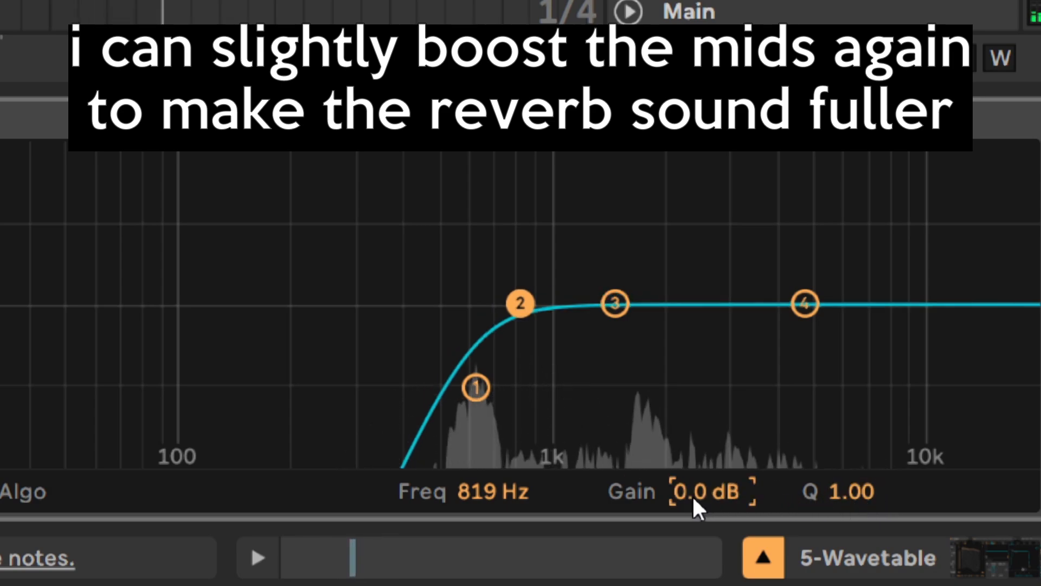
key(ctrl+z)
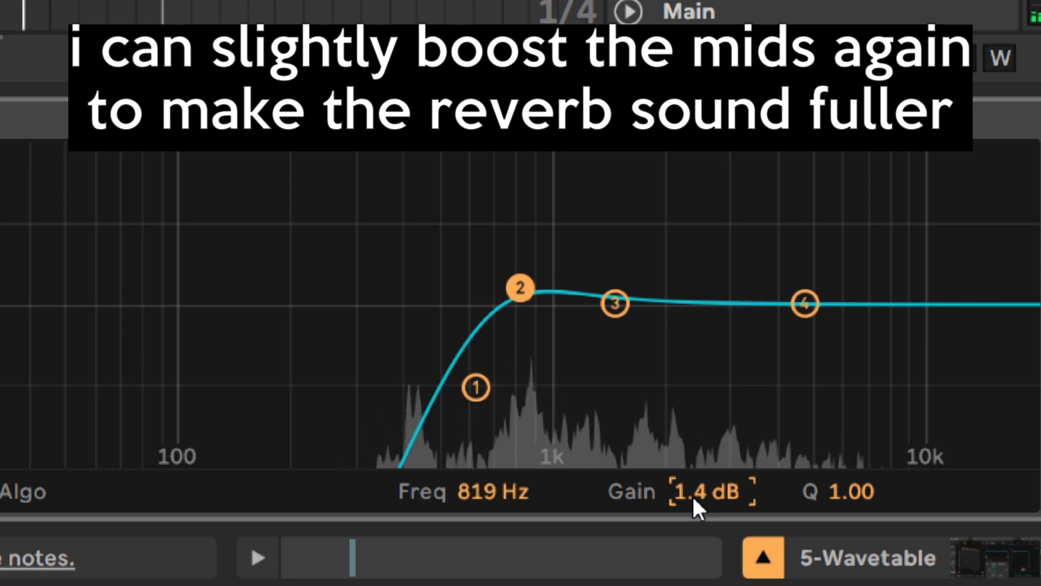
key(ctrl+y)
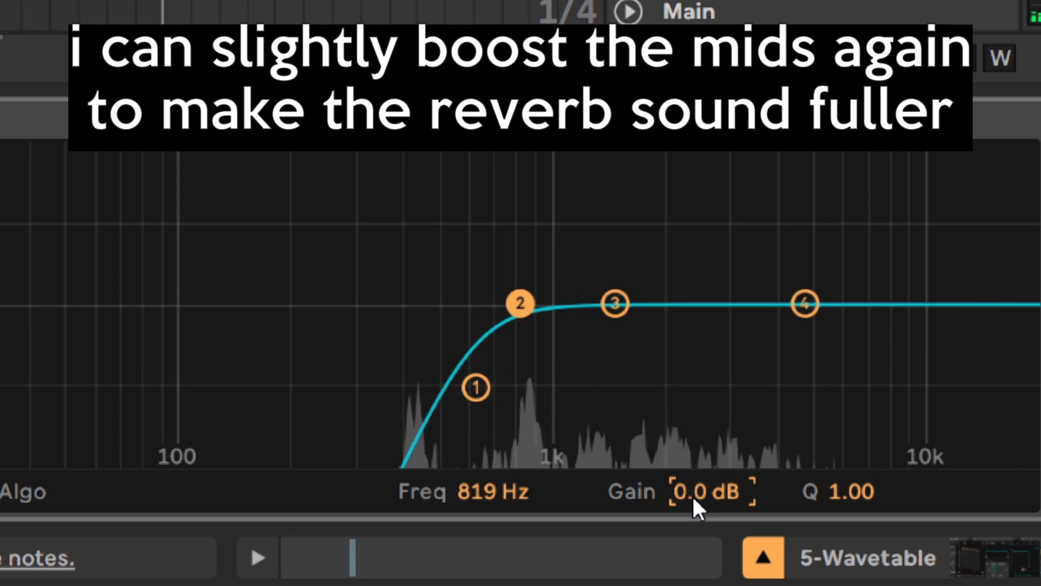
key(ctrl+z)
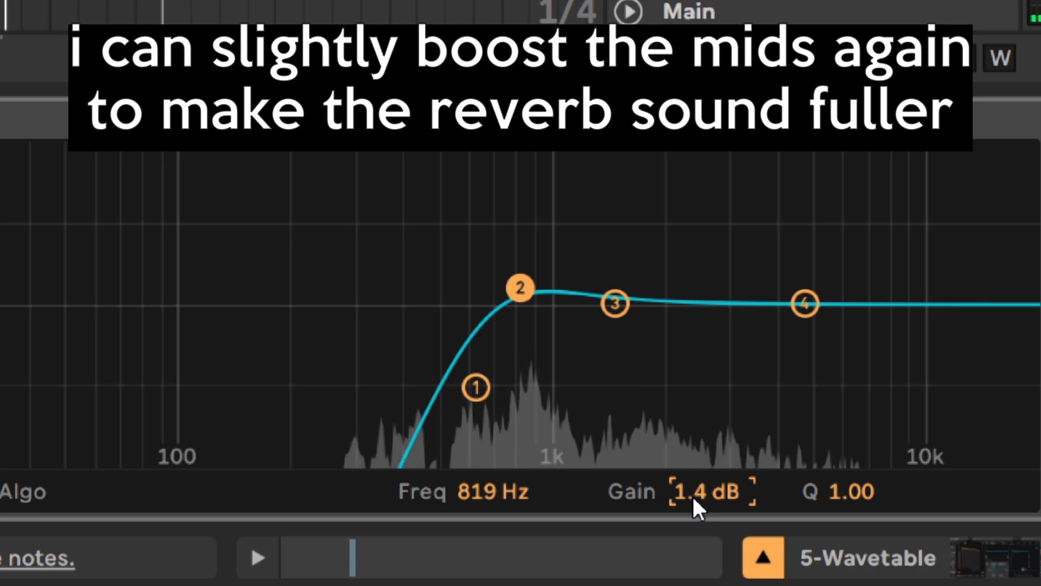
Step: Boost EQ band 3 by about 8.5 dB and set its frequency to 2.15 kHz
drag(615, 302, 662, 199)
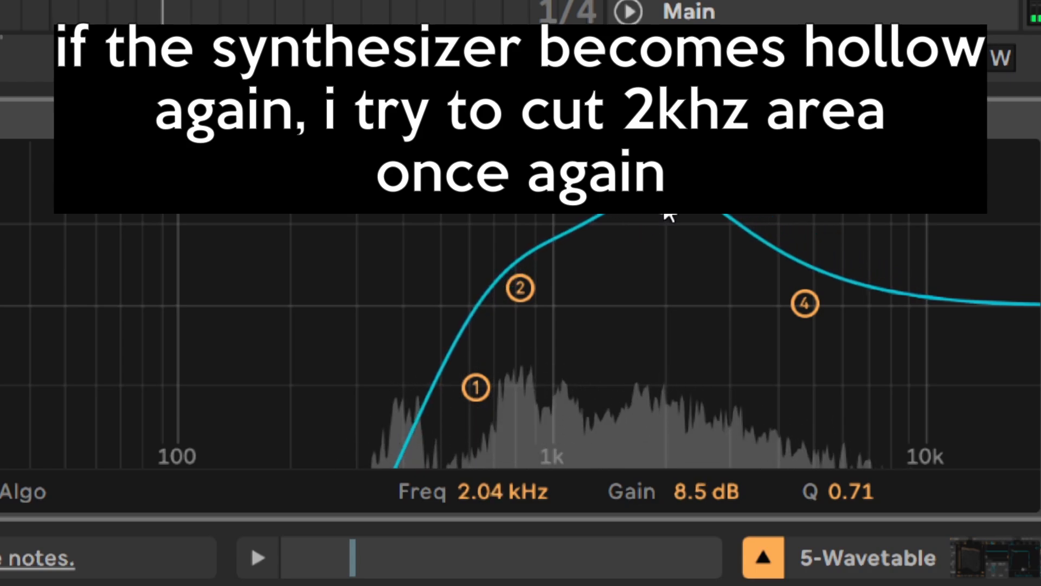
click(491, 493)
text(2150)
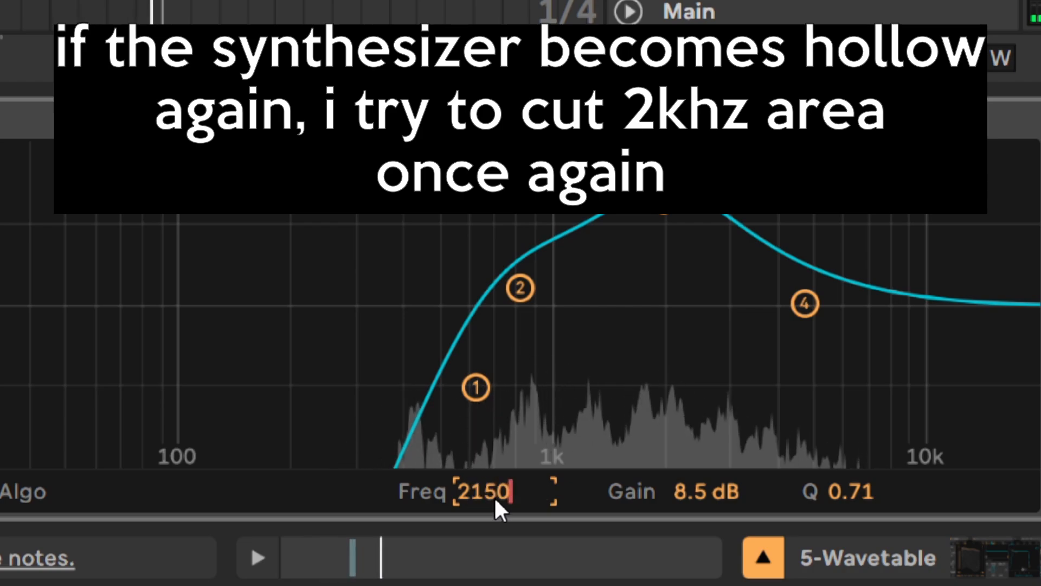
key(Return)
Step: Set EQ band 3's gain to -3.3 dB after trying about -10 dB, and its Q to 1.13
drag(667, 497, 667, 573)
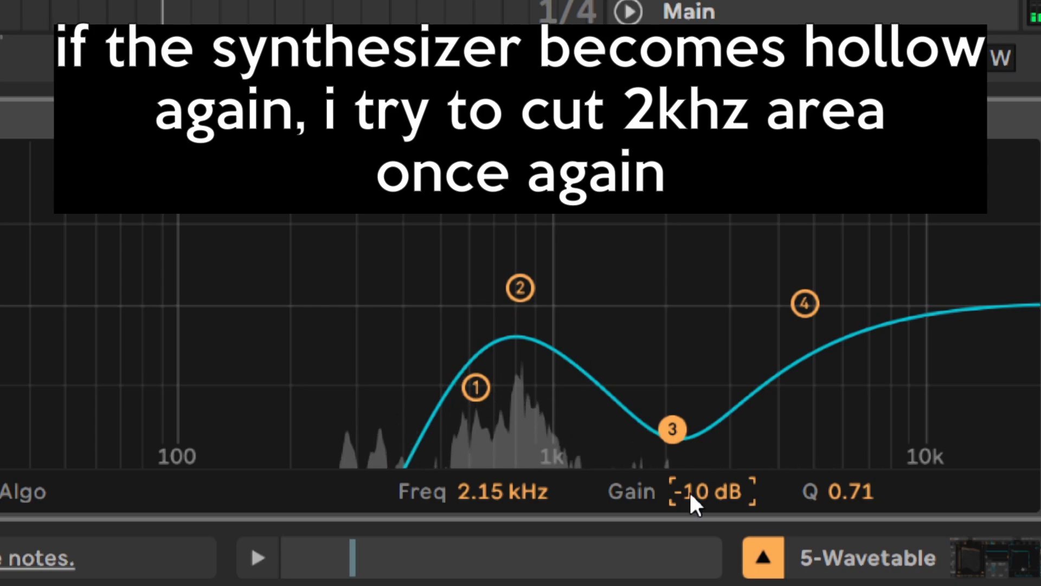
text(-3.3)
key(Return)
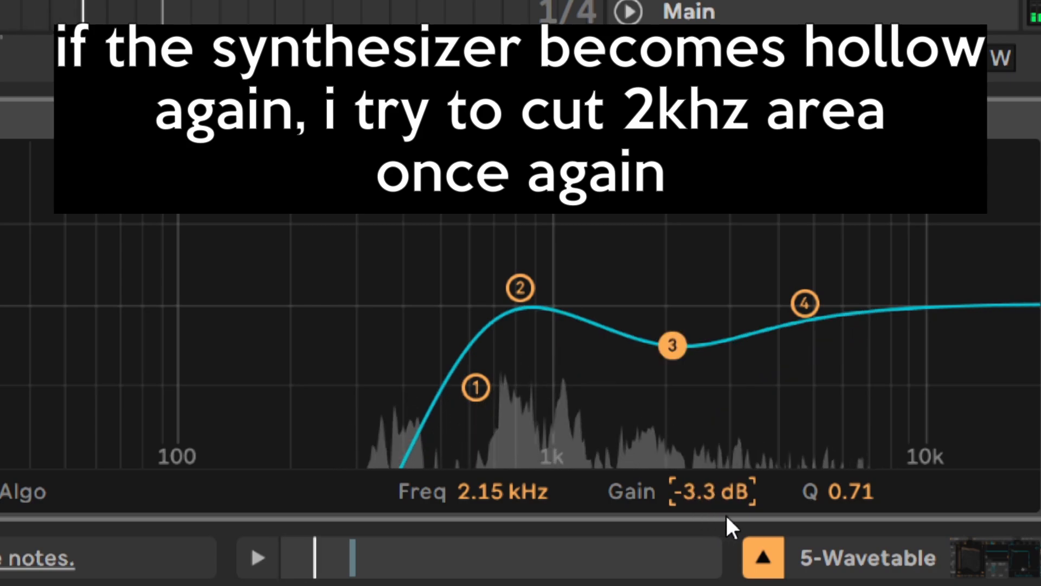
click(851, 491)
text(1.13)
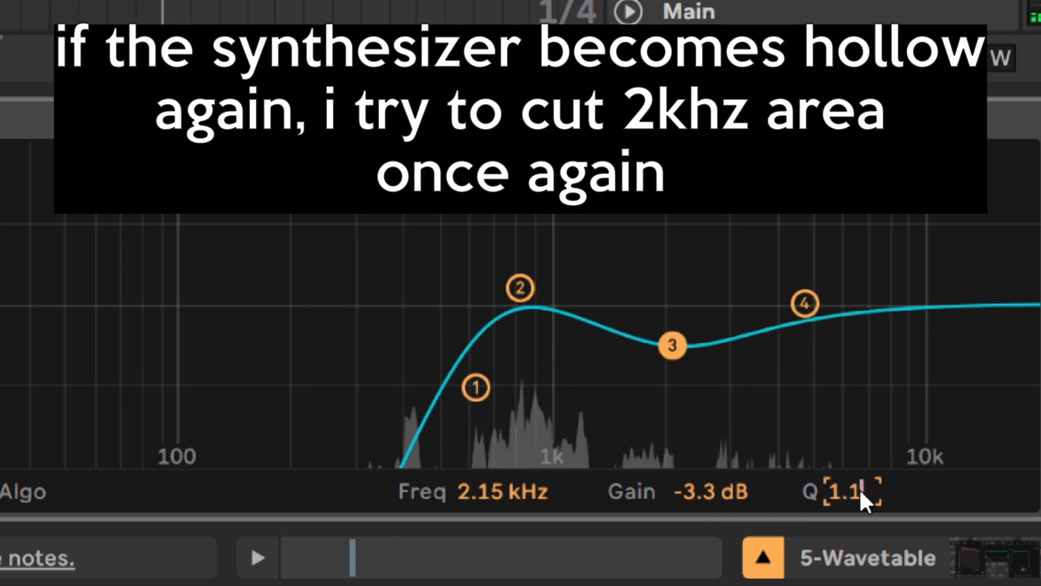
key(Return)
Step: Compare EQ band 3's cut against 0 dB gain twice, and restore the -3.3 dB gain
click(705, 491)
key(Delete)
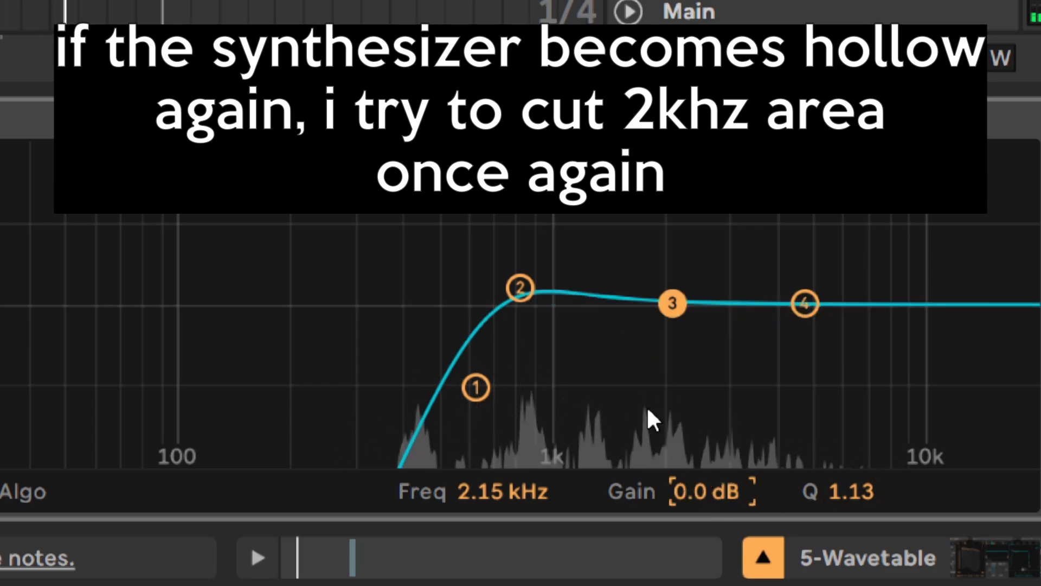
key(ctrl+z)
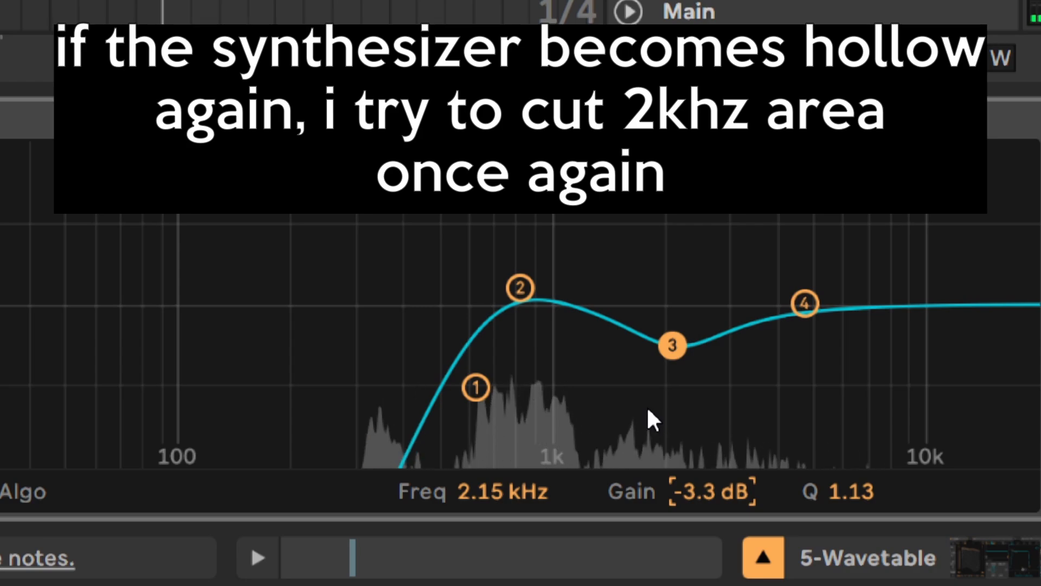
key(Delete)
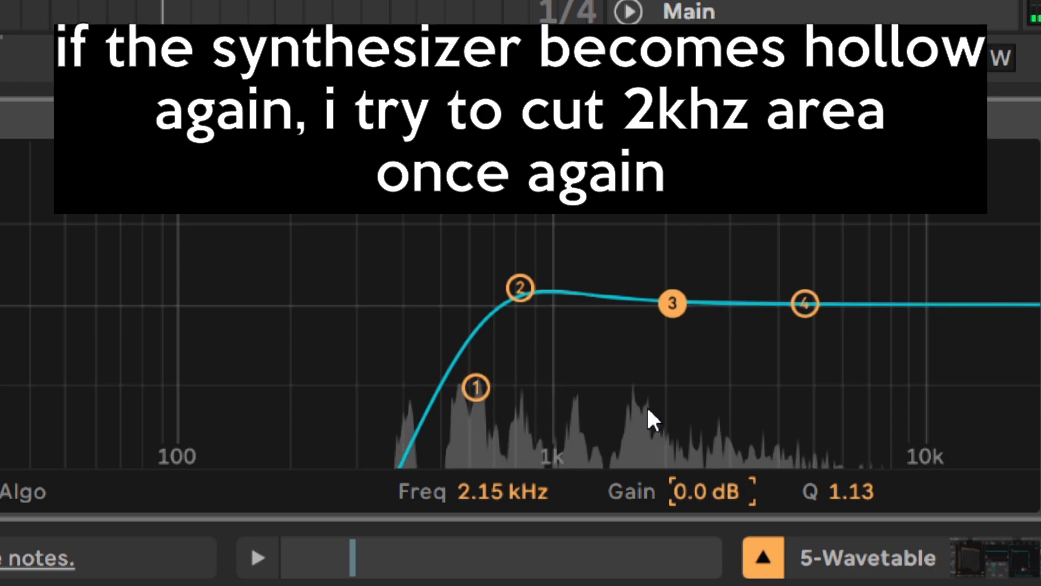
key(ctrl+z)
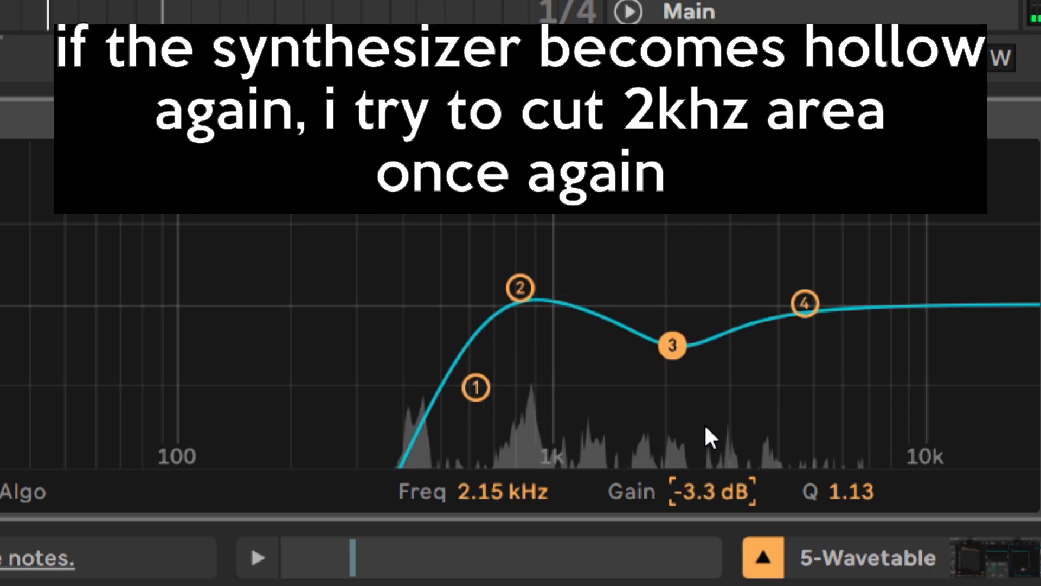
Step: Change EQ band 4 to a low-pass filter at 8.17 kHz with an 18 dB slope
click(805, 303)
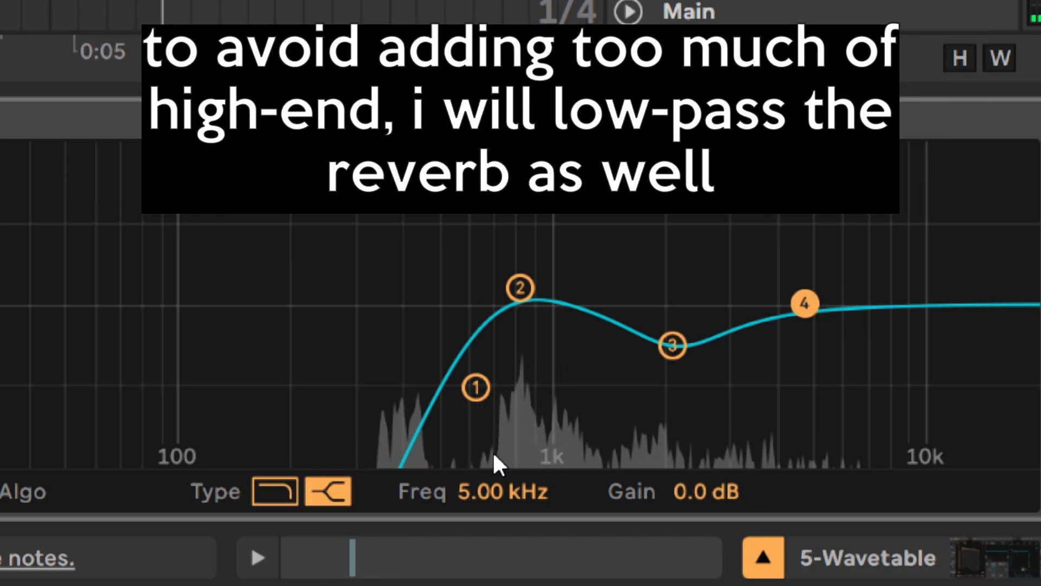
click(270, 481)
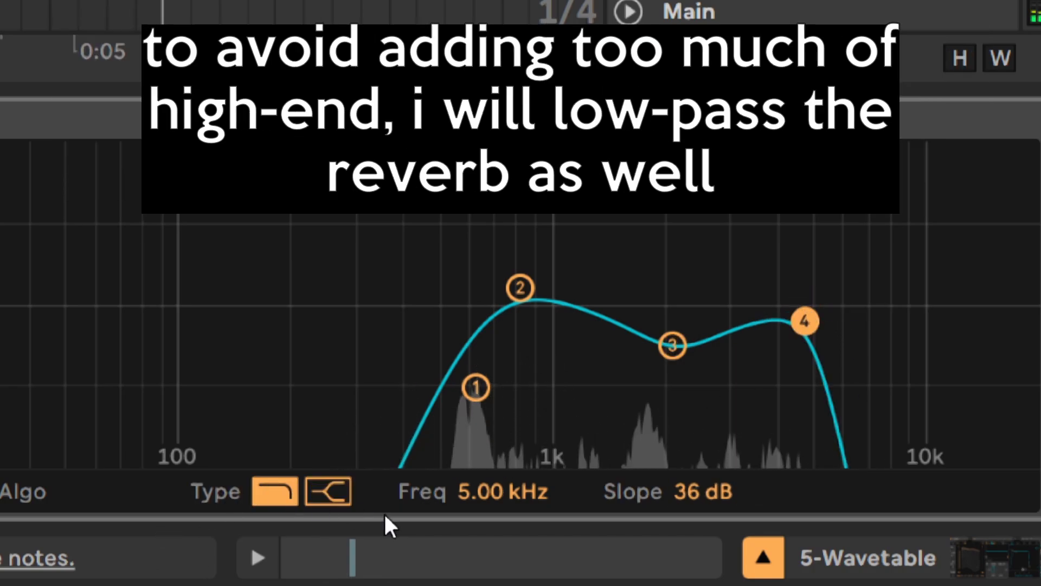
drag(491, 491, 491, 434)
double_click(468, 493)
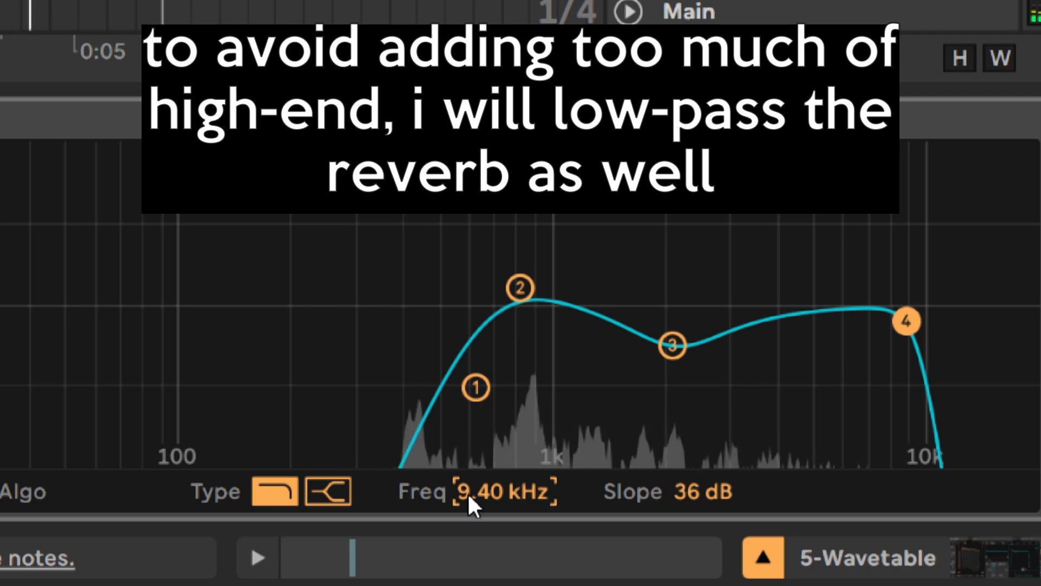
text(8.17)
key(Return)
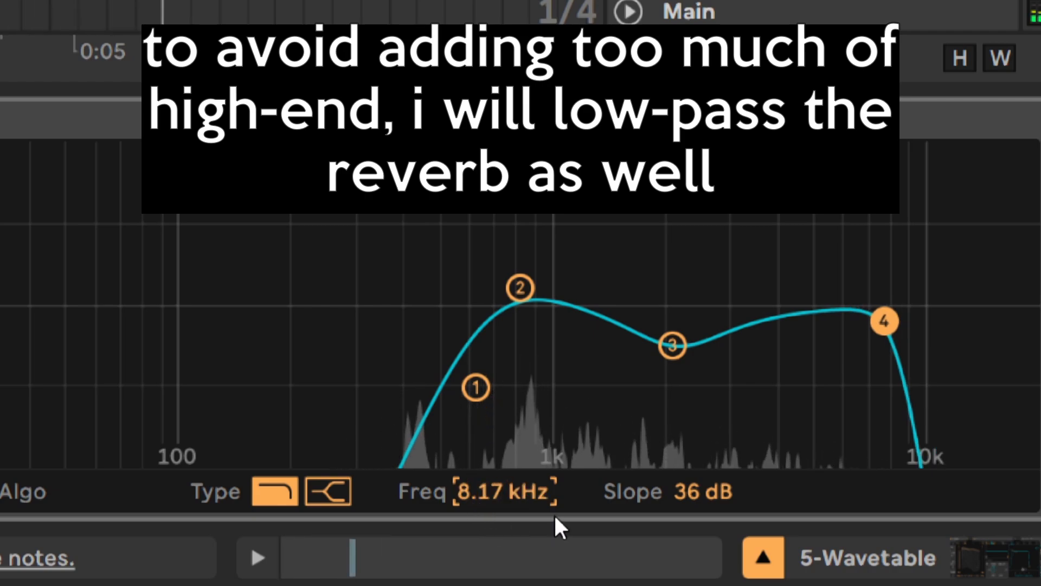
click(696, 492)
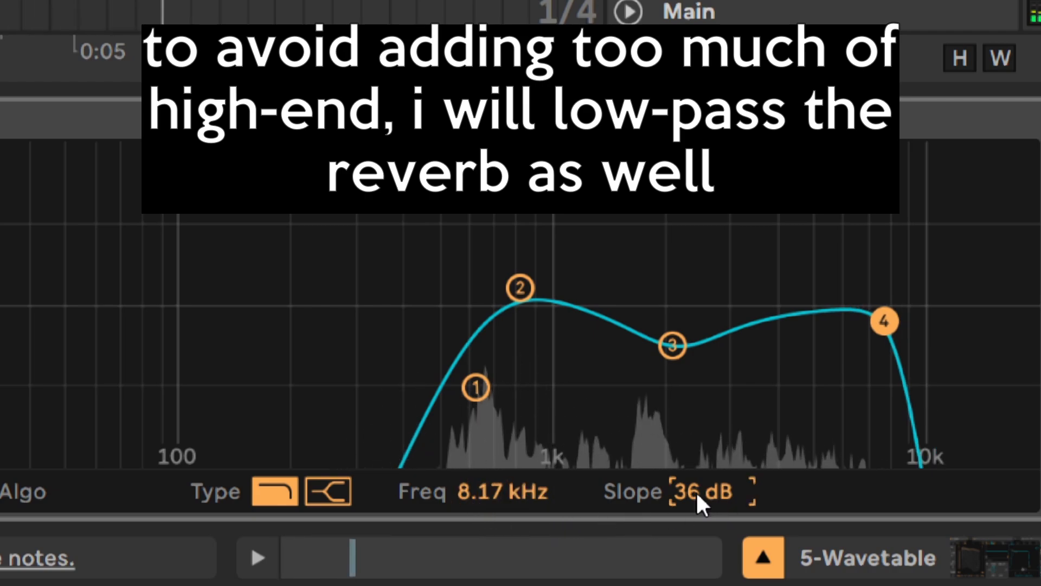
scroll(695, 490, up, 2)
scroll(695, 491, down, 4)
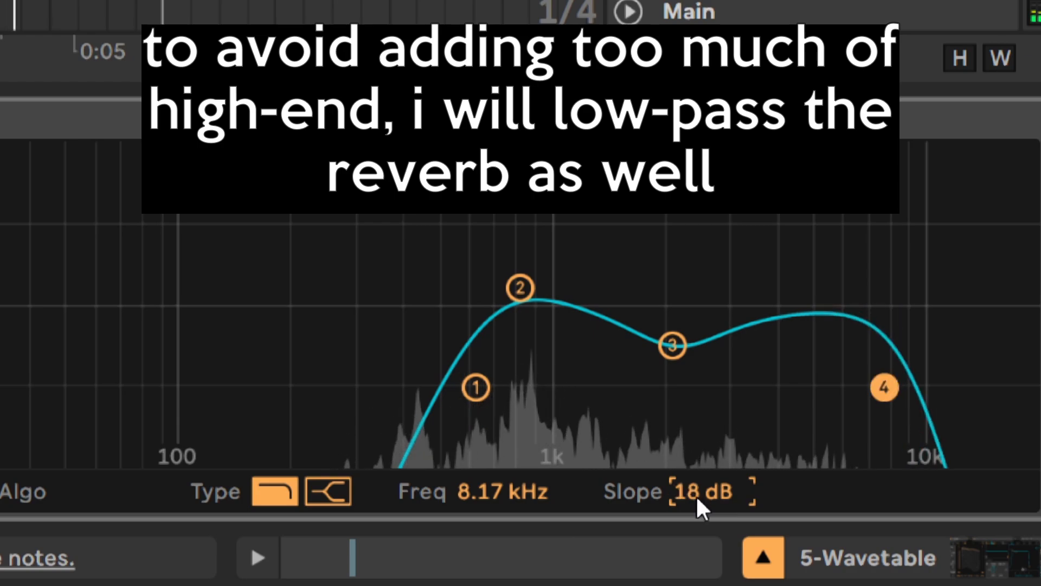
Step: Compare the reverb with its EQ bypassed and active twice, leaving the EQ switched on
click(567, 124)
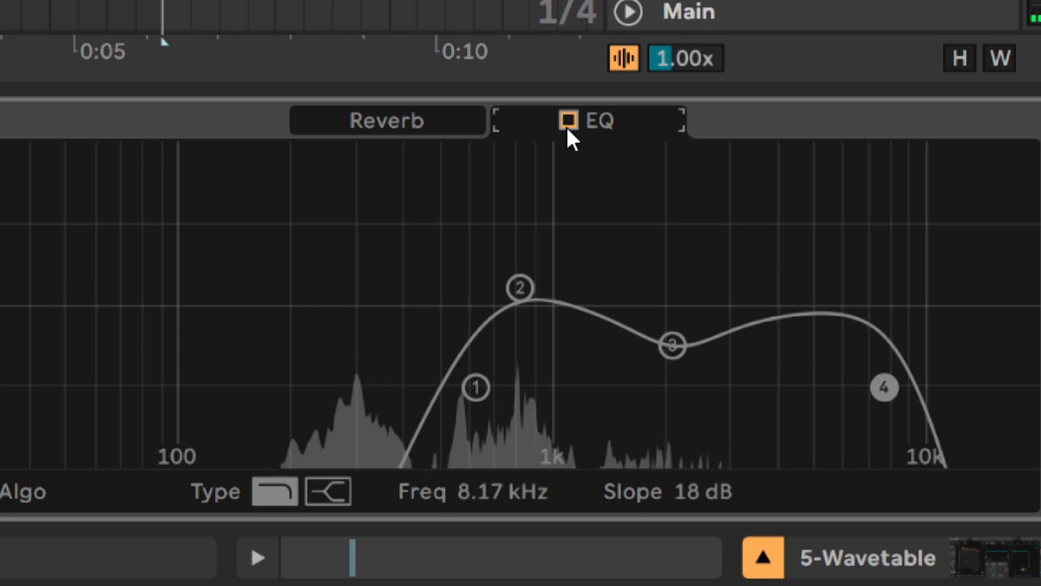
click(568, 125)
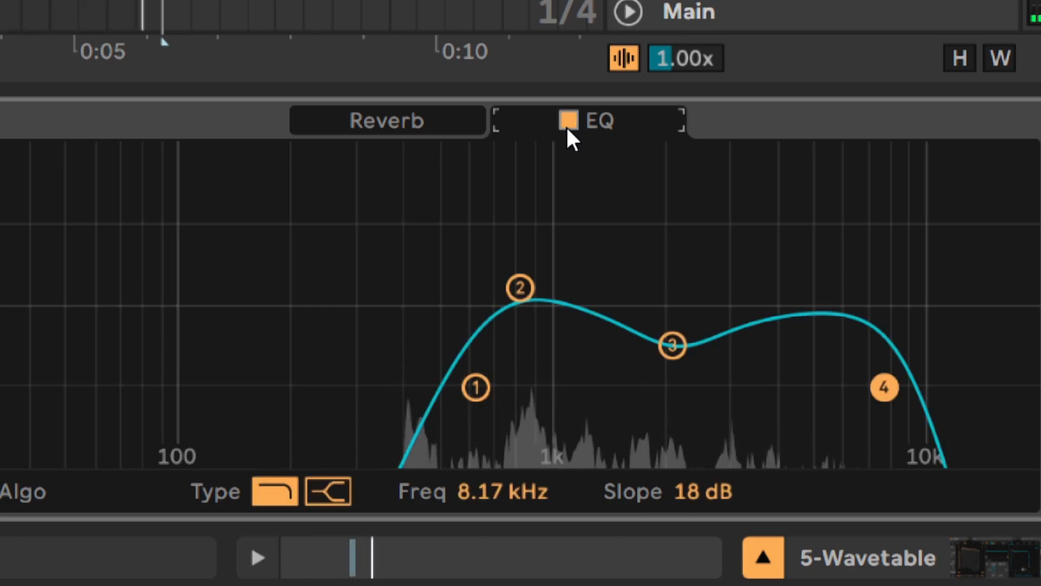
click(568, 125)
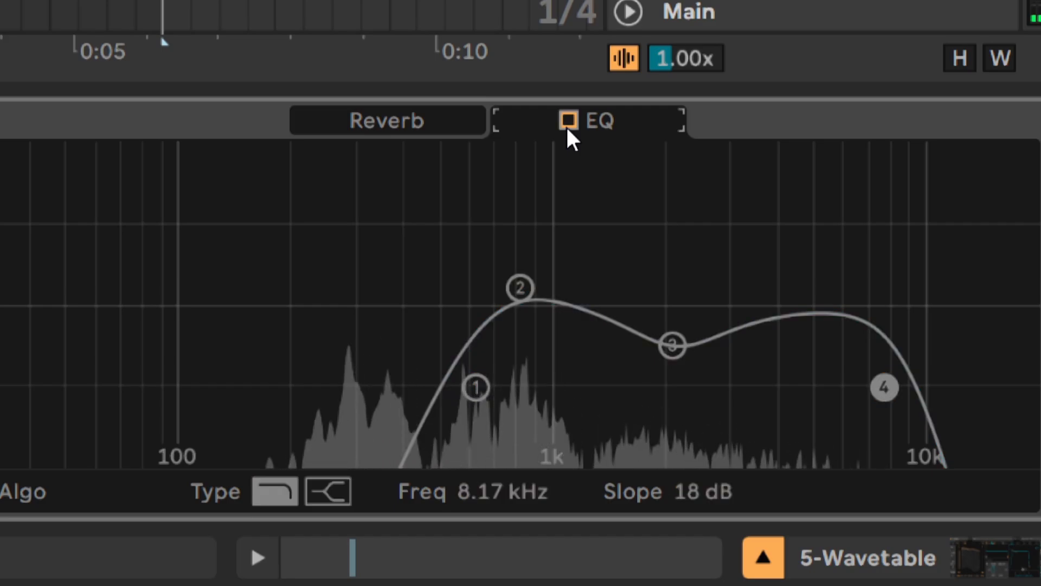
click(568, 126)
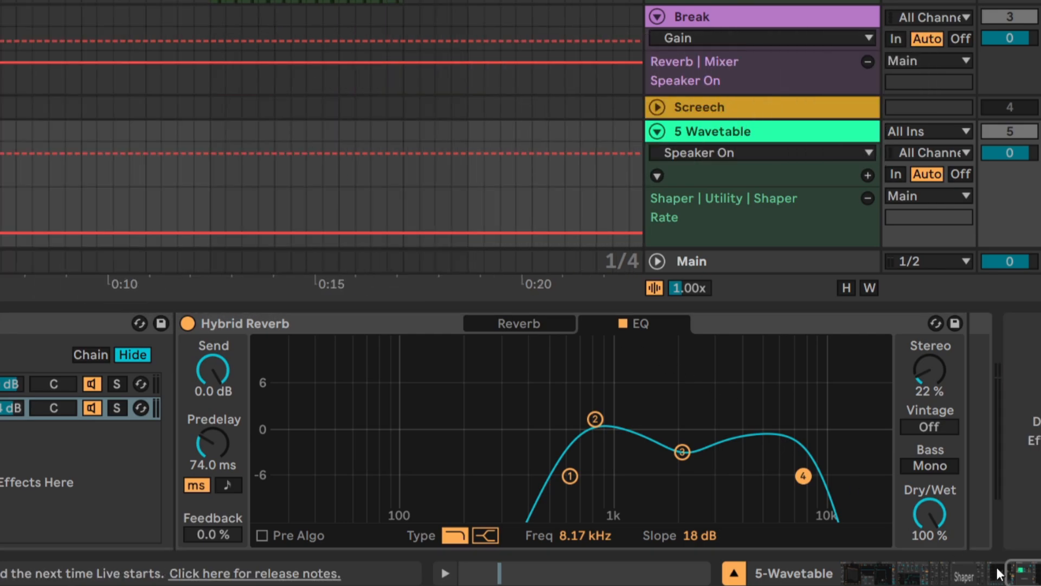
Step: Go back through the track's device chain to the Wavetable synth and expand its full oscillator and modulation view
drag(996, 574, 726, 538)
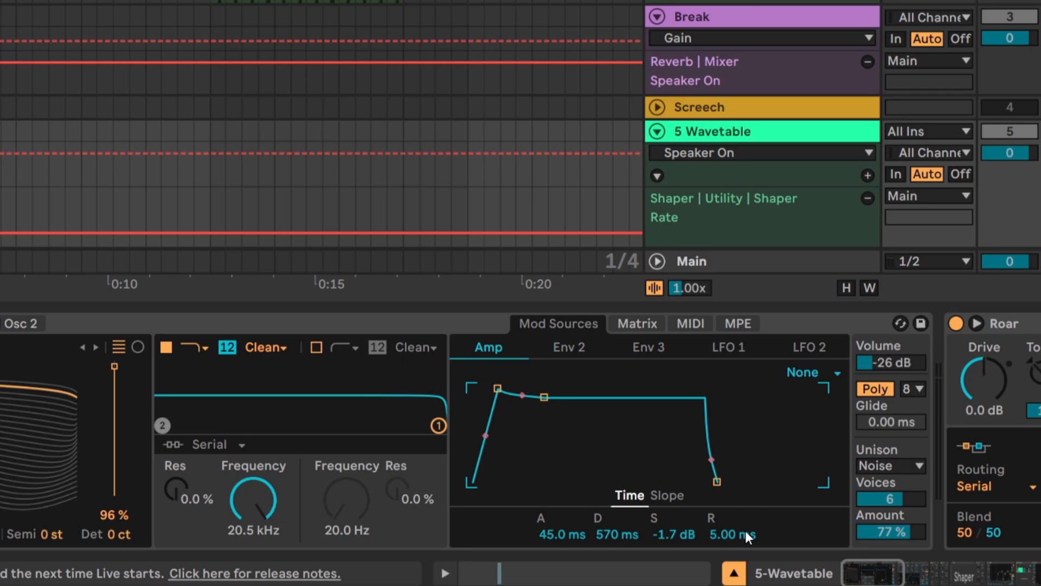
drag(869, 578, 948, 573)
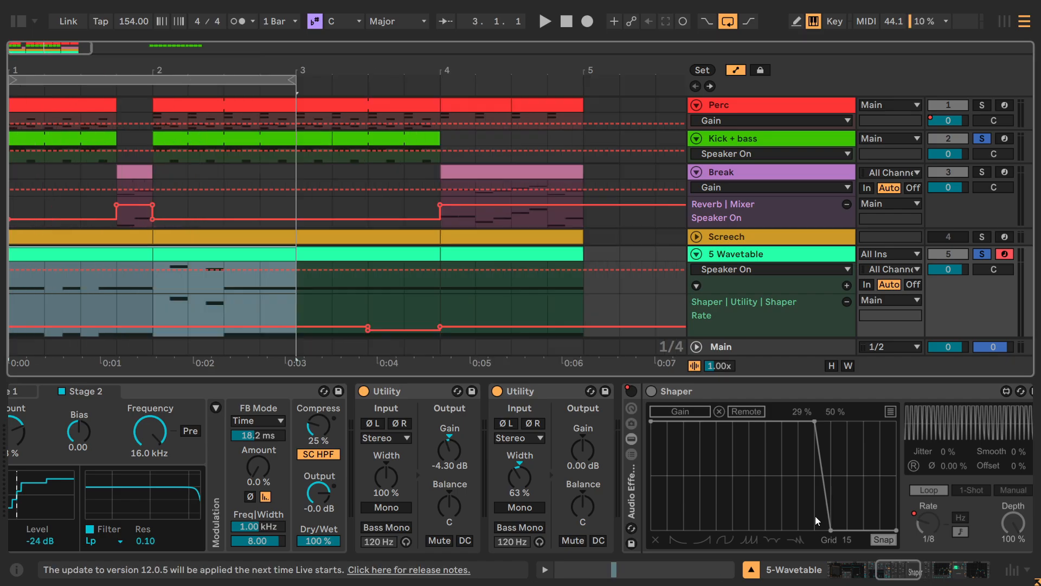
click(850, 570)
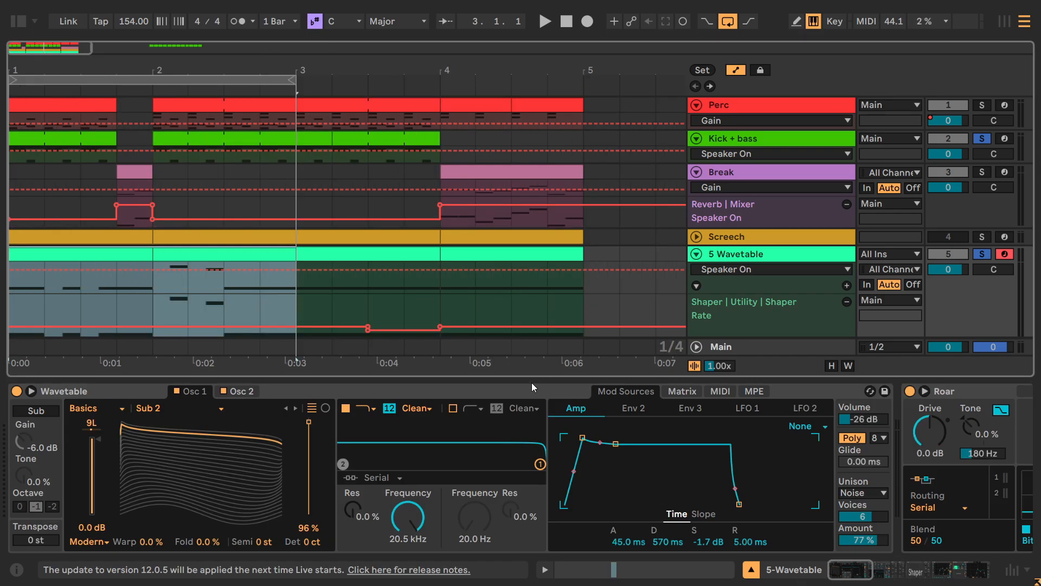
scroll(257, 291, down, 1)
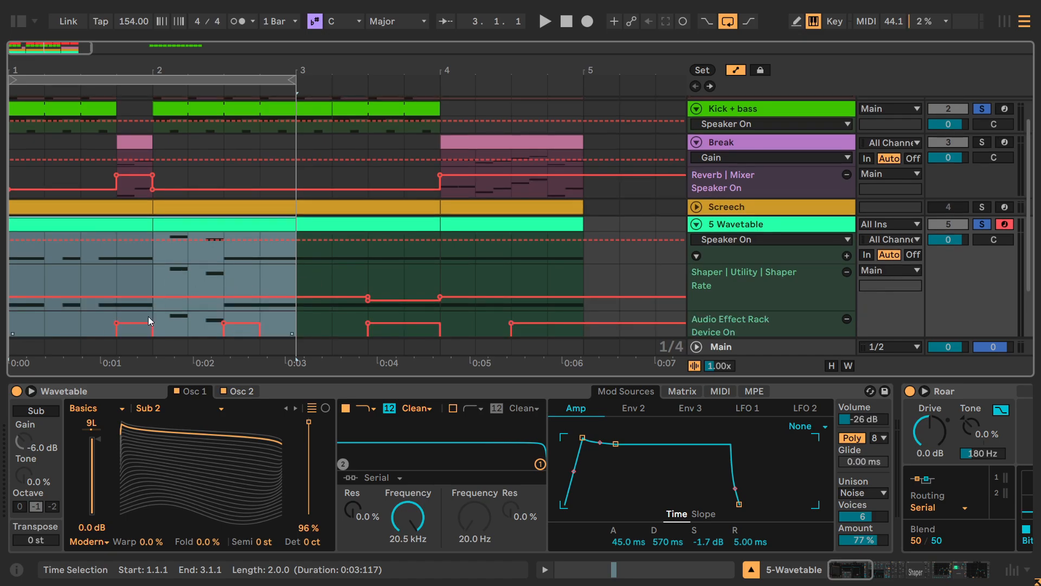
click(31, 391)
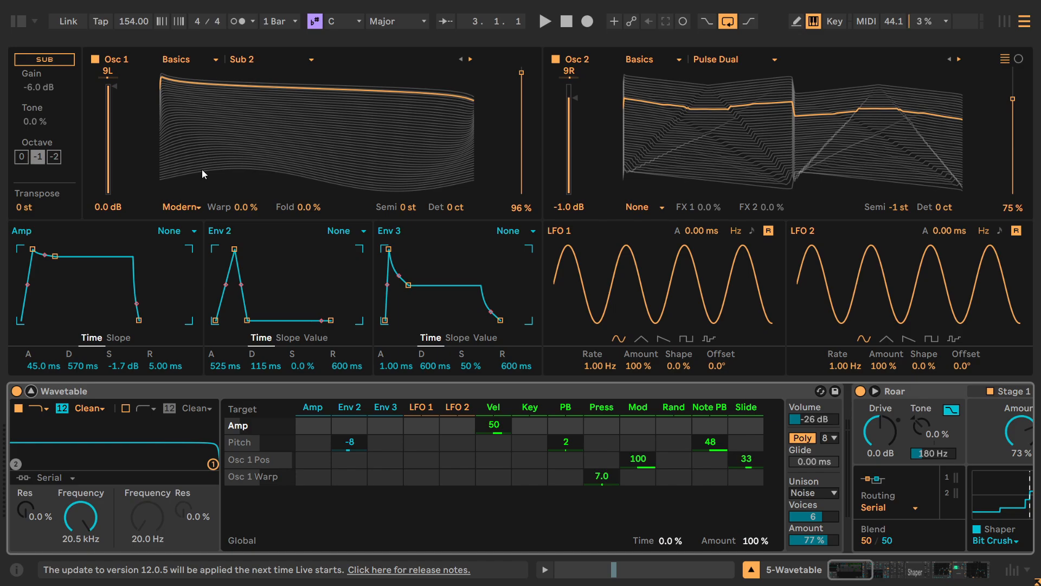
Step: Consolidate the two selected 5-Wavetable clips into one two-bar clip and enlarge its note editor
key(shift+Tab)
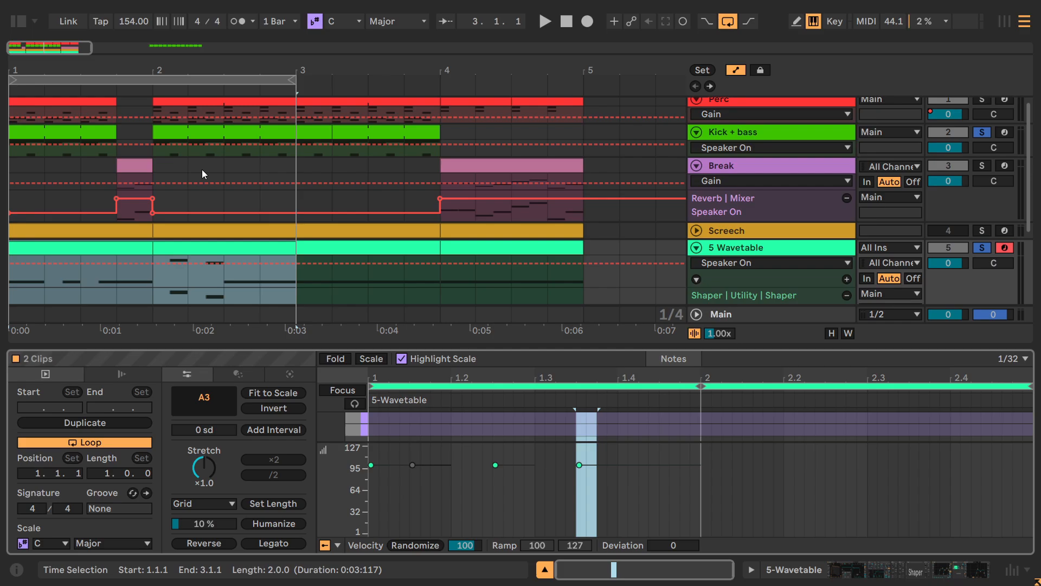
click(185, 247)
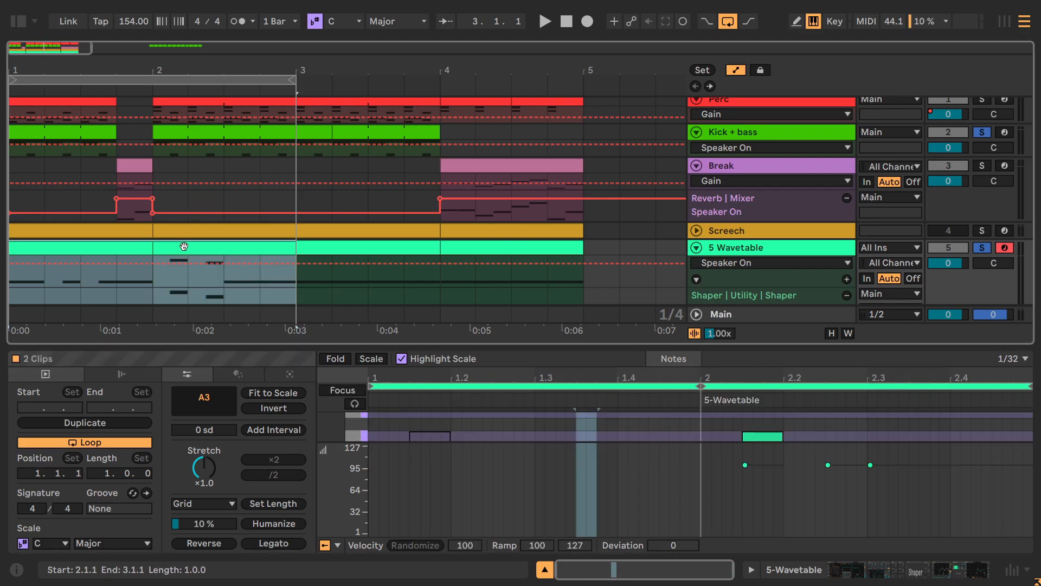
key(ctrl+j)
drag(418, 344, 417, 152)
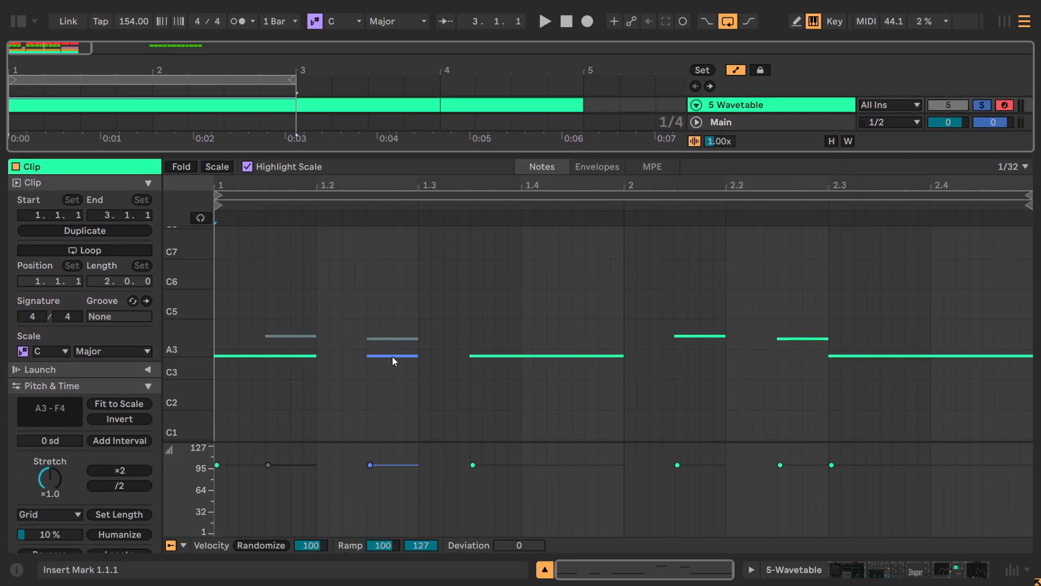
Step: Transpose all notes in the consolidated clip up two octaves to A5–F6, auditioning the clip during playback
drag(186, 375, 963, 239)
scroll(258, 386, up, 5)
key(shift+Up)
key(space)
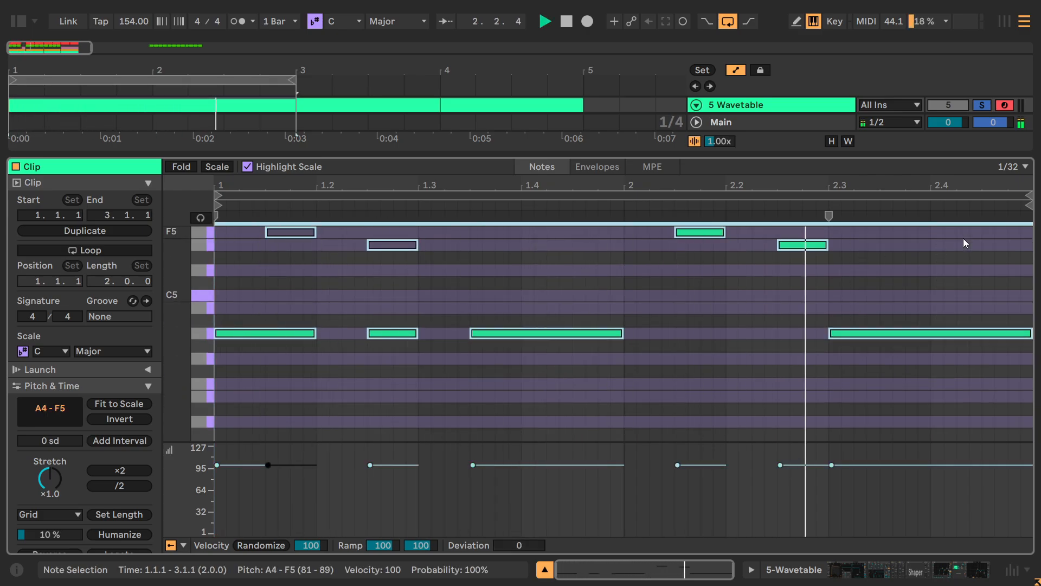
key(shift+Up)
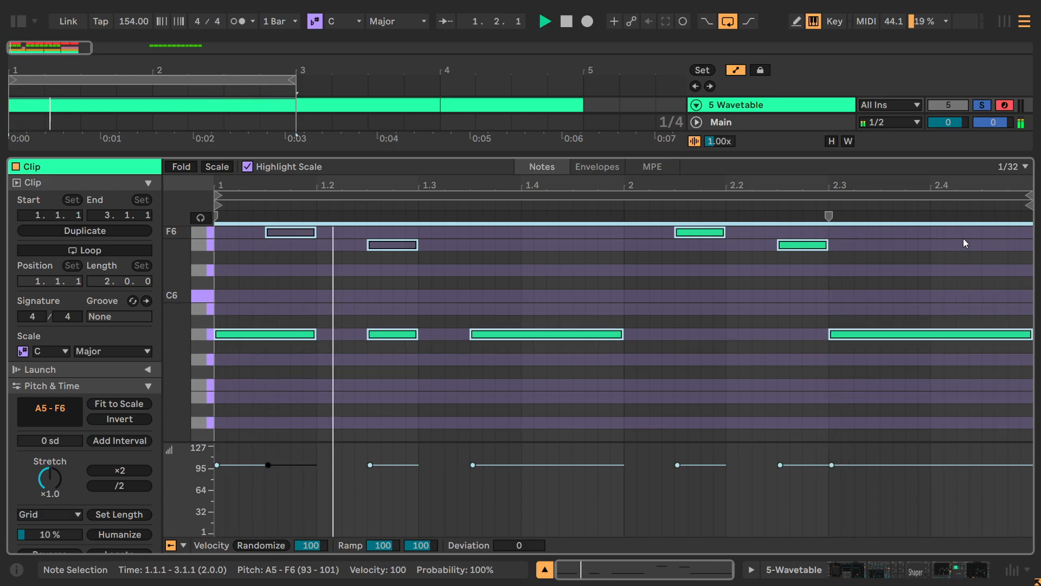
key(space)
click(983, 105)
click(982, 105)
key(space)
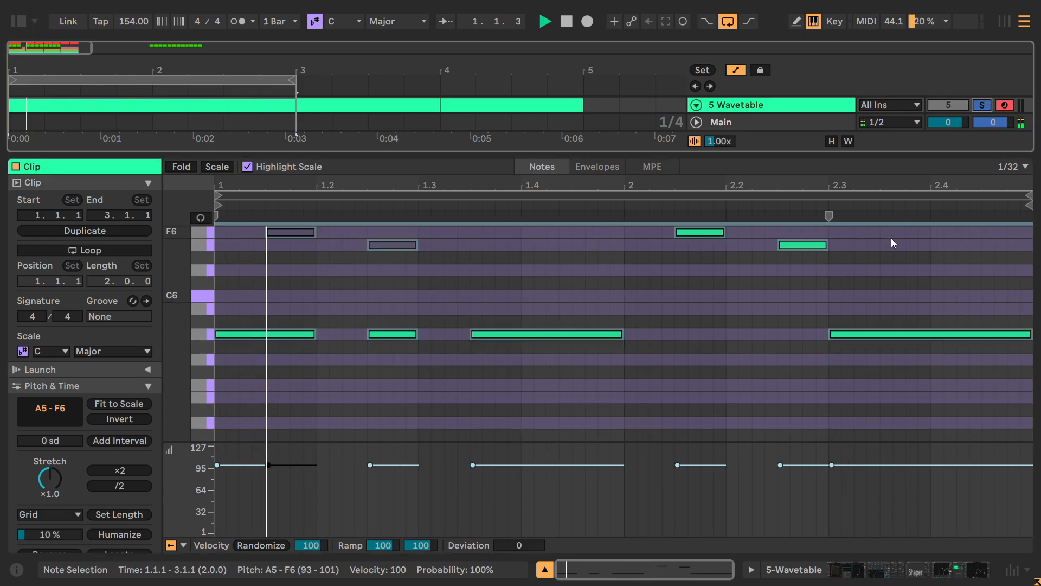
Step: Audition all the clip's notes at A1–F2, and raise them an octave to A2–F3
drag(958, 377, 141, 207)
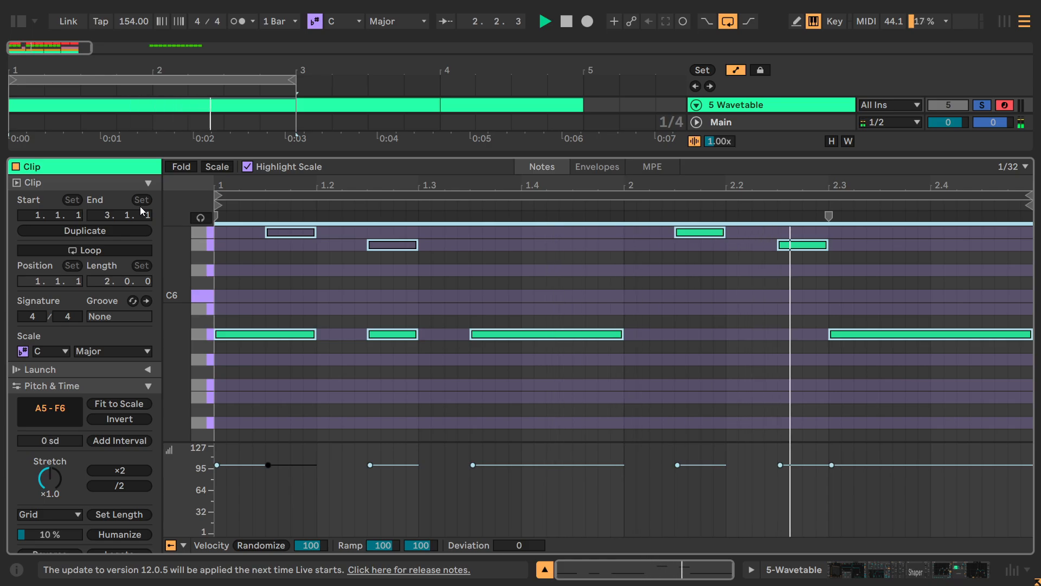
key(shift+Down)
key(shift+Down)
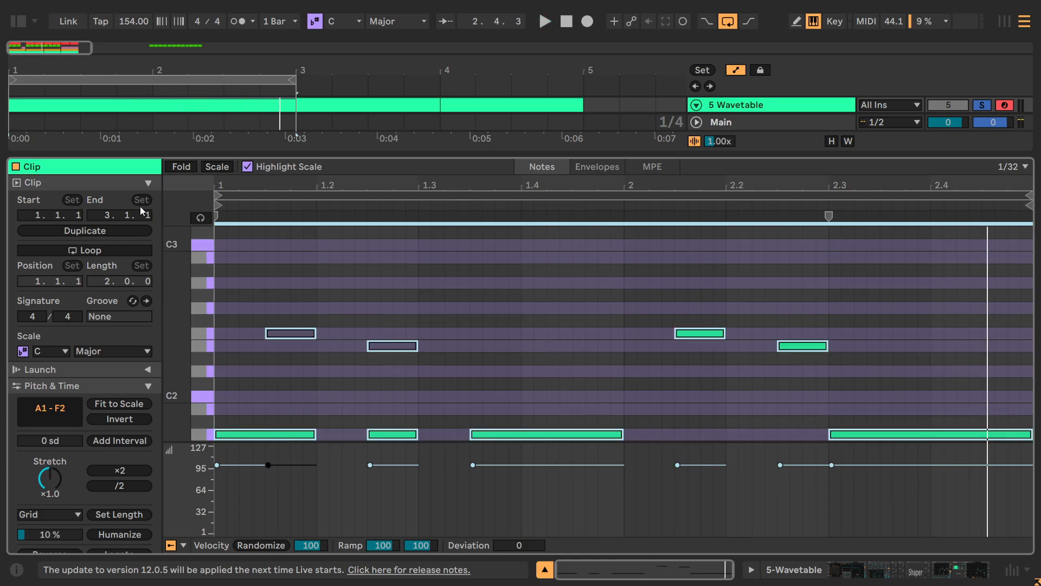
key(space)
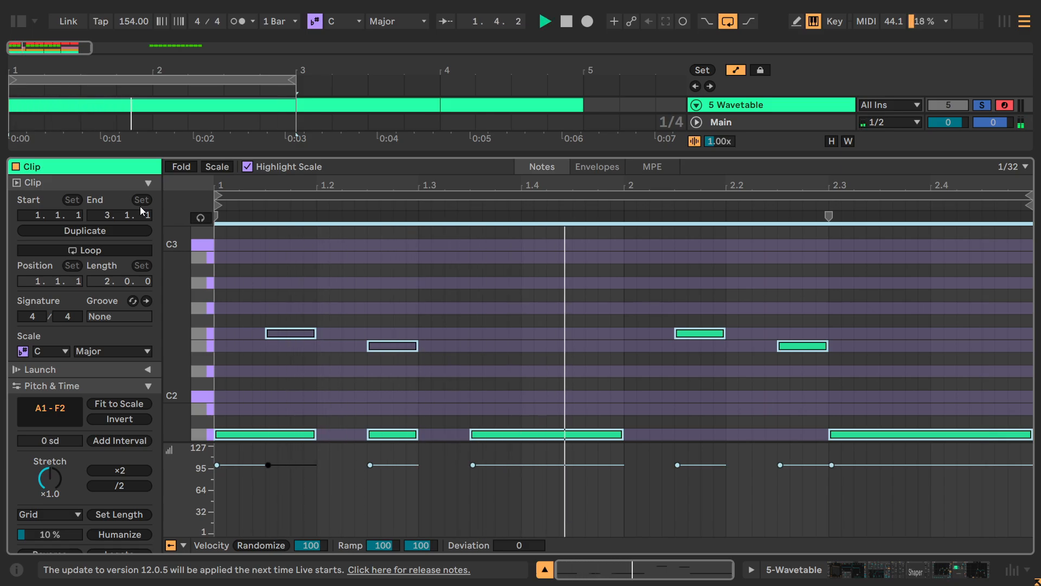
key(shift+Up)
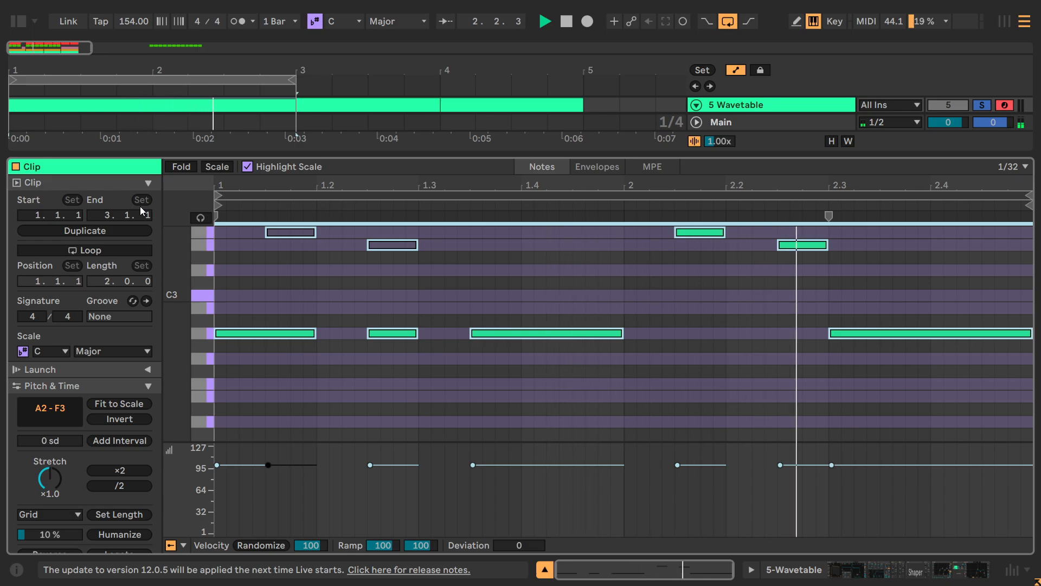
Step: Delete the two deactivated notes in the clip's first bar
mouse_move(176, 337)
mouse_down()
mouse_move(172, 357)
mouse_move(186, 353)
mouse_up()
key(Delete)
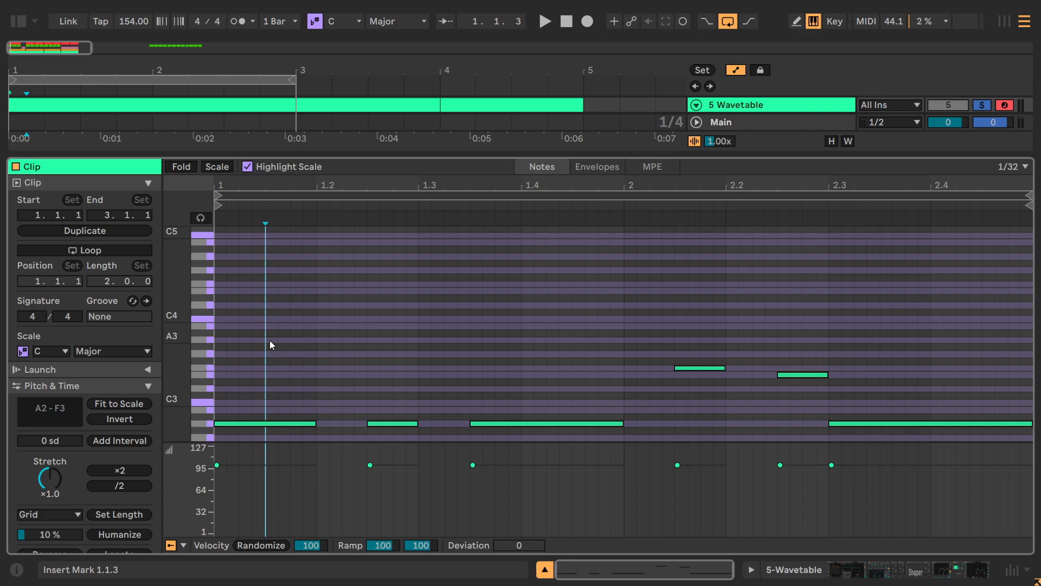
click(227, 299)
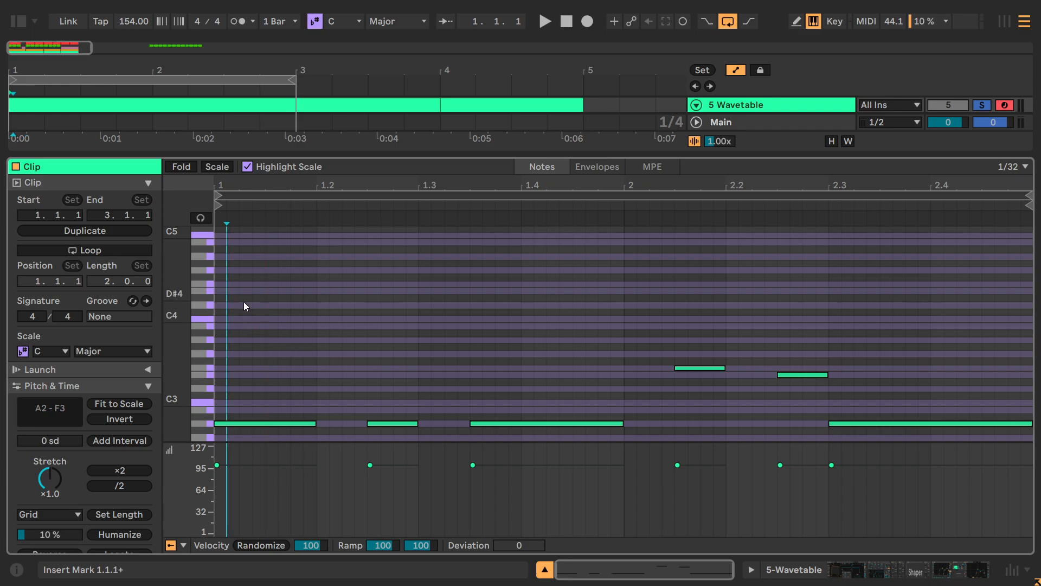
Step: Duplicate all the clip's notes in place and transpose the copies up an octave to A3–F4
key(ctrl+a)
key(ctrl+c)
key(ctrl+v)
key(Up)
key(Up)
key(Up)
key(Up)
key(Down)
key(Down)
key(Down)
key(shift+Up)
key(Down)
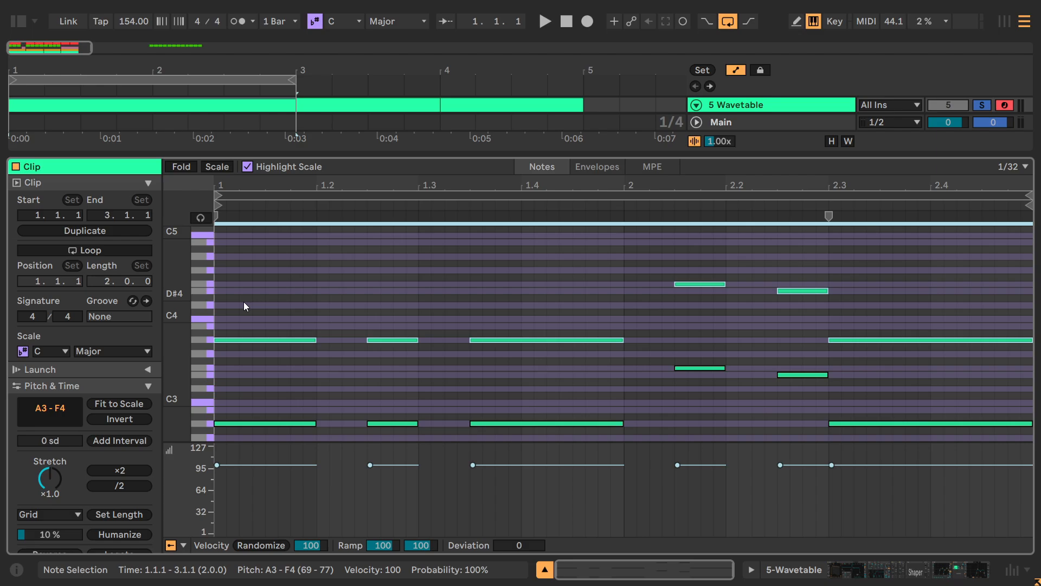
Step: Play the layered notes while raising the upper copy to A4–F5 and A5–F6
scroll(243, 302, up, 5)
scroll(243, 301, down, 8)
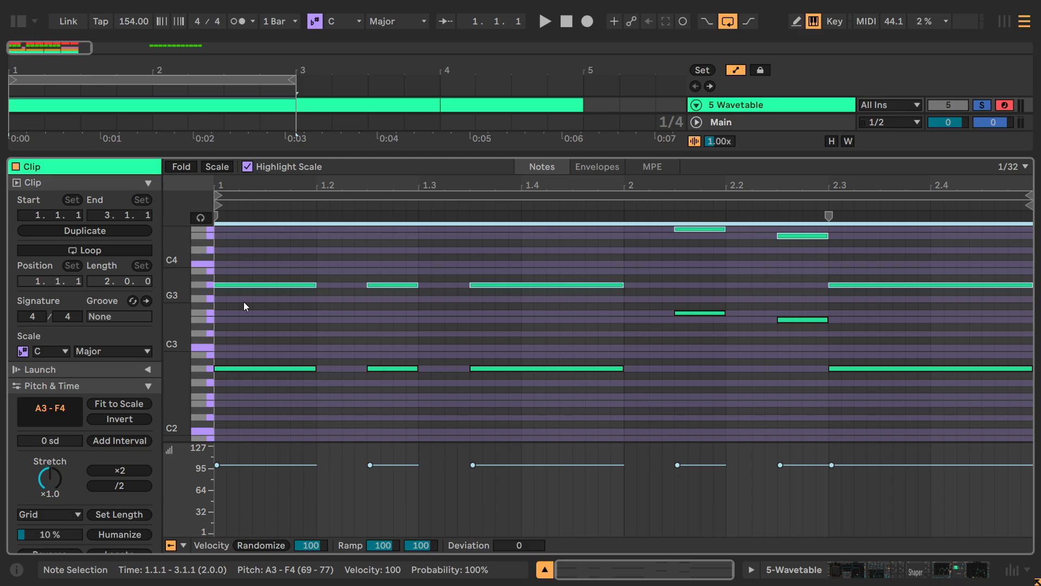
key(space)
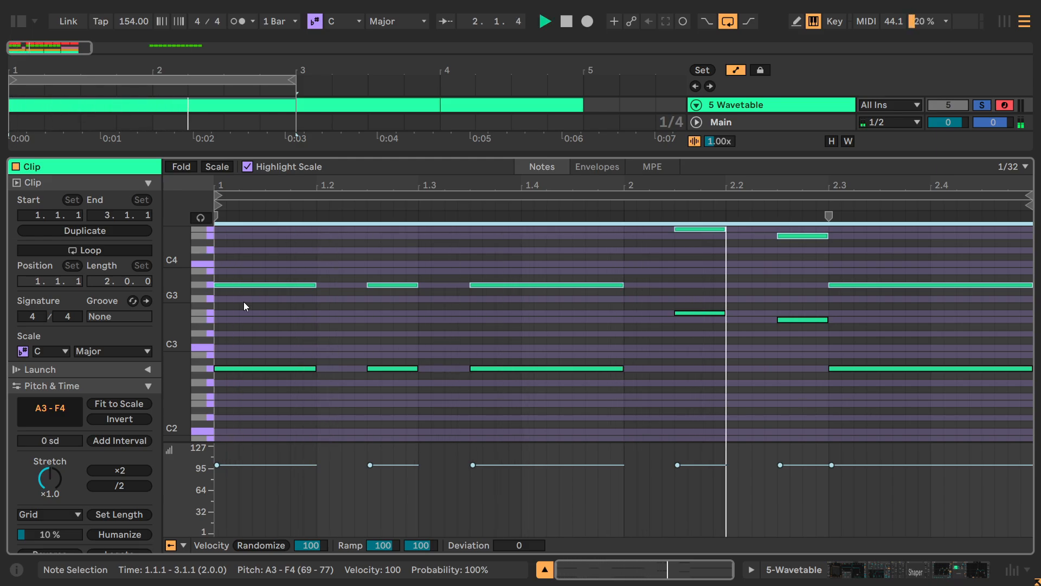
key(shift+Up)
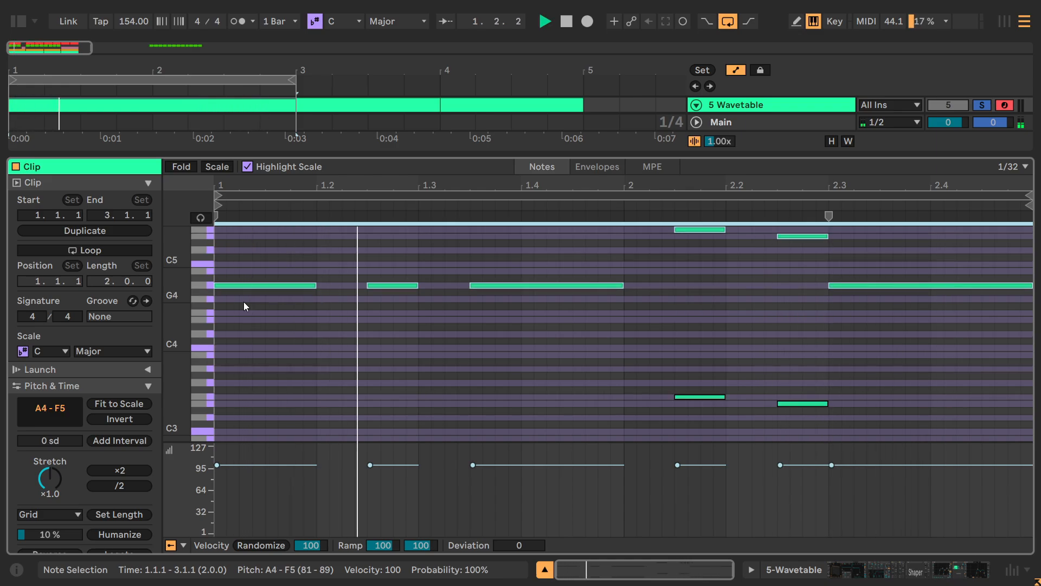
key(shift+Up)
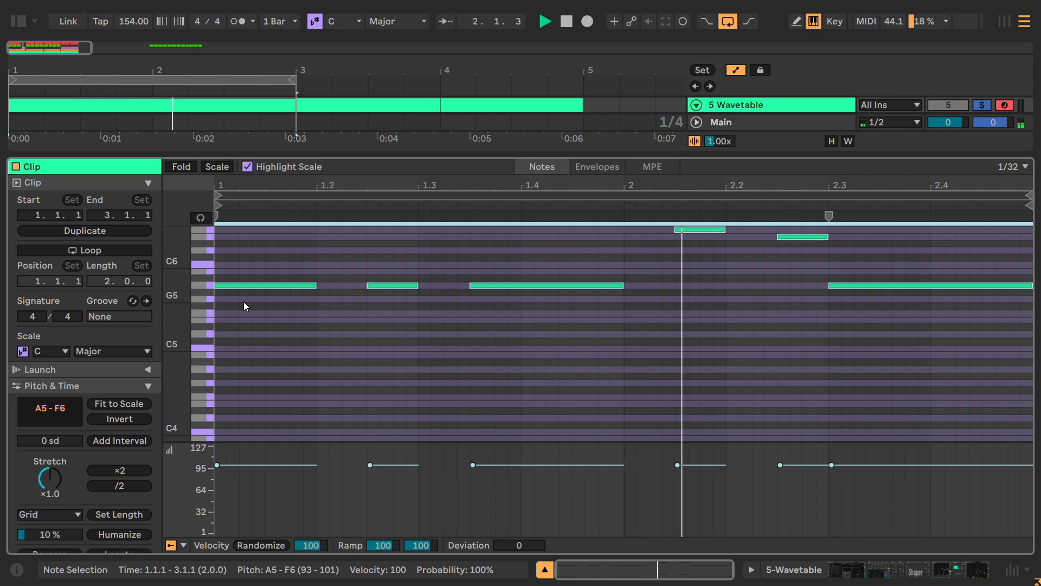
Step: Select the lower layer of notes and set it to A3–F4 beneath the upper layer
key(shift+Down)
key(shift+Down)
key(shift+Down)
drag(975, 405, 300, 250)
key(shift+Up)
scroll(354, 340, up, 2)
scroll(445, 376, up, 2)
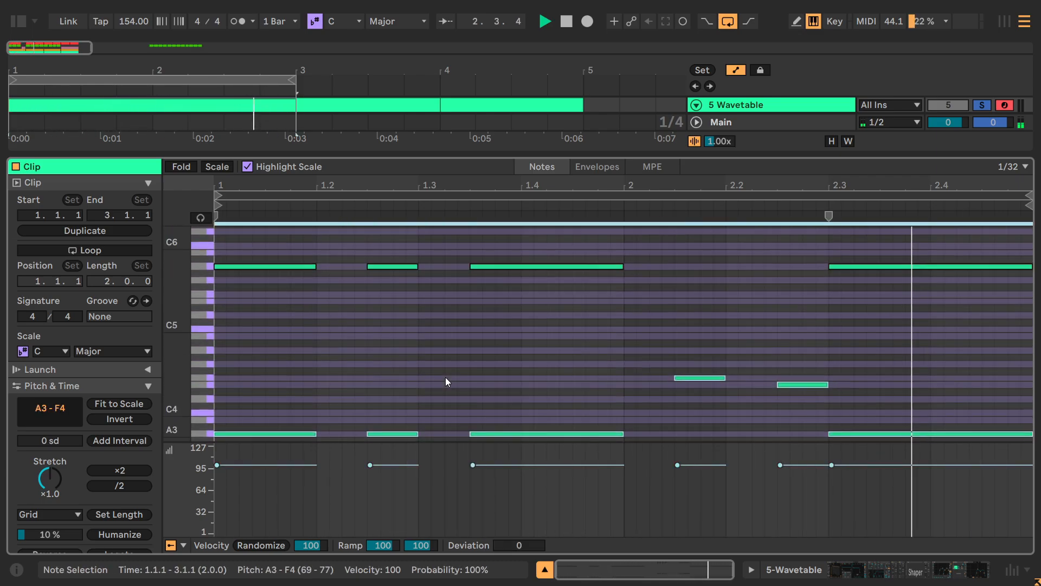
Step: Raise the lower note layer an octave to A4–F5 and the upper layer to A6–F7
key(shift+Up)
scroll(481, 369, up, 3)
drag(922, 368, 291, 291)
key(shift+Up)
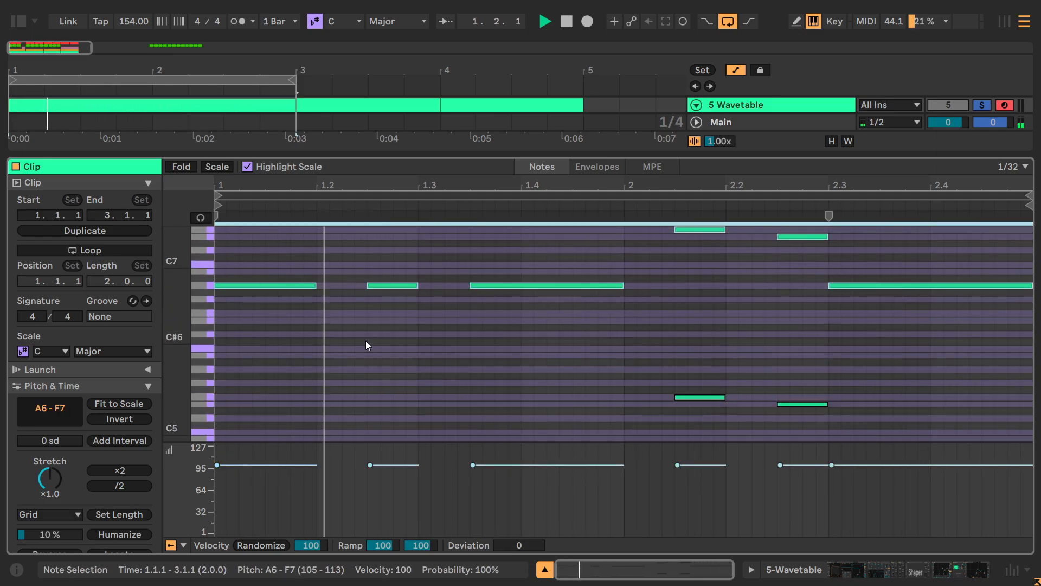
Step: Delete the upper layer of notes and transpose the remaining notes down to A3–F4
key(Delete)
scroll(547, 331, down, 3)
drag(916, 358, 141, 237)
key(shift+Down)
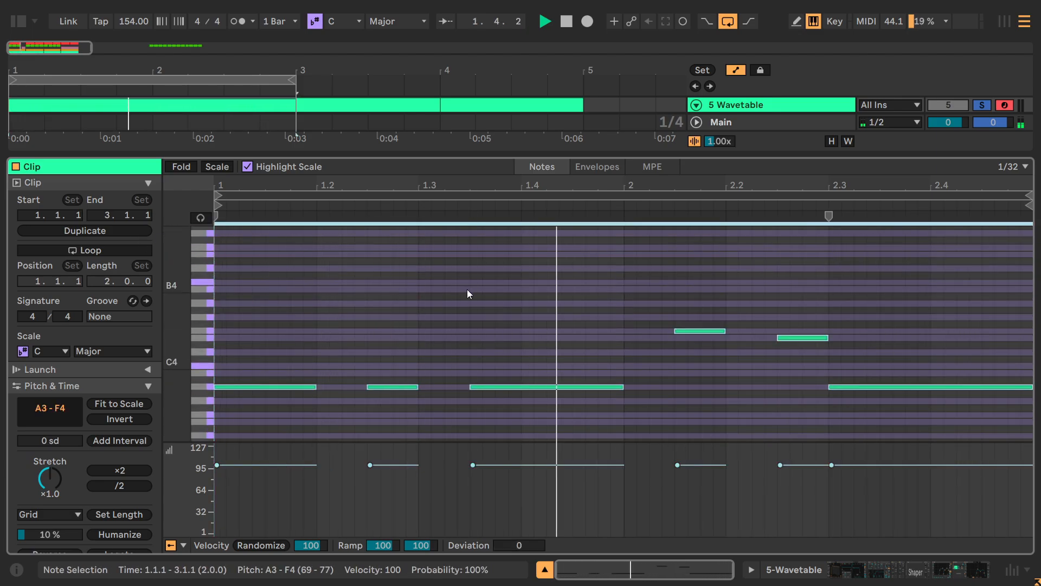
key(shift+Up)
key(shift+Down)
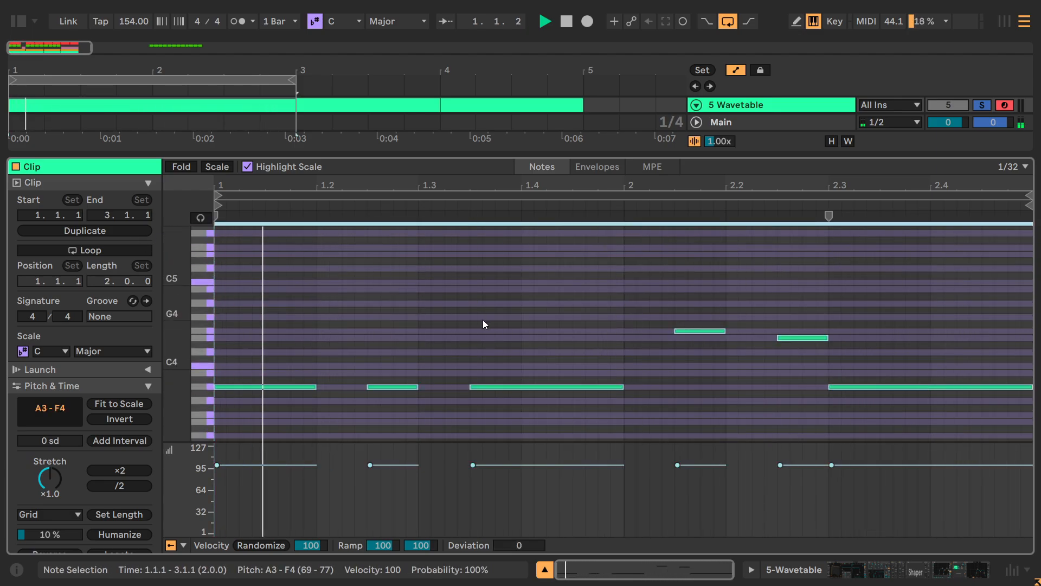
Step: Return to the Wavetable device view and try oscillator 2's semitone transposition at -24 and -12 st during playback
key(shift+Tab)
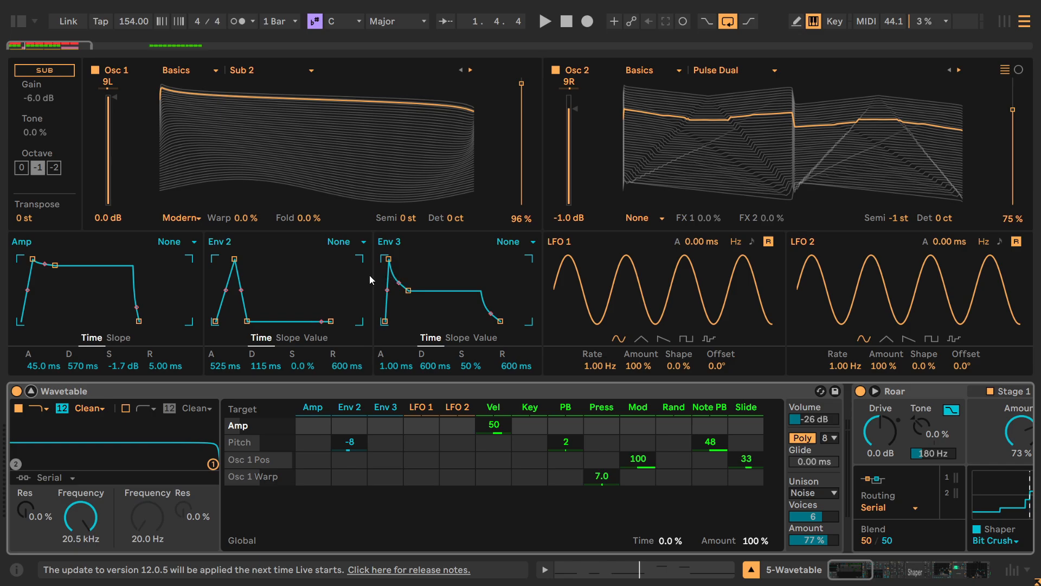
click(648, 139)
click(893, 220)
key(space)
drag(896, 220, 896, 246)
text(-24)
key(Return)
text(-12)
key(Return)
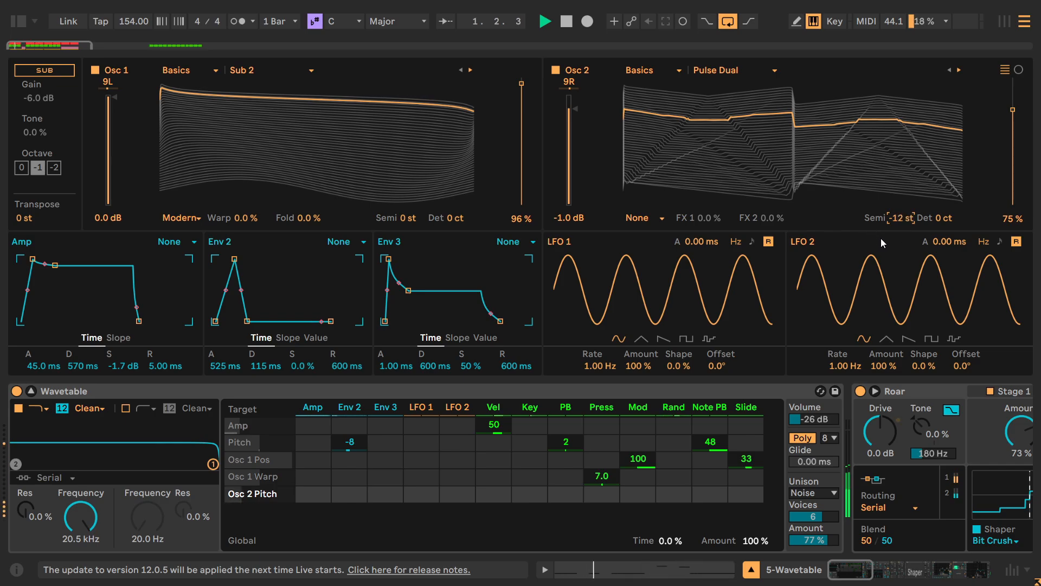
Step: Try oscillator 2's semitone transposition at 12, 24 and -12 st, and set it to -2 st
text(12)
key(Return)
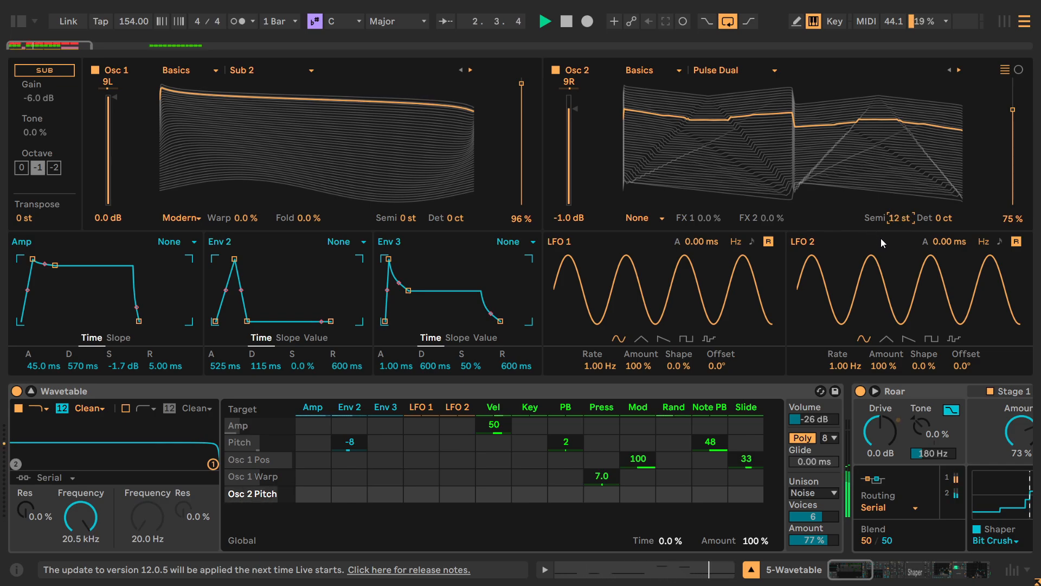
text(24)
key(Return)
text(12)
key(Return)
text(-12)
key(Return)
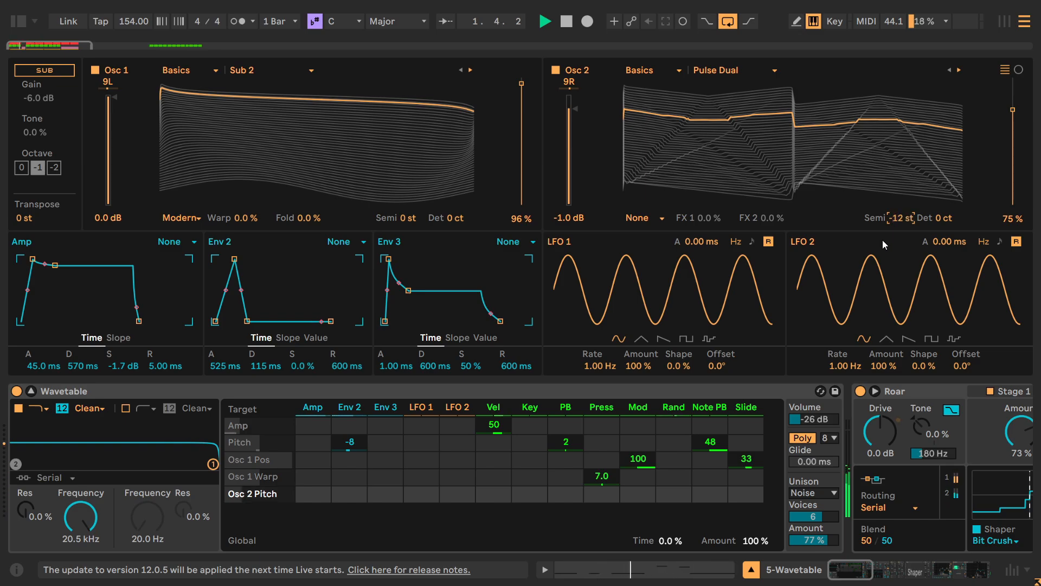
text(-2)
key(Return)
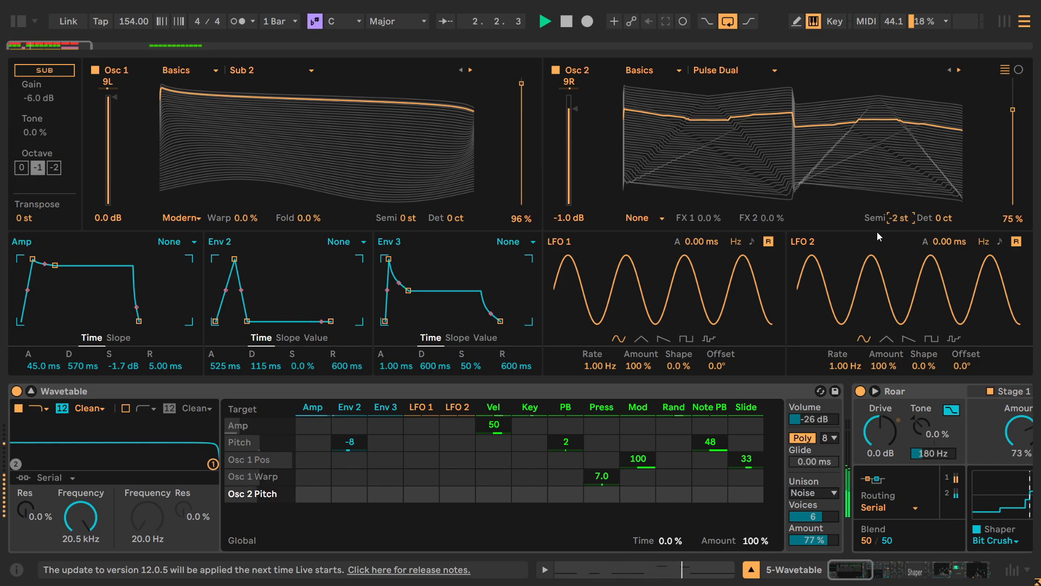
Step: Set oscillator 2's semitone transposition to -1 st
key(Down)
text(-1)
key(Return)
Step: Try oscillator 1's semitone transposition at 12 and 24 st, and set it to 12 st
click(405, 219)
text(12)
key(Return)
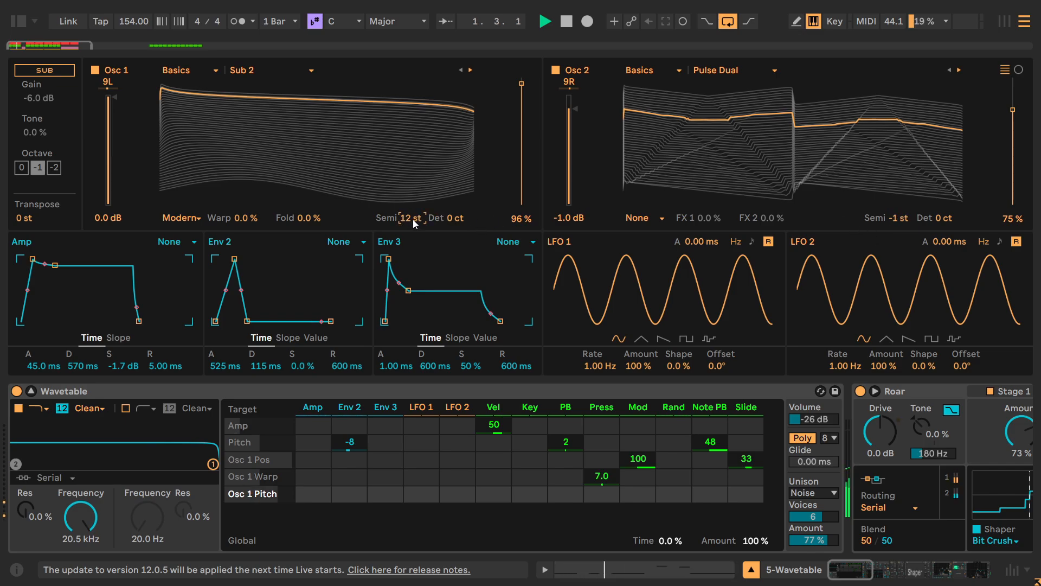
text(24)
key(Return)
text(12)
key(Return)
Step: Open the clip's notes, audition them an octave higher at A4–F5, and transpose them to E4–C5
key(shift+Tab)
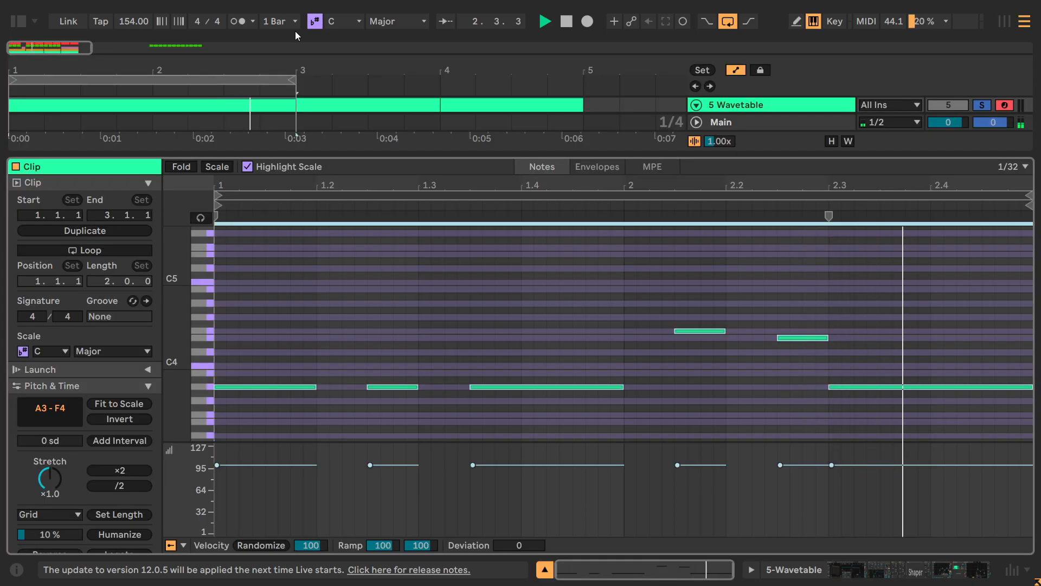
key(shift+Up)
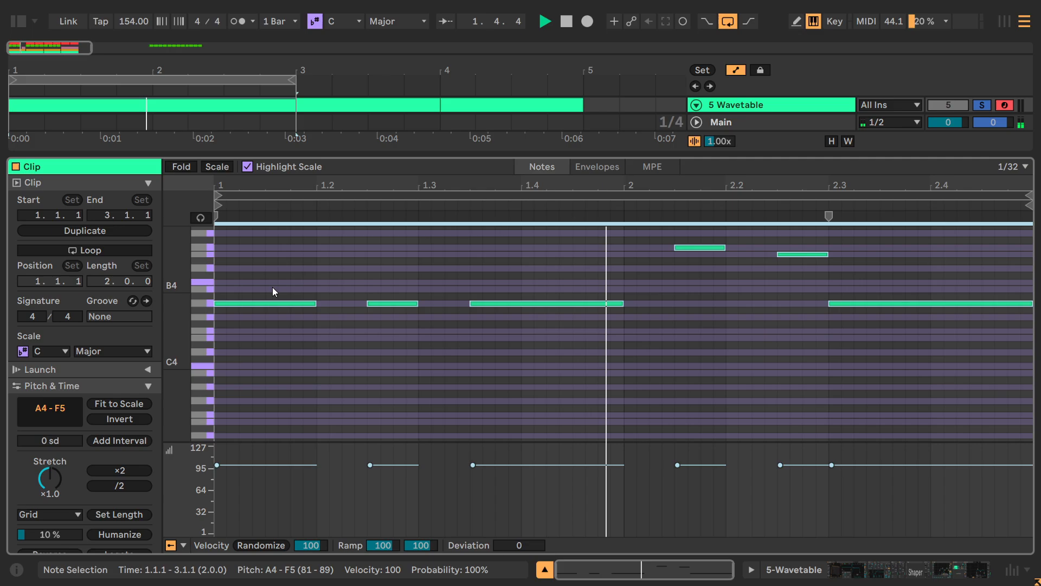
key(shift+Down)
key(Up)
key(Up)
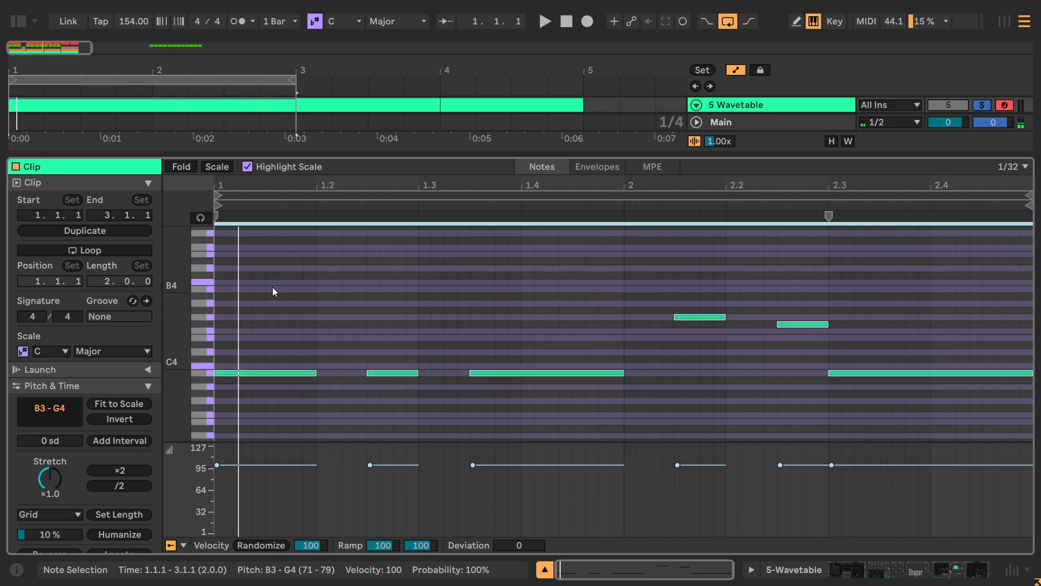
key(Up)
key(Up)
key(Up)
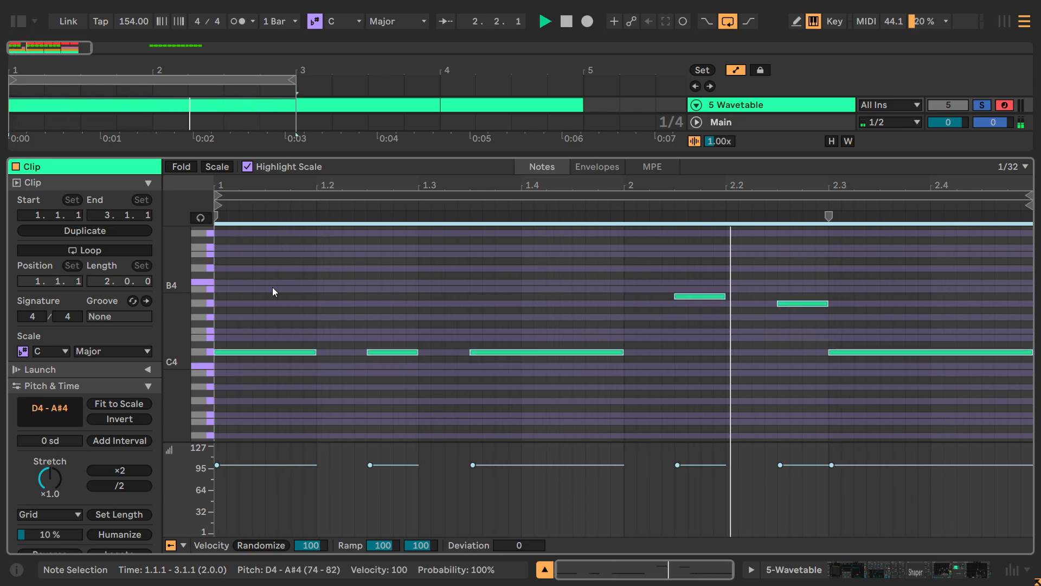
key(Up)
key(Up)
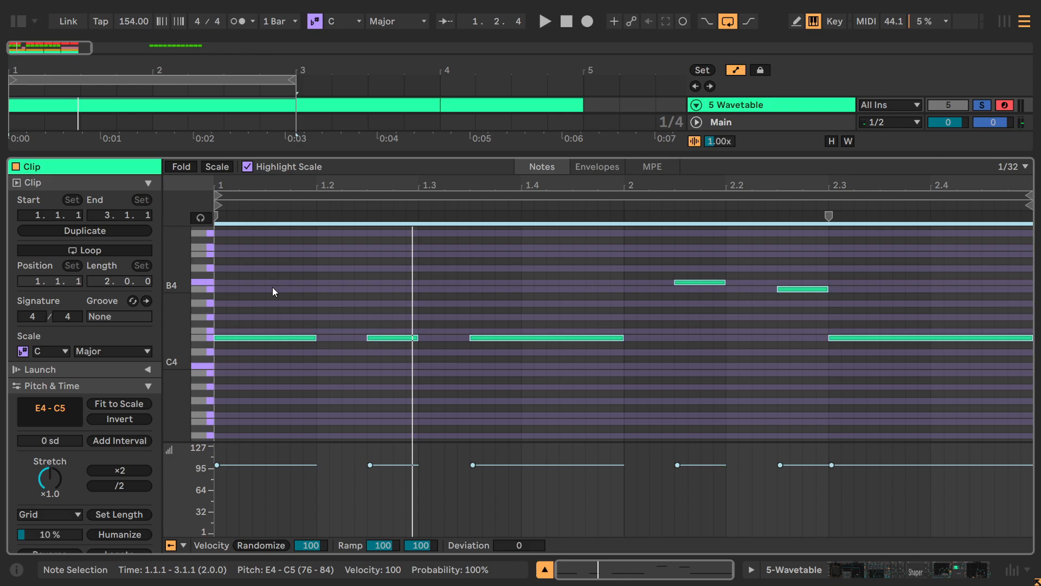
Step: Return to the Wavetable device view and try Env 2's pitch modulation amount at 8, -8 and 12
key(shift+Tab)
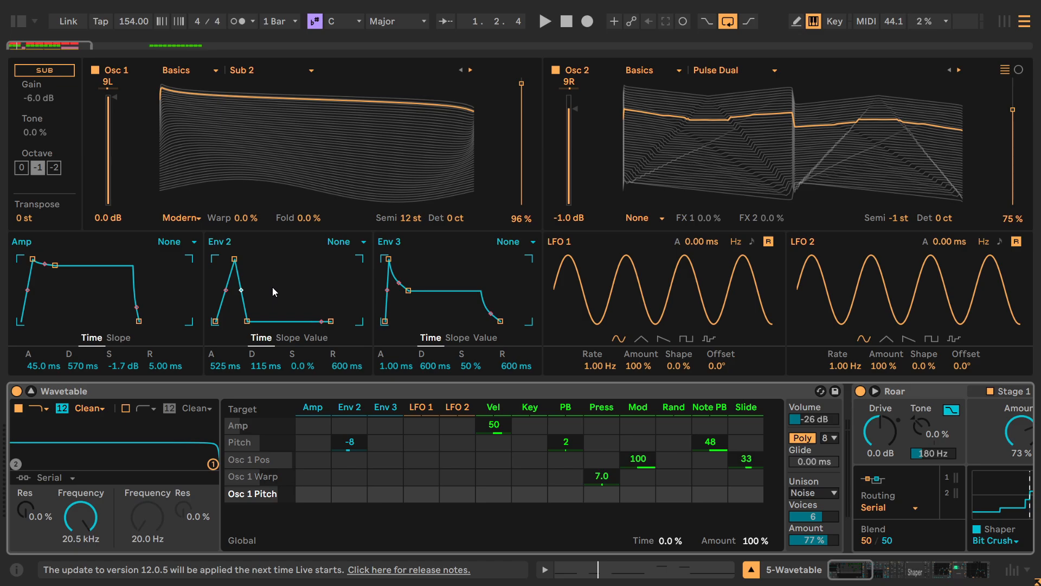
click(410, 226)
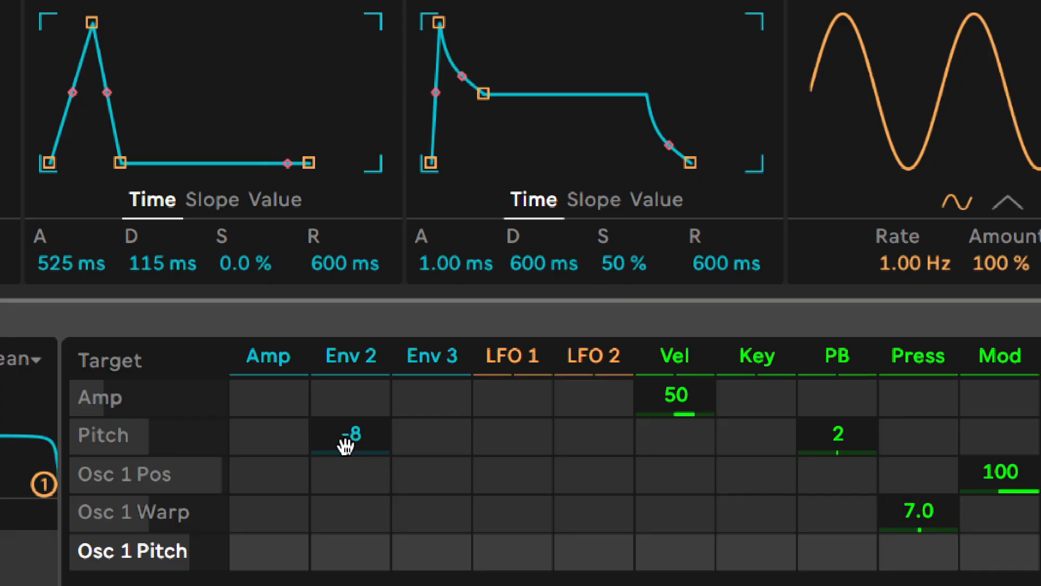
click(457, 439)
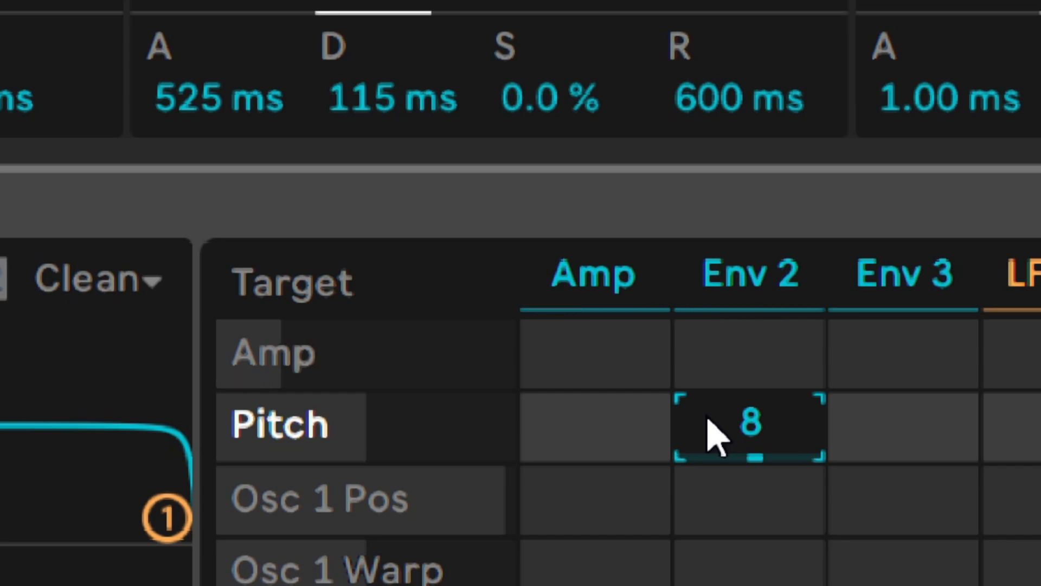
key(BackSpace)
text(-8)
key(Return)
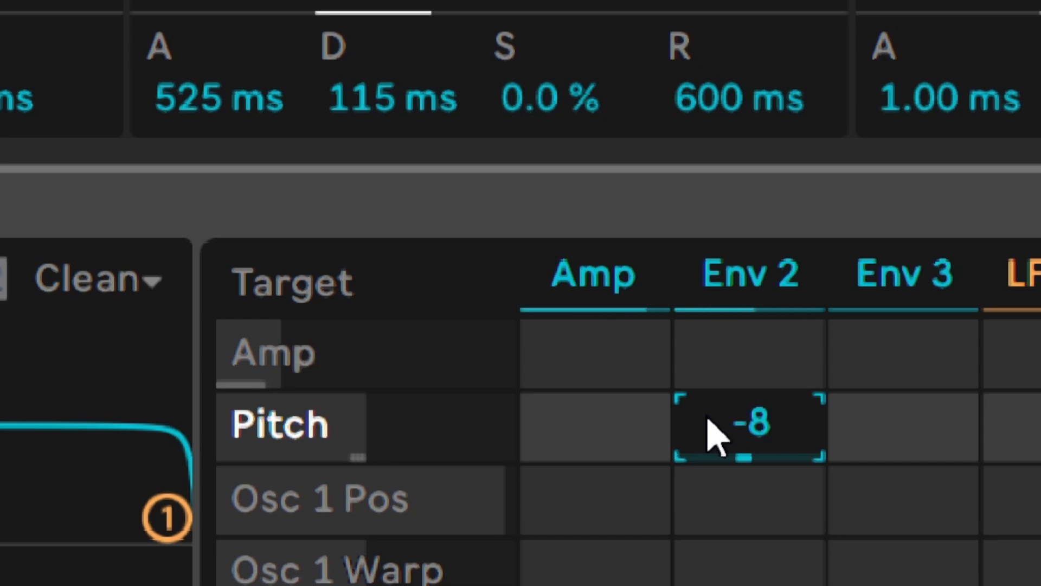
key(ctrl+z)
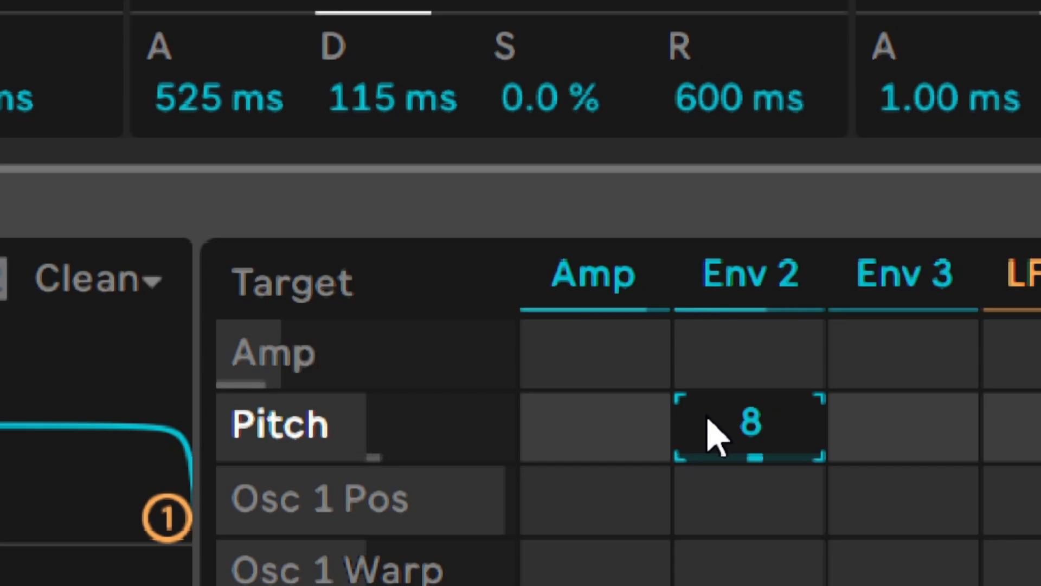
text(12)
key(Return)
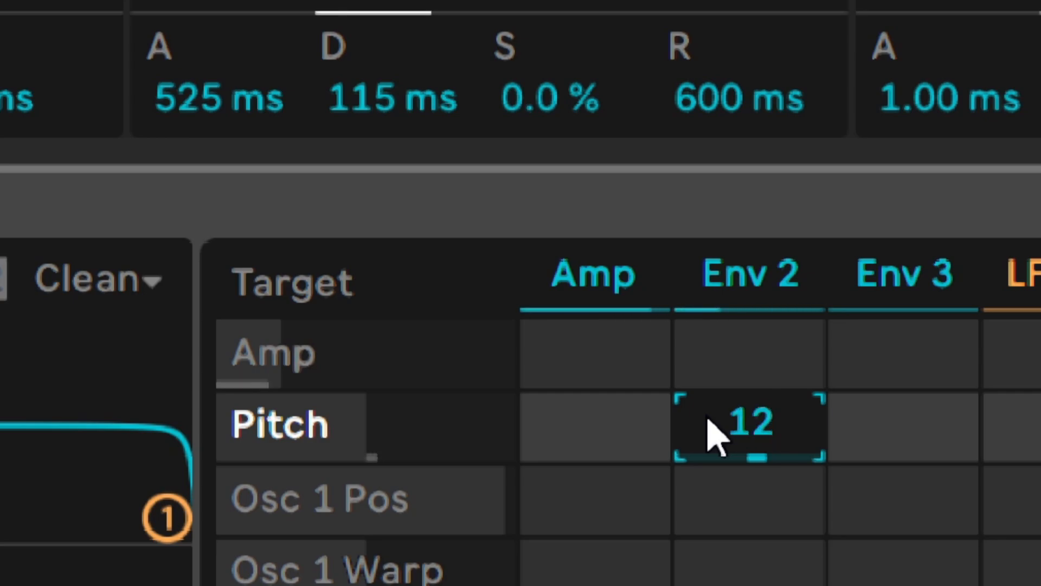
Step: Try Env 2's pitch modulation amount at 16, 4 and 2, and set it to 3
scroll(715, 434, up, 4)
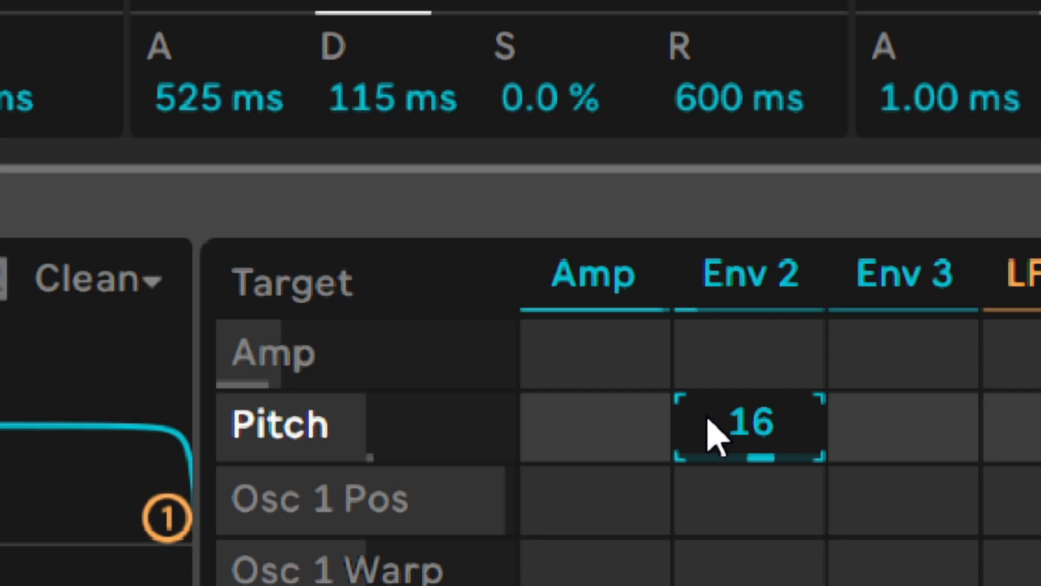
text(4)
key(Return)
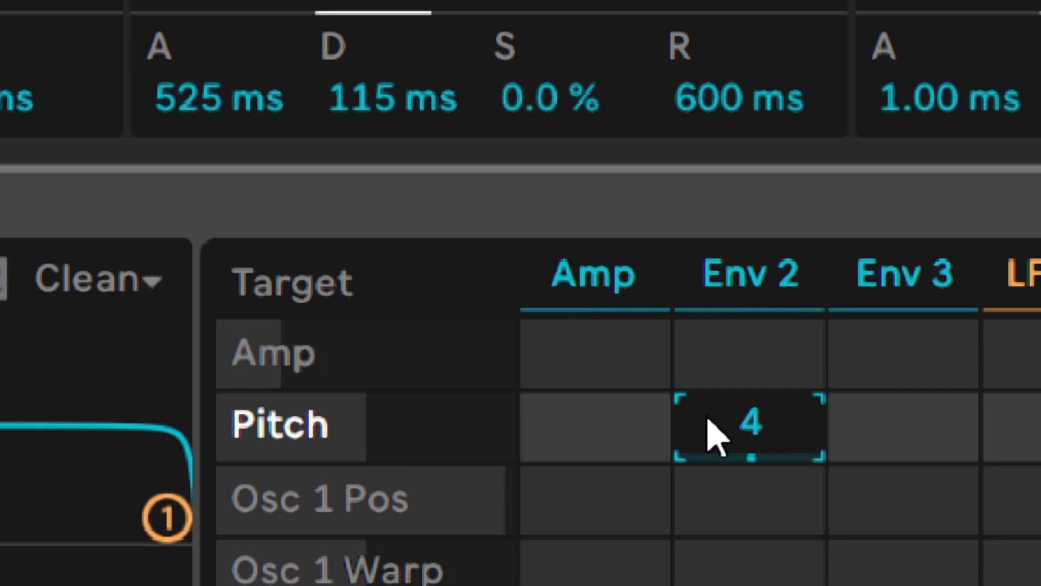
scroll(714, 434, down, 1)
scroll(715, 434, down, 1)
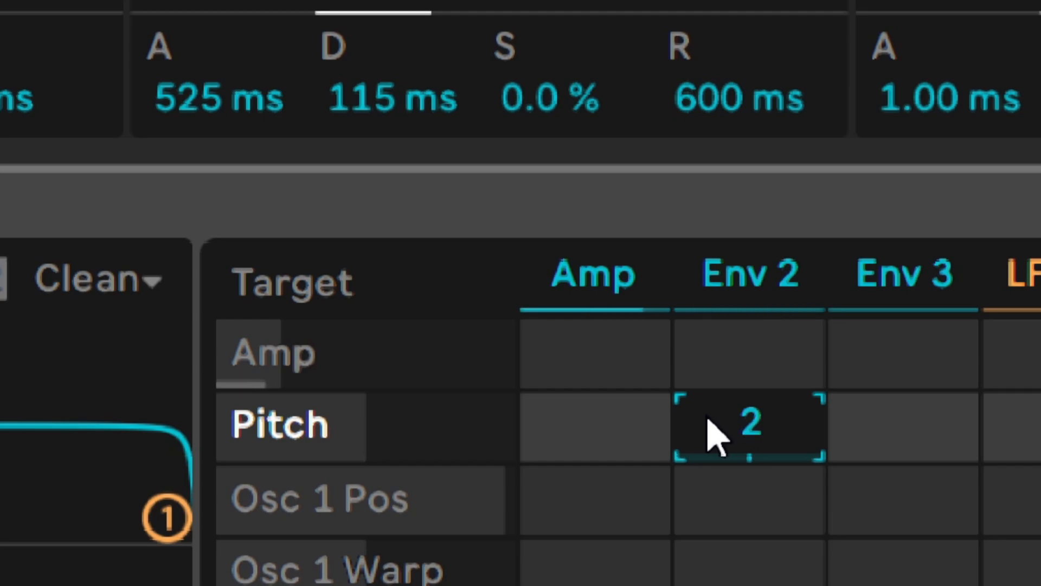
scroll(715, 434, up, 1)
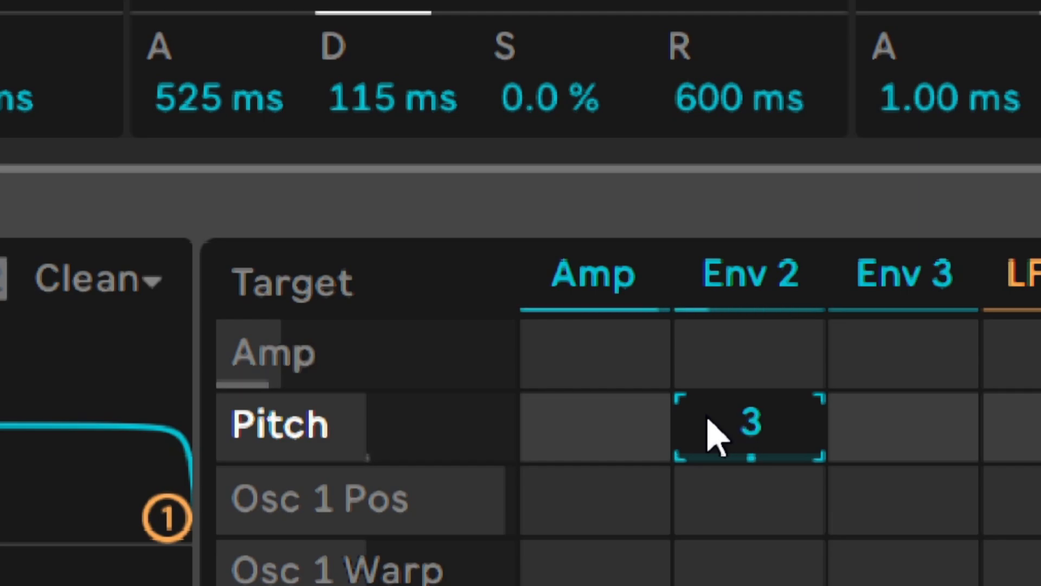
scroll(714, 434, up, 1)
scroll(715, 434, down, 1)
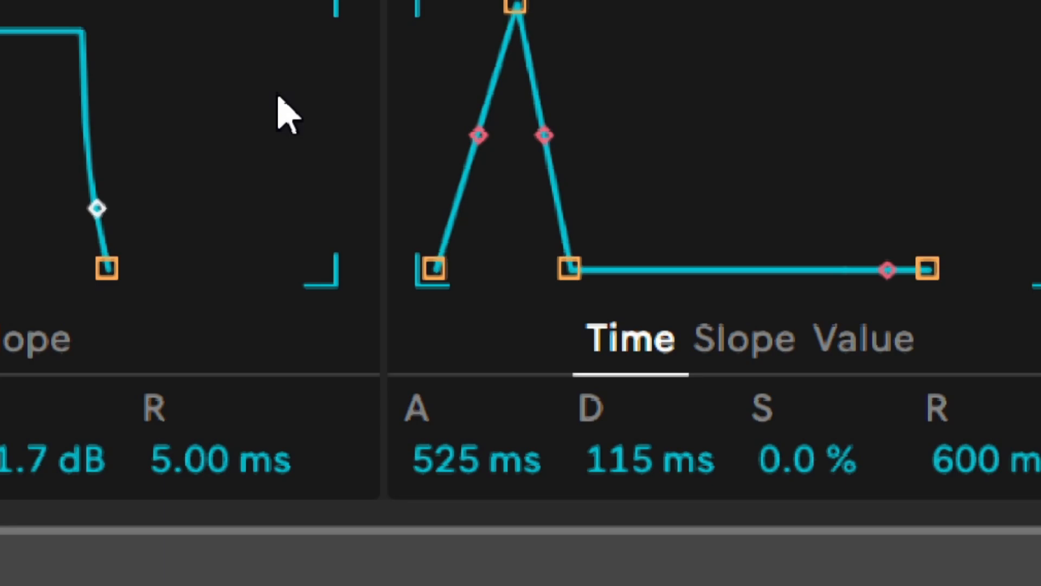
Step: Try Env 2's attack time at 40, 50, 200 and 400 ms during playback
click(567, 128)
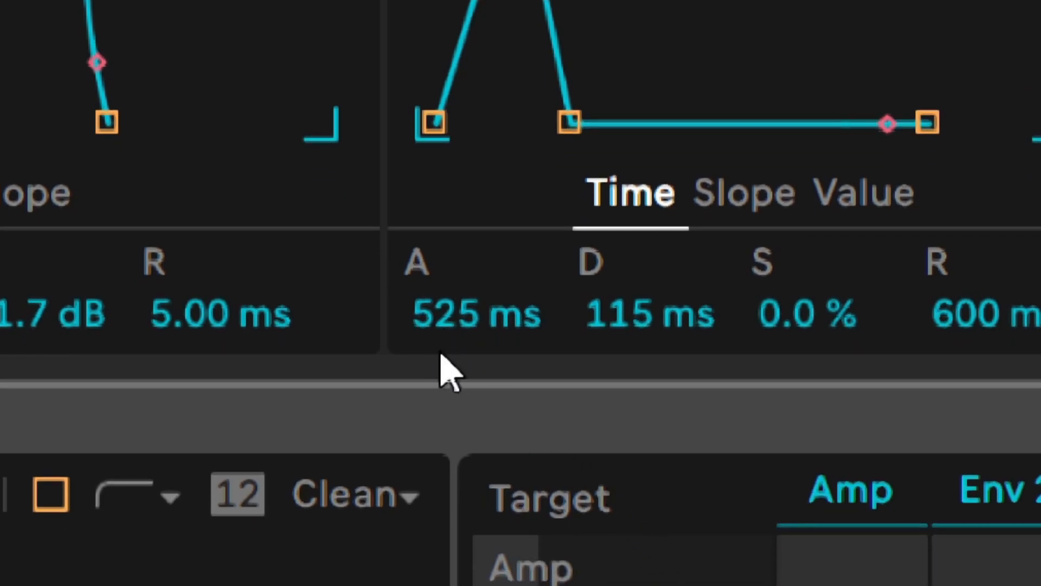
click(436, 329)
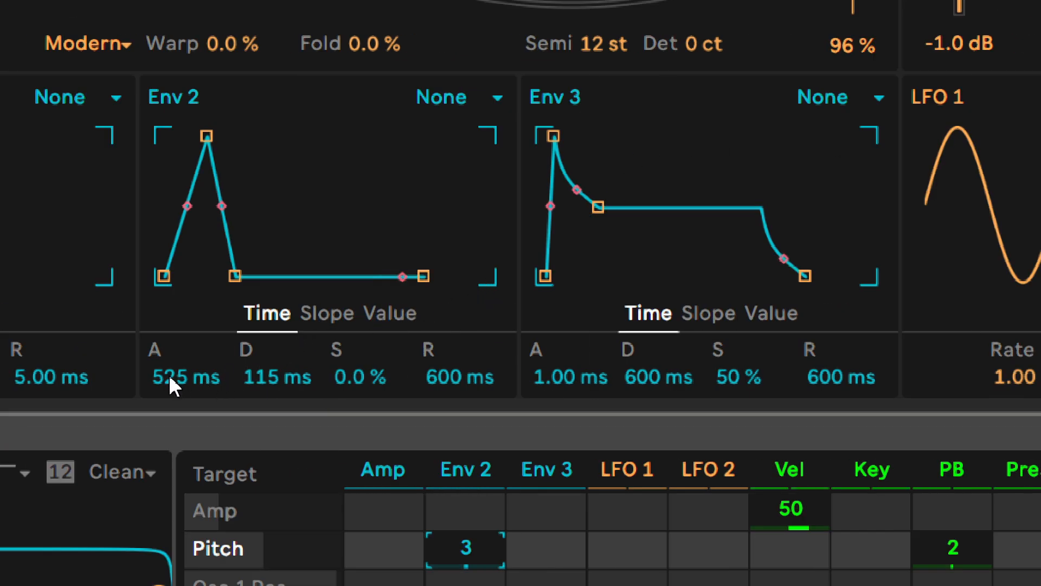
click(169, 379)
text(40)
key(Return)
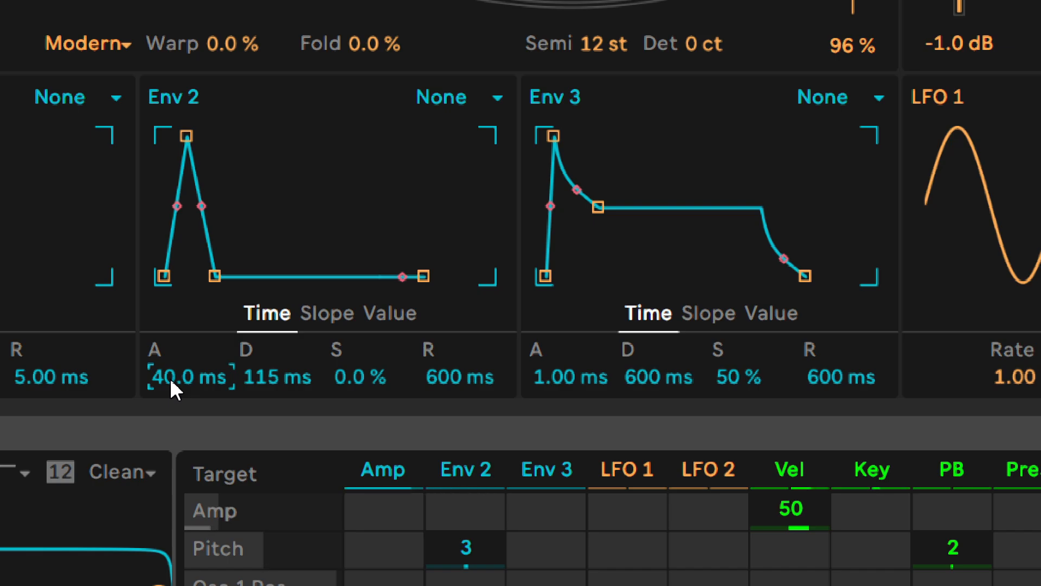
text(50)
key(Return)
text(200)
key(Return)
text(40)
key(Return)
text(400)
key(Return)
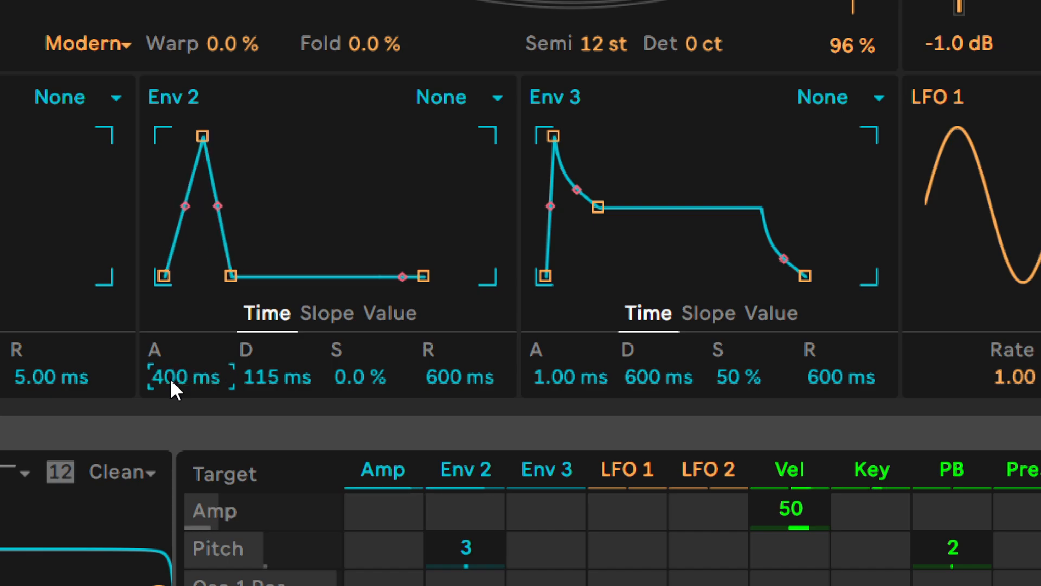
Step: Compare Env 2's attack time at 40, 30 and 20 ms, and set it to 25 ms
text(40)
key(Return)
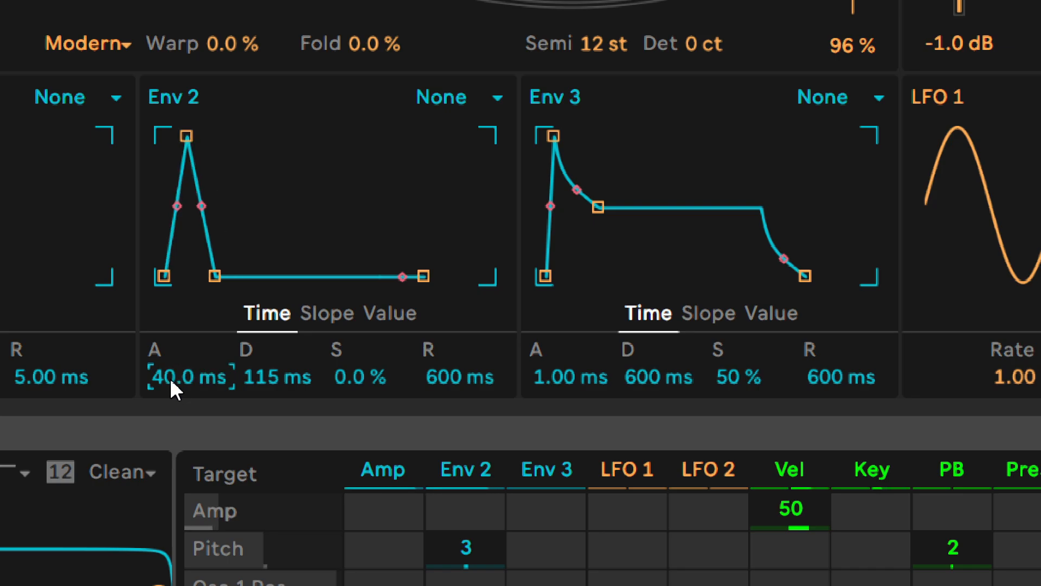
text(30)
key(Return)
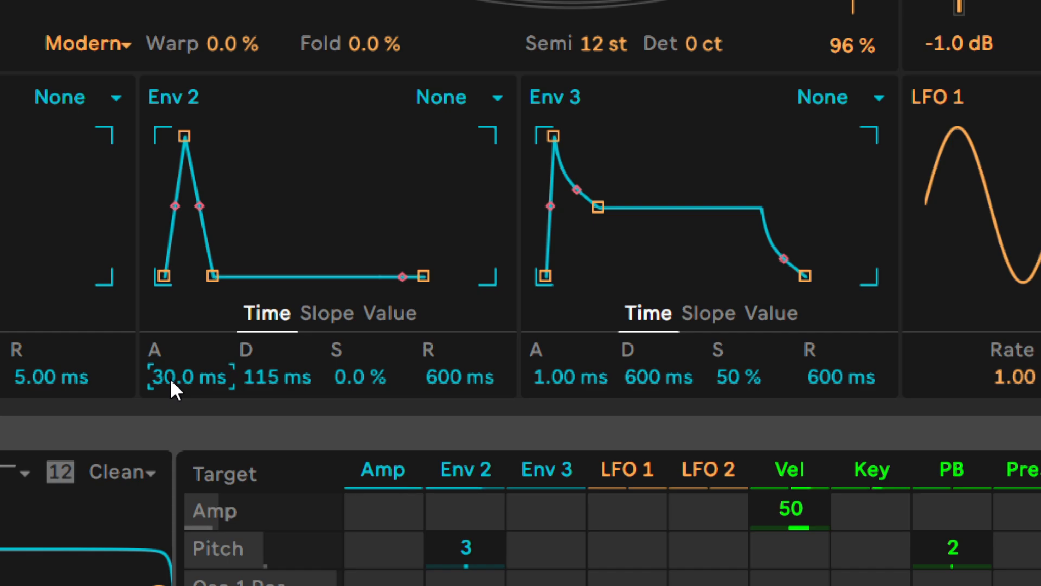
text(20)
key(Return)
text(30)
key(Return)
text(25)
key(Return)
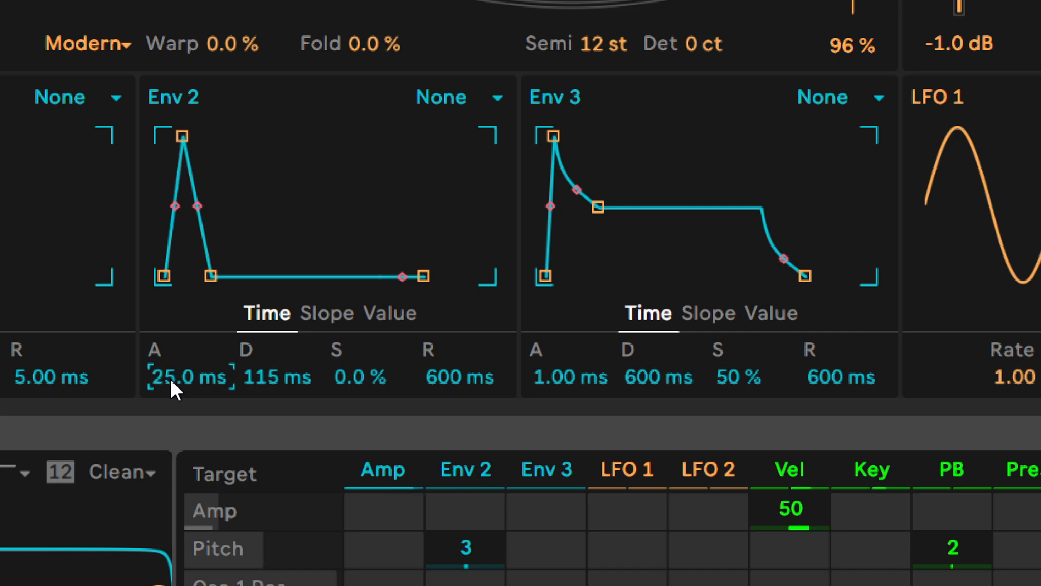
Step: Audition Env 2's attack time at 20 and 30 ms, and return it to 25 ms
text(20)
key(Return)
text(23)
key(BackSpace)
text(5)
key(Return)
text(30)
key(Return)
text(25)
key(Return)
drag(253, 386, 284, 363)
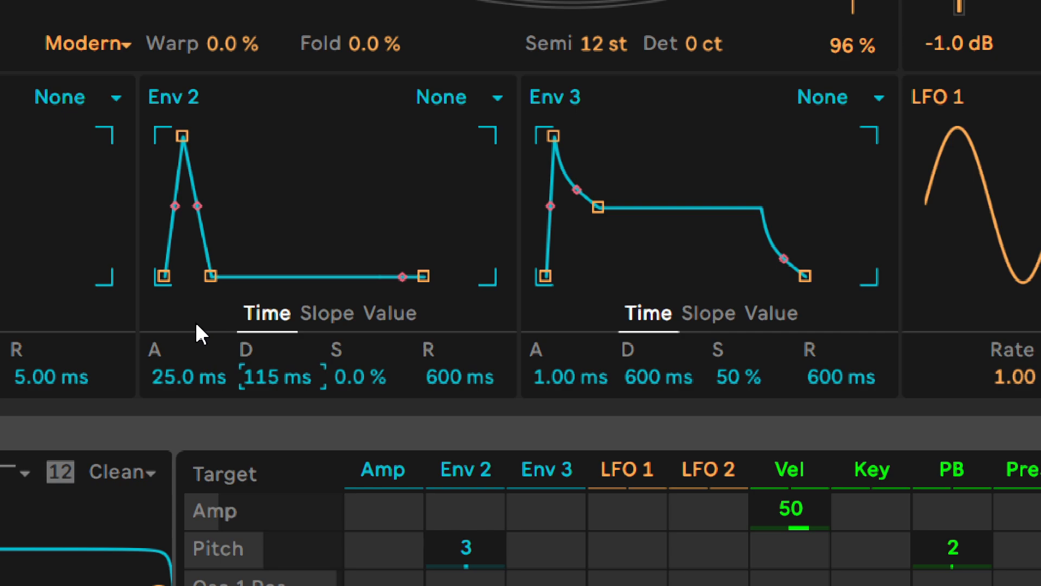
click(166, 267)
Step: Return to the clip's notes, split the first note in half and the long note before bar 2 at 1.4.3
key(shift+Tab)
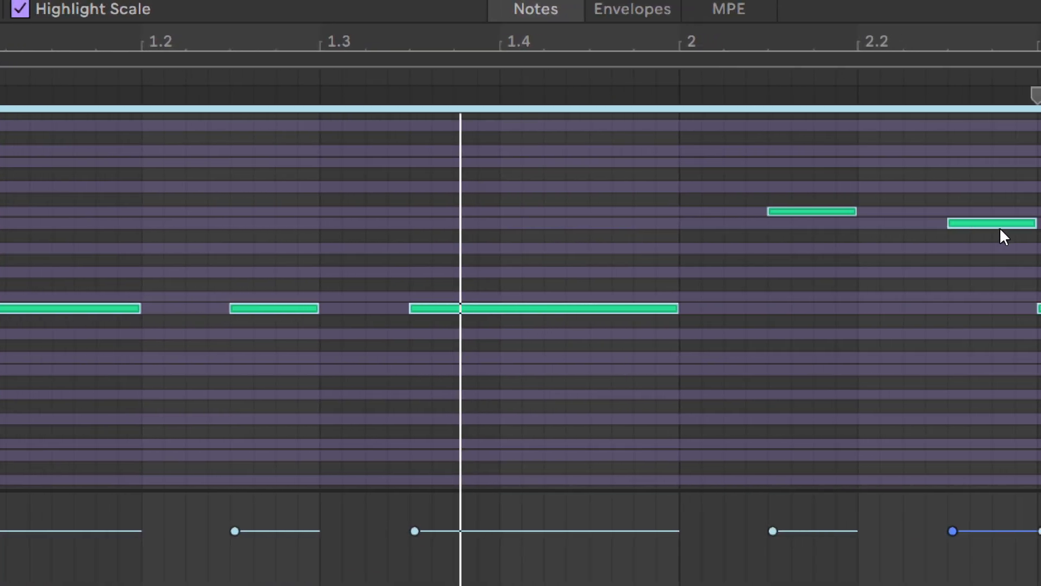
click(327, 335)
mouse_move(262, 308)
mouse_down()
mouse_move(173, 309)
mouse_move(263, 314)
mouse_up()
double_click(179, 309)
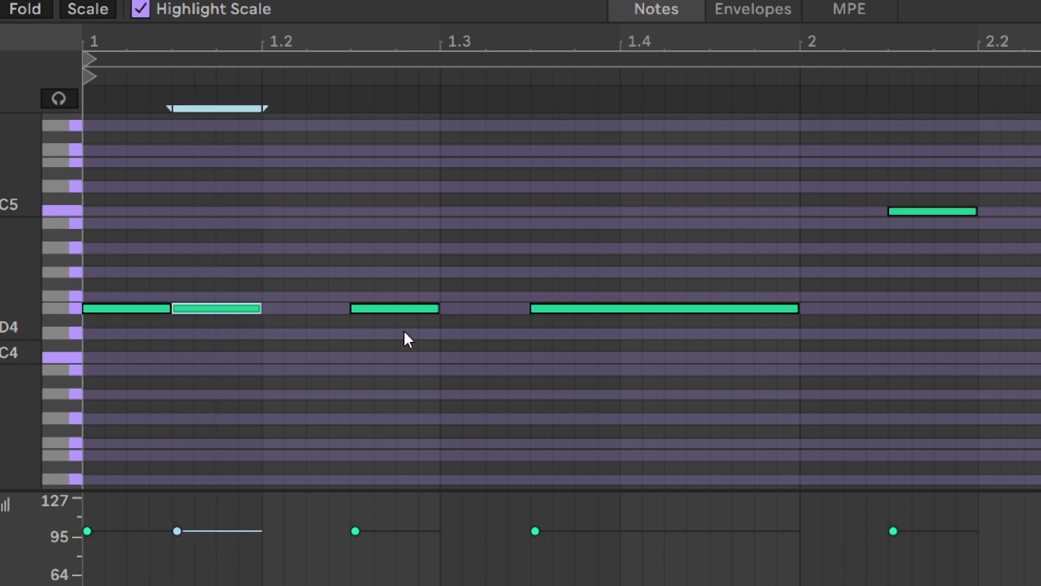
mouse_move(797, 308)
mouse_down()
mouse_move(655, 304)
mouse_move(801, 308)
mouse_up()
click(732, 315)
double_click(724, 308)
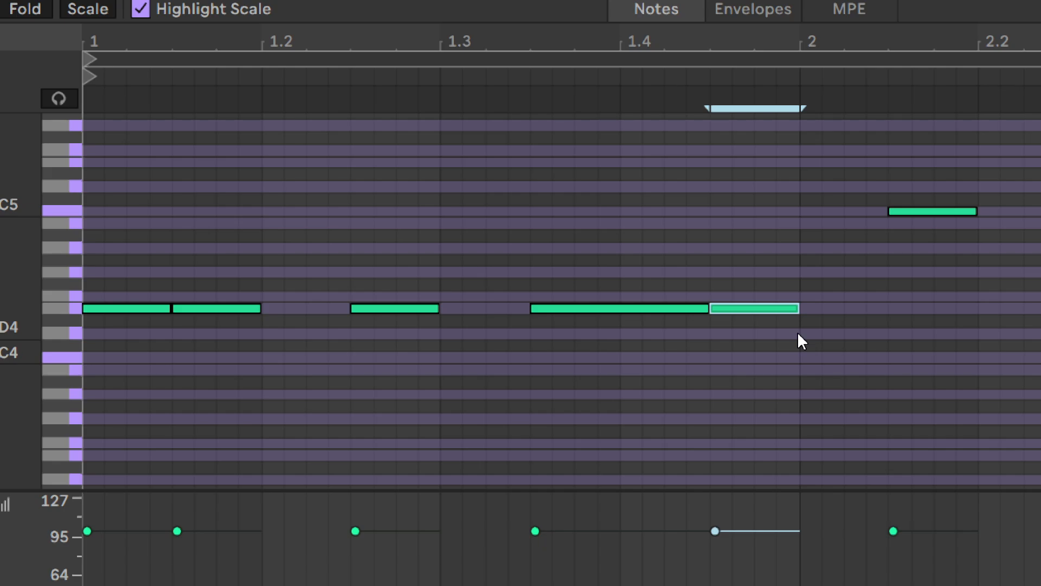
key(space)
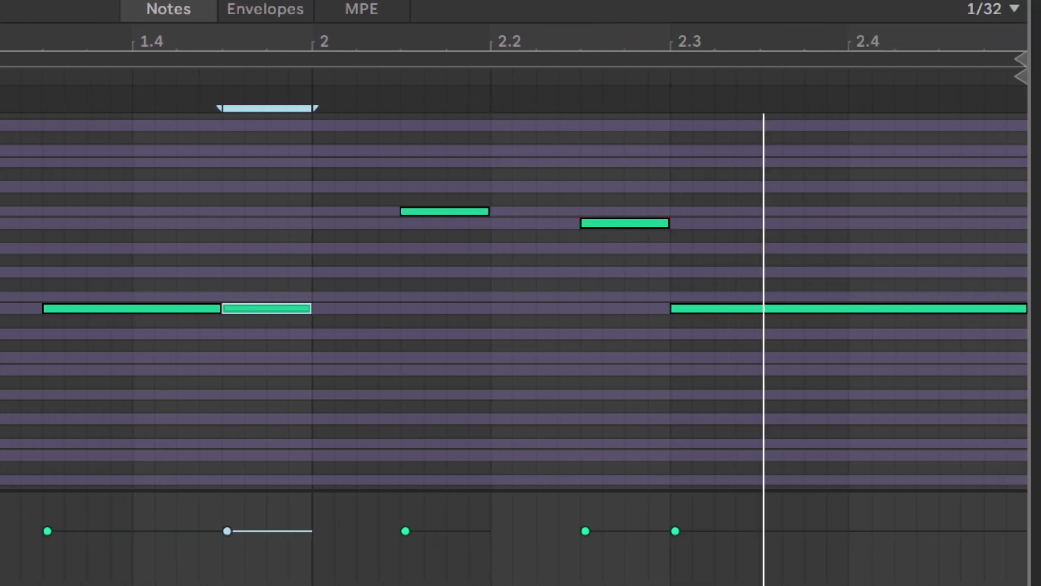
Step: Split the note just before 2.3 in half and lower the final long note an octave to E3
click(638, 223)
key(ctrl+e)
click(776, 308)
key(shift+Down)
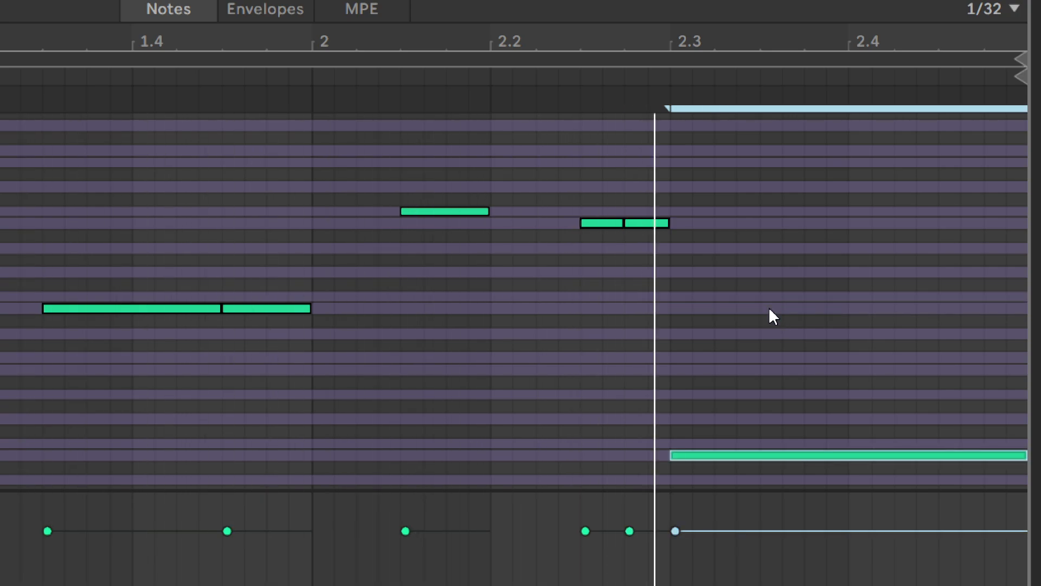
Step: Split the final long note at 2.4 and lower its first half an octave to E2
scroll(929, 433, down, 2)
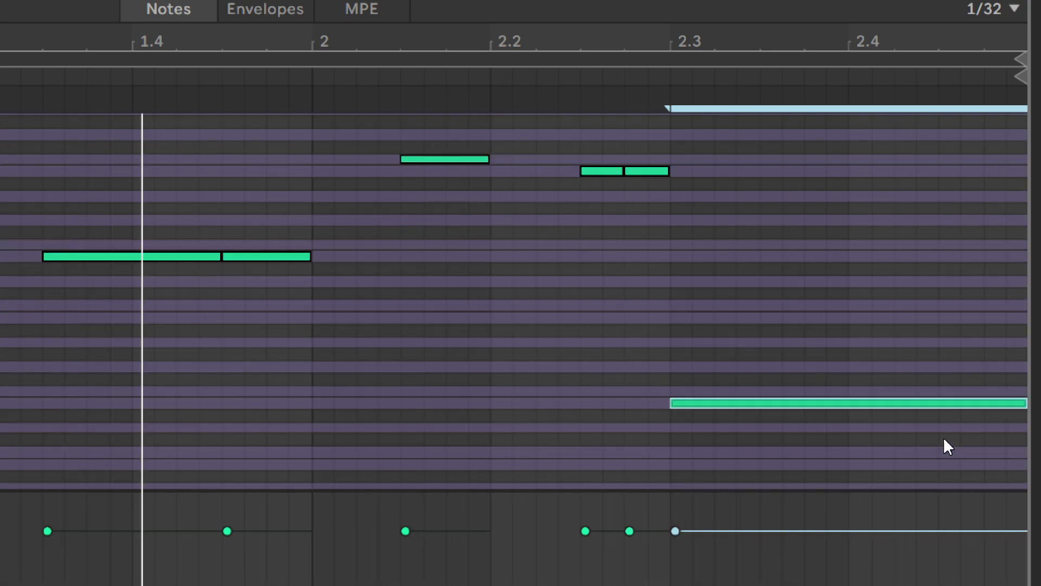
drag(682, 402, 849, 403)
click(666, 410)
mouse_move(683, 406)
mouse_down()
mouse_move(848, 404)
mouse_move(855, 455)
mouse_move(844, 480)
mouse_up()
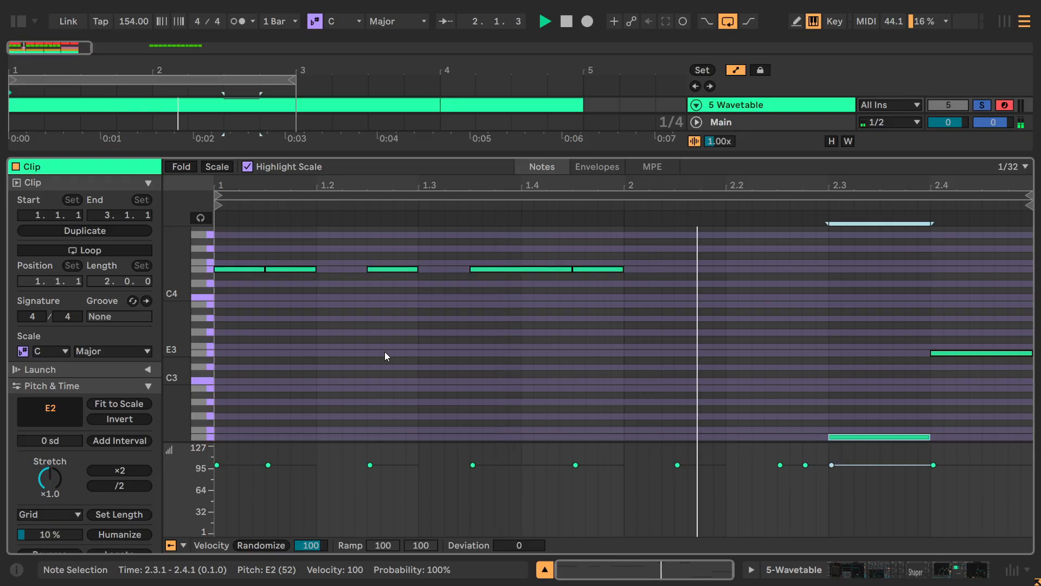
Step: Return to the Wavetable device view and raise the Noise unison amount to 100 % during playback
key(shift+Tab)
key(space)
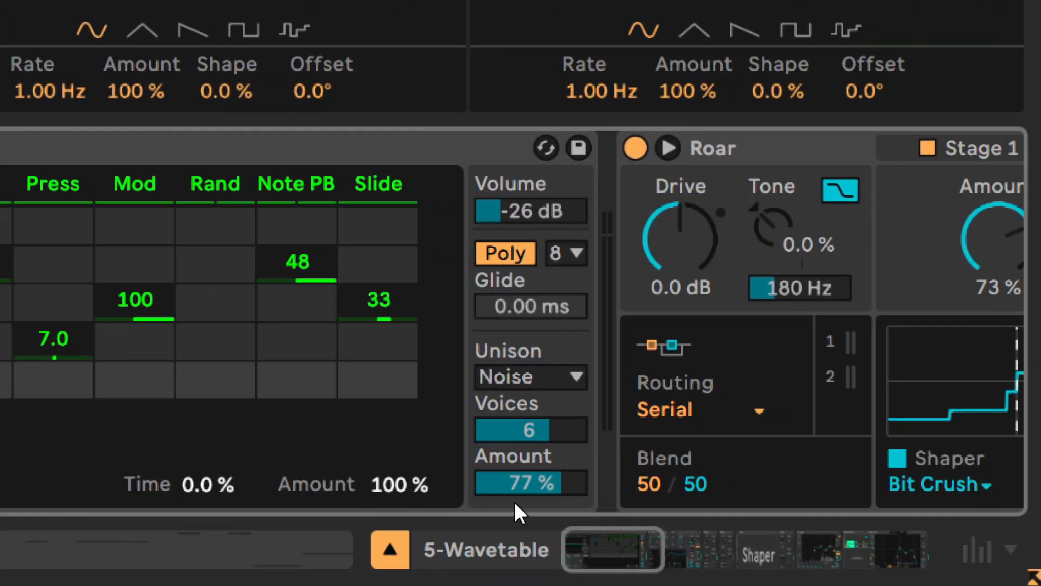
click(539, 490)
click(542, 497)
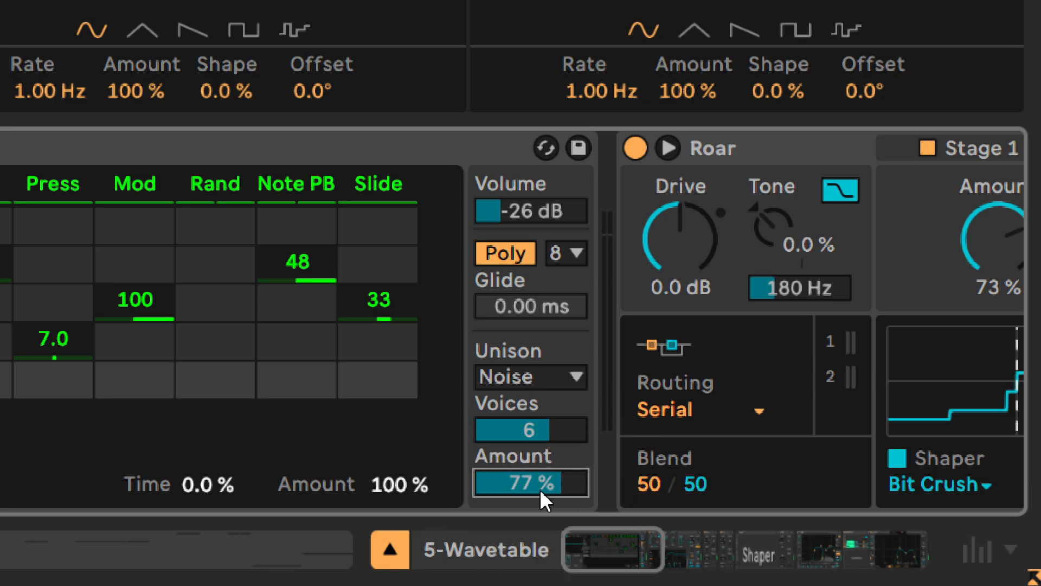
key(space)
mouse_move(517, 486)
mouse_down()
mouse_move(517, 435)
mouse_move(522, 484)
mouse_up()
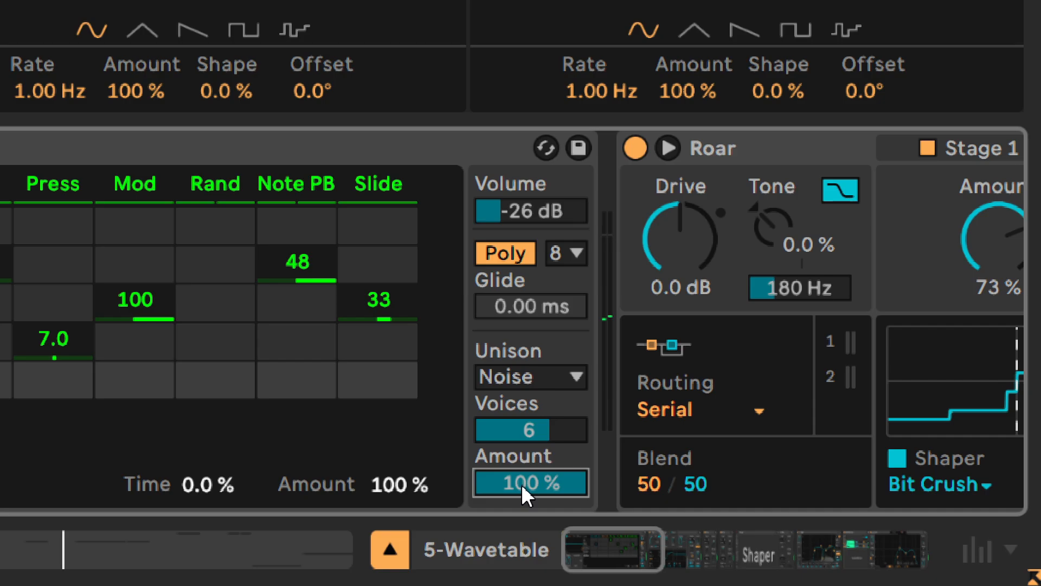
Step: Audition the Noise unison amount at 23 %, raise it to 77 %, and keep the Noise mode
drag(522, 483, 521, 529)
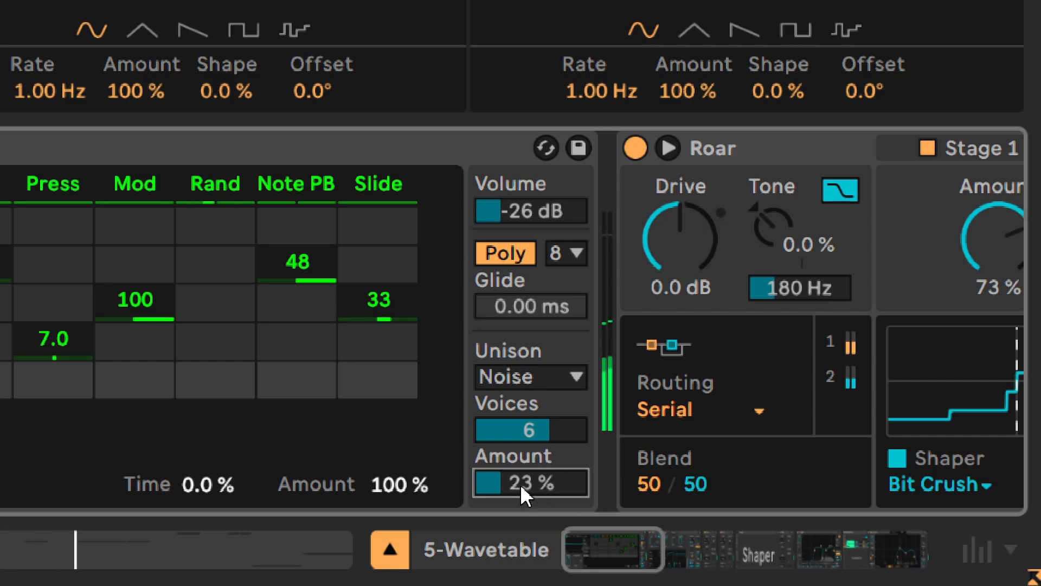
mouse_move(519, 483)
mouse_down()
mouse_move(520, 454)
mouse_move(523, 483)
mouse_up()
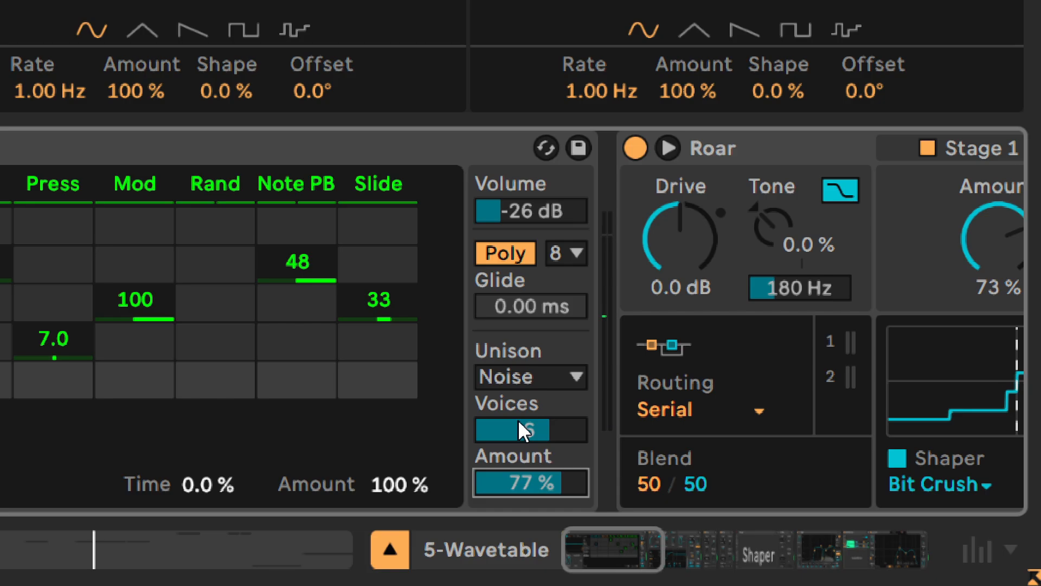
click(526, 374)
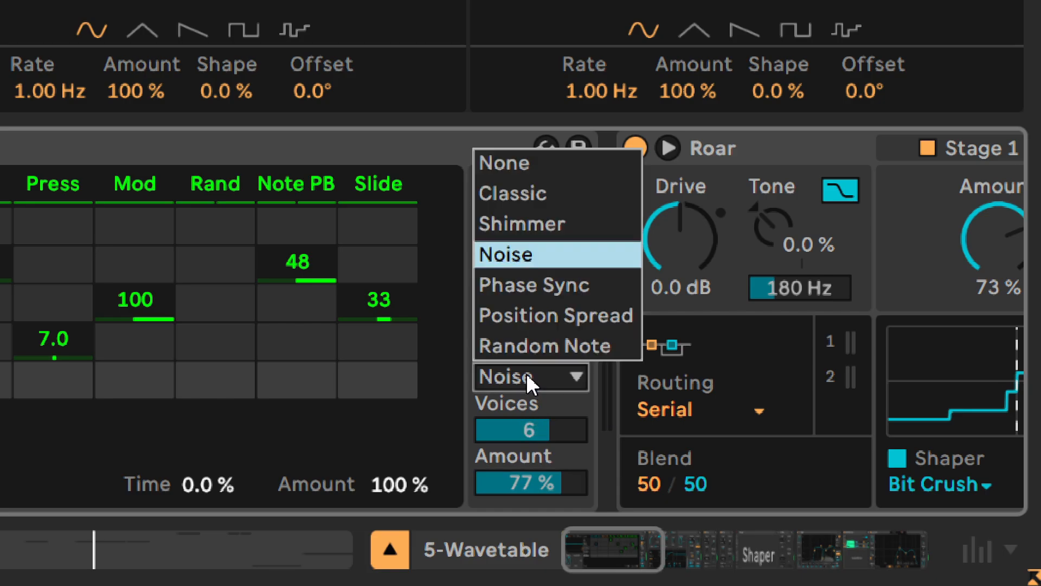
click(495, 258)
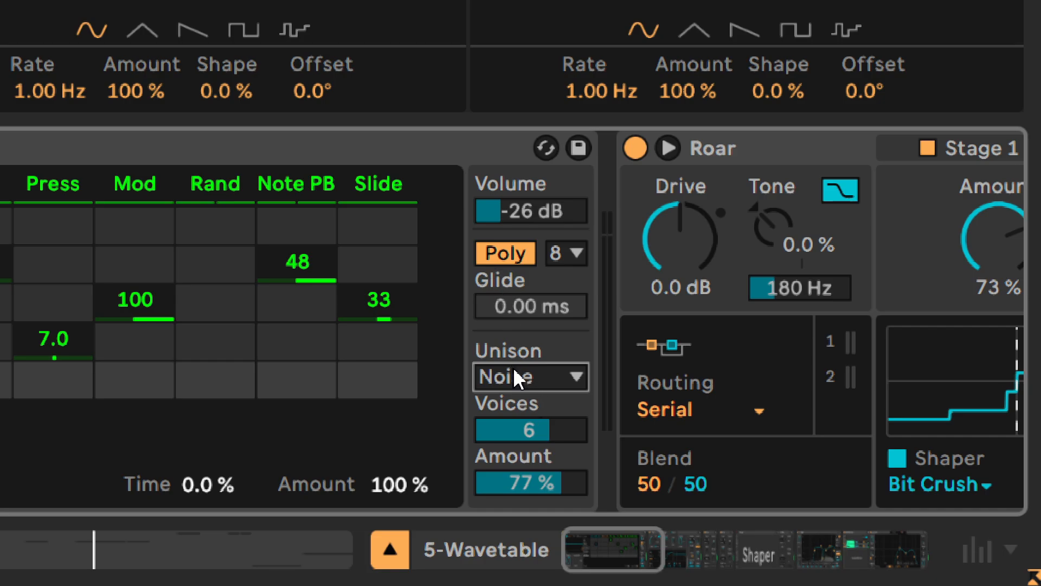
Step: Audition fewer unison voices during playback, down to 2, and return the voice count to 6
scroll(538, 425, down, 2)
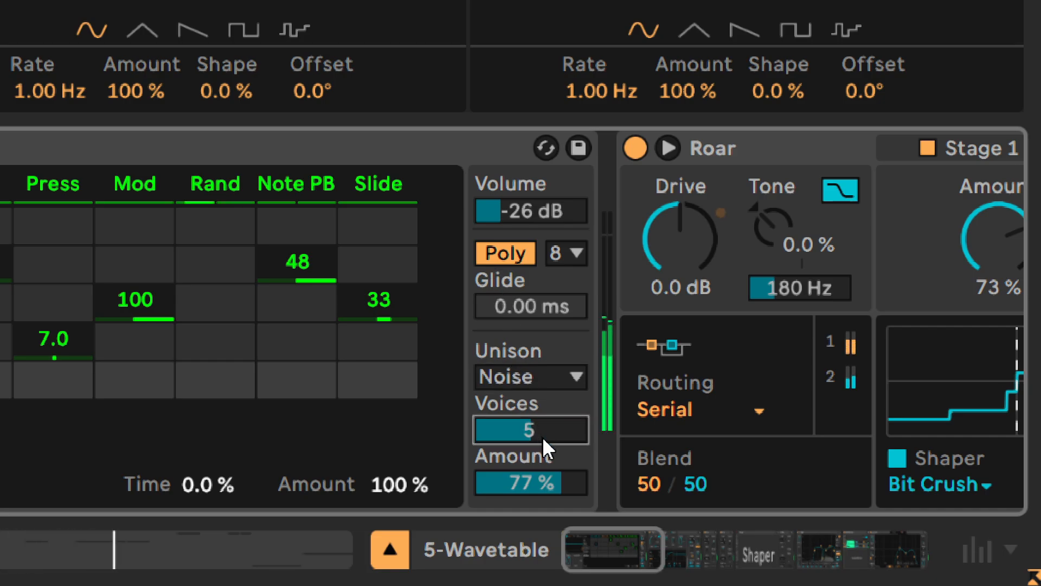
scroll(539, 428, down, 2)
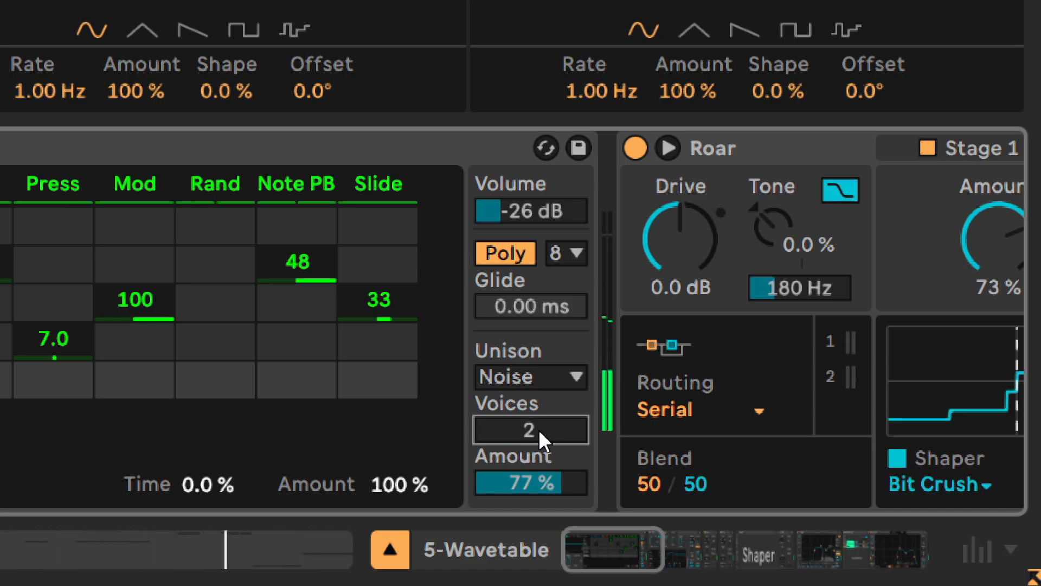
scroll(538, 429, up, 6)
scroll(539, 428, down, 1)
scroll(538, 429, down, 1)
Step: Audition the Classic and Shimmer unison modes during playback and return the mode to Noise
click(525, 379)
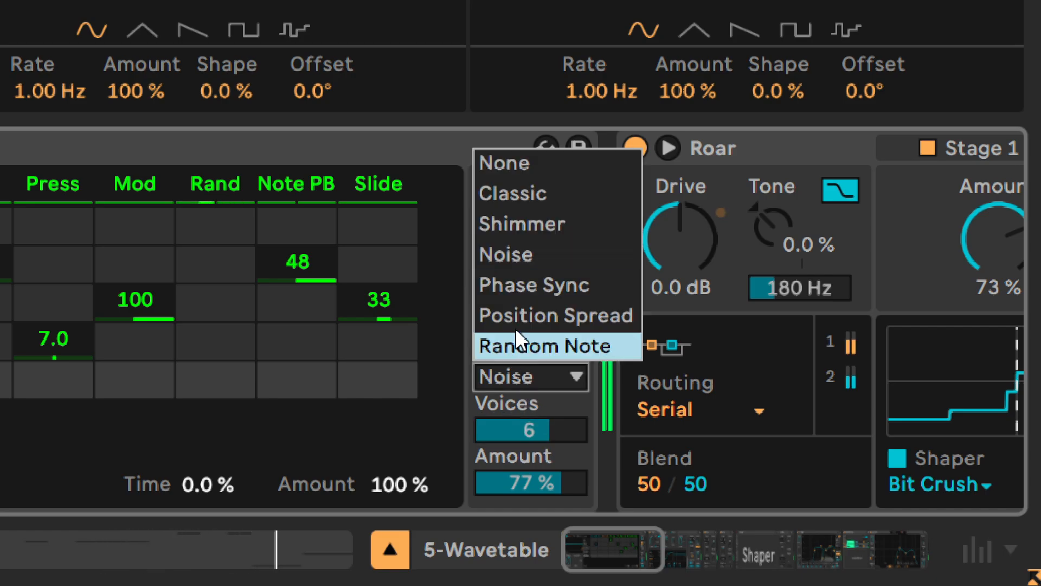
click(490, 204)
click(526, 373)
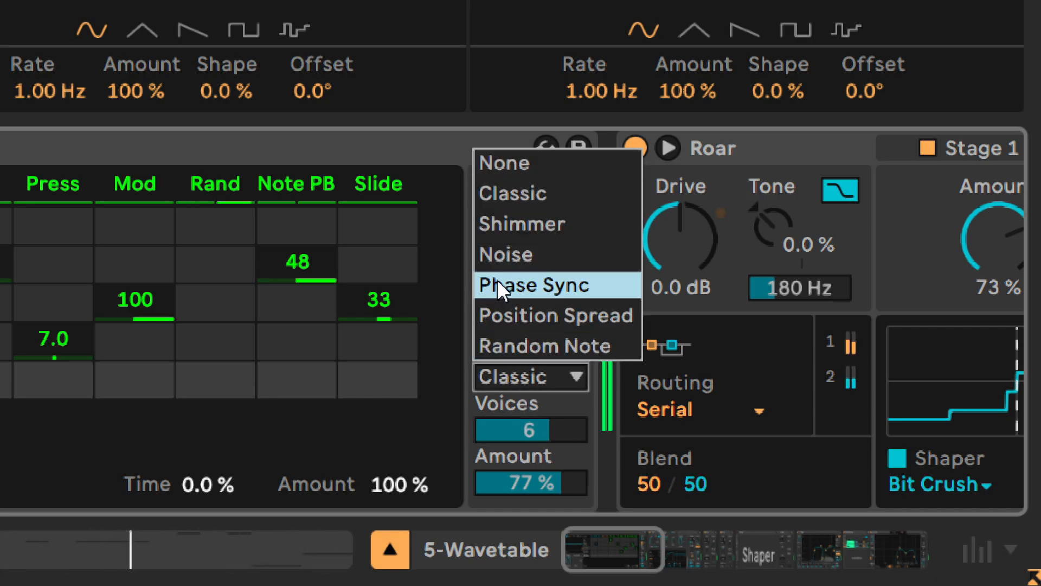
click(489, 222)
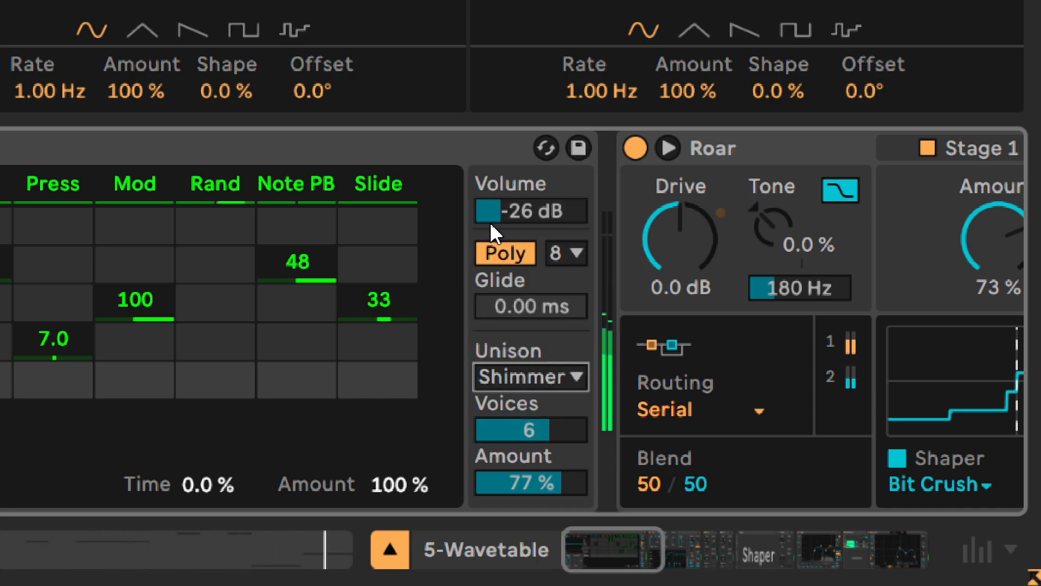
click(509, 376)
click(499, 259)
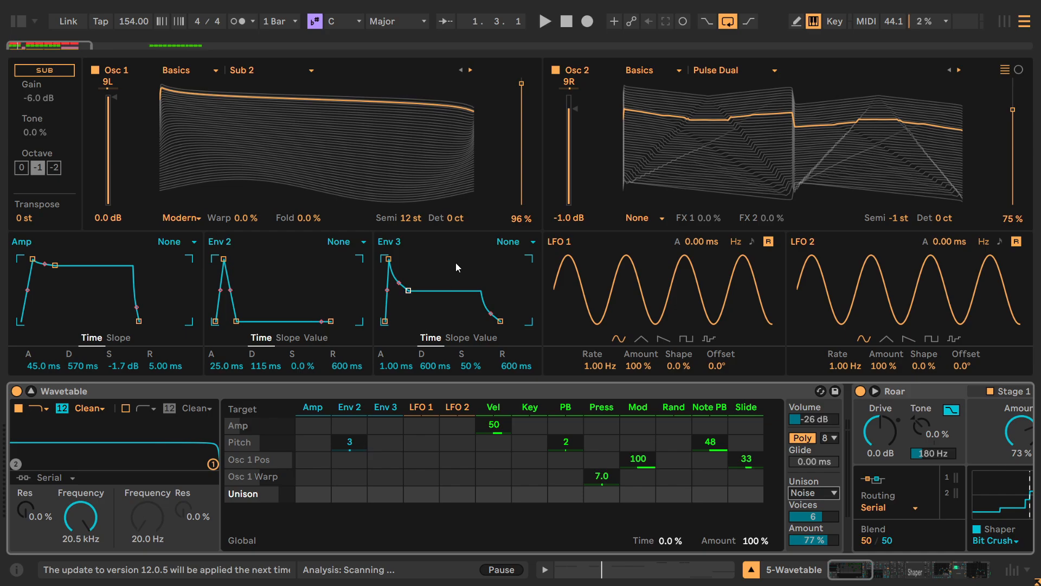
click(295, 90)
click(262, 298)
click(814, 505)
Step: Switch oscillator 1's wavetable to Saw Dual 2 and lower its wavetable position to 30 % during playback
key(space)
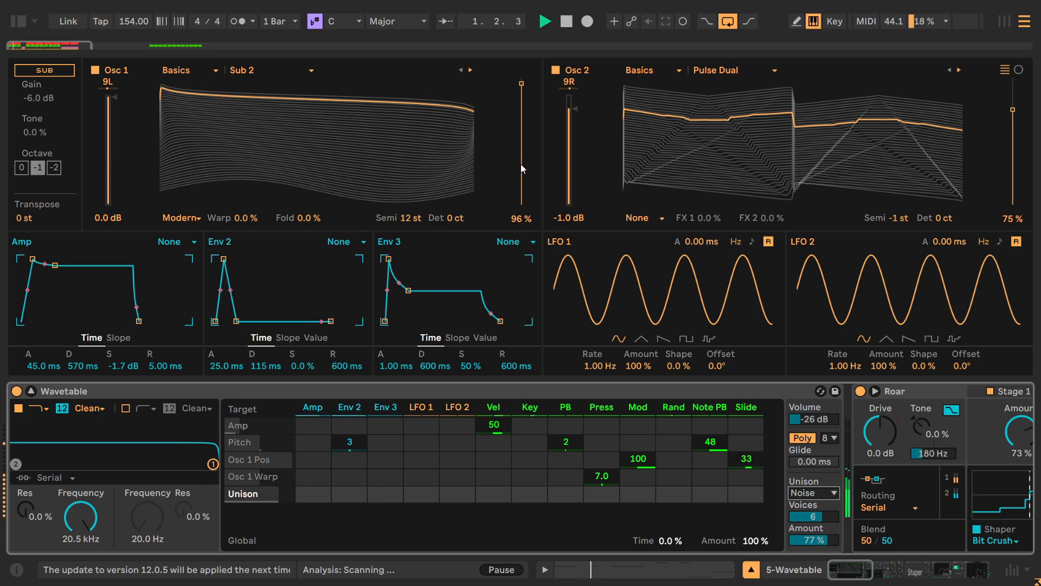
click(462, 71)
drag(522, 84, 521, 167)
click(461, 70)
click(471, 70)
click(470, 72)
click(469, 71)
click(470, 70)
click(470, 71)
Step: Raise oscillator 2's wavetable position to 95 % and stop playback
drag(1010, 107, 1011, 83)
key(Return)
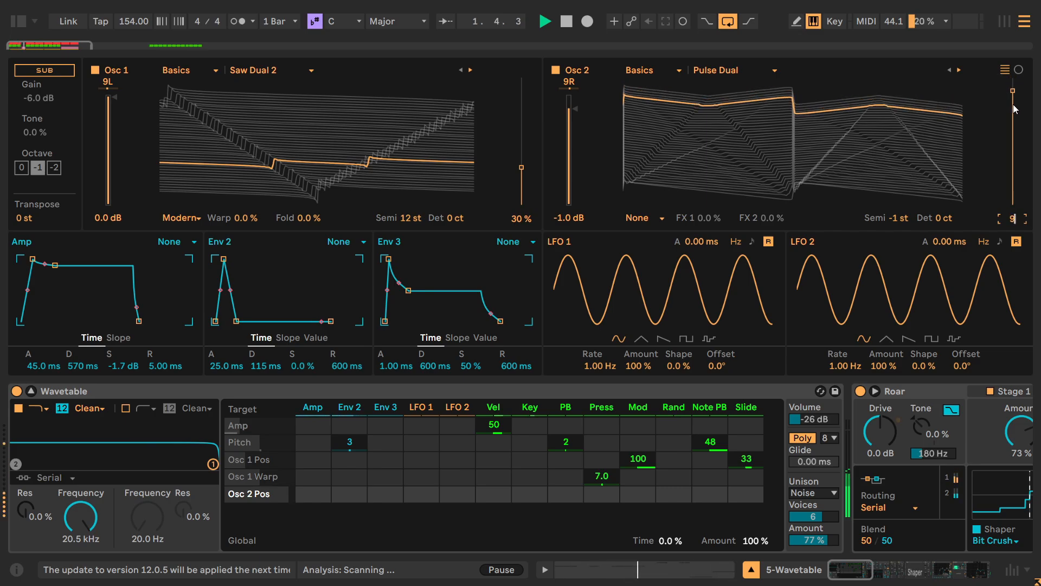
key(space)
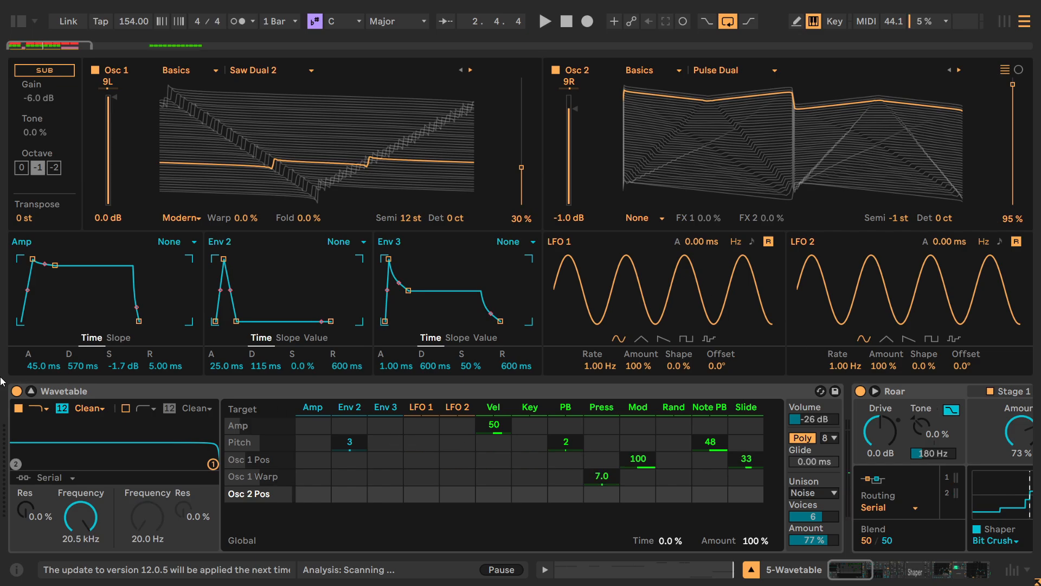
Step: Collapse Wavetable's expanded view and inspect Roar in its expanded view, collapsing it again
click(30, 391)
drag(843, 566, 870, 581)
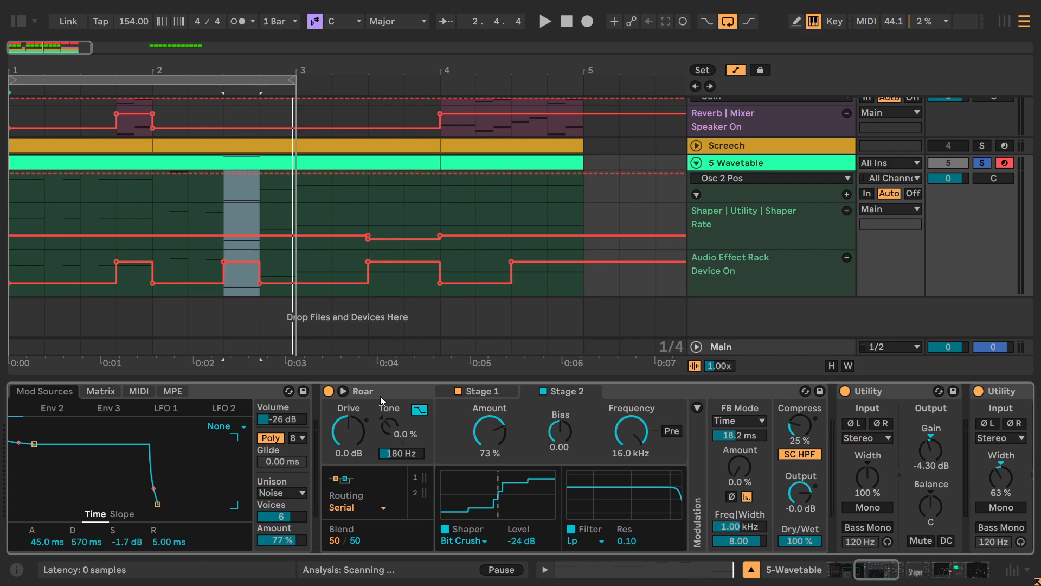
click(344, 392)
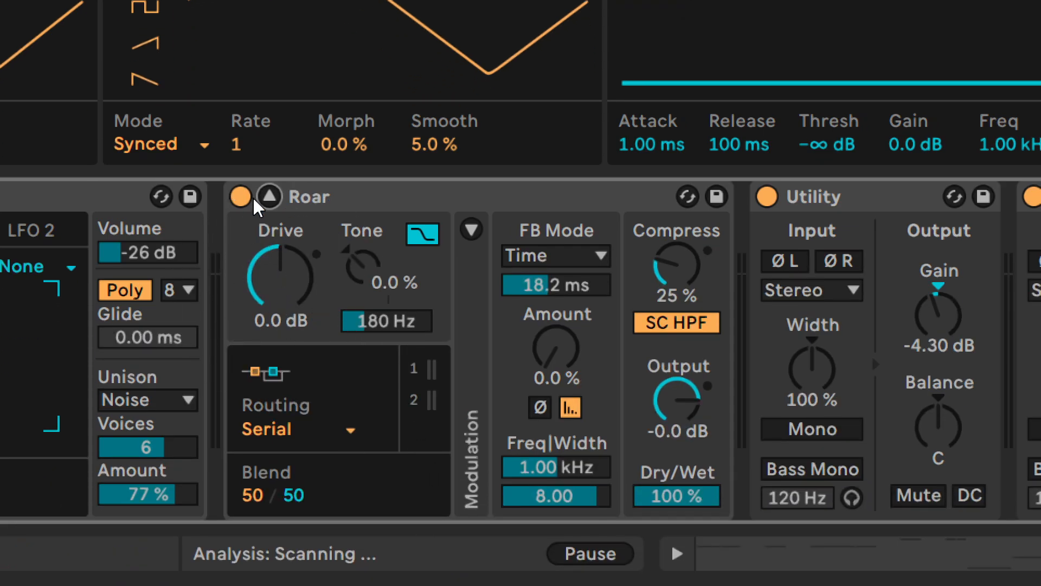
click(269, 195)
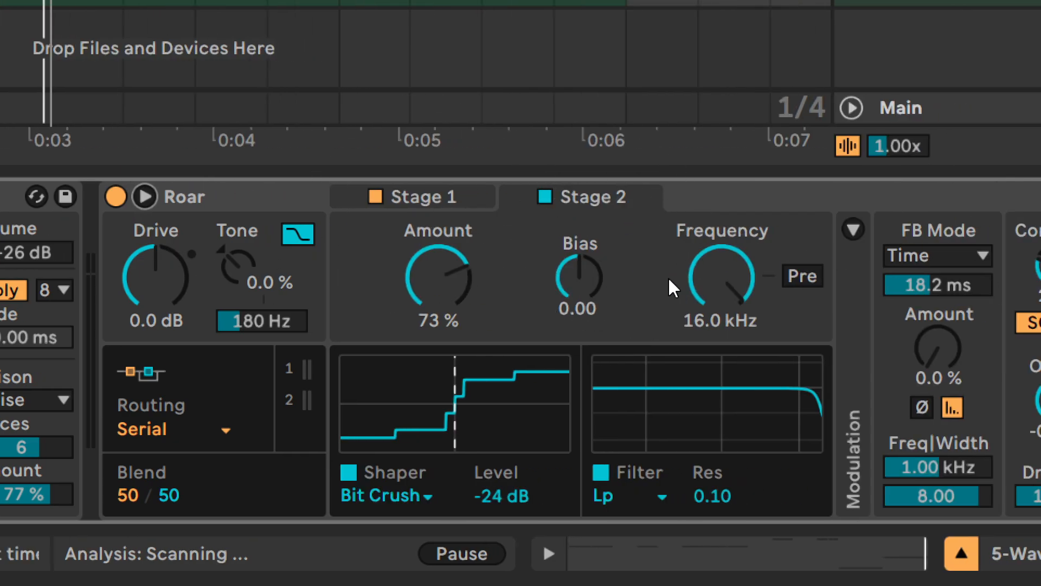
Step: Audition Roar's Drive at 24 dB and 3.0 dB during playback and reset it to 0.0 dB
drag(152, 272, 152, 201)
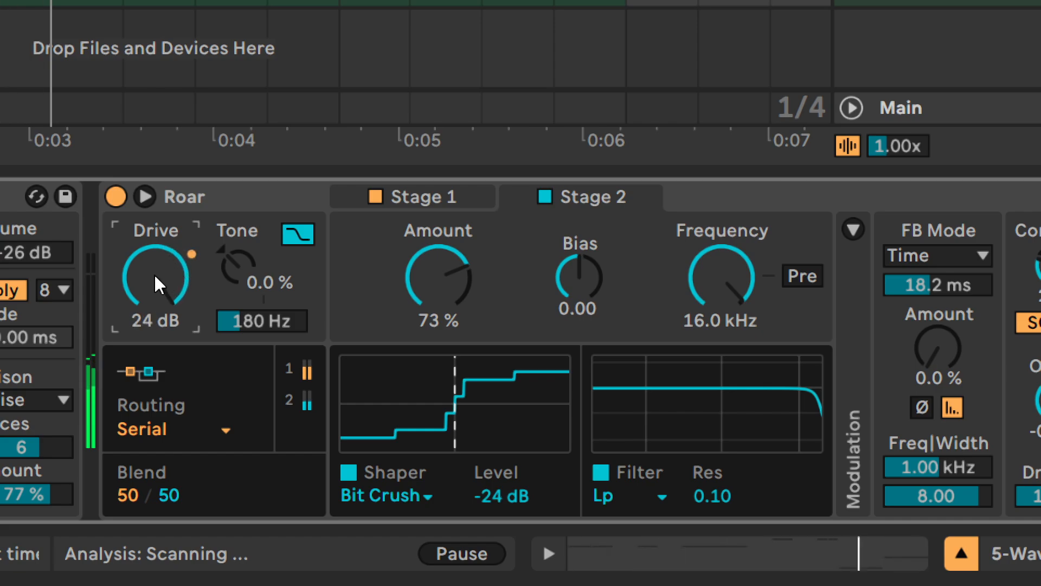
drag(153, 270, 153, 327)
key(space)
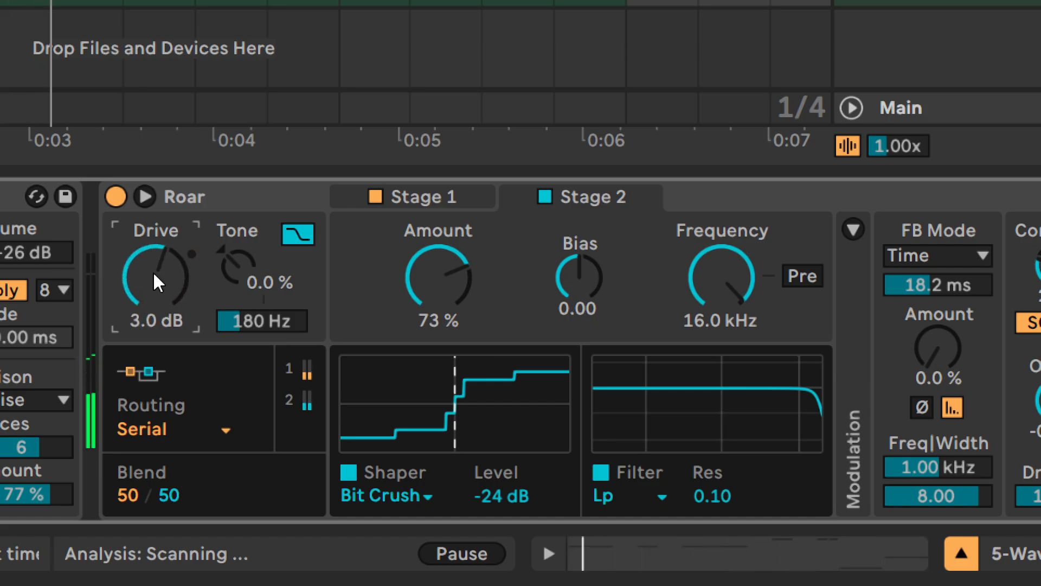
double_click(154, 275)
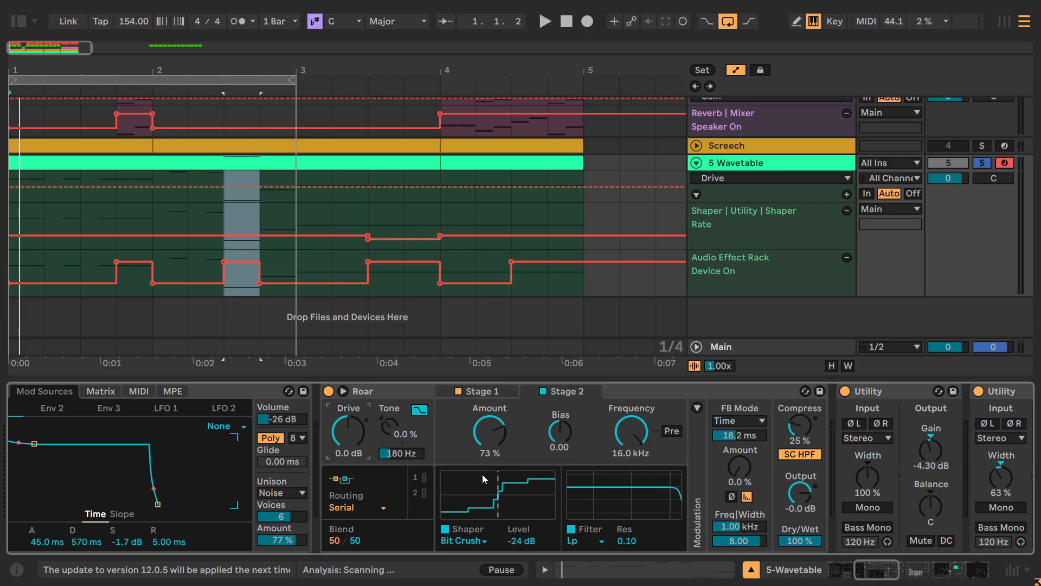
Step: Add an Amp audio effect after Roar in the 5-Wavetable device chain and lower its volume to 6.43
click(22, 22)
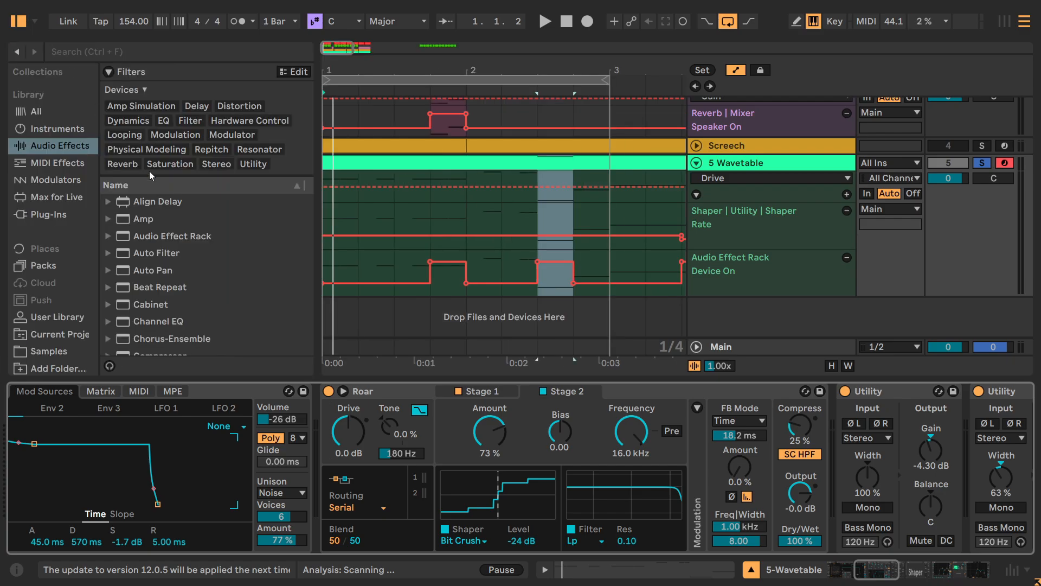
drag(137, 224, 711, 435)
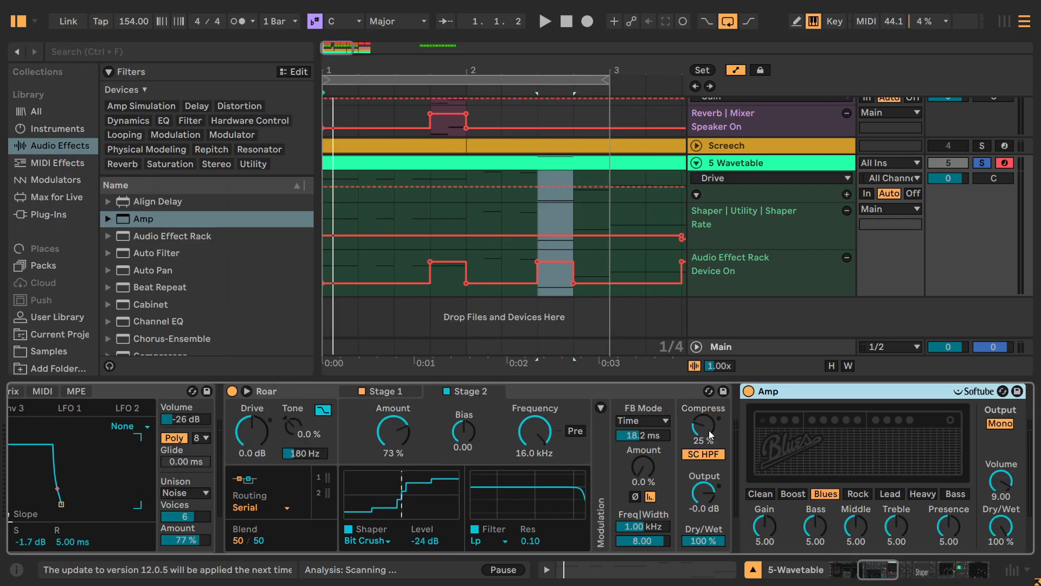
click(892, 566)
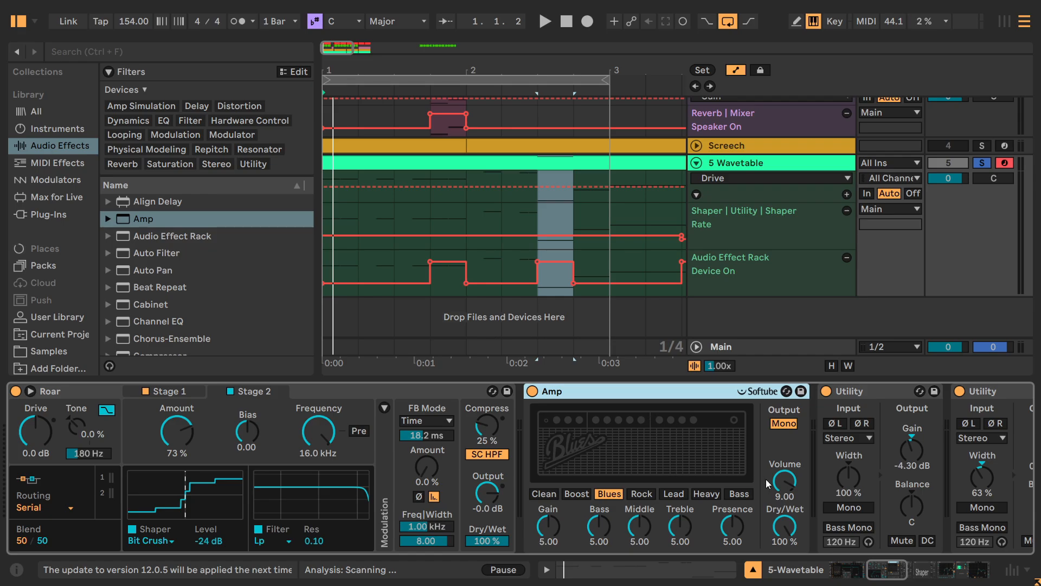
key(space)
drag(791, 485, 790, 518)
click(786, 527)
Step: Search for Utility, insert it right after the Amp, and group the two devices into an Audio Effect Rack
click(96, 53)
text(uti)
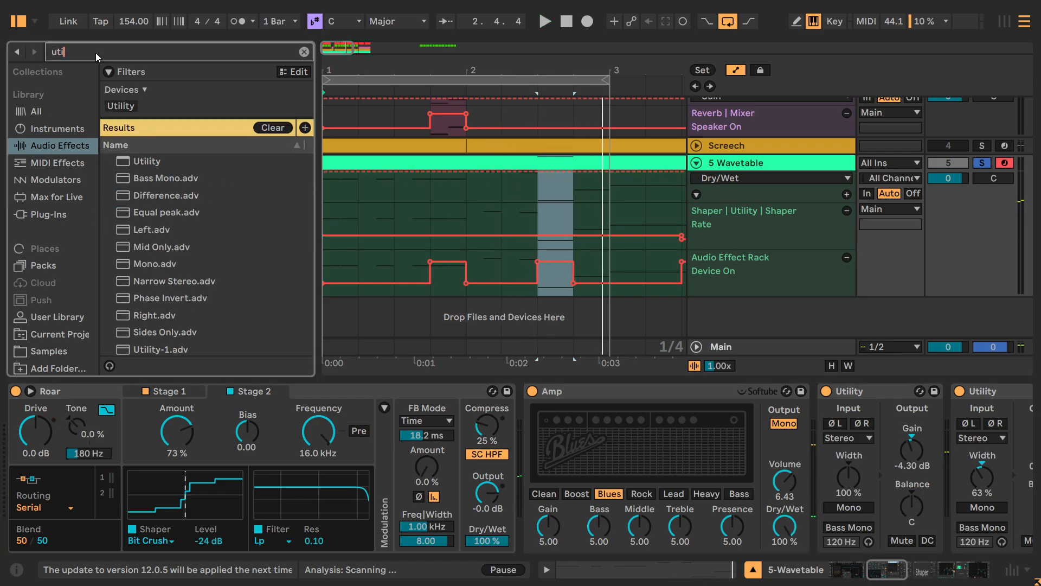
drag(150, 161, 765, 468)
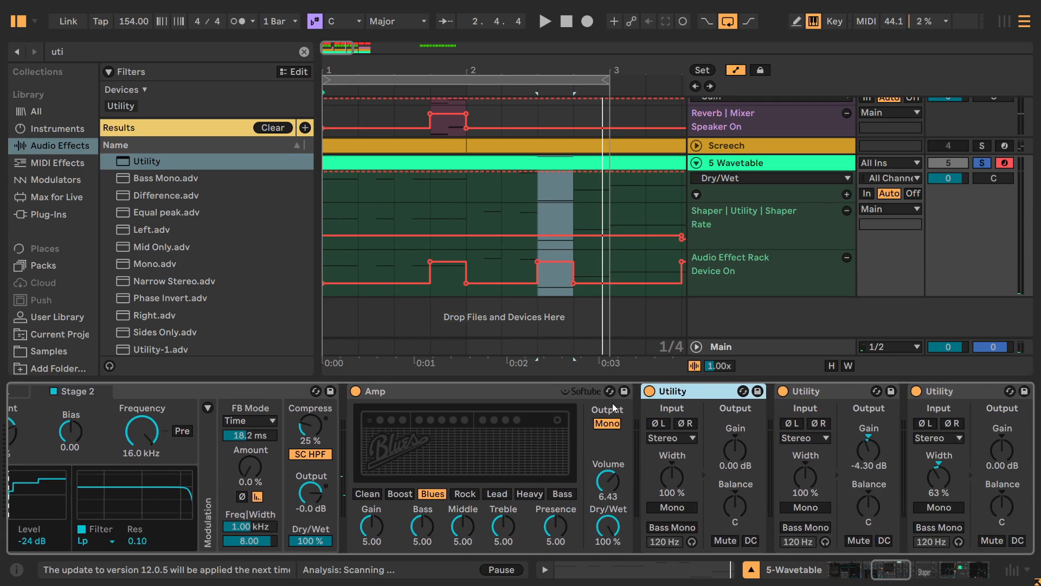
shift+click(541, 395)
key(ctrl+g)
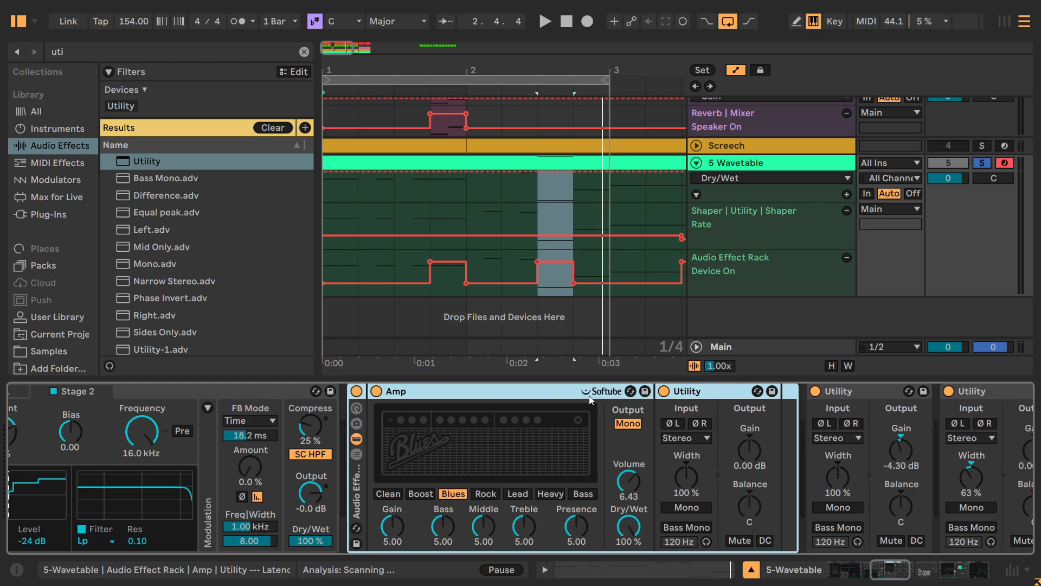
Step: Lower the rack's Utility gain to -8.89 dB and audition the amp types during playback, settling on Heavy
drag(750, 448, 751, 477)
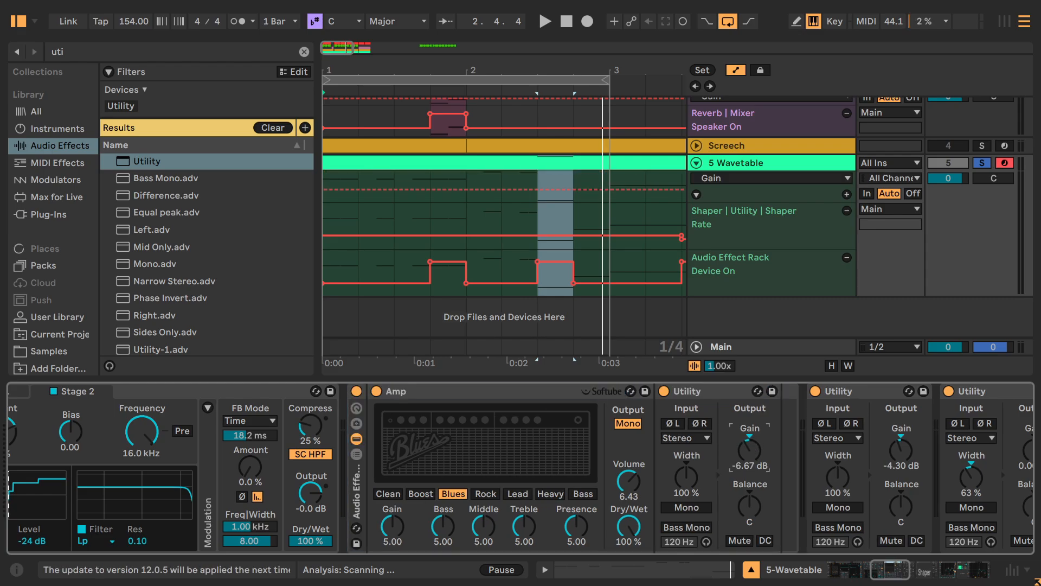
key(space)
click(420, 494)
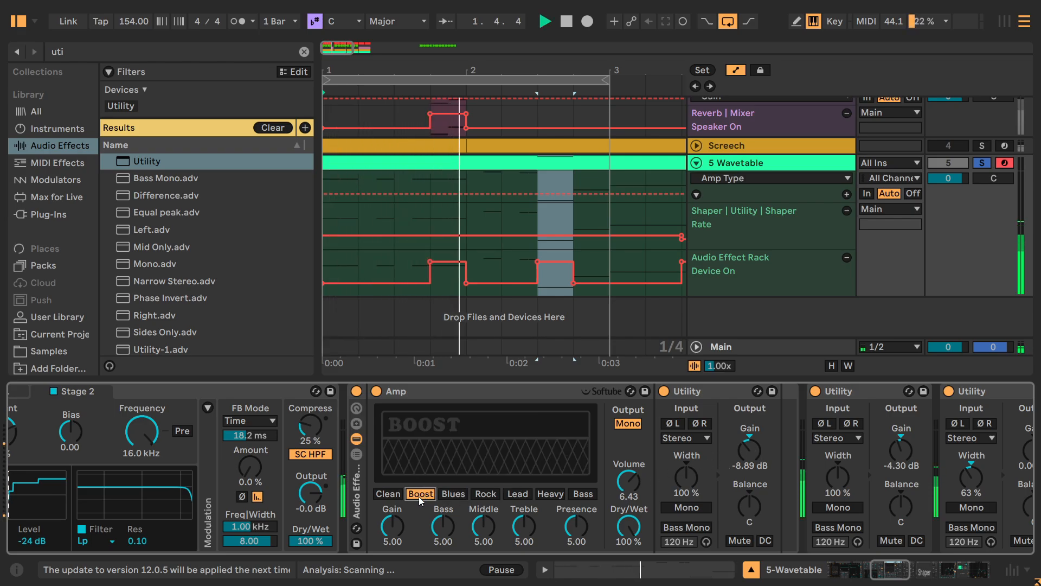
click(488, 492)
click(517, 497)
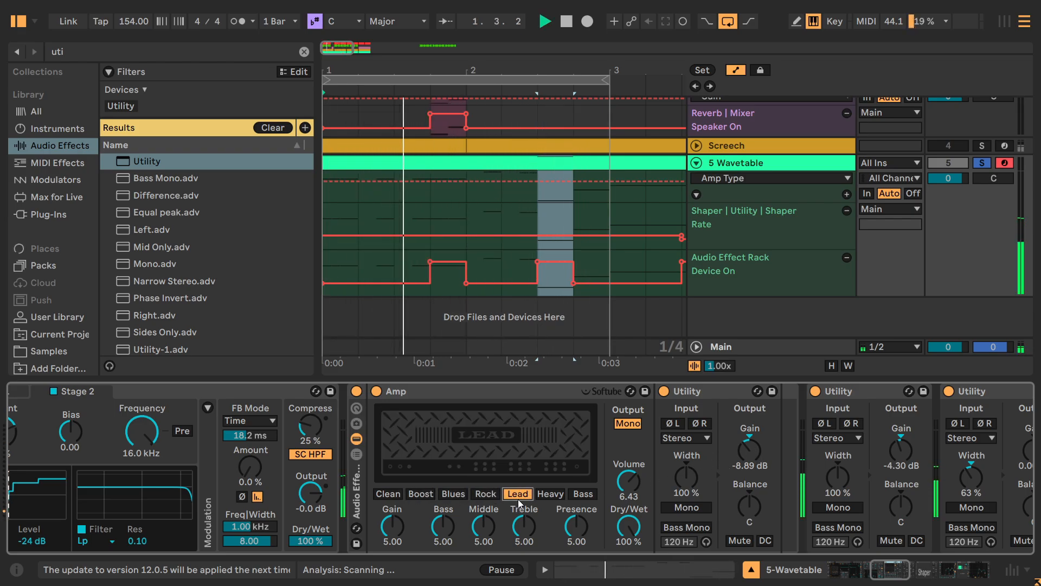
click(549, 494)
click(584, 497)
click(554, 495)
click(486, 494)
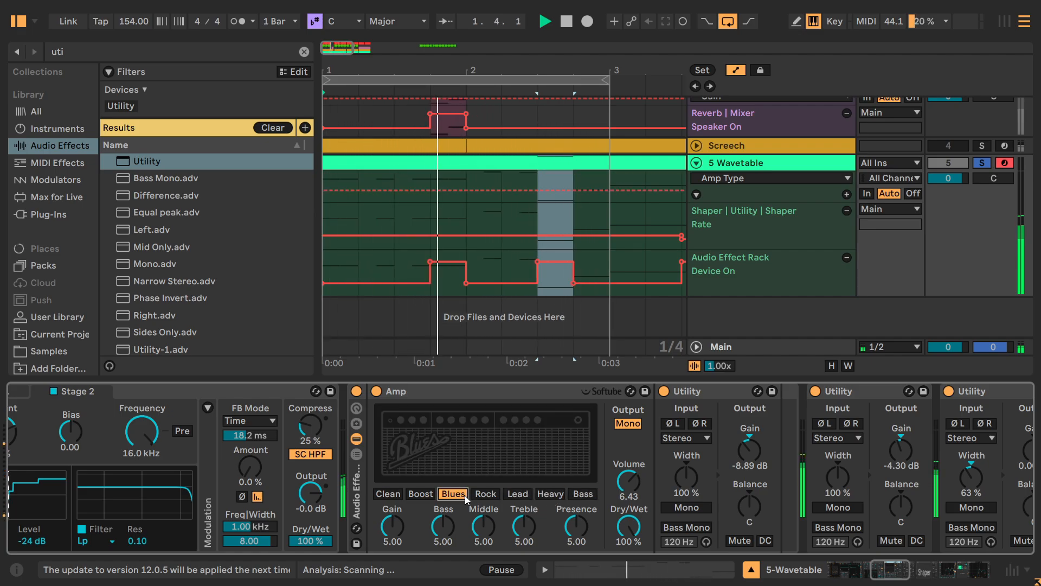
click(549, 494)
Step: Set the Amp's Gain 7.94, Bass 2.46, Middle 3.97, Treble 6.51 and Presence 4.05, and lower the rack's Utility gain to -14.8 dB
drag(405, 522, 405, 488)
drag(449, 528, 576, 542)
drag(742, 465, 741, 476)
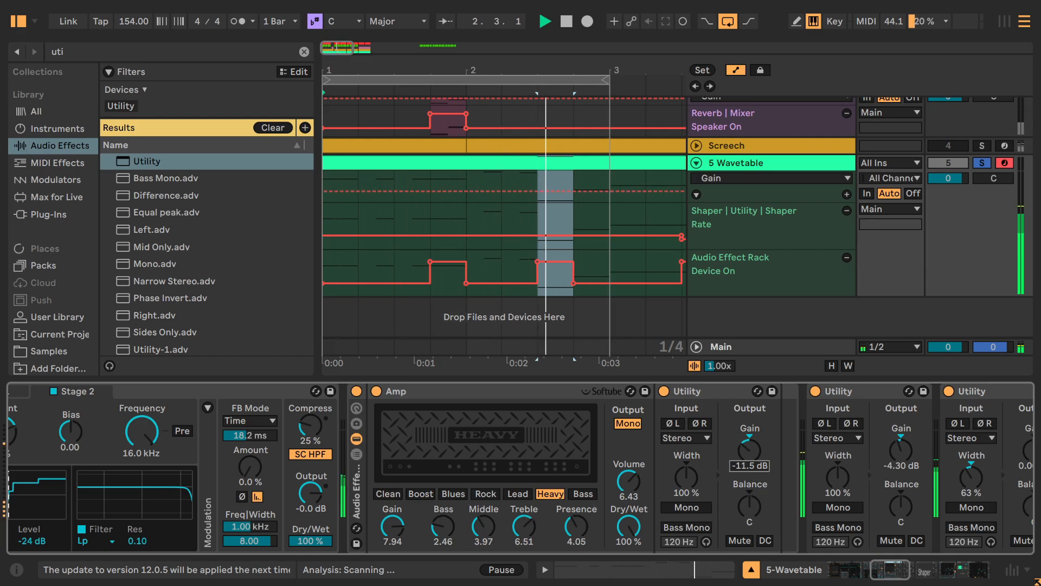
Step: Compare the sound with the Amp rack bypassed and enabled, and lower its Utility gain to -17.8 dB
click(356, 391)
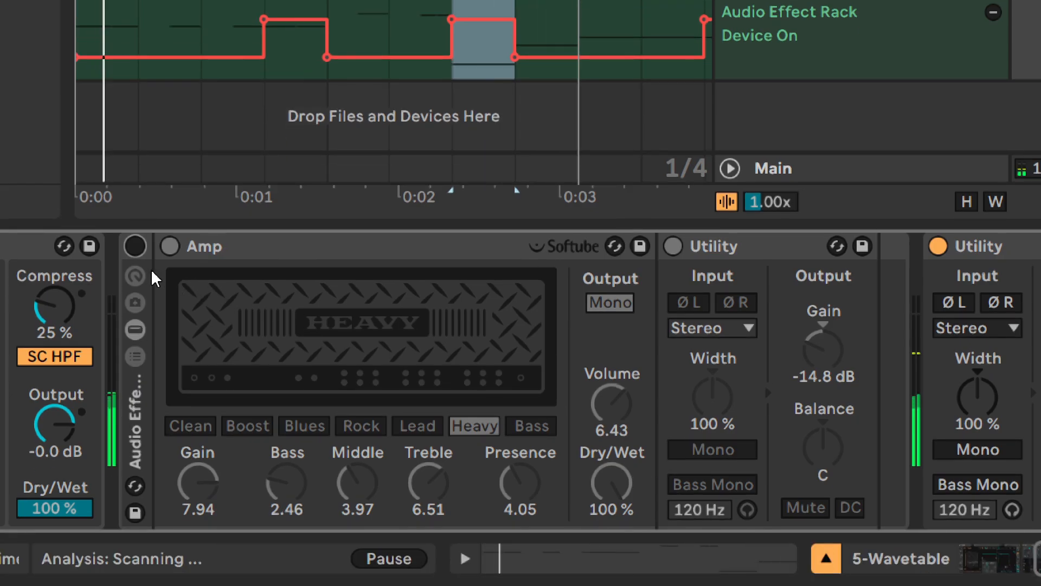
click(327, 378)
drag(793, 372, 794, 387)
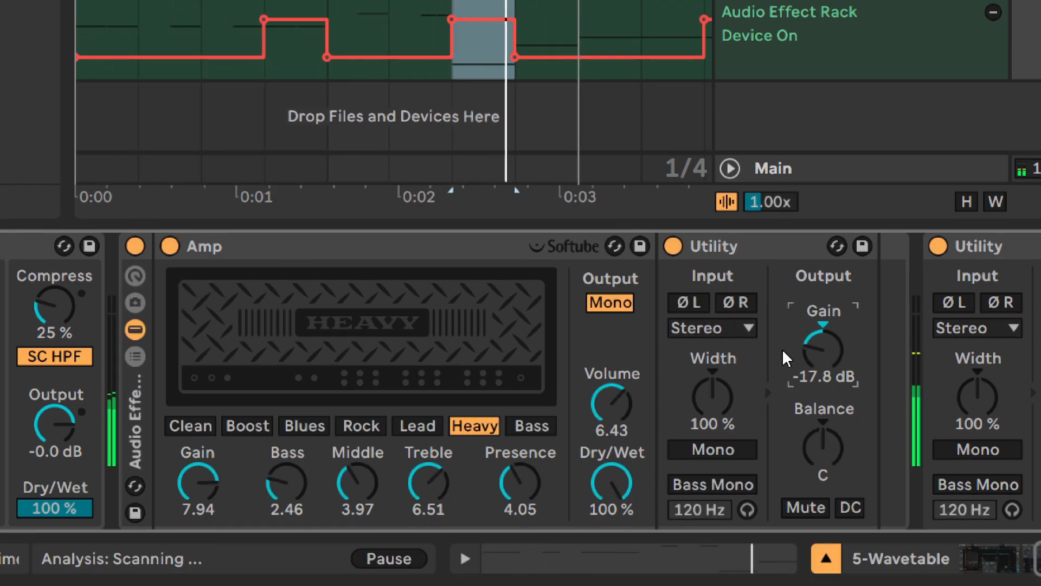
click(135, 246)
click(135, 246)
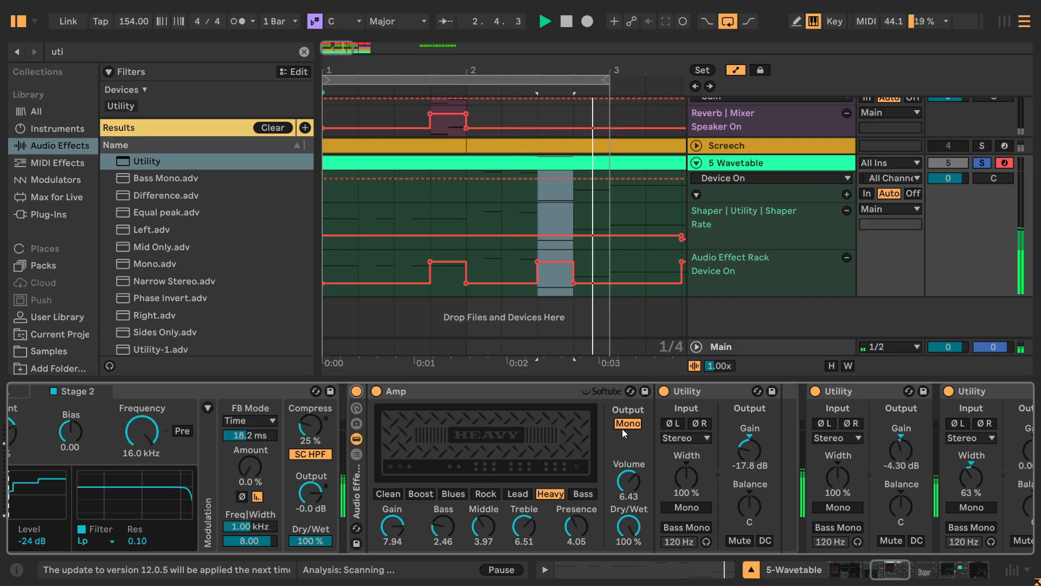
Step: Switch the Amp's output from Mono to Dual and bring Roar back into view
click(624, 425)
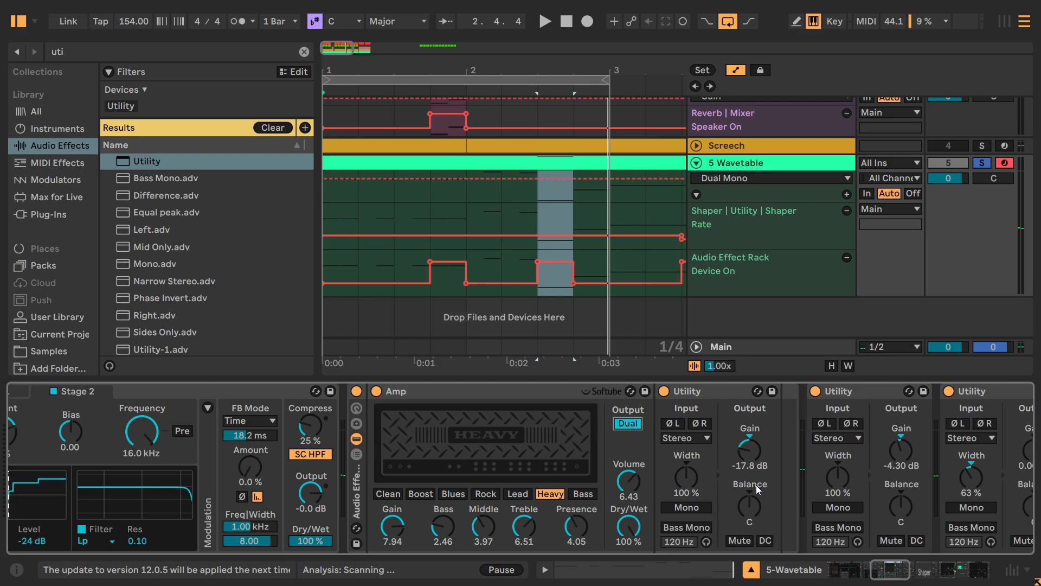
scroll(894, 551, left, 6)
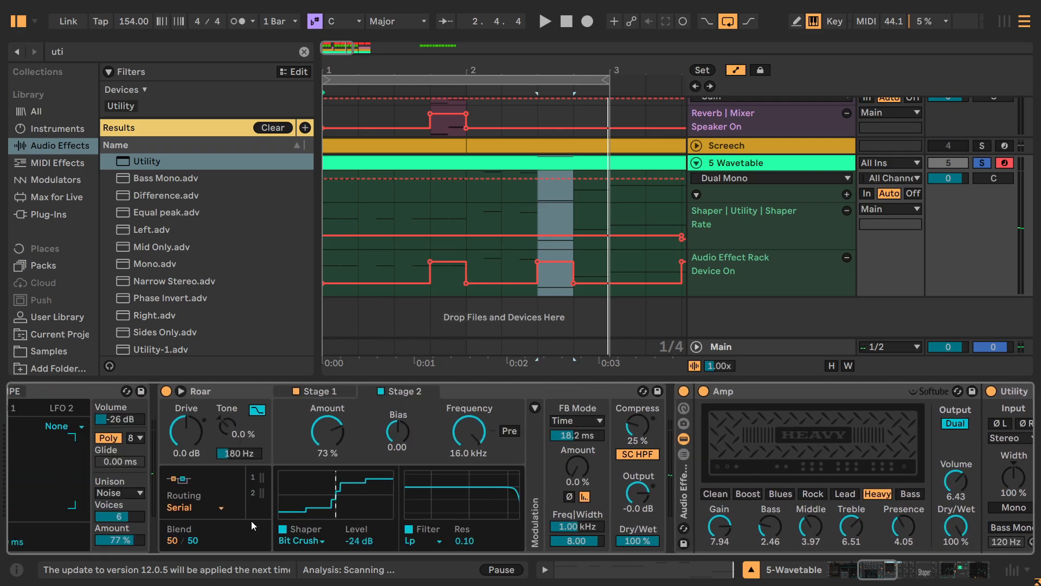
Step: Lower the Amp rack's Utility gain to -18.9 dB and bring the Wavetable track's Shaper and rack automation into view
scroll(519, 505, right, 6)
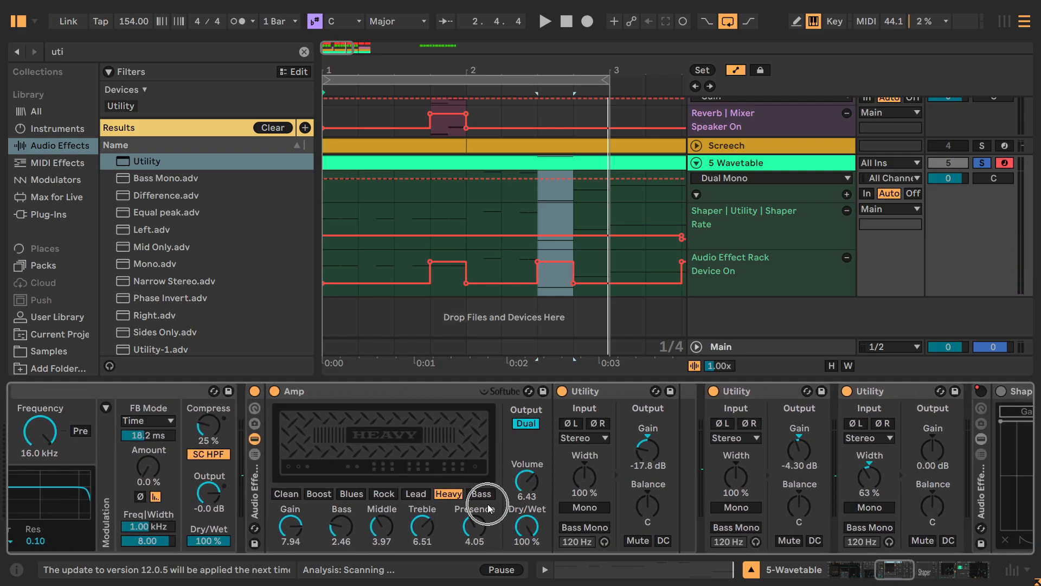
scroll(989, 114, up, 3)
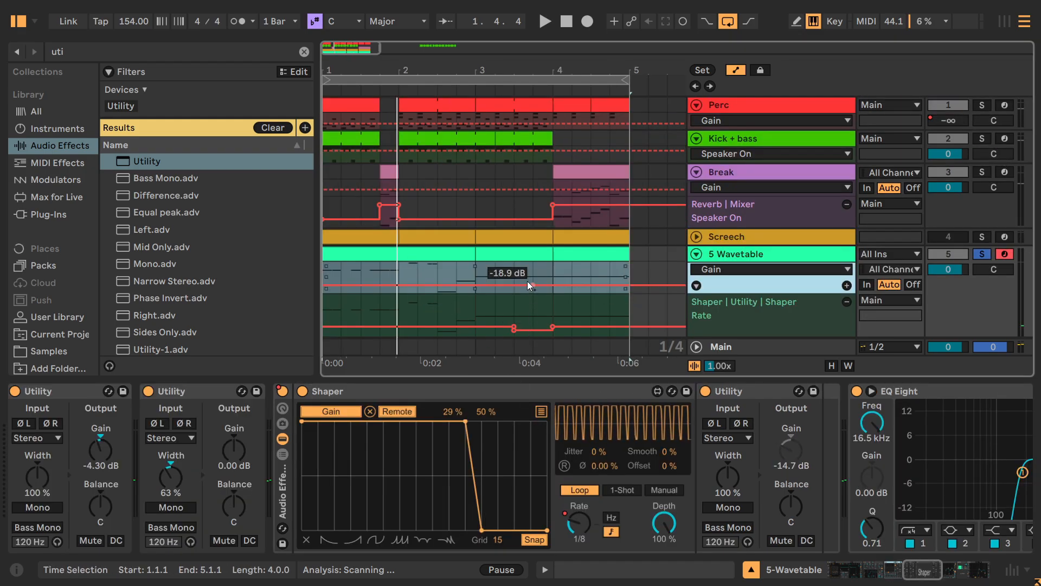
scroll(529, 280, down, 2)
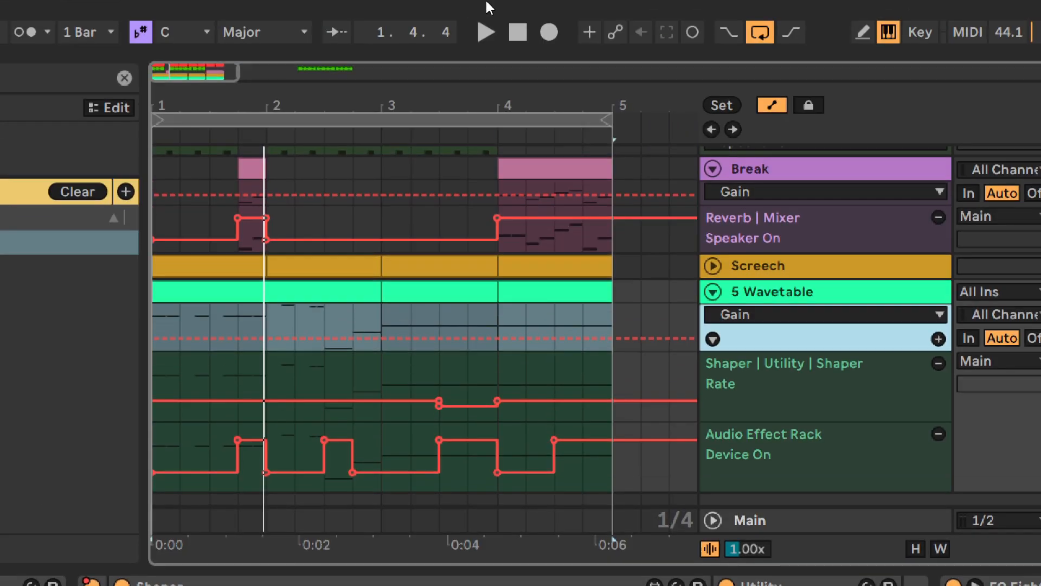
Step: Loop the first two bars and set a fixed 1/16 grid for drawing automation
drag(607, 114, 431, 540)
drag(461, 107, 619, 107)
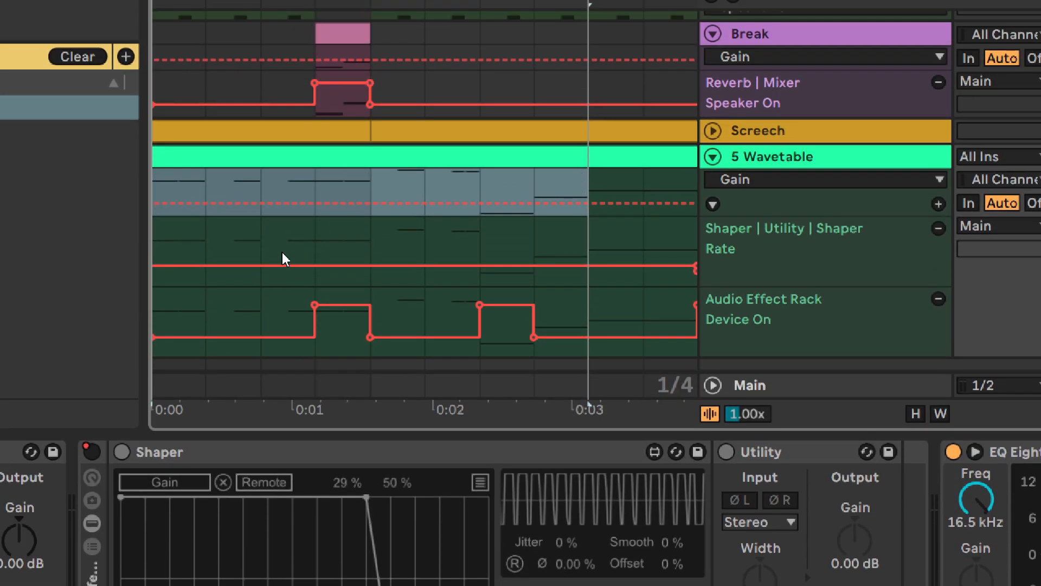
right_click(237, 325)
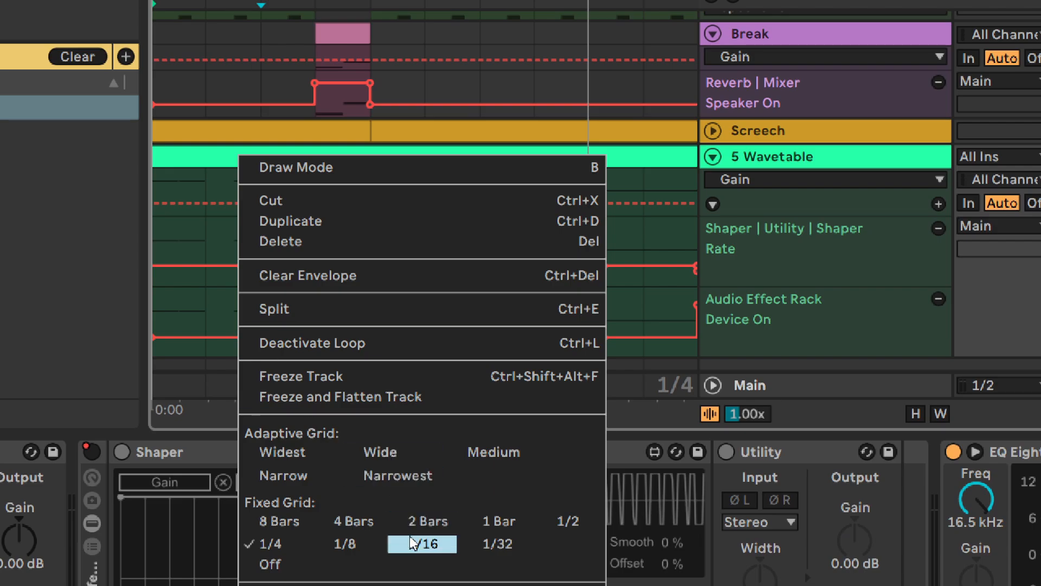
click(421, 544)
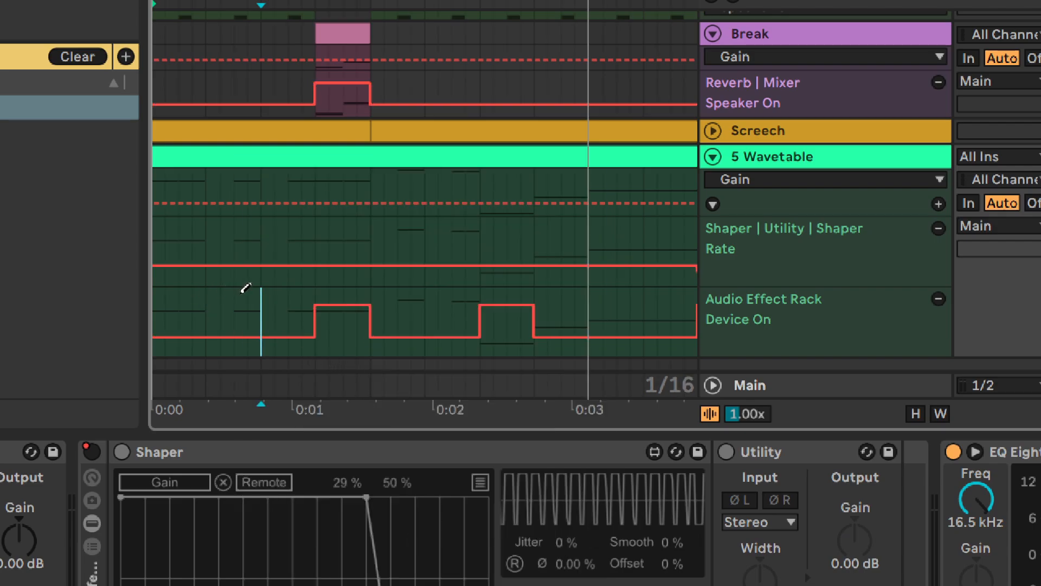
Step: Redraw the Audio Effect Rack's Device On automation during playback so it is on only for bar 1's first beat and bar 2's fourth beat
key(space)
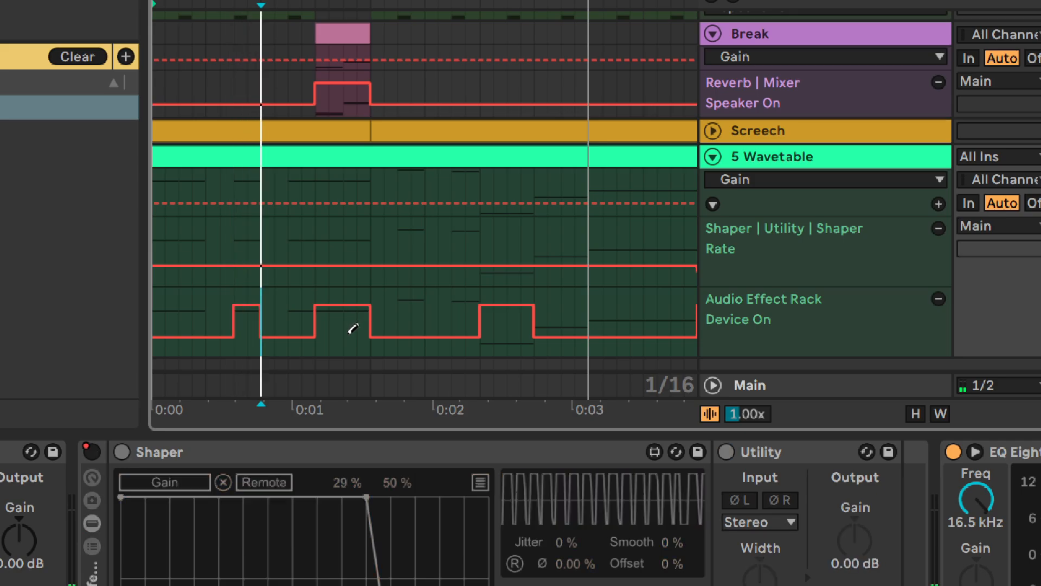
click(335, 332)
mouse_move(336, 332)
mouse_down()
mouse_move(512, 318)
mouse_move(489, 332)
mouse_move(537, 333)
mouse_move(576, 295)
mouse_move(548, 297)
mouse_move(590, 345)
mouse_up()
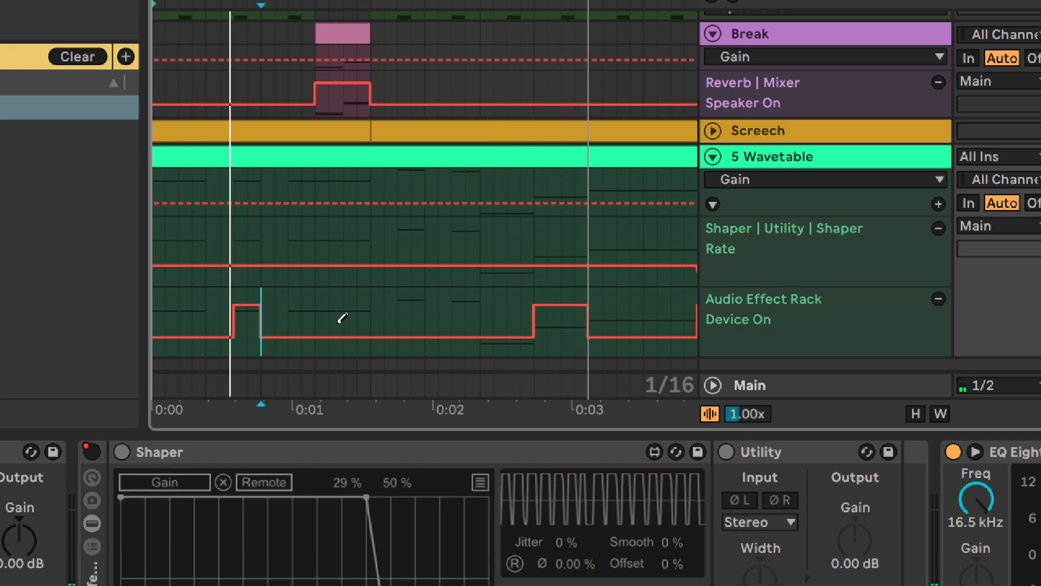
drag(229, 325, 256, 328)
mouse_move(188, 293)
mouse_down()
mouse_move(158, 290)
mouse_move(204, 299)
mouse_up()
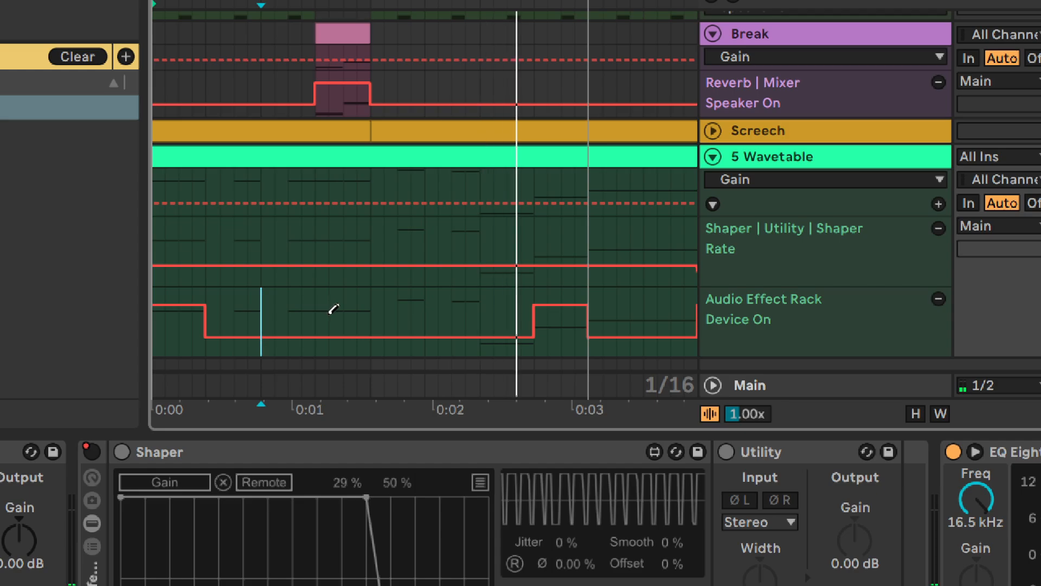
drag(418, 306, 410, 296)
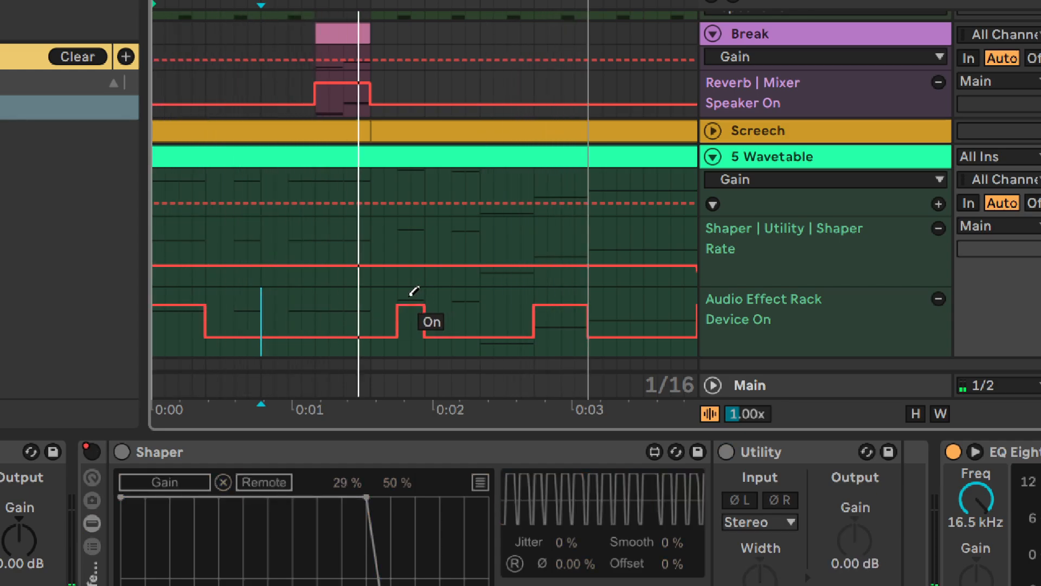
drag(408, 343, 414, 350)
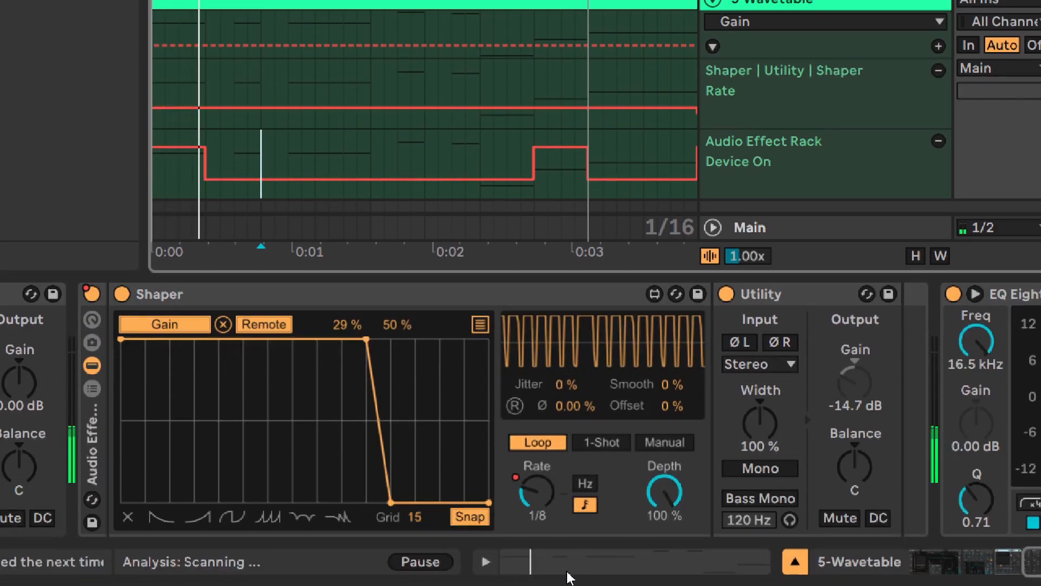
Step: Draw a faster Shaper Rate automation value over the first beat, enlarge its lane and audition the loop
click(531, 494)
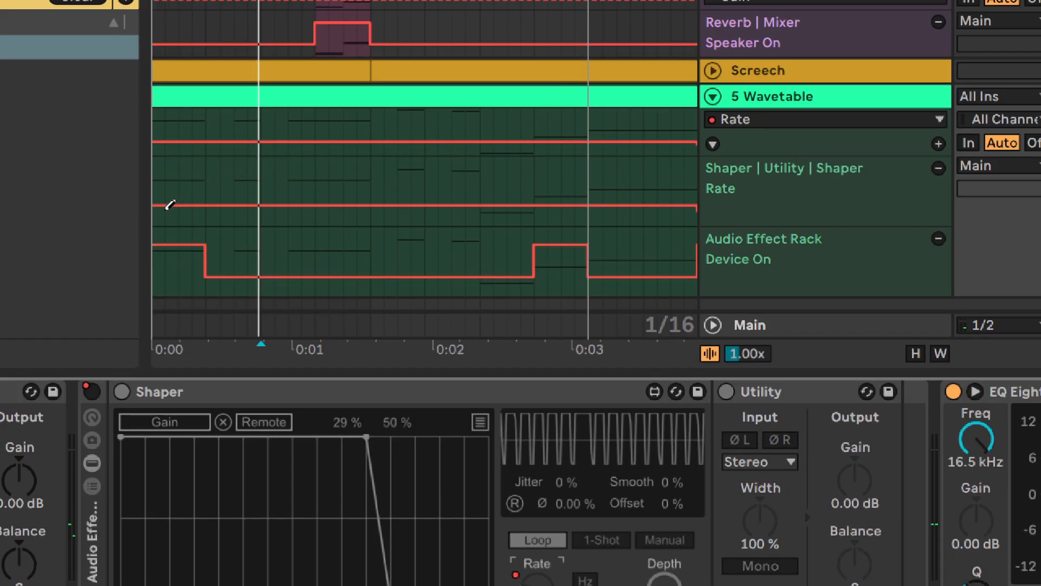
drag(170, 204, 162, 208)
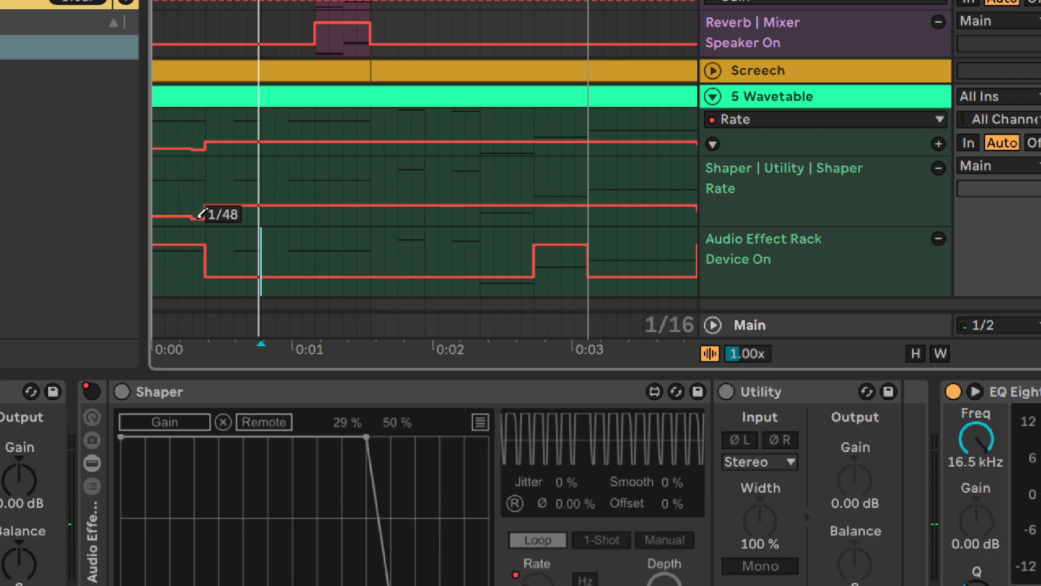
key(space)
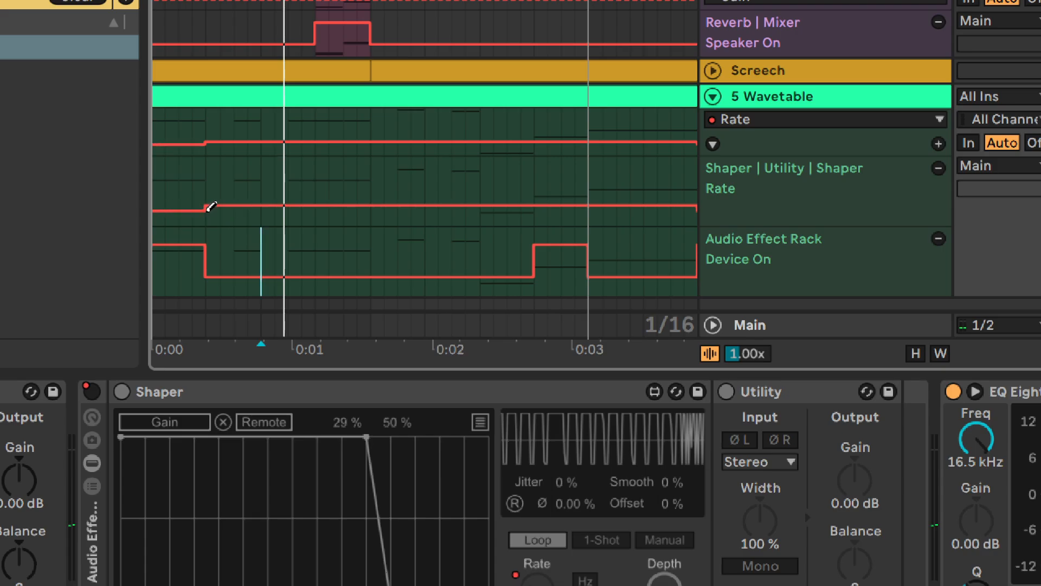
key(space)
key(space)
drag(843, 227, 842, 364)
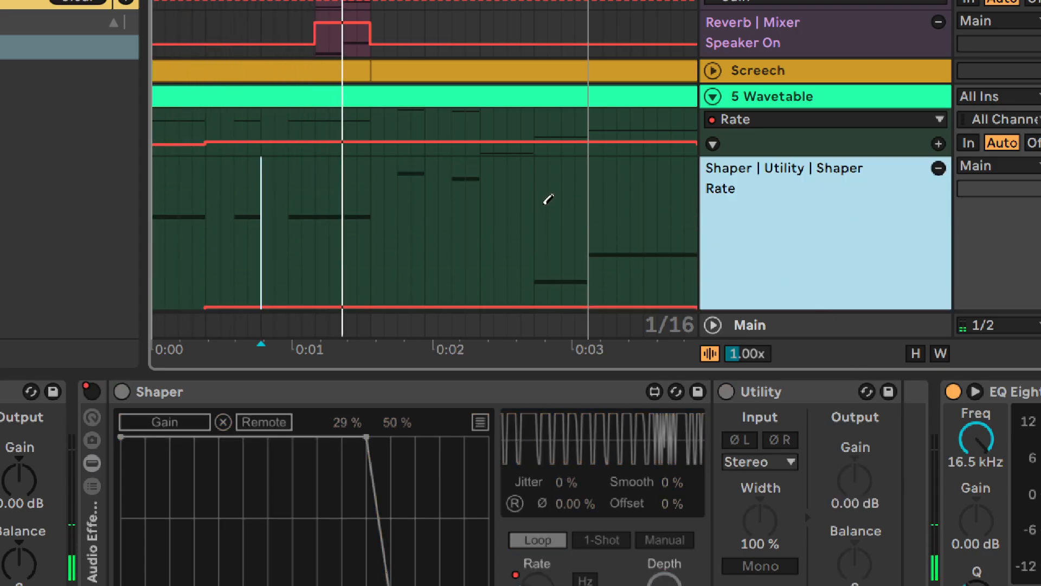
scroll(548, 199, down, 4)
key(space)
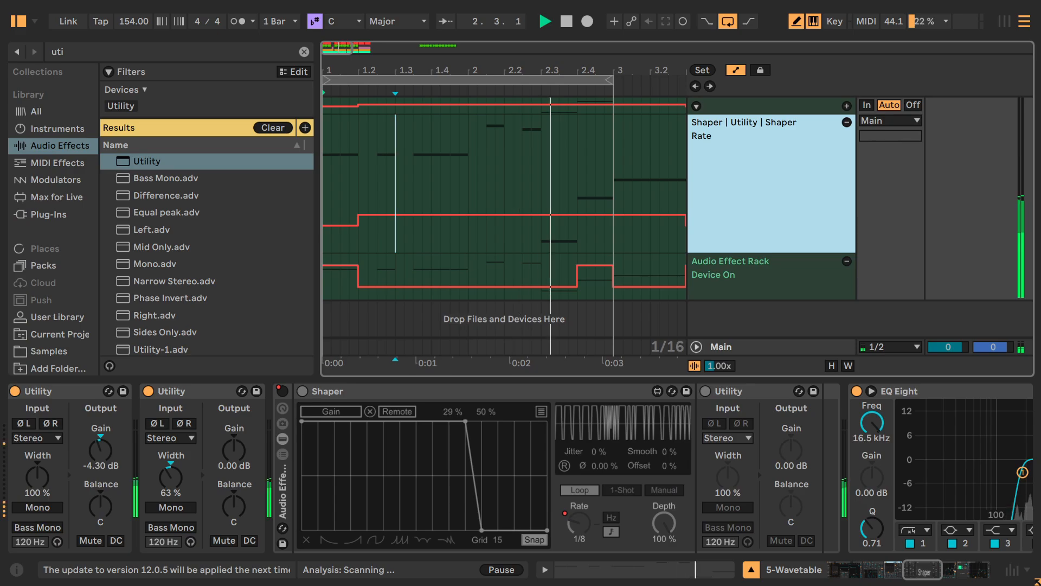
Step: Stop playback, bring the Hybrid Reverb at the end of the device chain into view and show its reverb settings
drag(926, 572, 975, 569)
key(space)
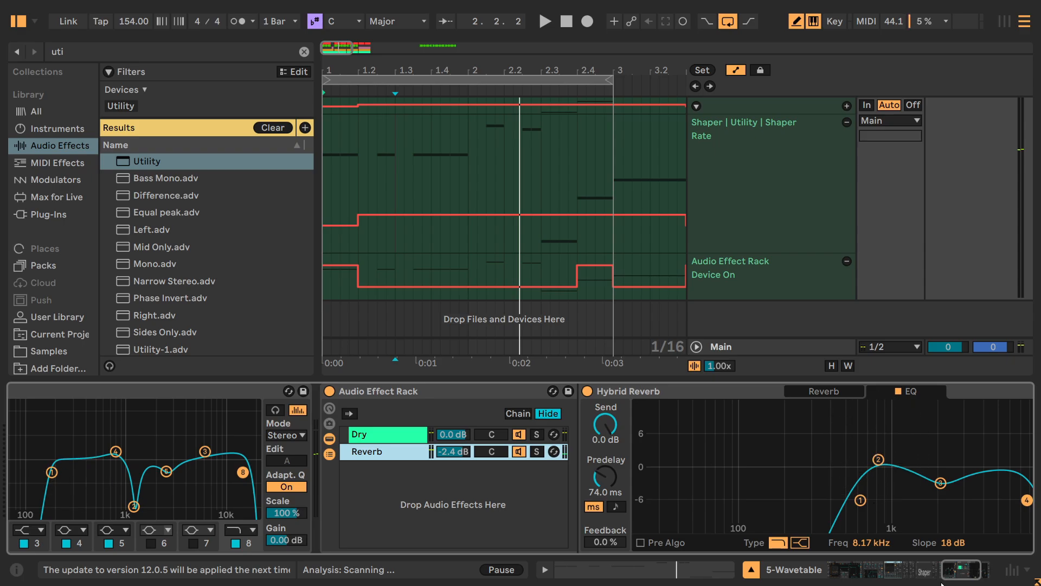
drag(963, 571, 983, 573)
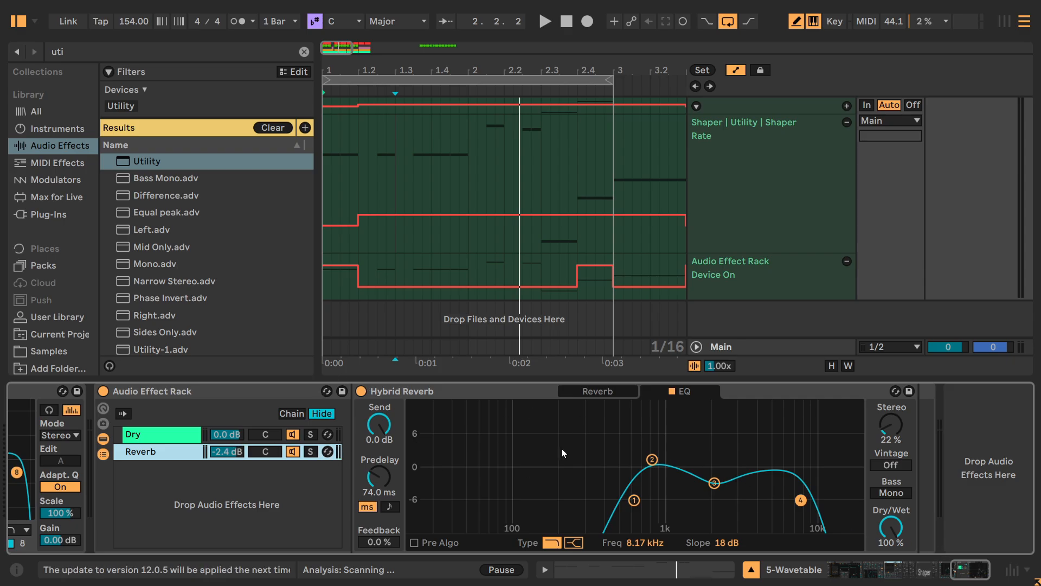
scroll(571, 265, up, 2)
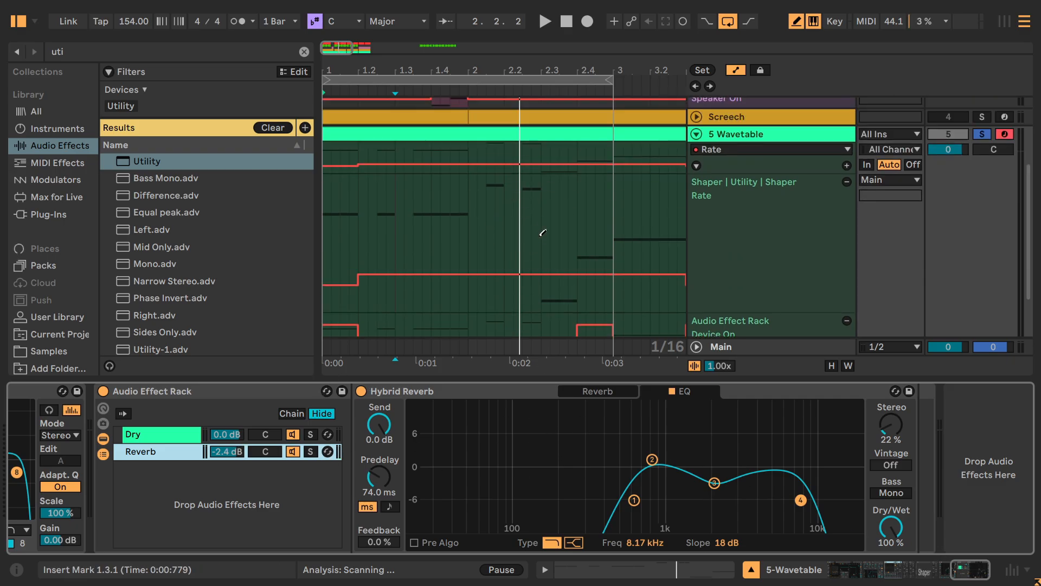
drag(971, 578, 969, 576)
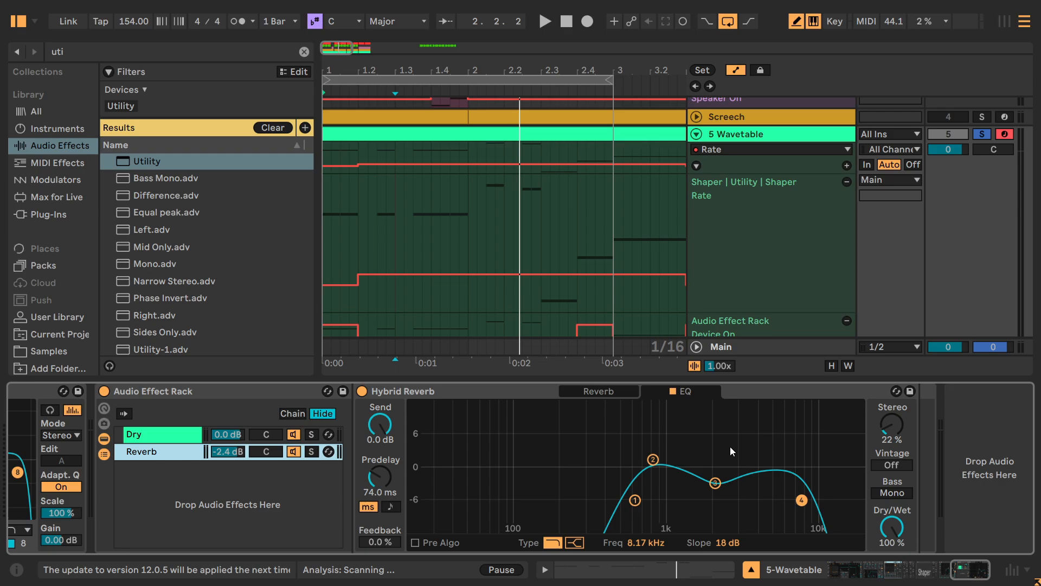
click(623, 386)
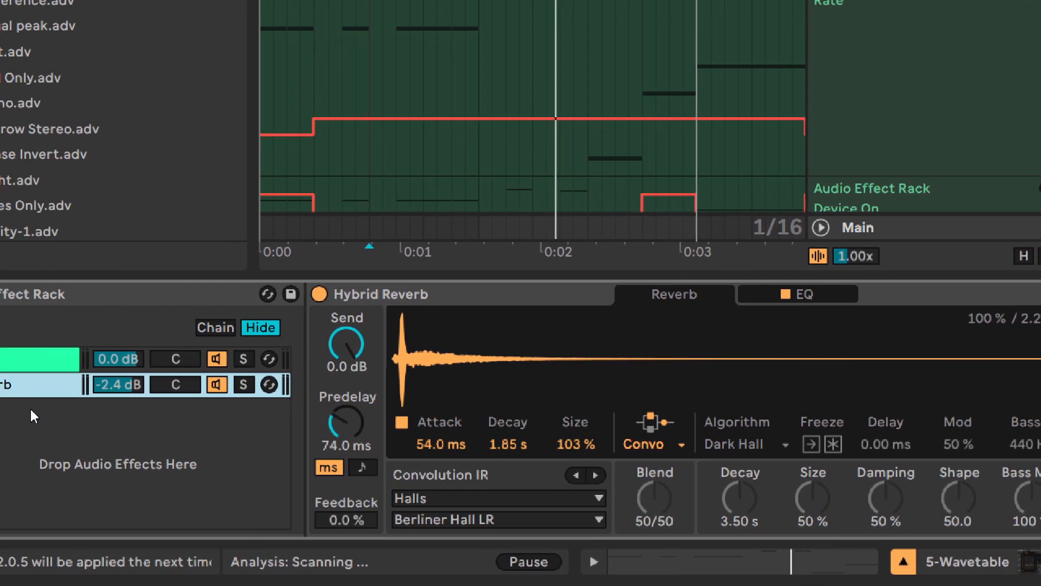
Step: Raise the Reverb chain's volume to 3.4 dB while auditioning the loop
click(92, 385)
key(space)
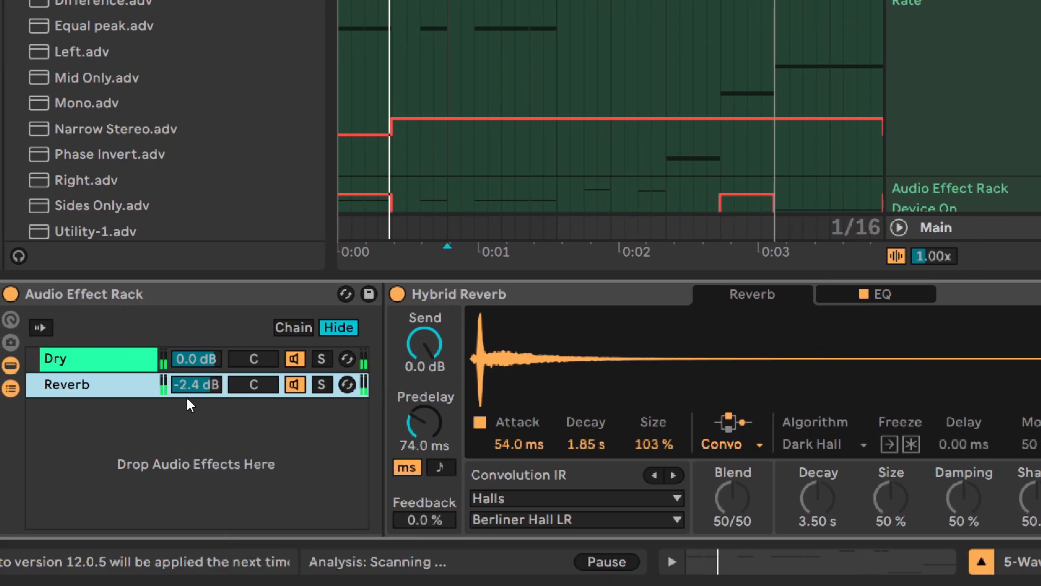
key(Up)
key(Up)
key(Up)
key(Up)
key(Up)
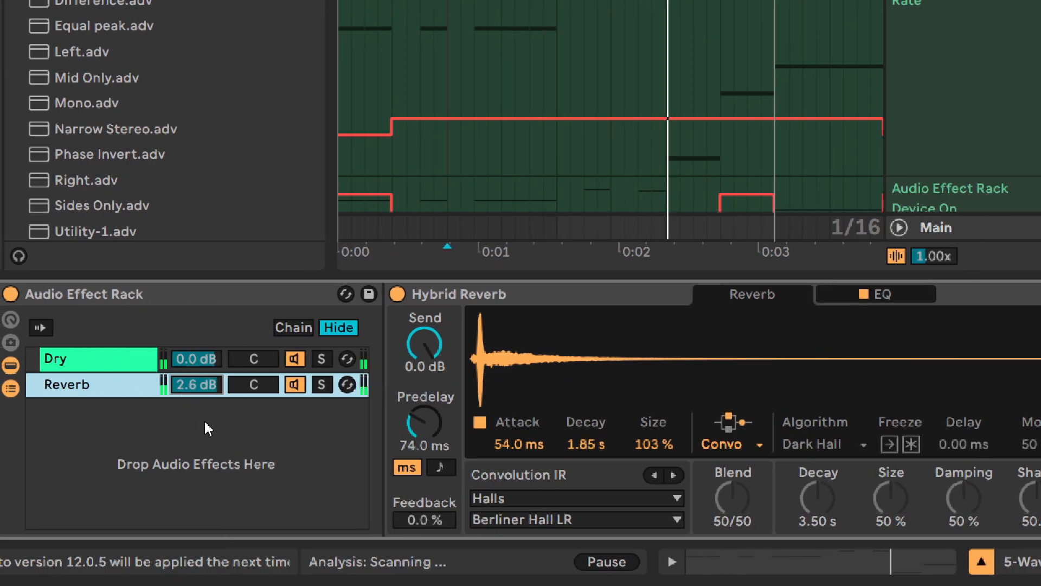
key(Up)
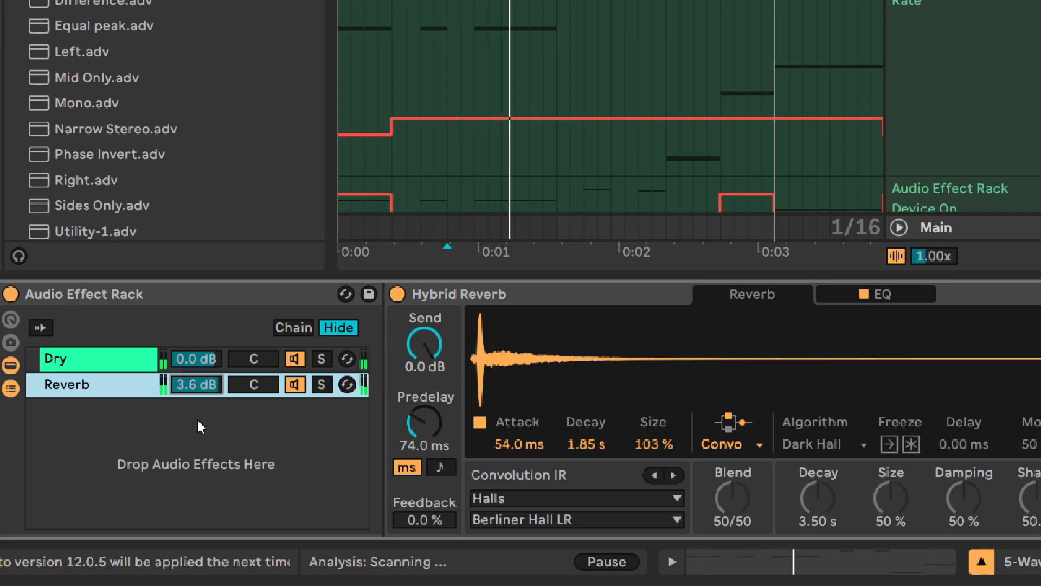
key(Down)
key(Down)
key(shift+Up)
key(shift+Down)
key(shift+Down)
key(shift+Up)
key(shift+Up)
key(shift+Up)
key(shift+Down)
key(shift+Down)
key(shift+Up)
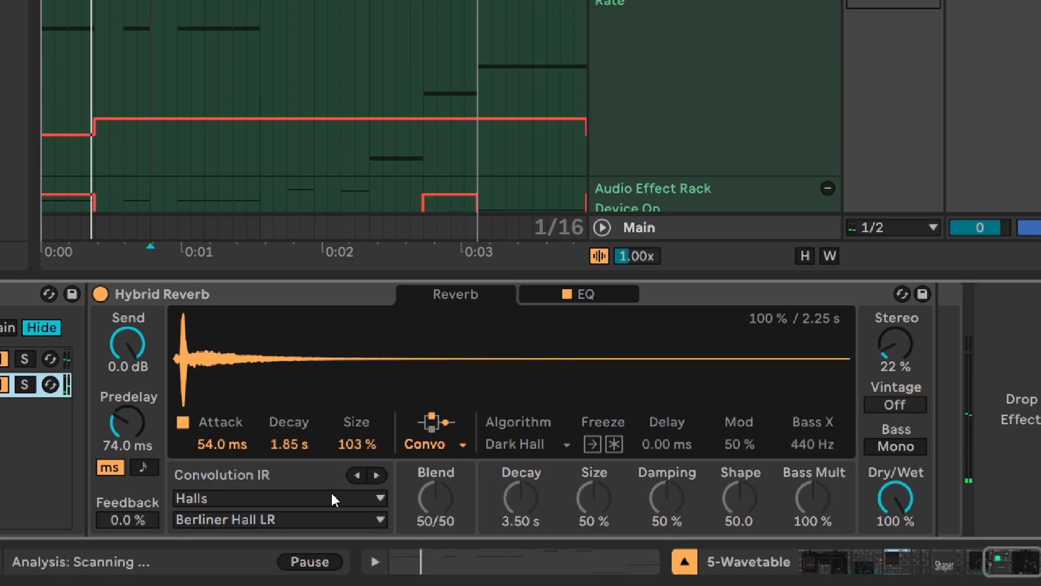
Step: Audition the Halls impulse responses from BigClear through Rich Verb LR during playback and return to Berliner Hall LR
click(261, 379)
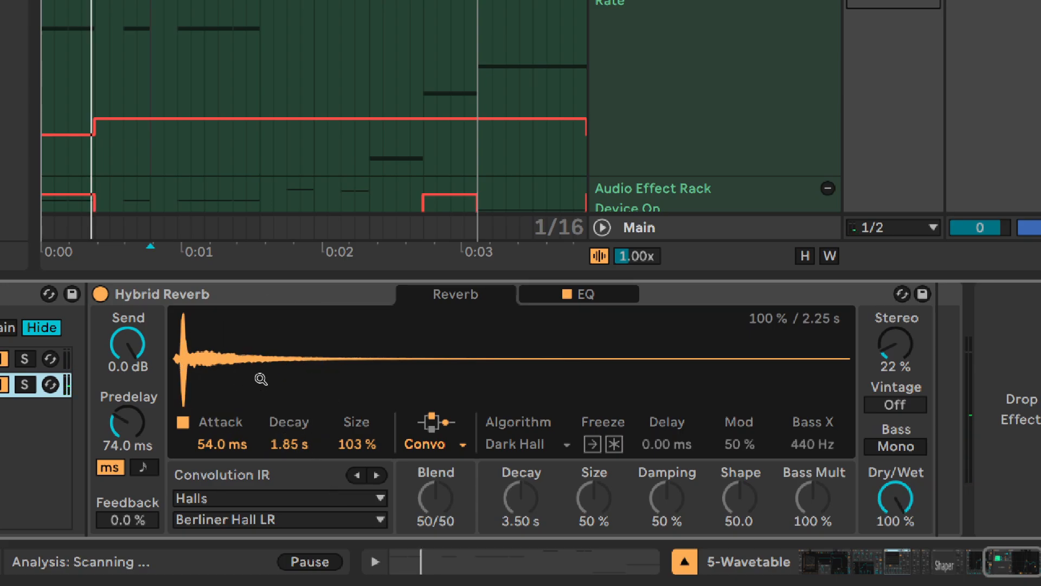
click(377, 475)
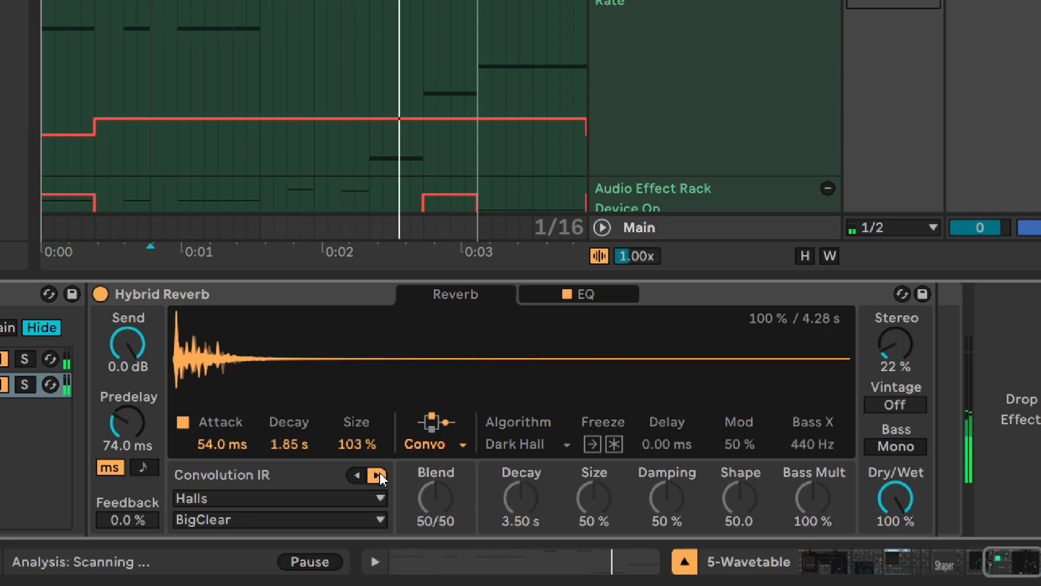
click(377, 475)
click(377, 475)
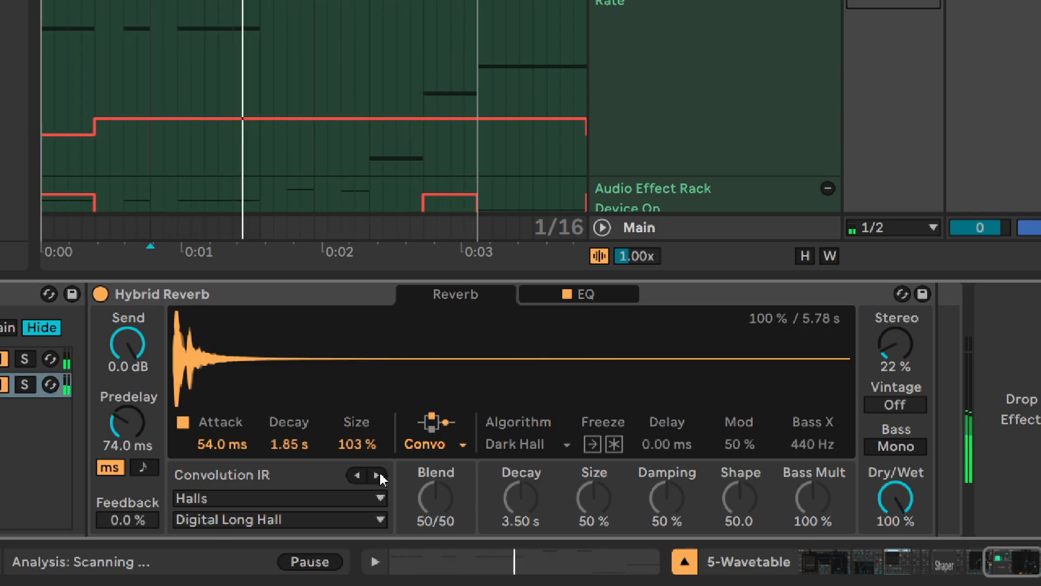
click(378, 476)
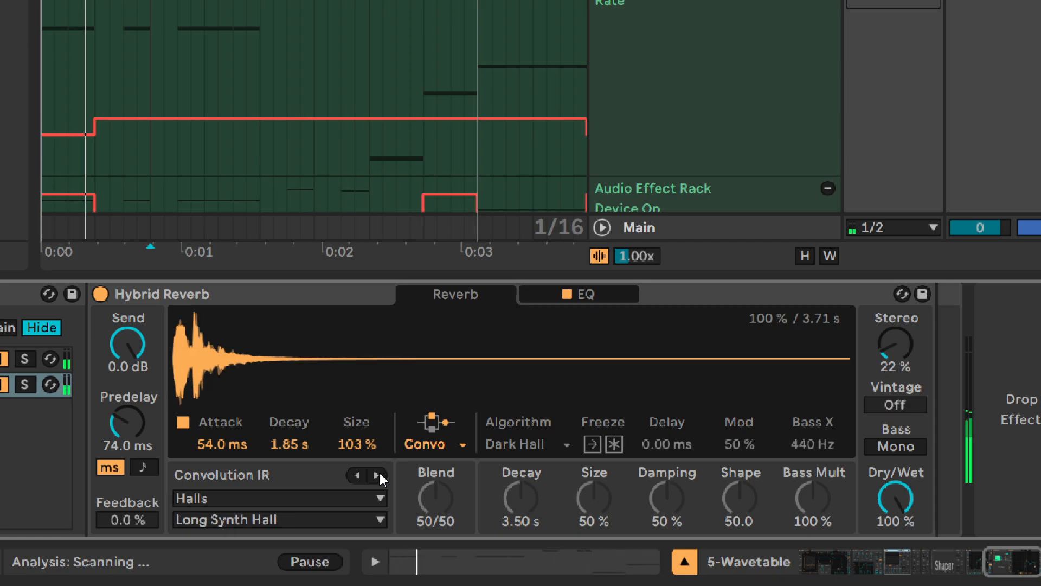
click(377, 475)
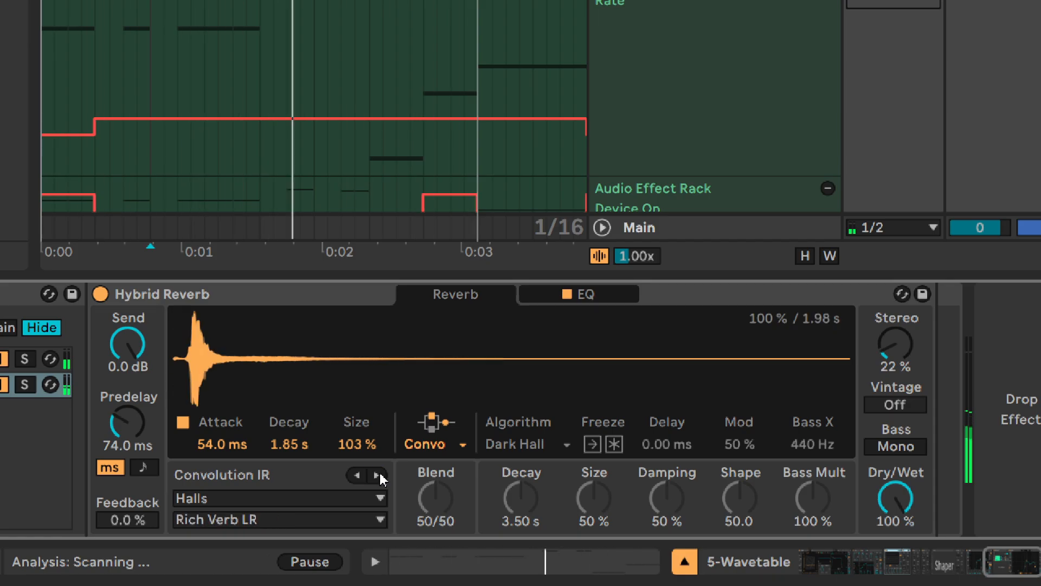
click(359, 519)
click(252, 297)
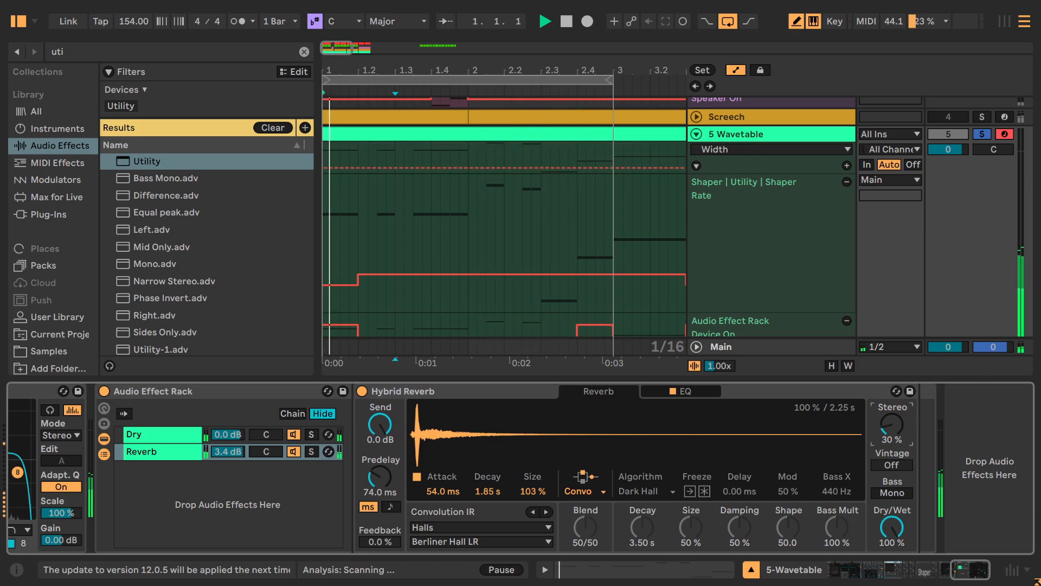
Step: Set the Hybrid Reverb's Stereo amount to 50 %
mouse_move(895, 419)
mouse_down()
mouse_move(895, 407)
mouse_move(893, 420)
mouse_up()
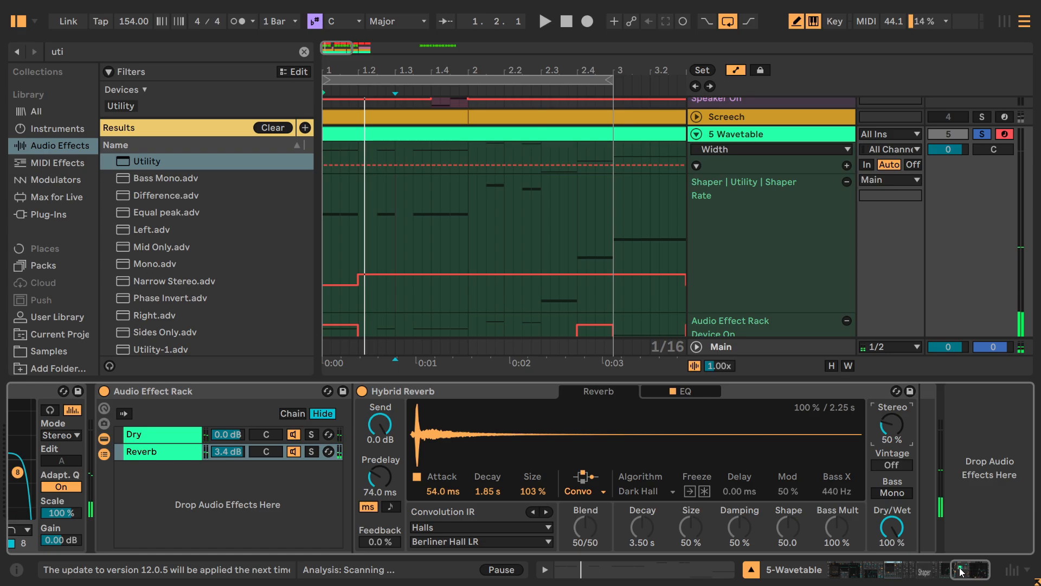
drag(988, 575, 980, 576)
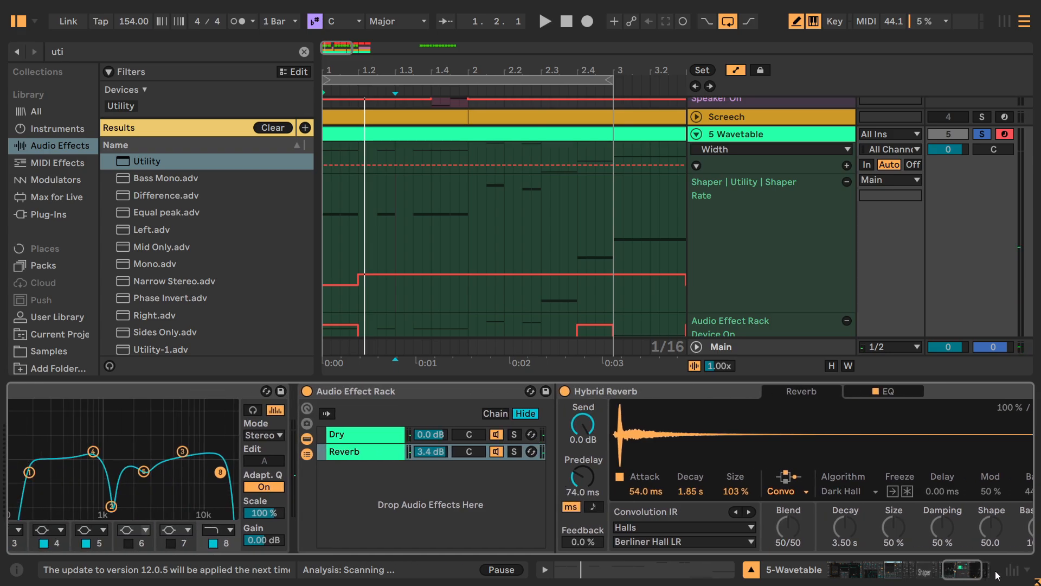
Step: Collapse EQ Eight, the Shaper rack and the two Utility devices before it, and bring the Amp rack into view
drag(968, 574, 919, 561)
double_click(267, 389)
double_click(582, 490)
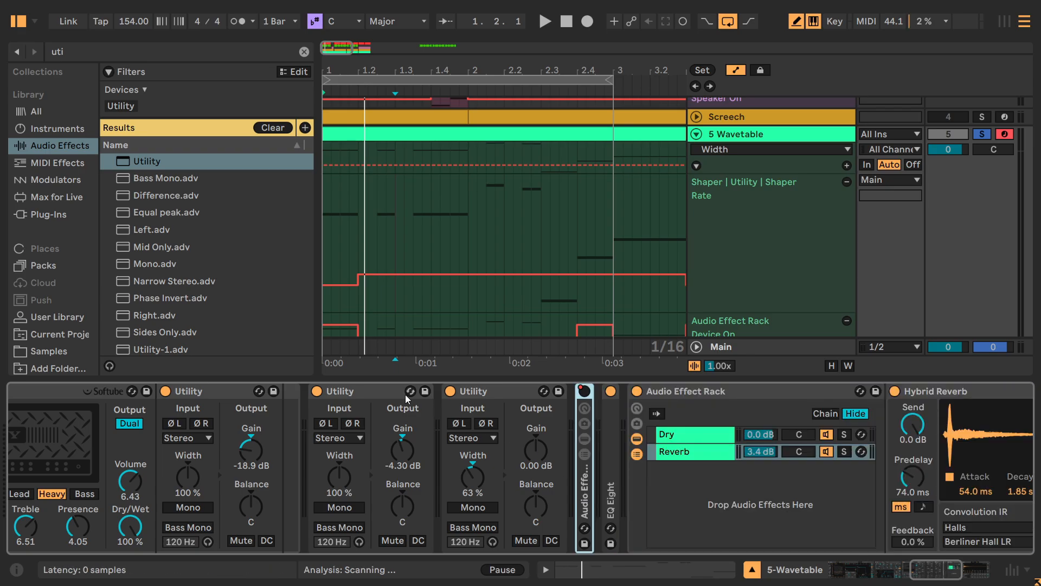
double_click(384, 392)
double_click(386, 392)
drag(931, 567, 914, 572)
key(ctrl)
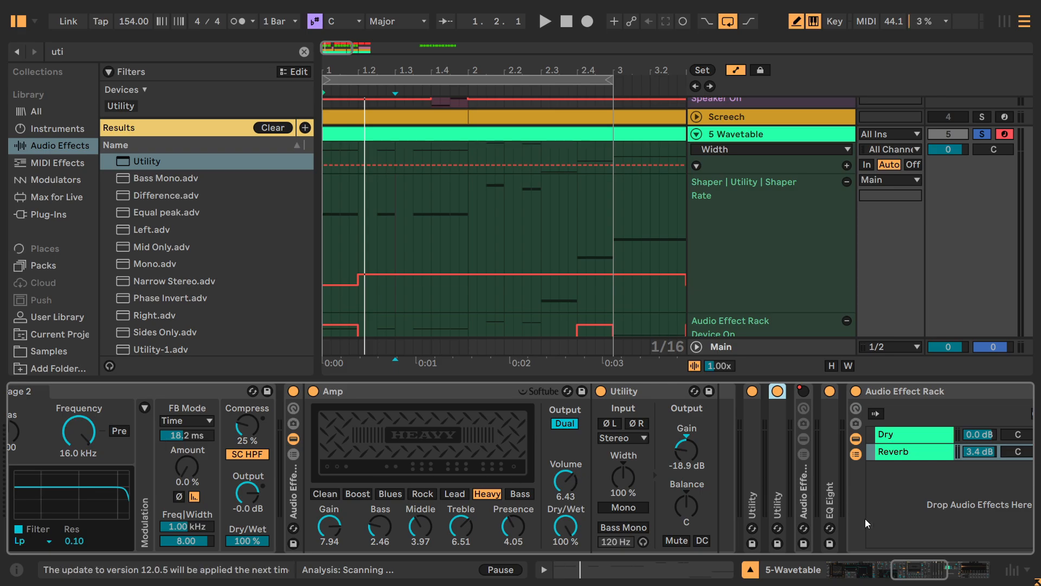
Step: Move the Roar between Wavetable and the Amp rack to the end of the device chain, after the reverb rack, and play the loop
scroll(911, 542, left, 3)
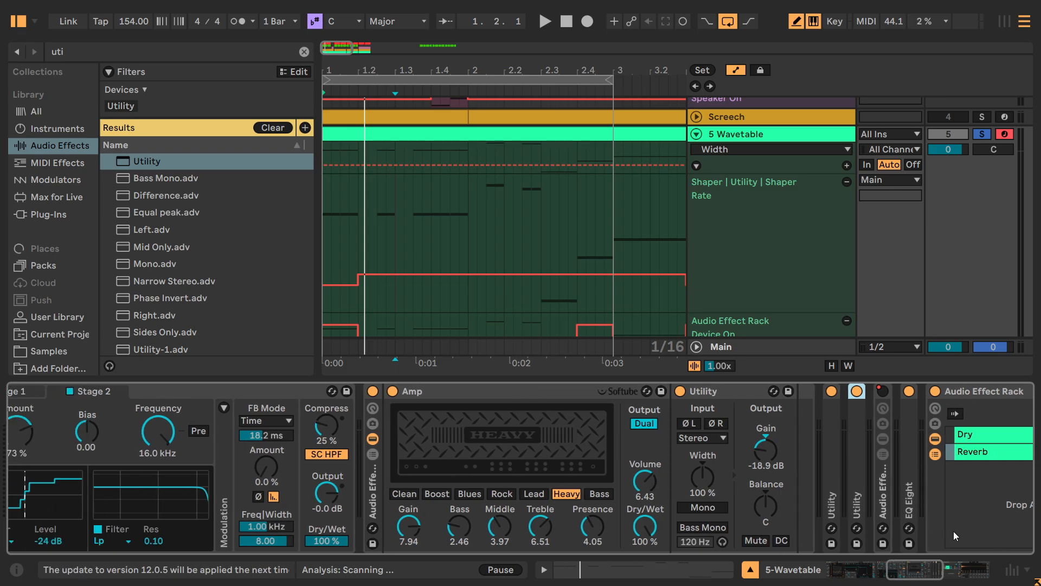
drag(922, 573, 903, 569)
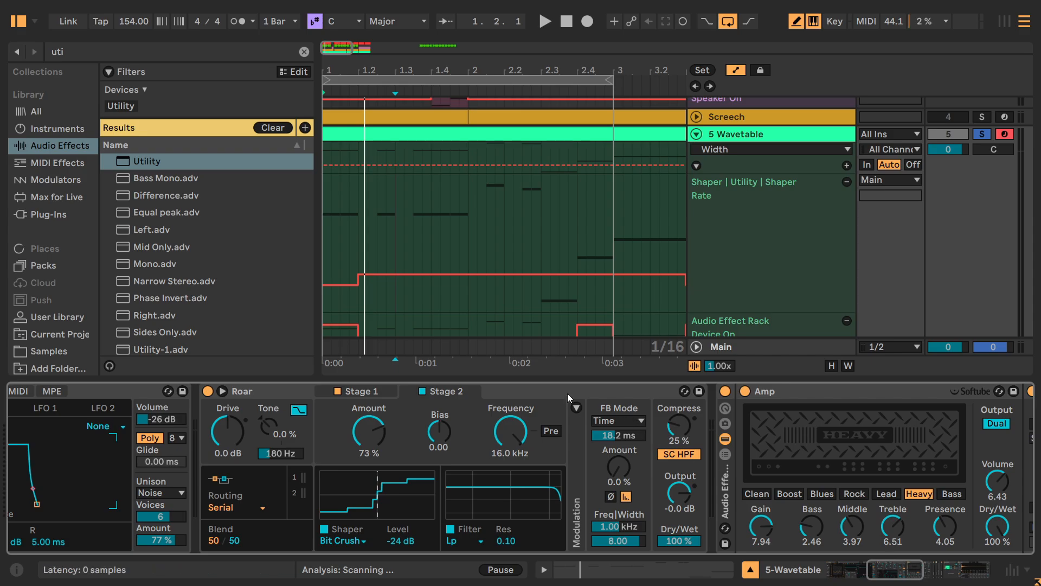
scroll(978, 408, right, 6)
drag(1032, 417, 928, 410)
drag(982, 566, 953, 567)
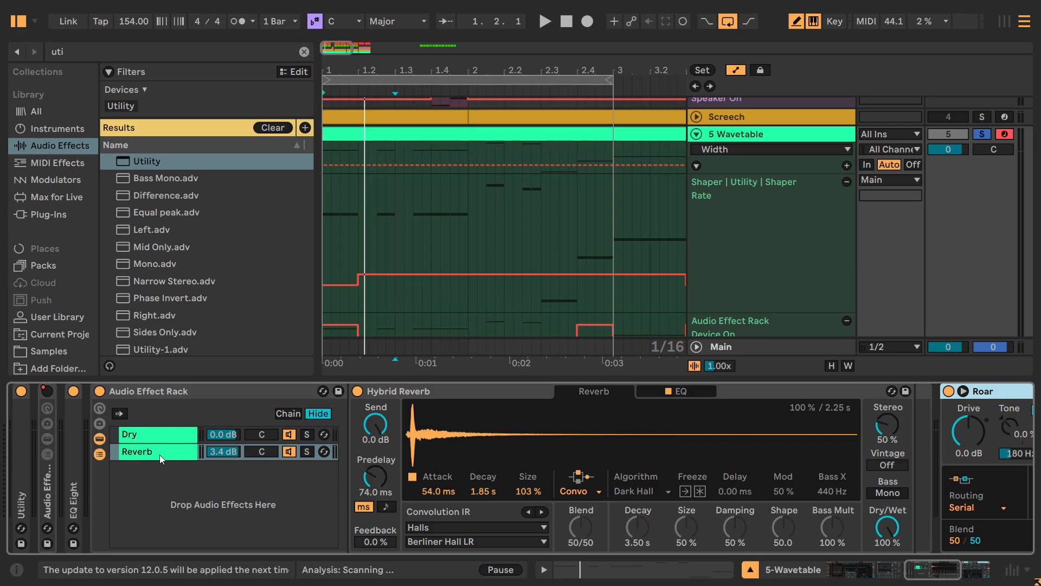
drag(947, 578, 975, 577)
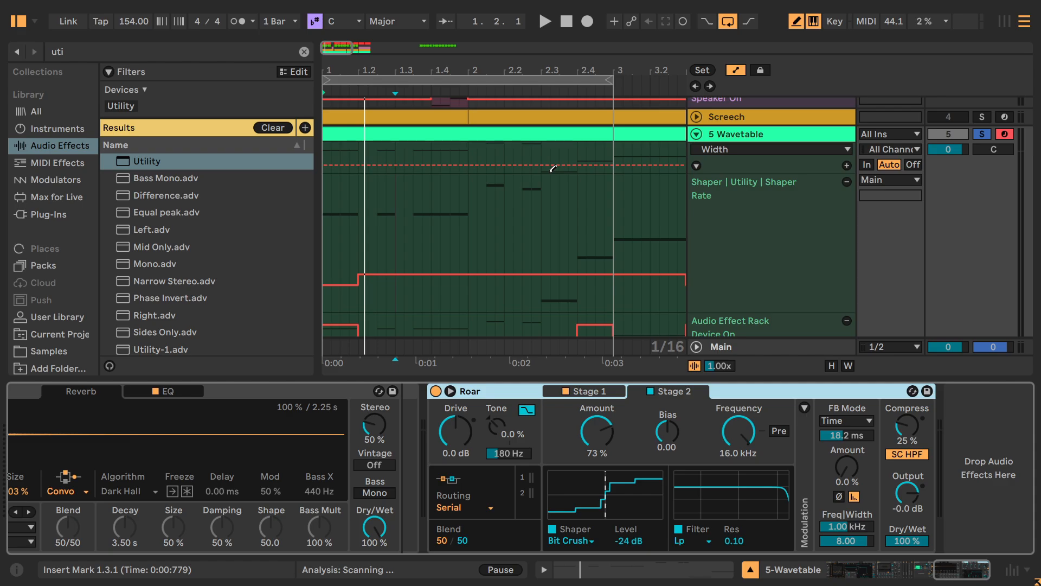
key(space)
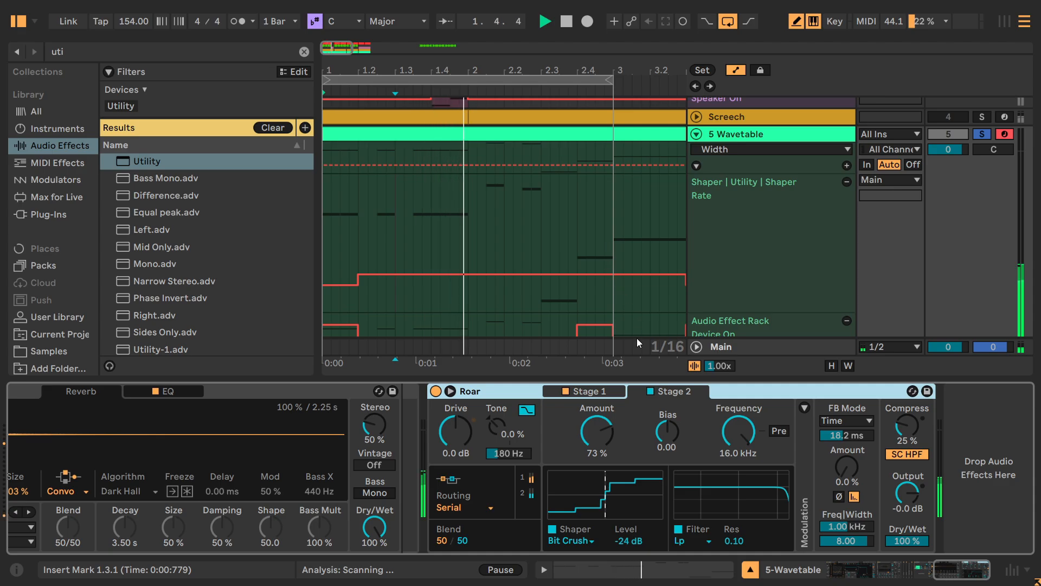
Step: Move Roar back to its place between Wavetable and the Amp rack while the loop plays, and stop playback
drag(958, 574, 937, 574)
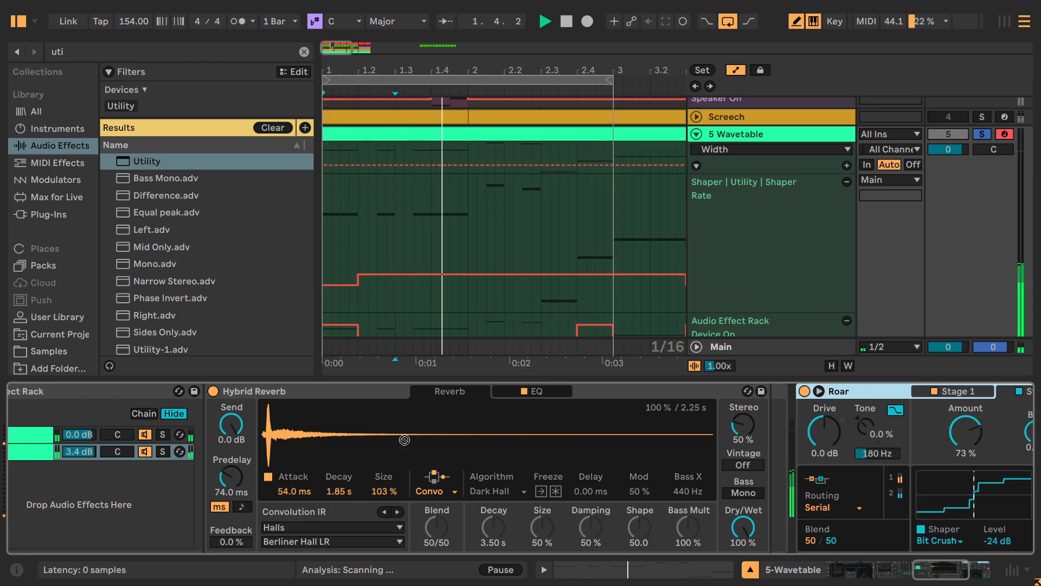
scroll(486, 427, left, 10)
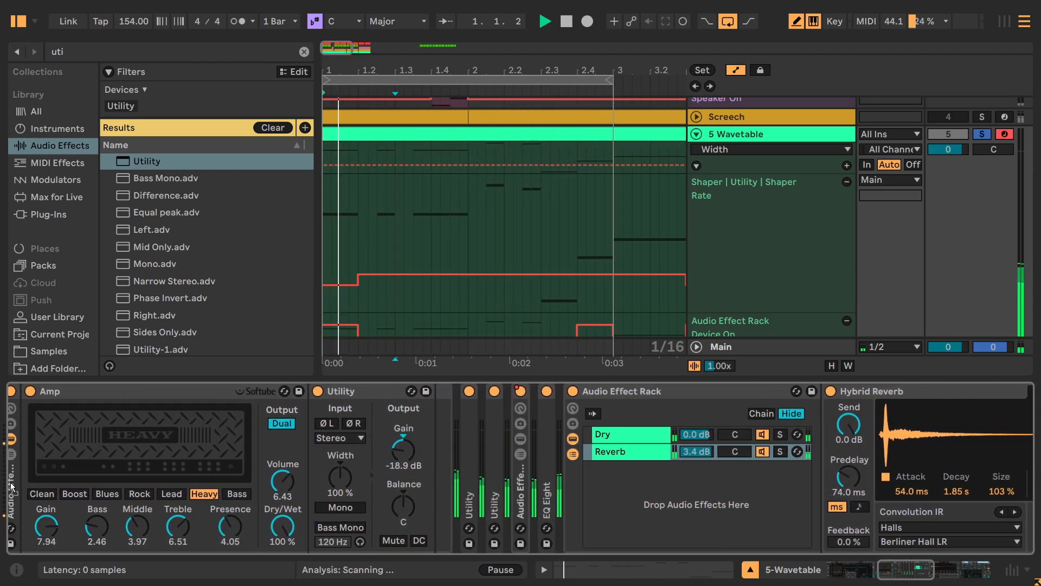
scroll(12, 489, left, 15)
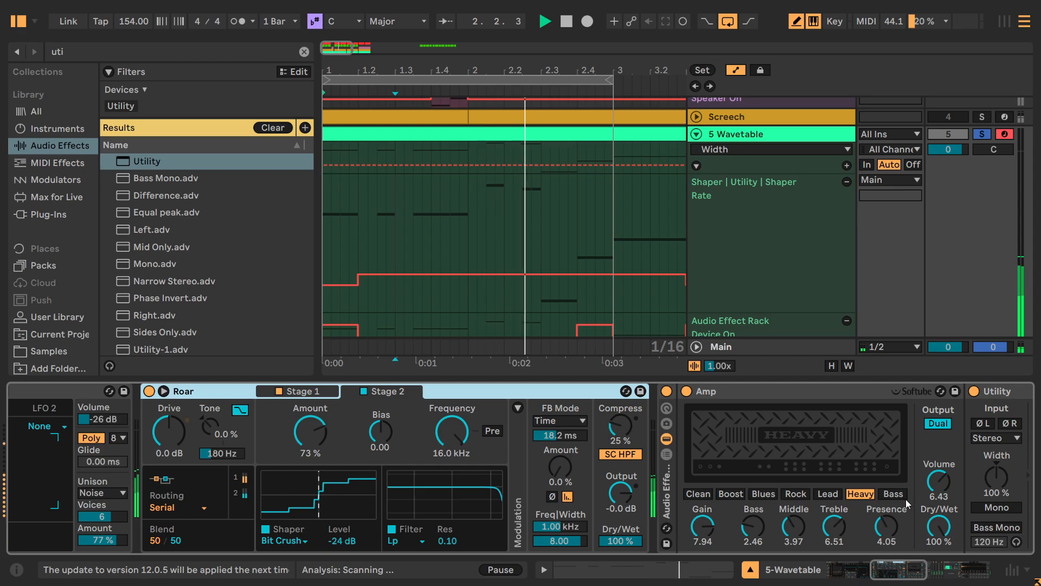
scroll(907, 504, right, 15)
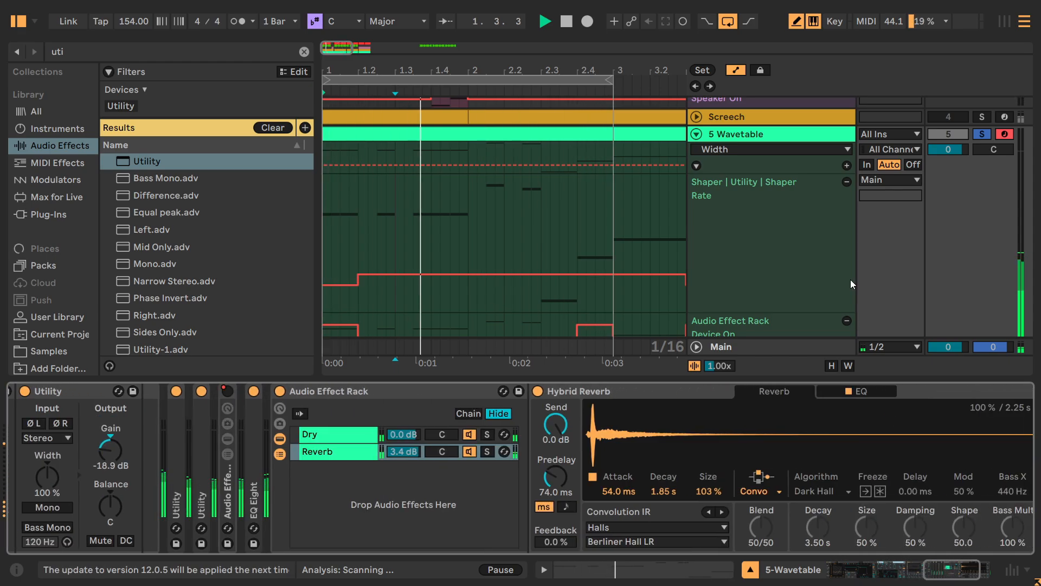
key(space)
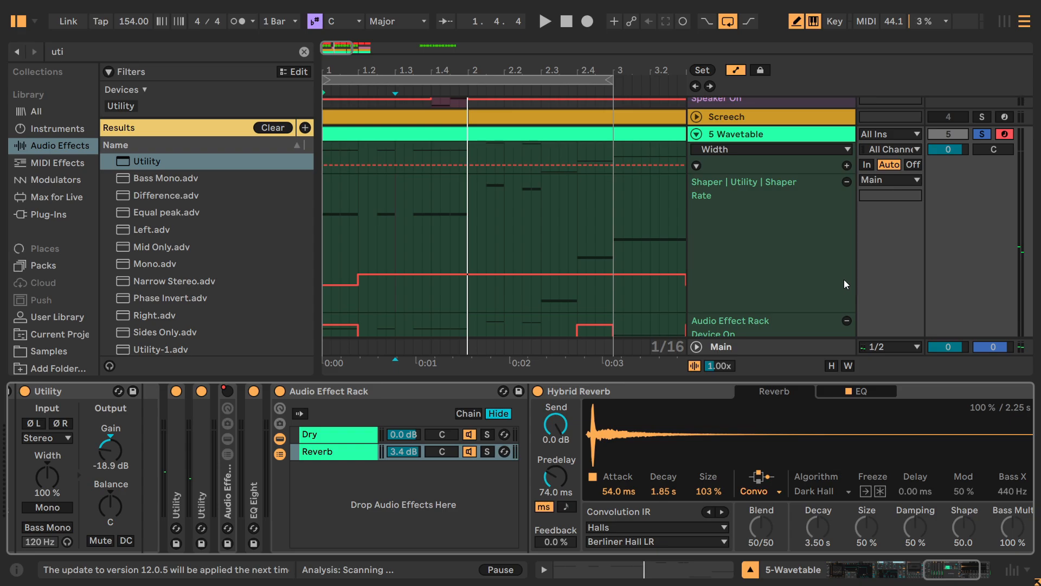
scroll(579, 258, down, 3)
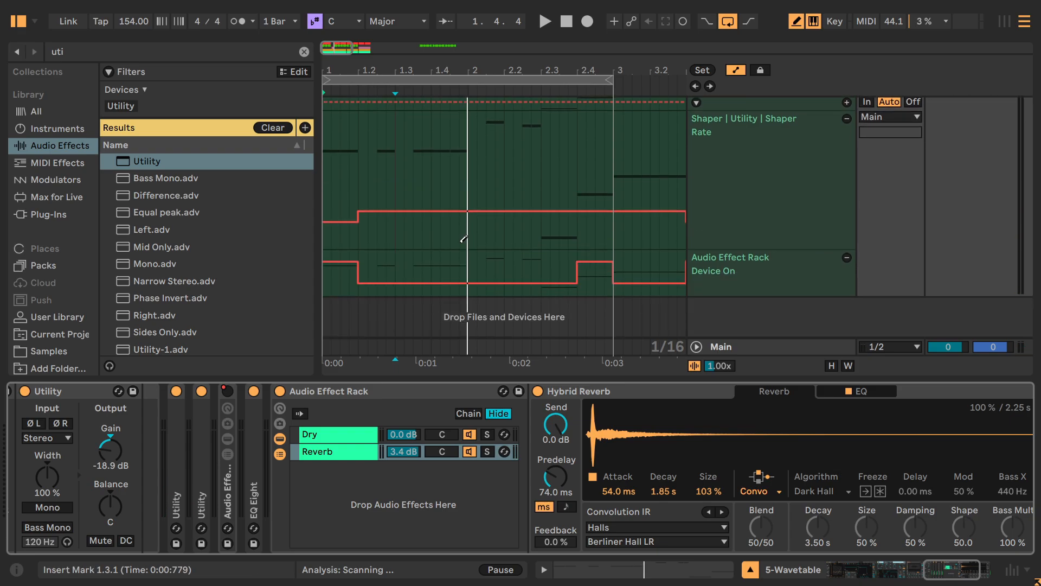